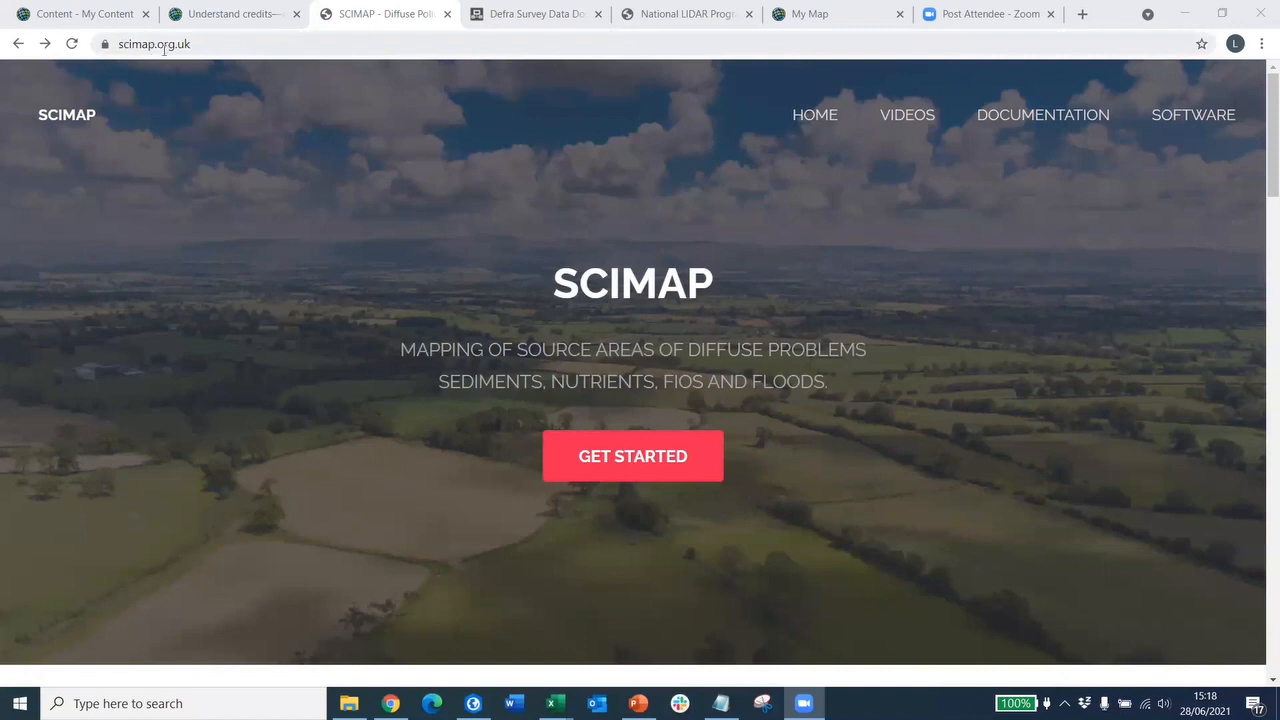
- Scroll scimap.org.uk to the tools list: Fine Sediment, my.SCIMAP, SCIMAP FIO and SCIMAP Flood
scroll(479, 334, "down", 10)
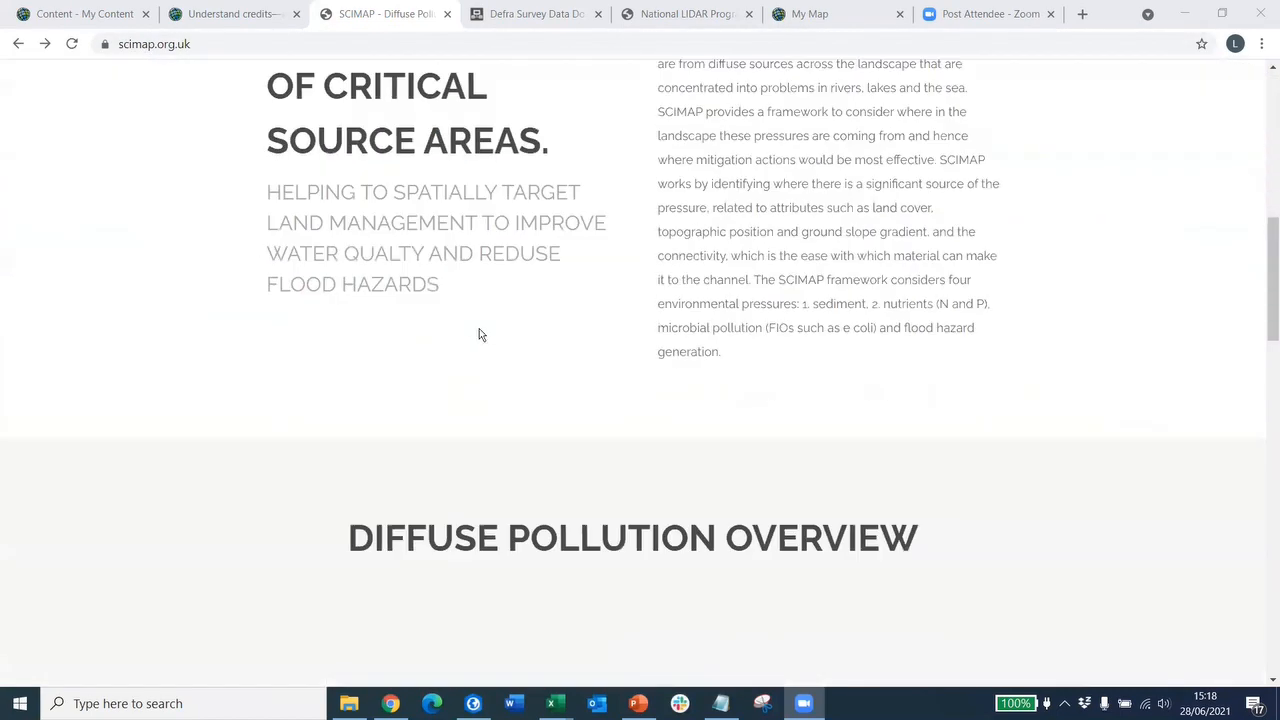
scroll(479, 334, "down", 7)
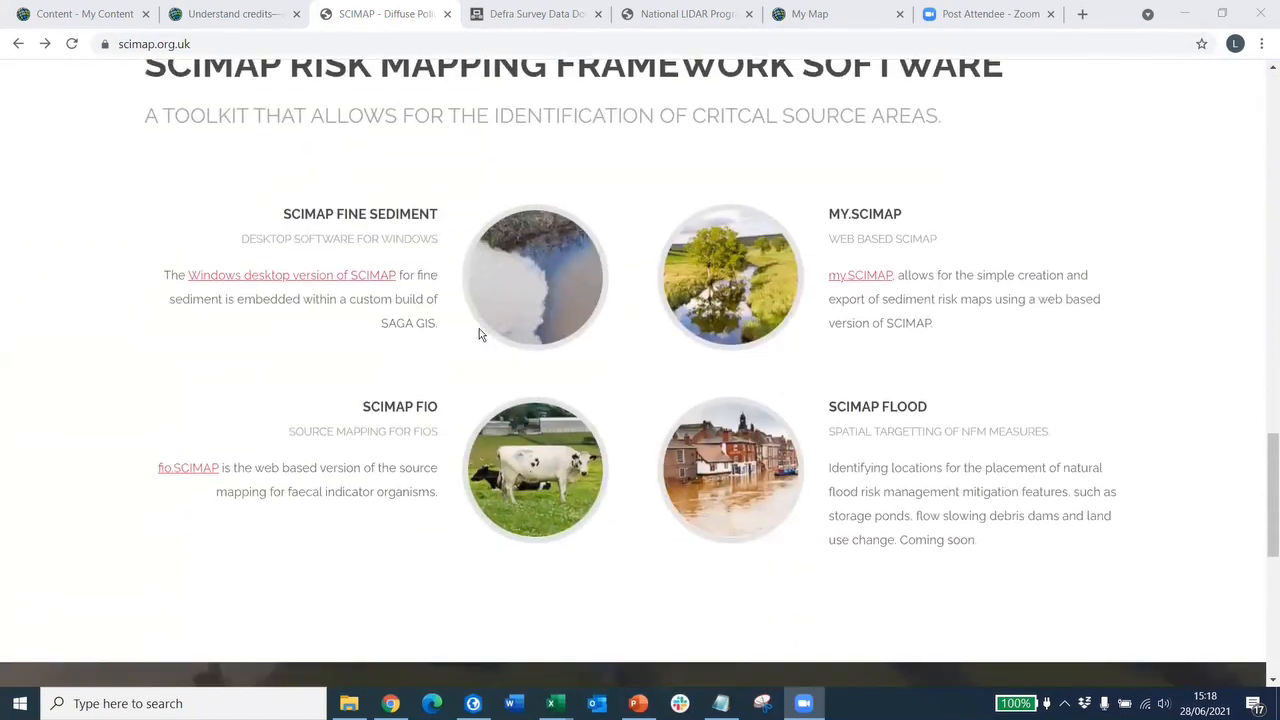
scroll(479, 334, "up", 1)
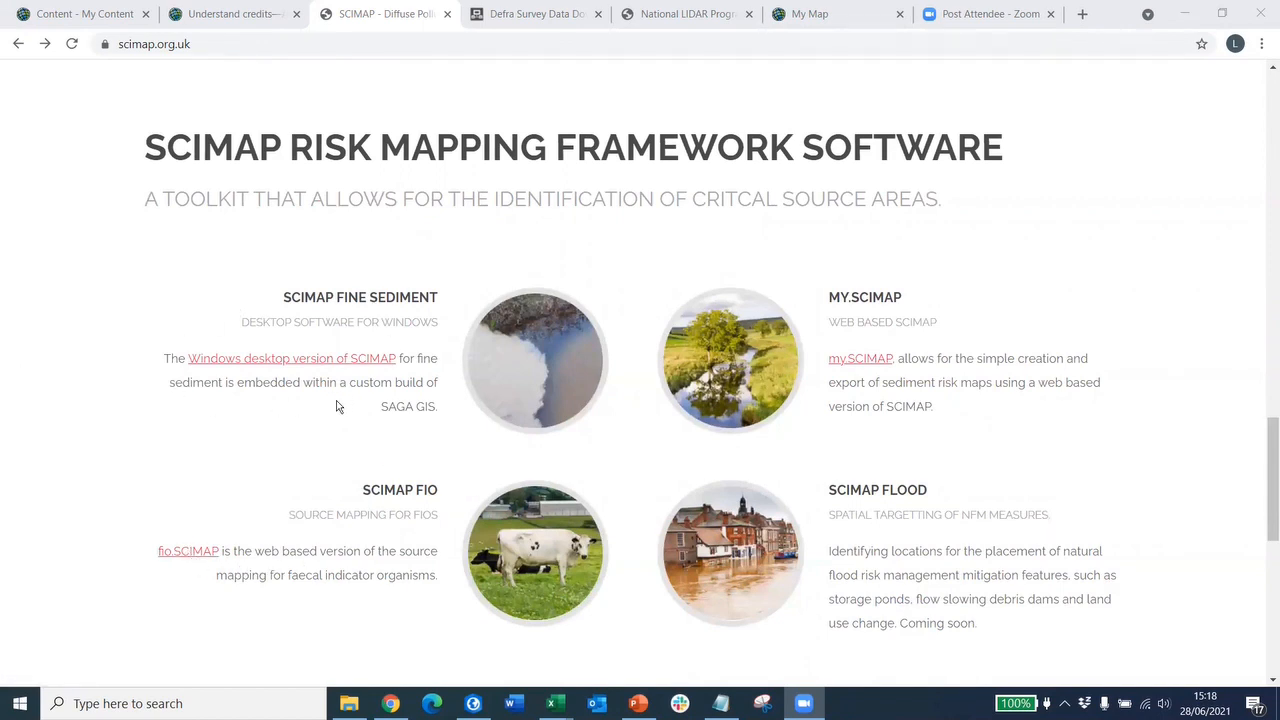
- Follow the 'Windows desktop version of SCIMAP' link to the Mailchimp download form and look it over
left_click(257, 365)
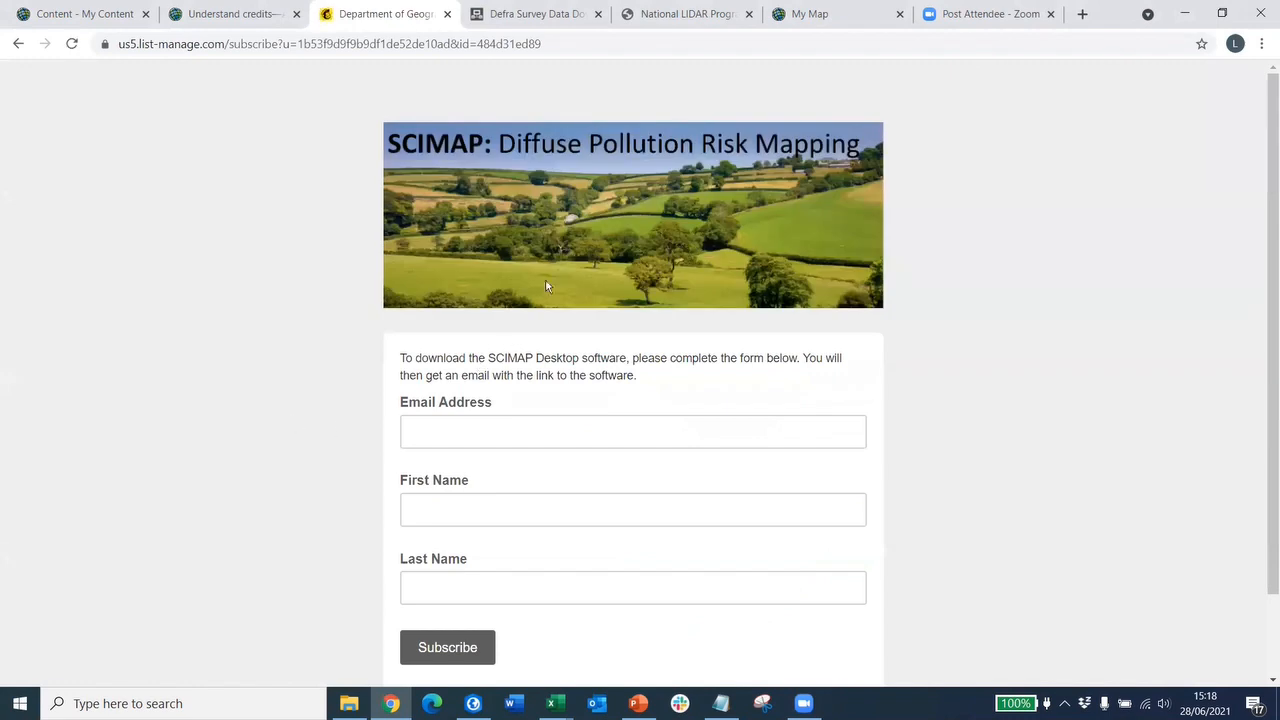
scroll(546, 290, "down", 2)
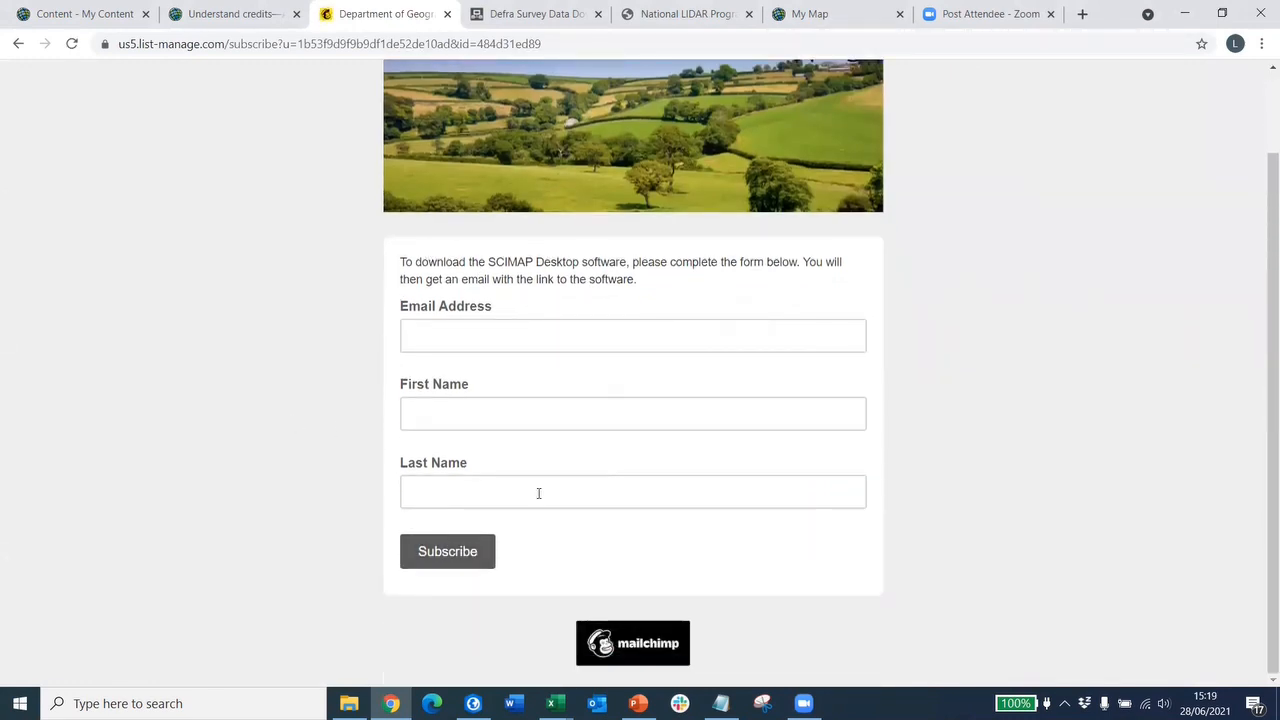
scroll(627, 278, "up", 2)
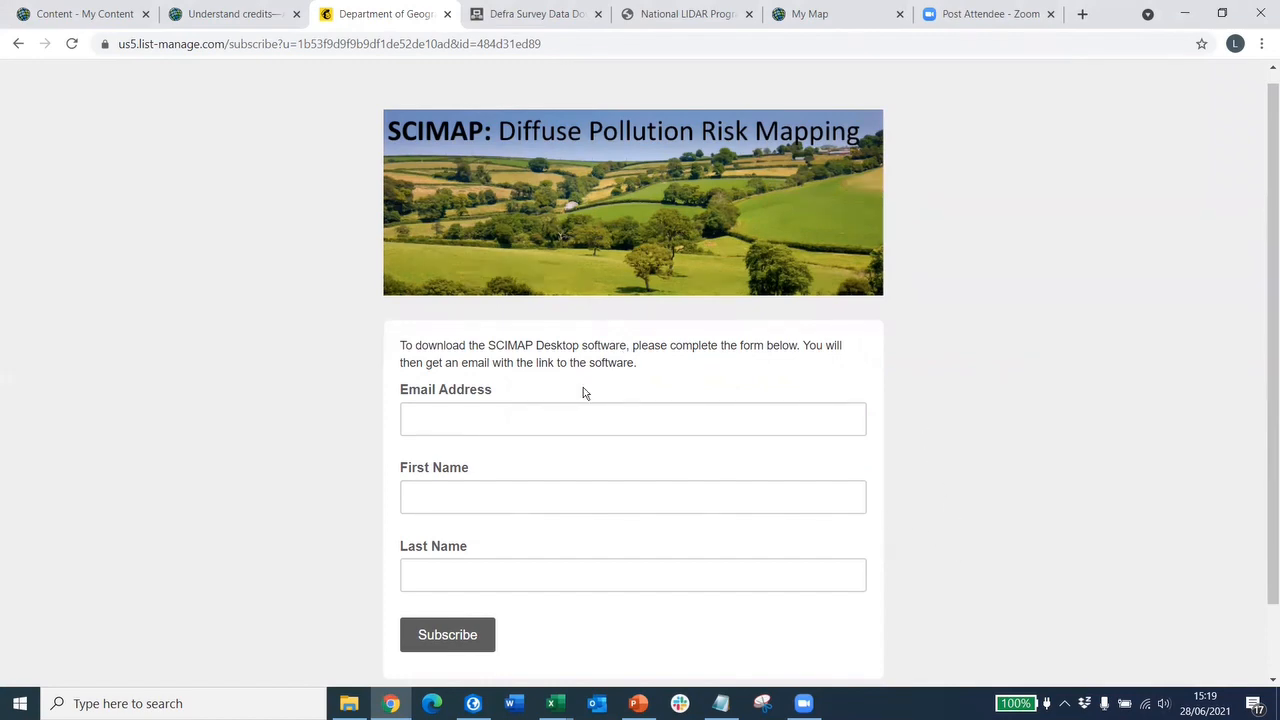
- Launch saga_gui.exe from the SCIMAP > saga21-x64 > saga21 - Copy folder
left_click(349, 703)
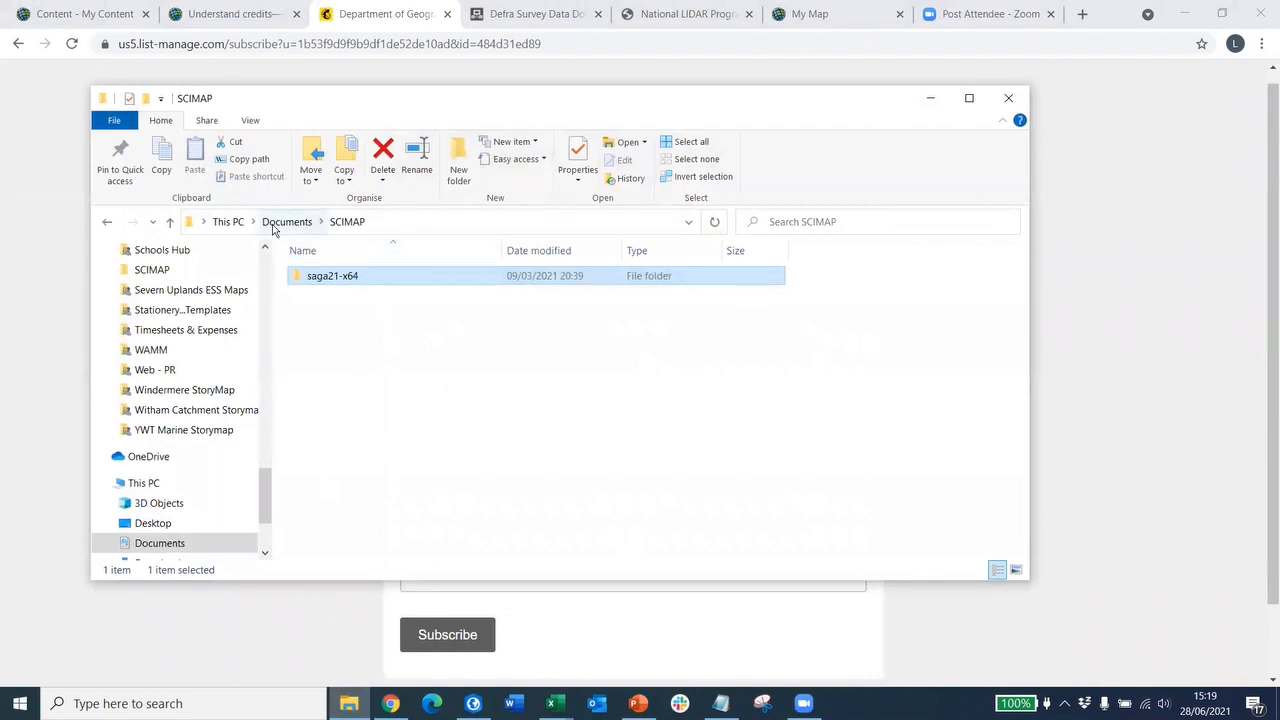
double_click(323, 280)
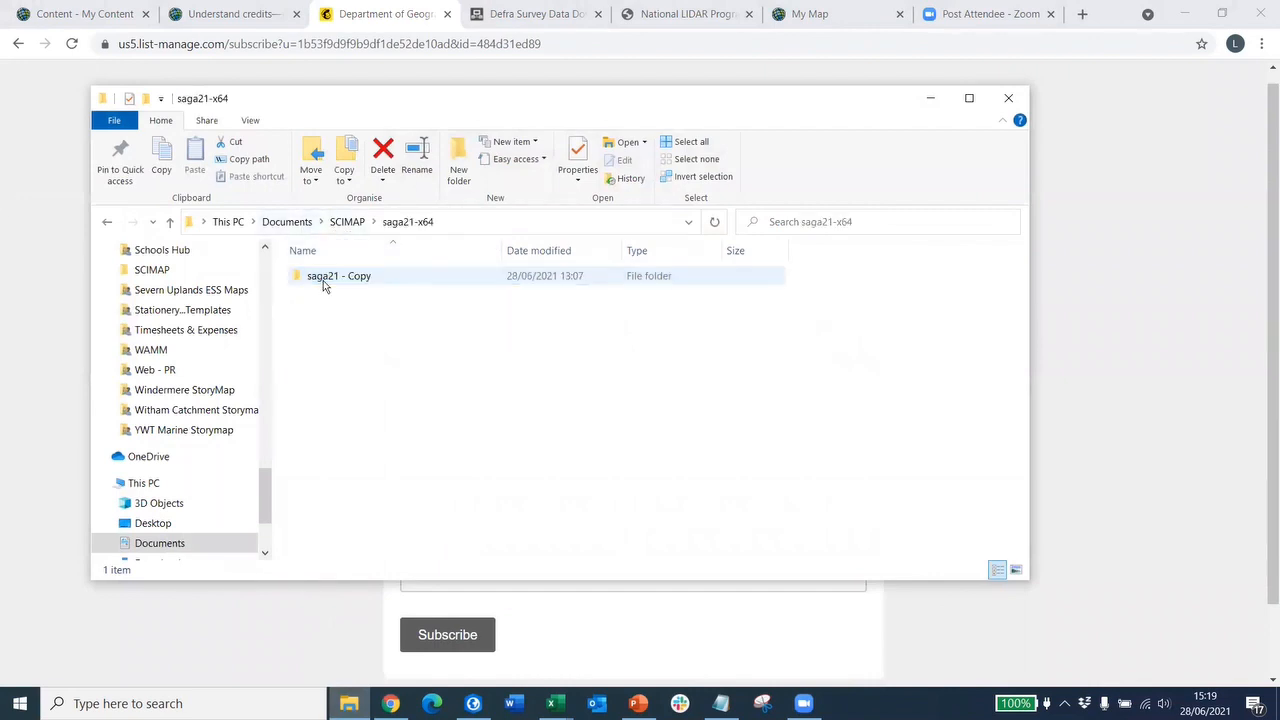
double_click(323, 280)
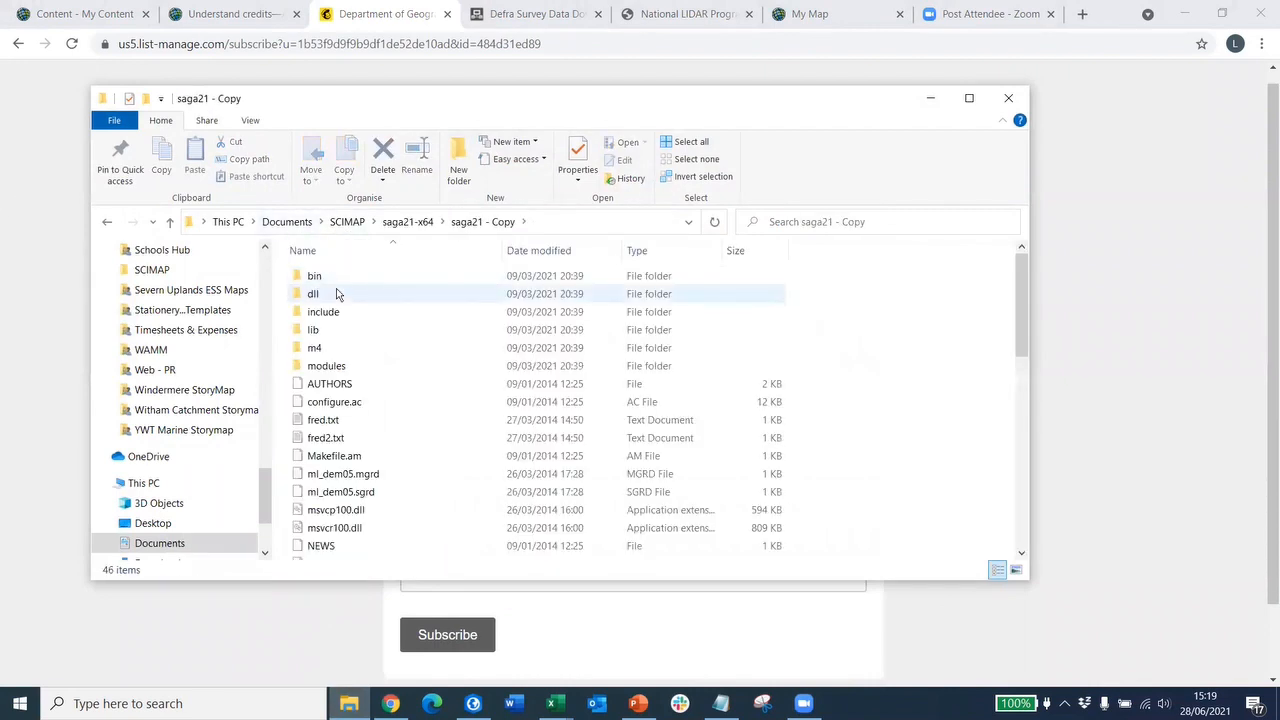
scroll(330, 283, "down", 5)
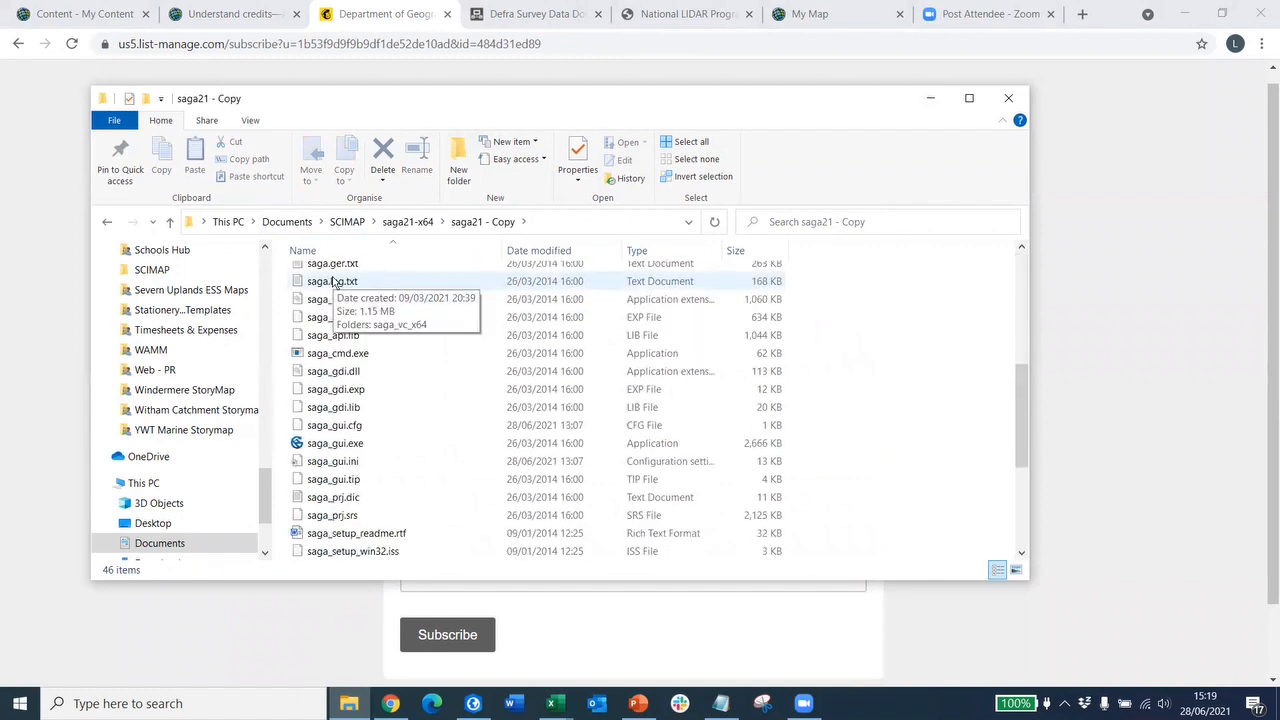
scroll(333, 290, "down", 1)
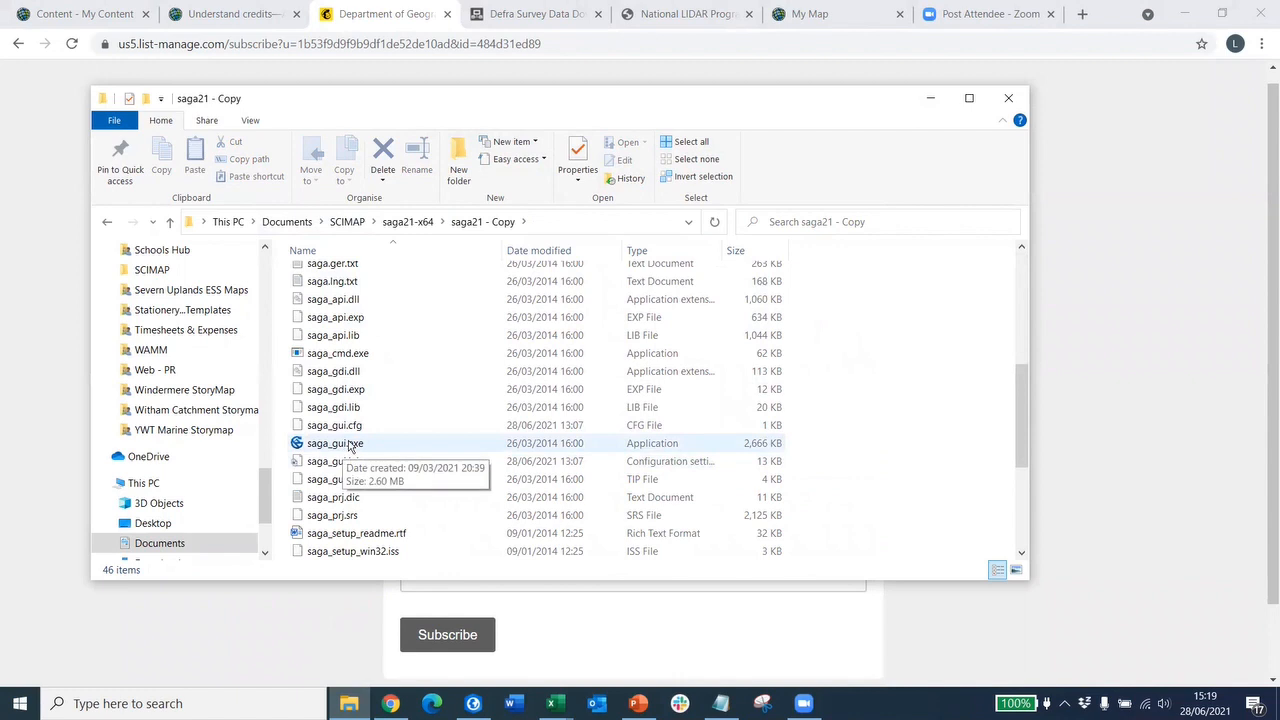
double_click(349, 445)
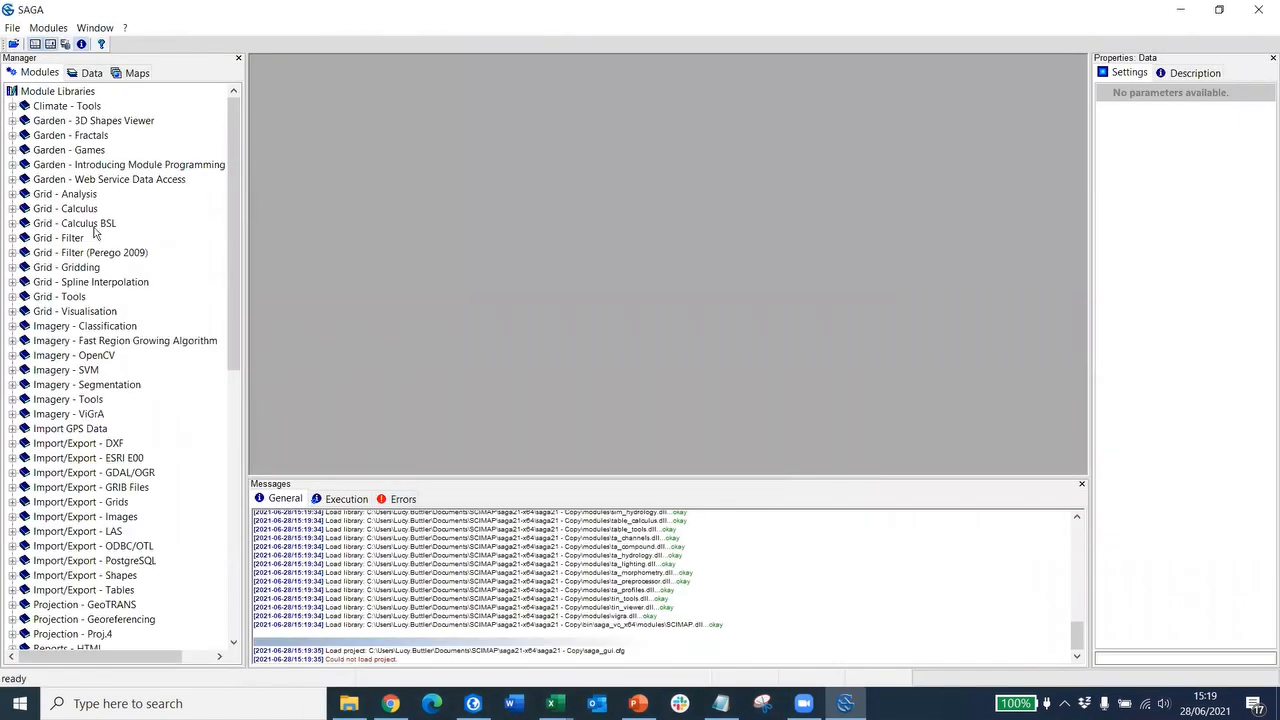
- Scroll the Module Libraries tree down to the SCIMAP Risk Maps (29/01/2016) library
scroll(82, 156, "down", 5)
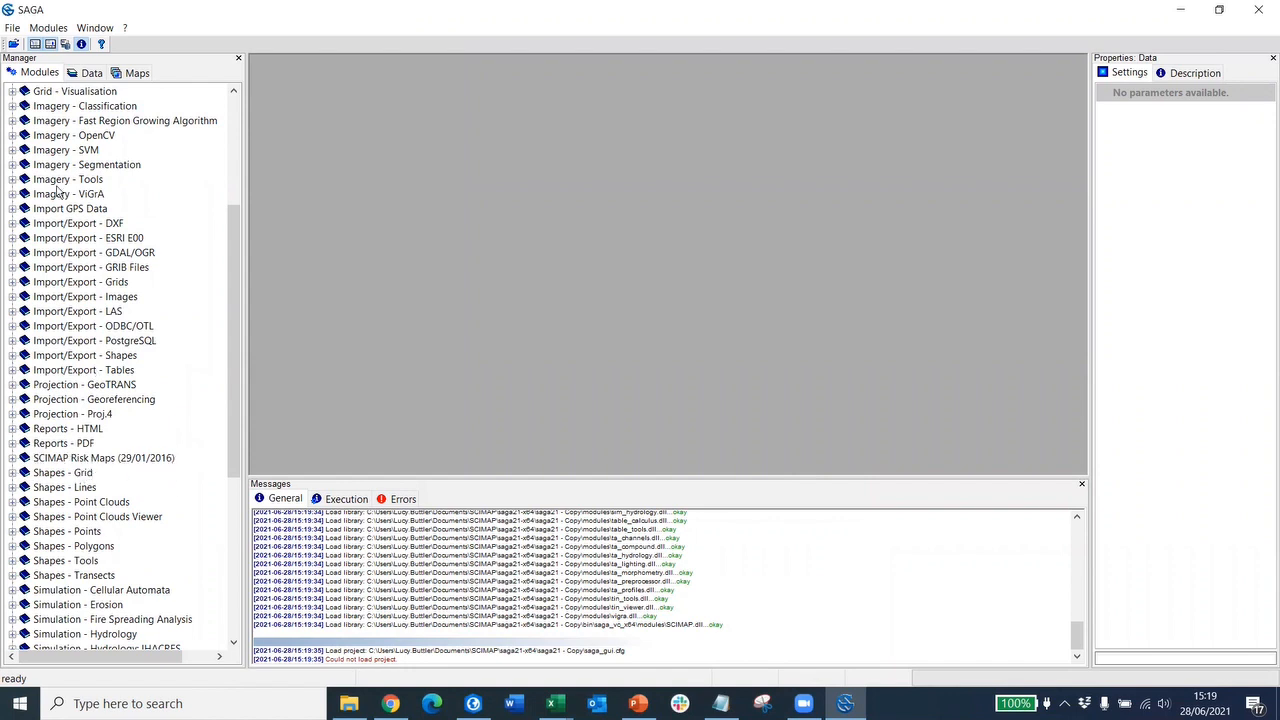
left_click(45, 31)
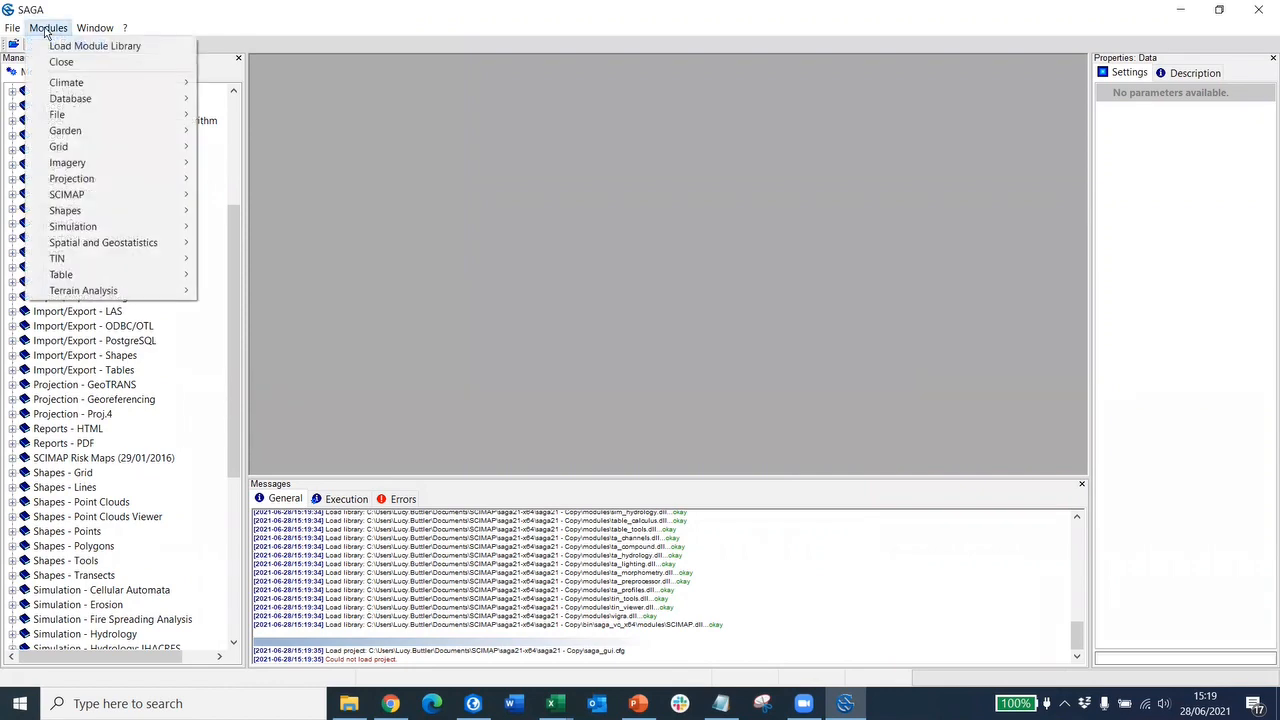
left_click(63, 46)
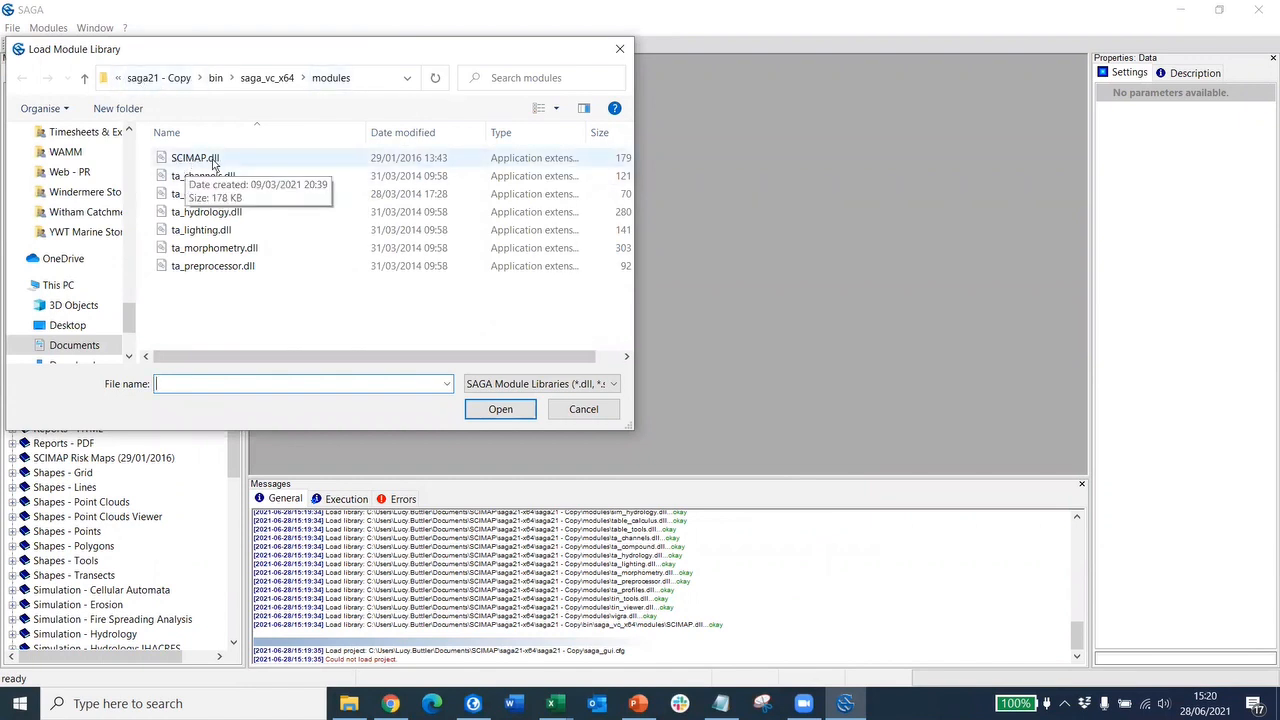
left_click(570, 412)
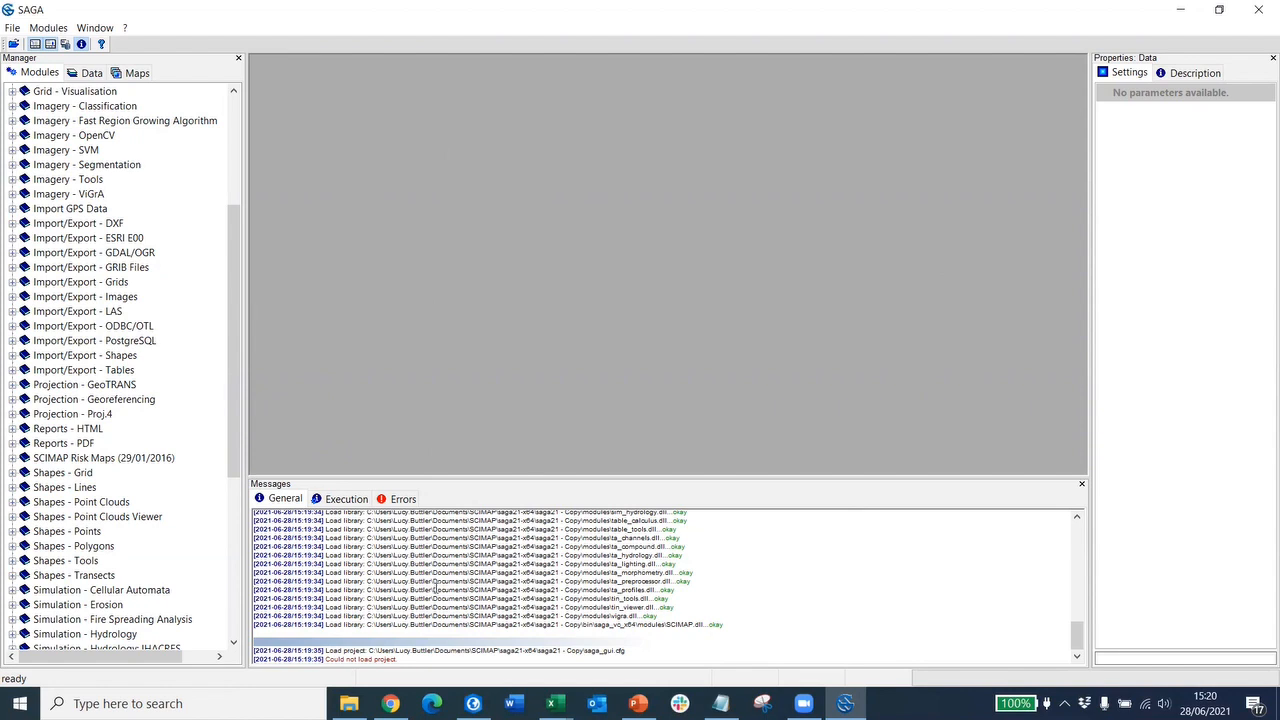
- Switch to ArcGIS Pro showing the Demo SCIMAP map around Glenridding Beck
left_click(473, 703)
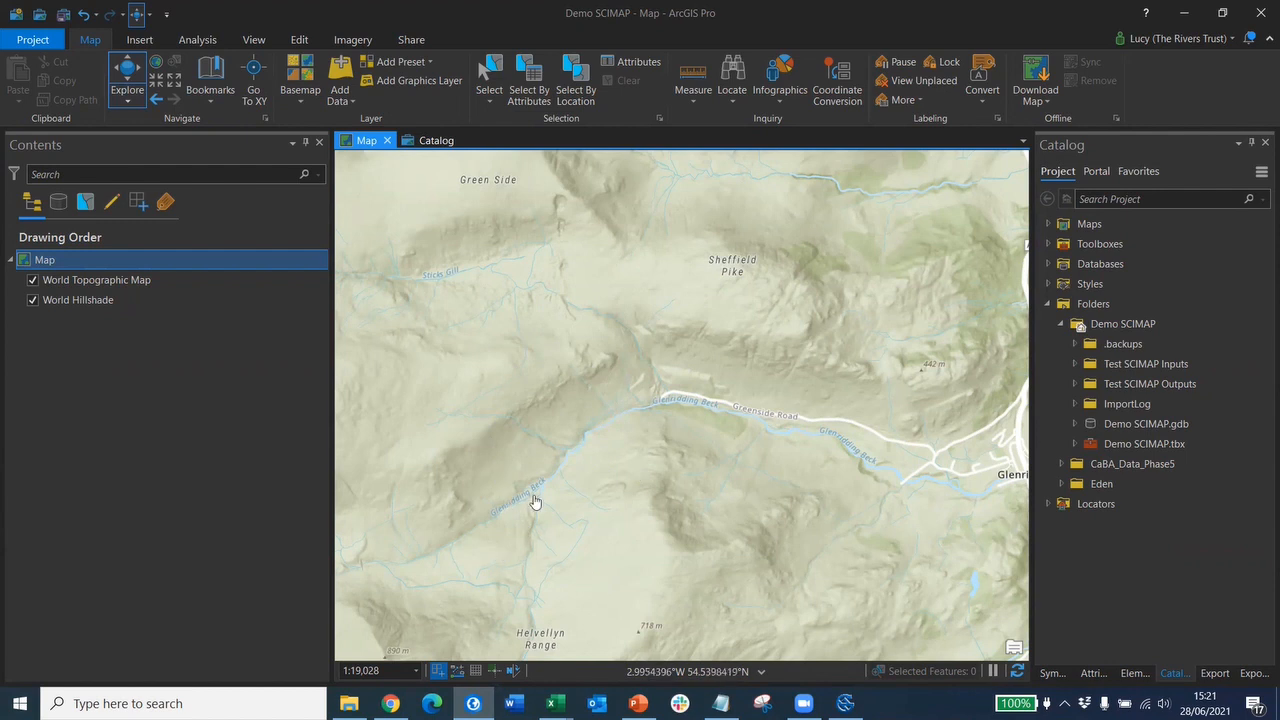
- Add the Glenridding_Catchment feature class and GlenriddingDTM raster together through Add Data
left_click(342, 103)
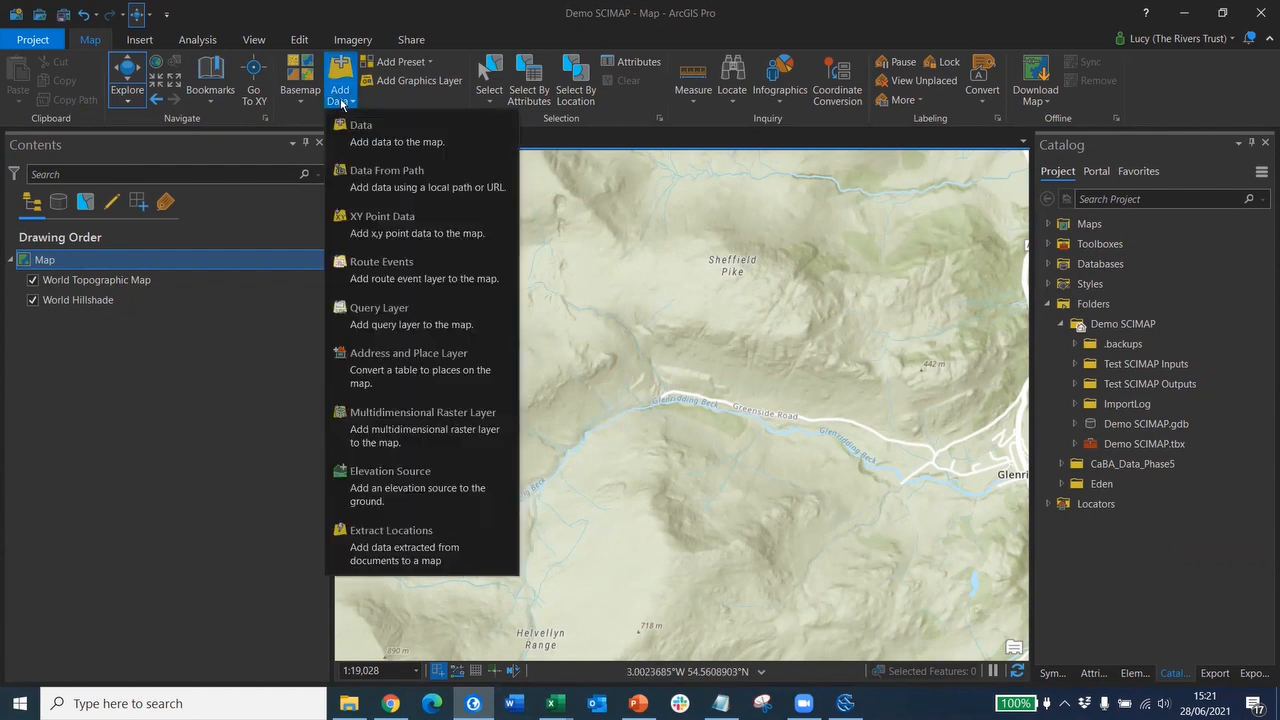
left_click(364, 134)
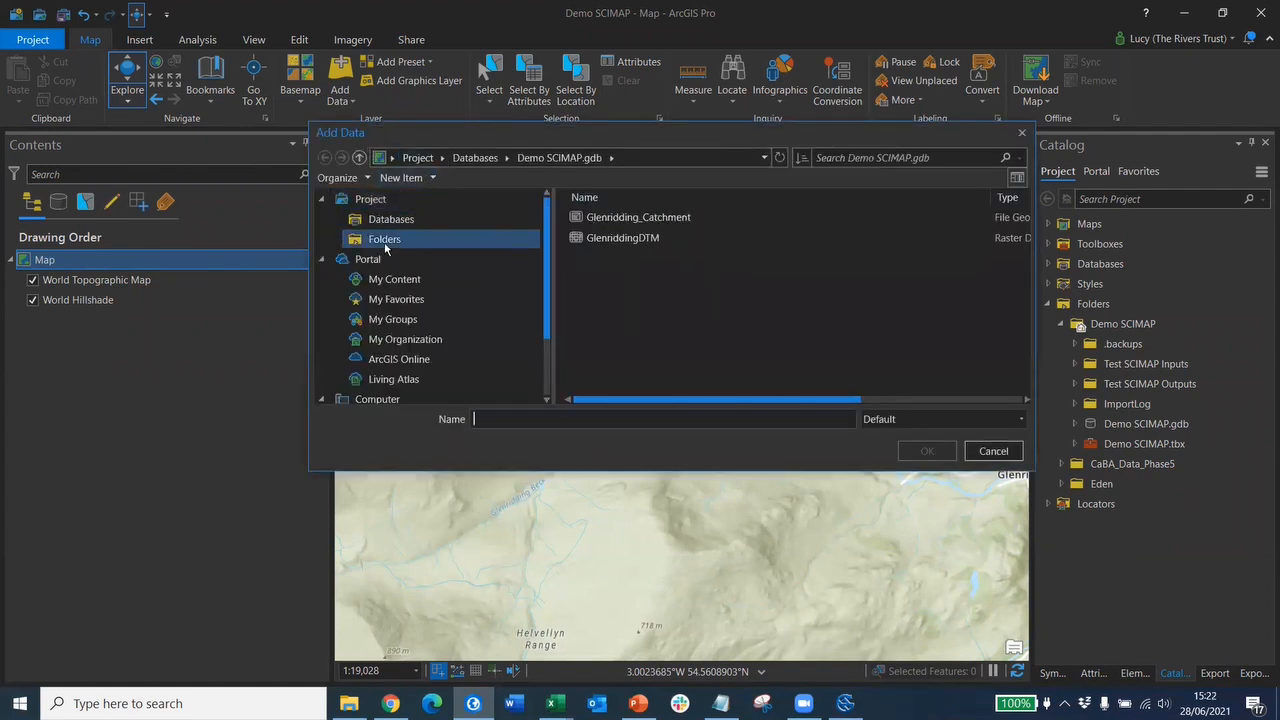
left_click(599, 219)
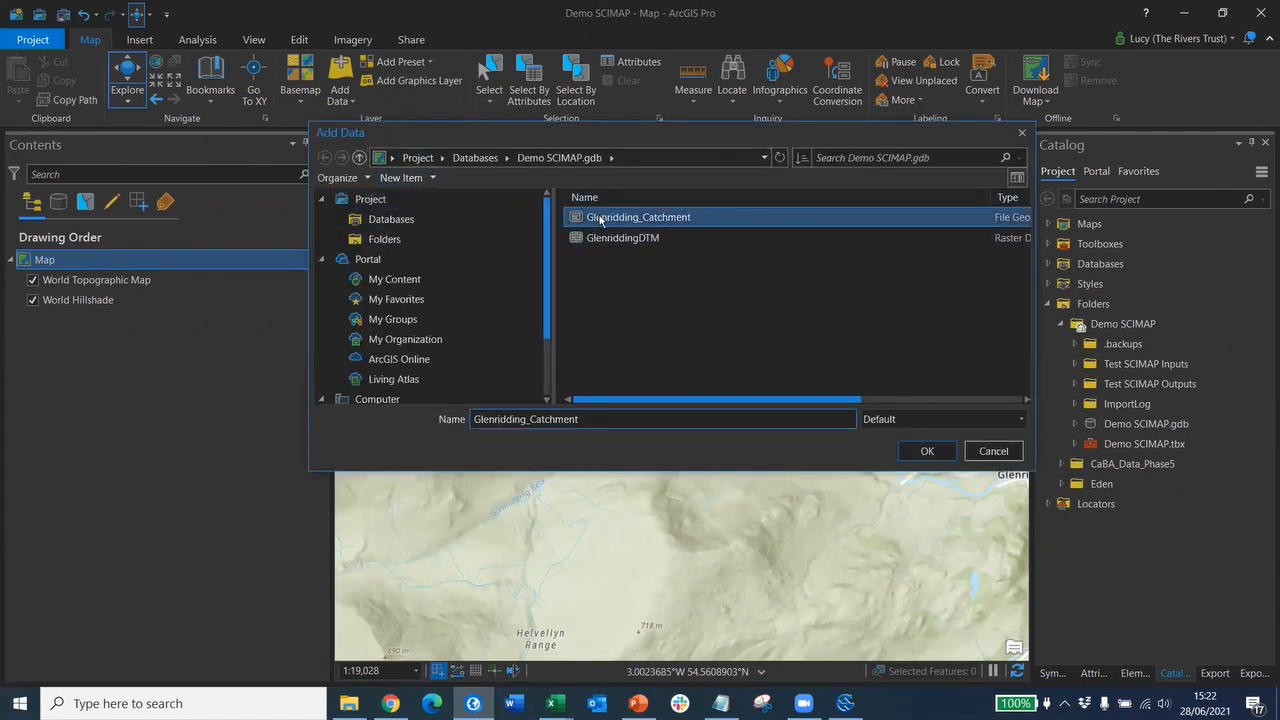
left_click(595, 234, "ctrl")
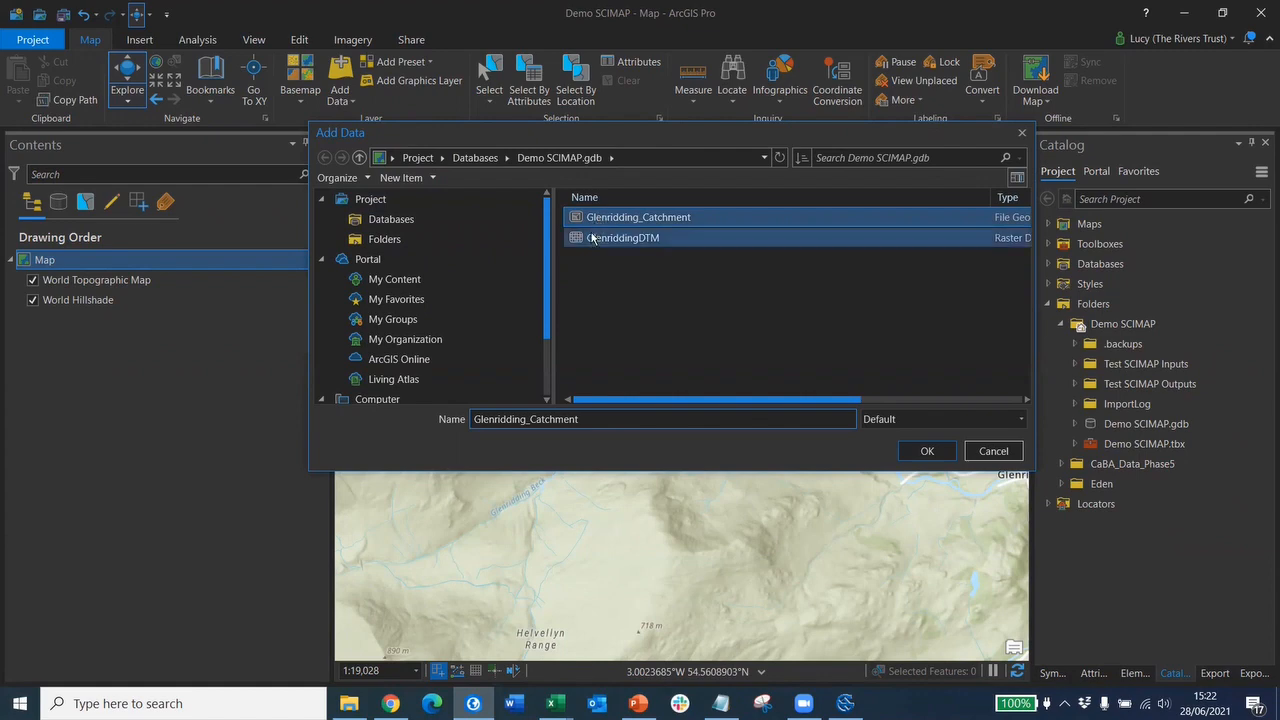
left_click(594, 239, "ctrl")
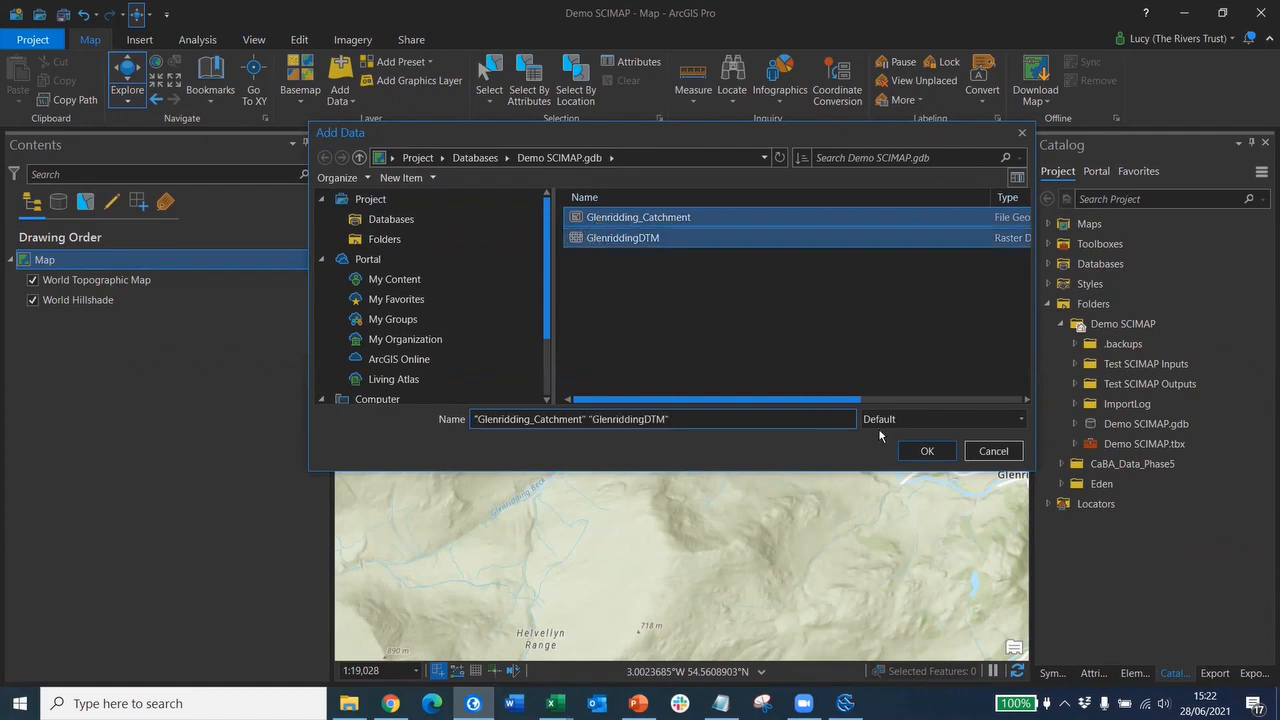
left_click(926, 451)
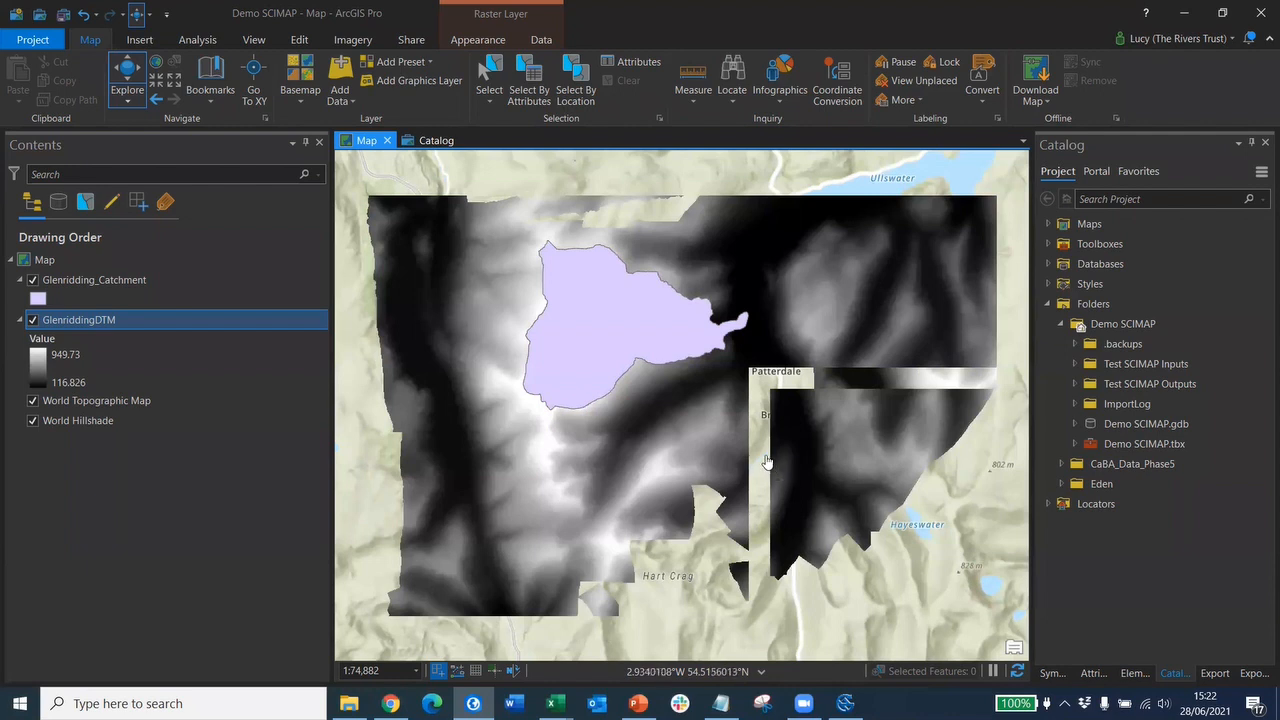
- Browse the Add Data dialog's folders to Eden > Esri > 3_Characteristics
left_click(339, 91)
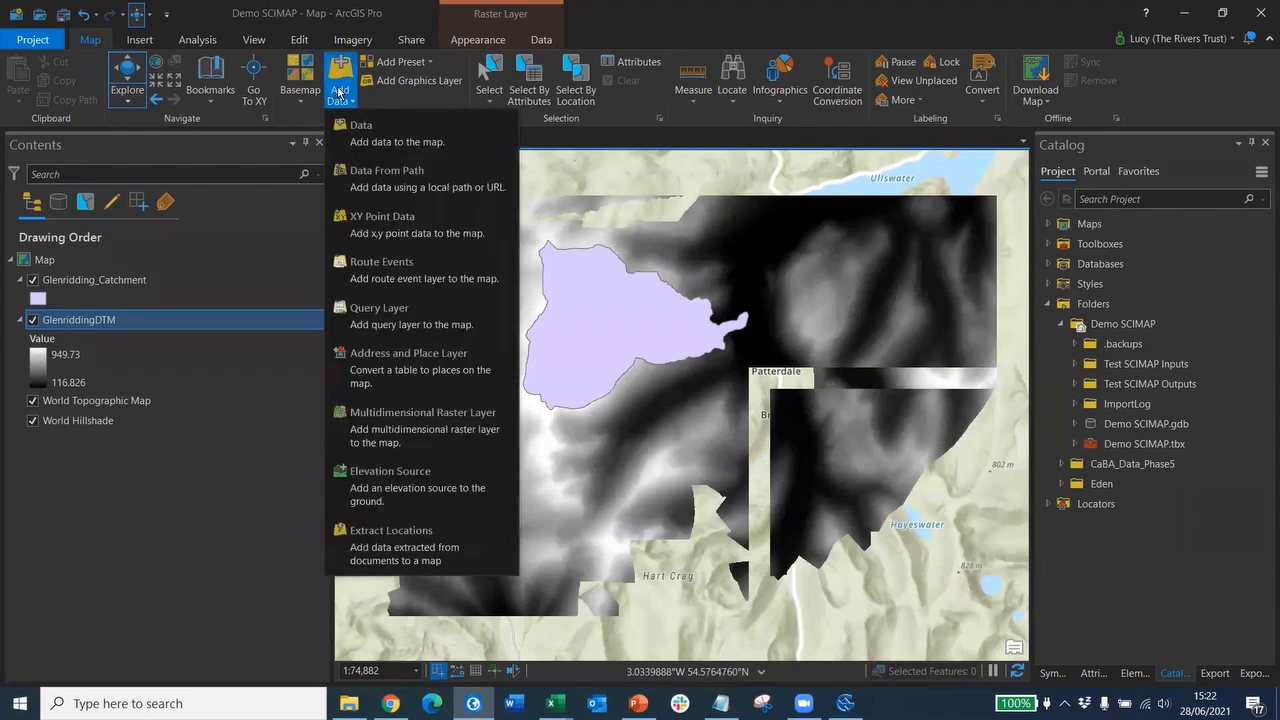
left_click(354, 127)
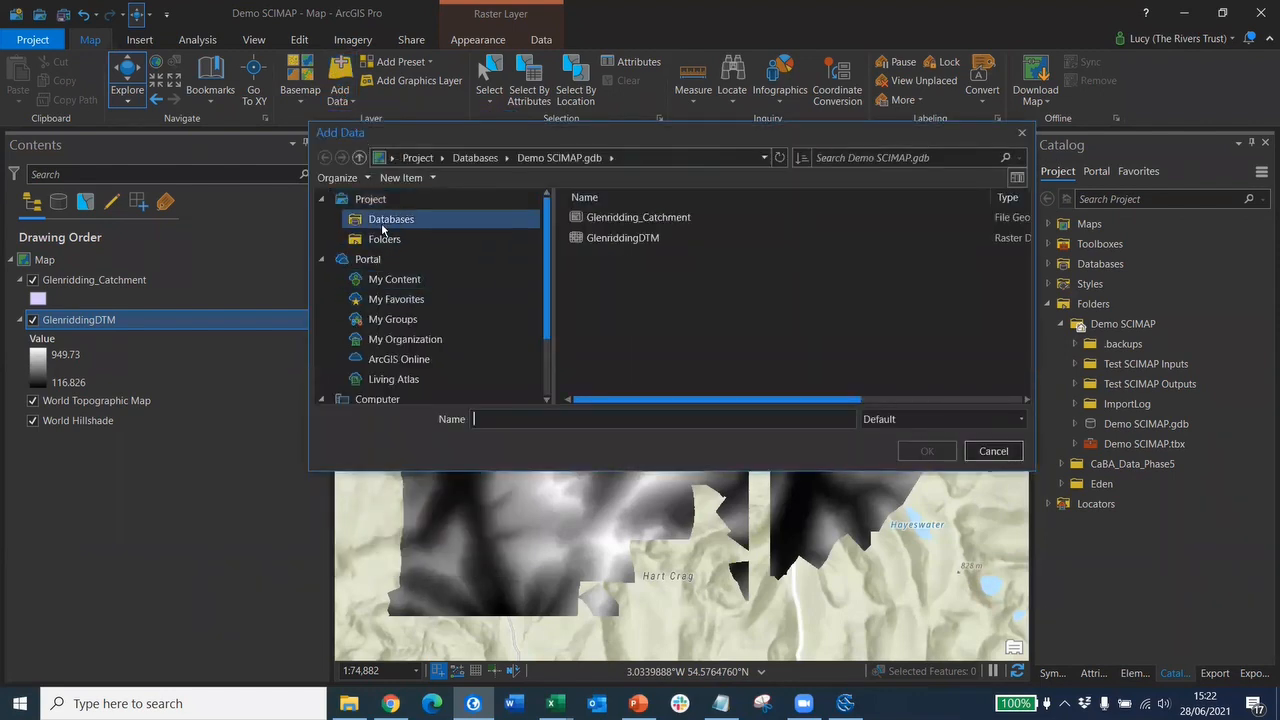
left_click(430, 239)
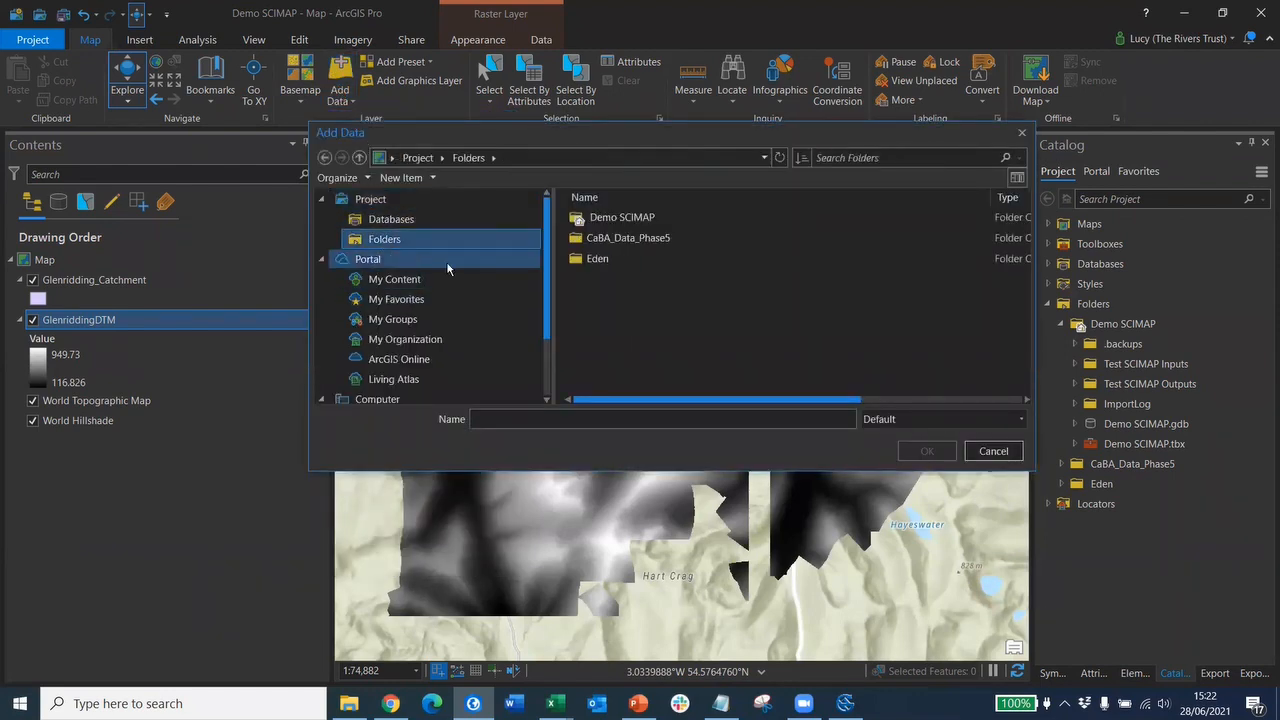
double_click(598, 259)
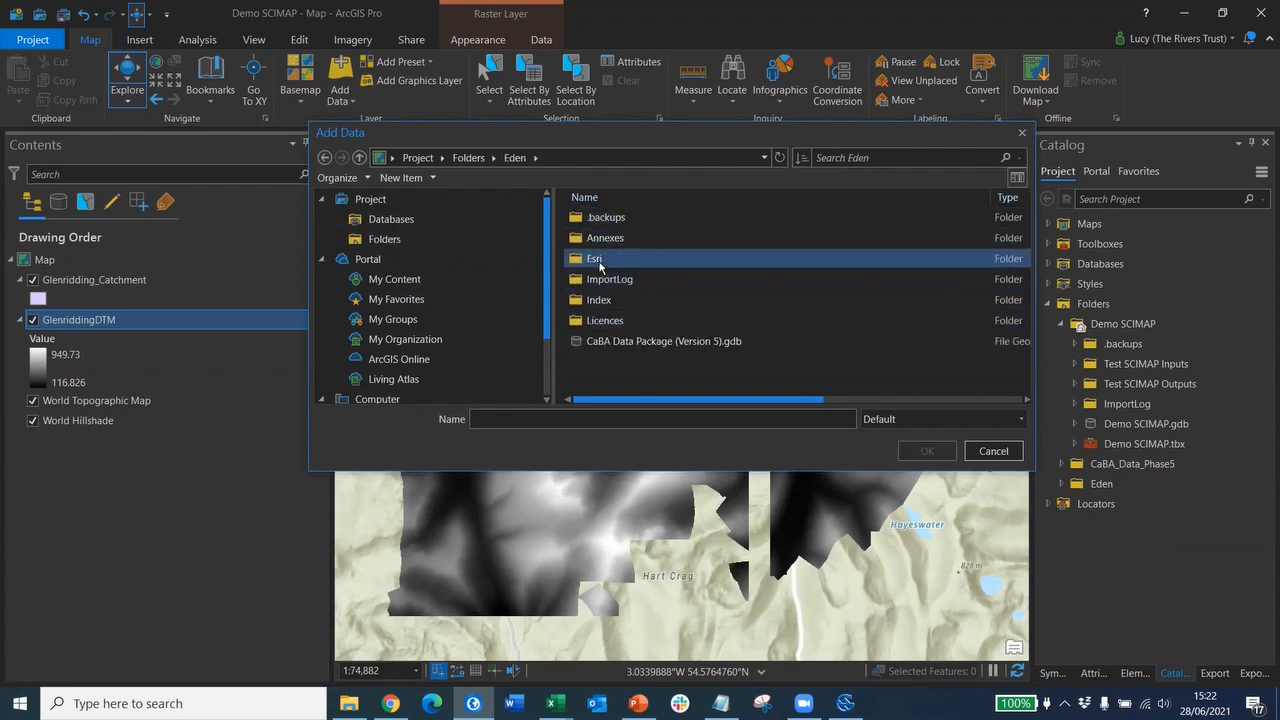
double_click(598, 259)
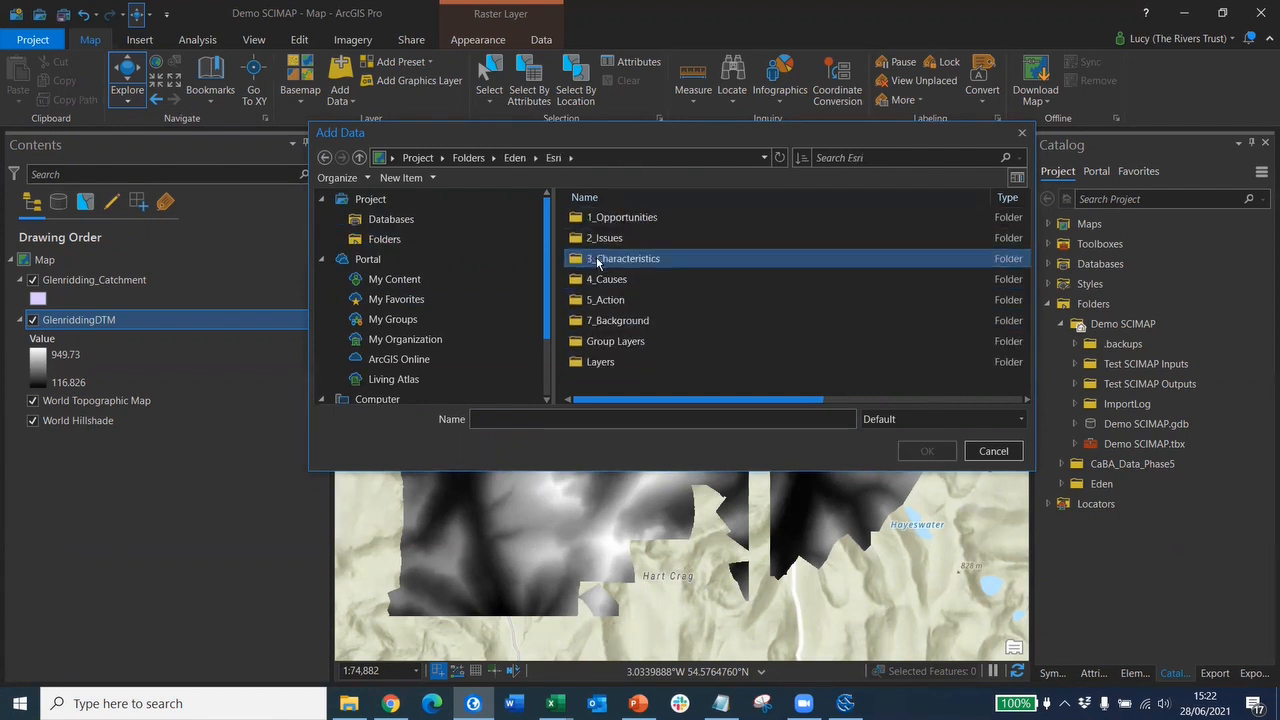
double_click(598, 259)
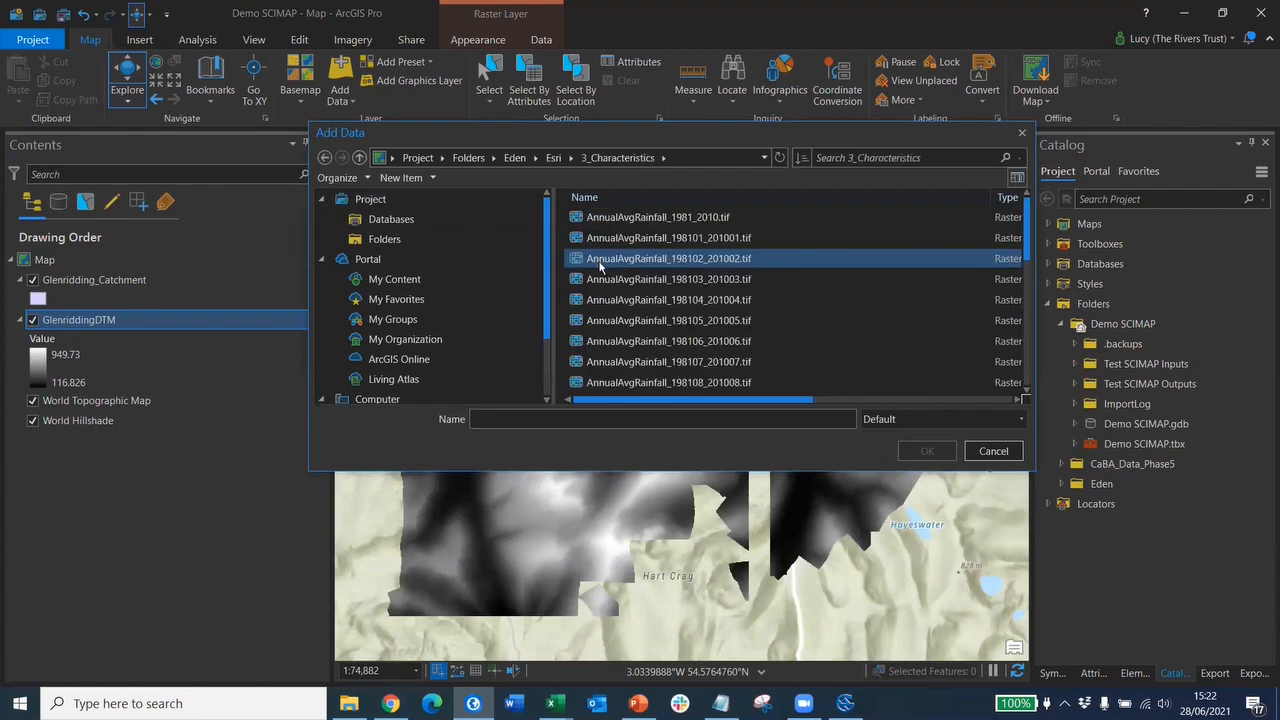
- Add AnnualAvgRainfall_1981_2010.tif and Landcover_LCM2015_vector.shp to the map
left_click(610, 221)
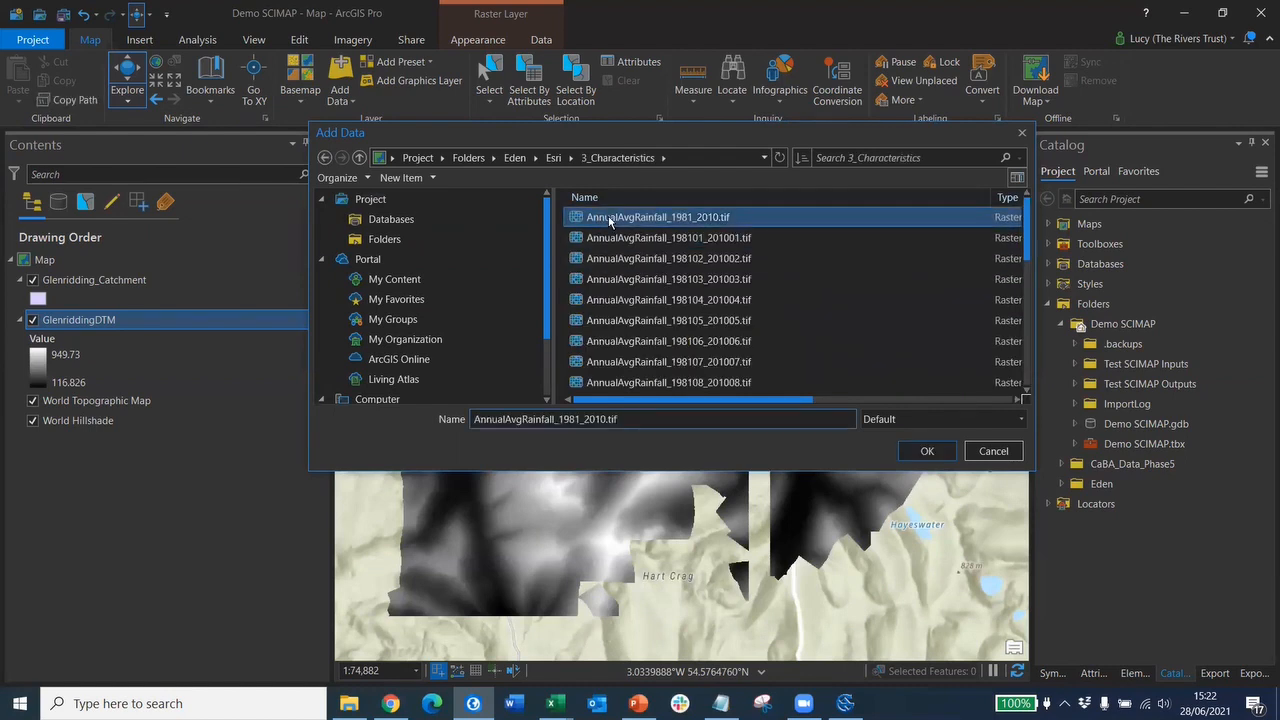
left_click_drag(610, 221, 1025, 384)
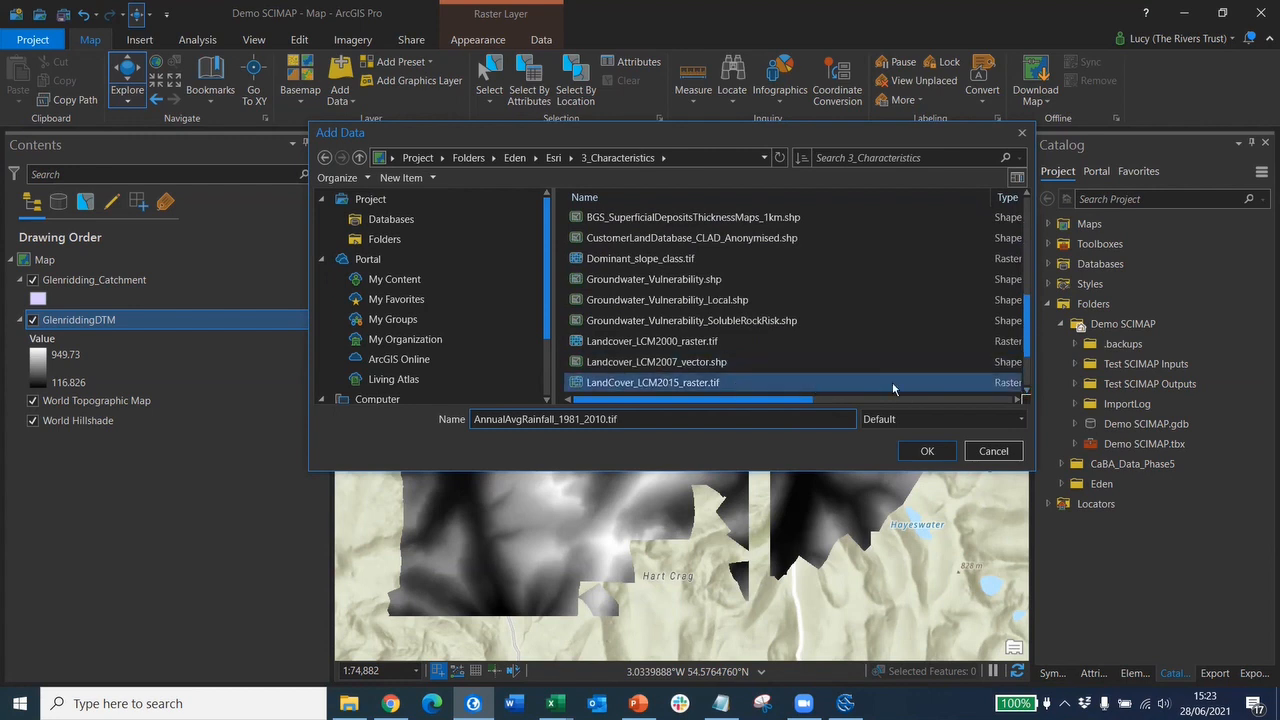
left_click(1024, 393)
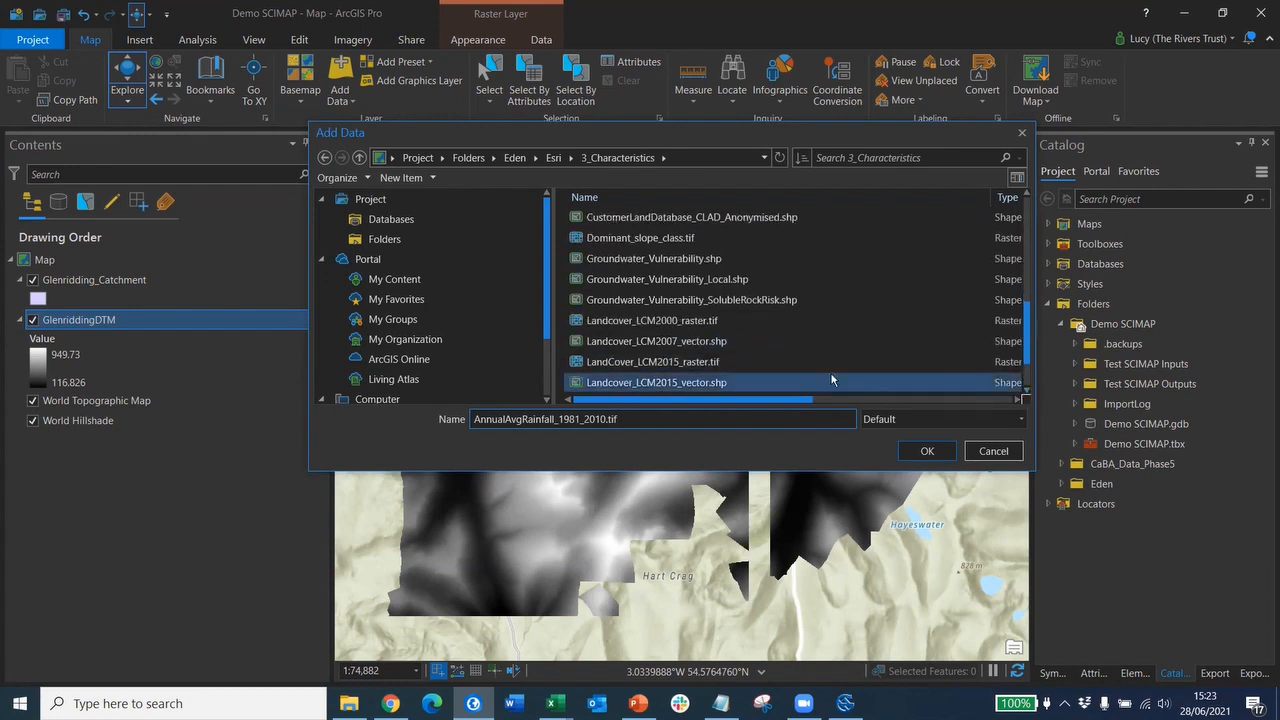
left_click(660, 385, "ctrl")
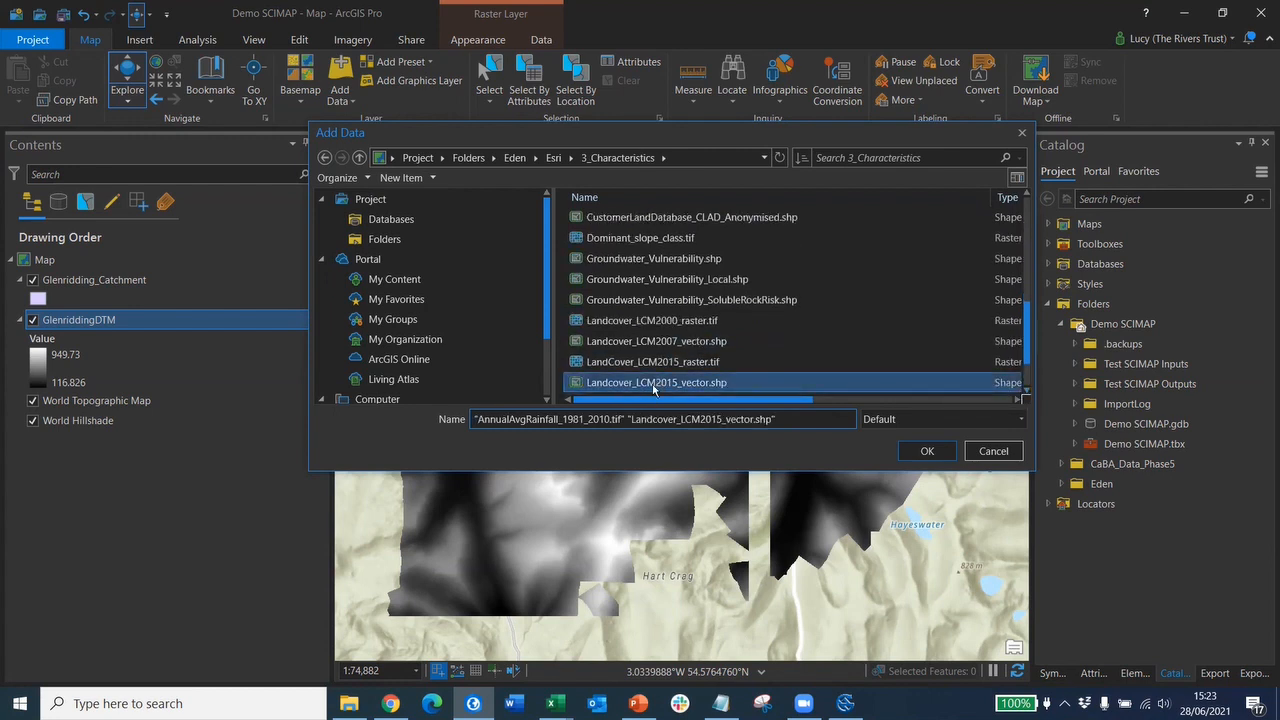
left_click(935, 452)
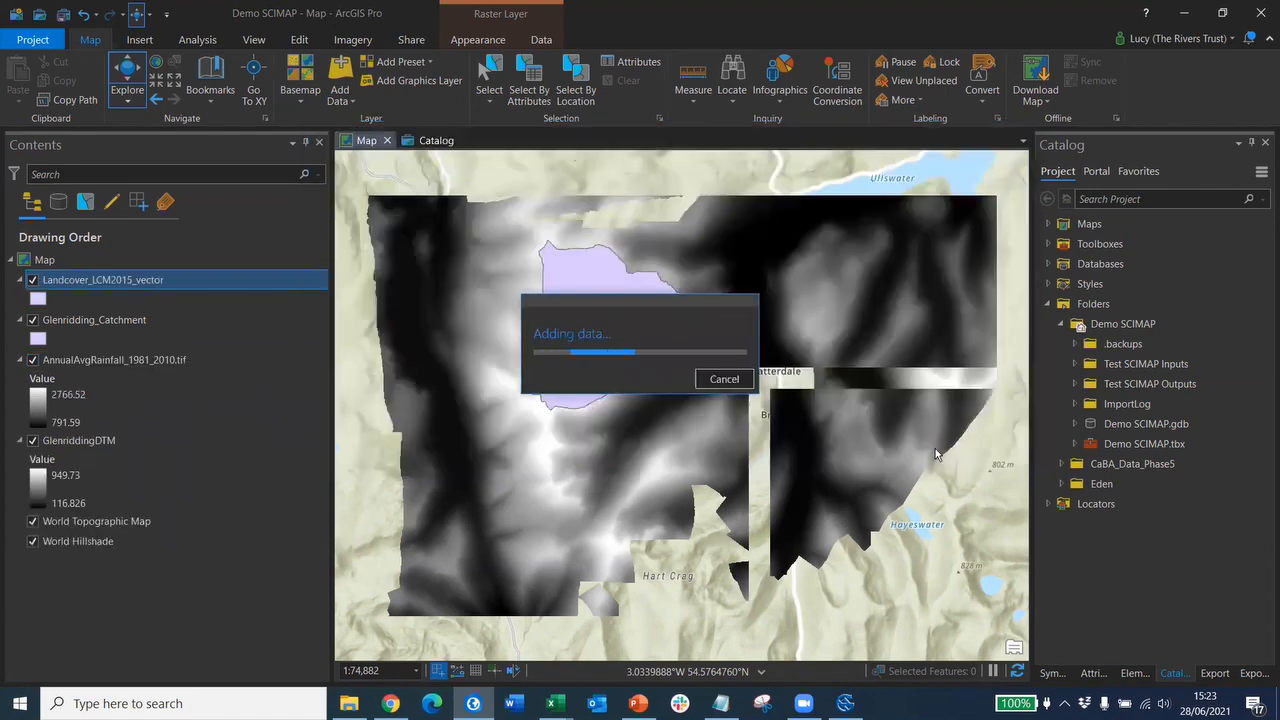
- Turn off the Landcover_LCM2015_vector and GlenriddingDTM layers
left_click(33, 281)
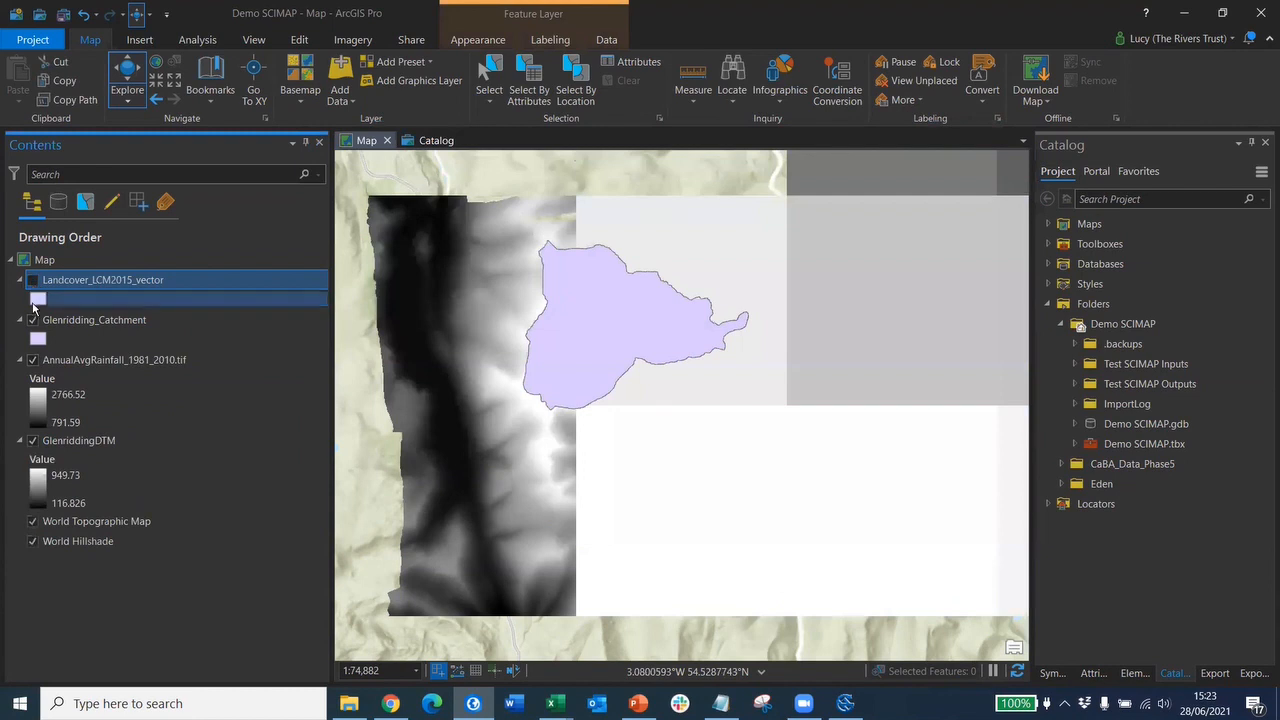
left_click(33, 442)
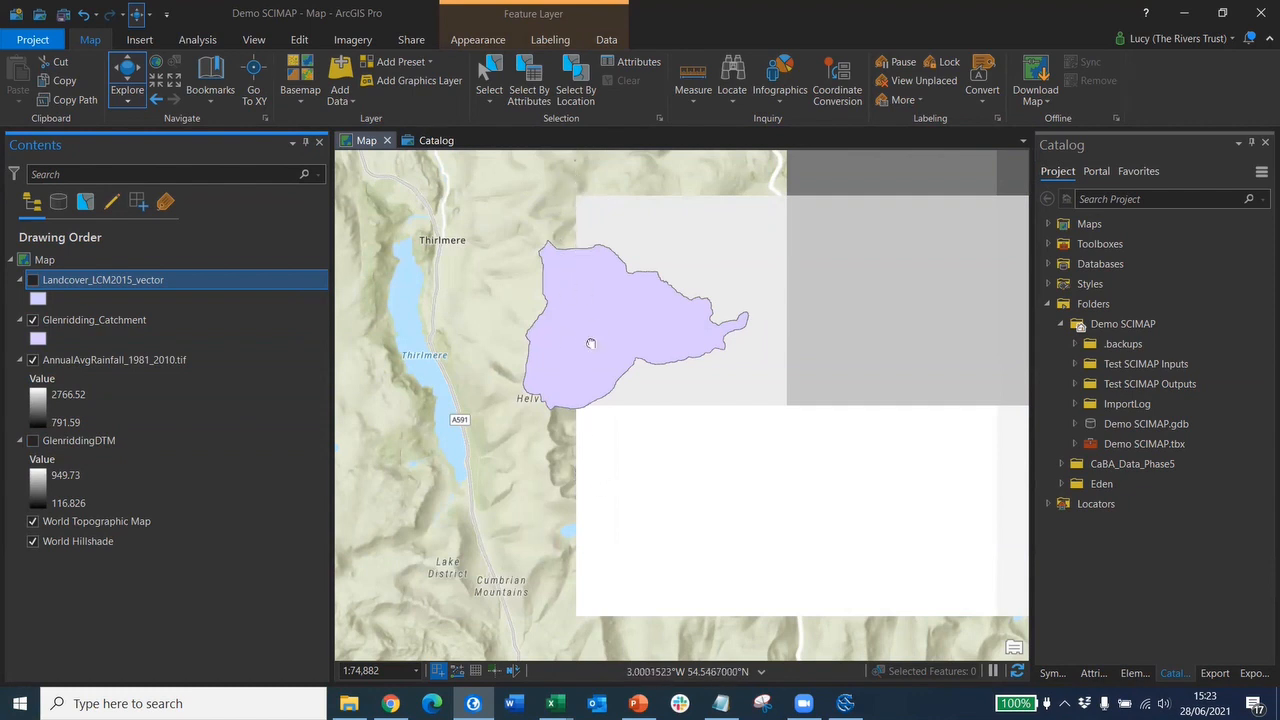
left_click_drag(589, 343, 582, 396)
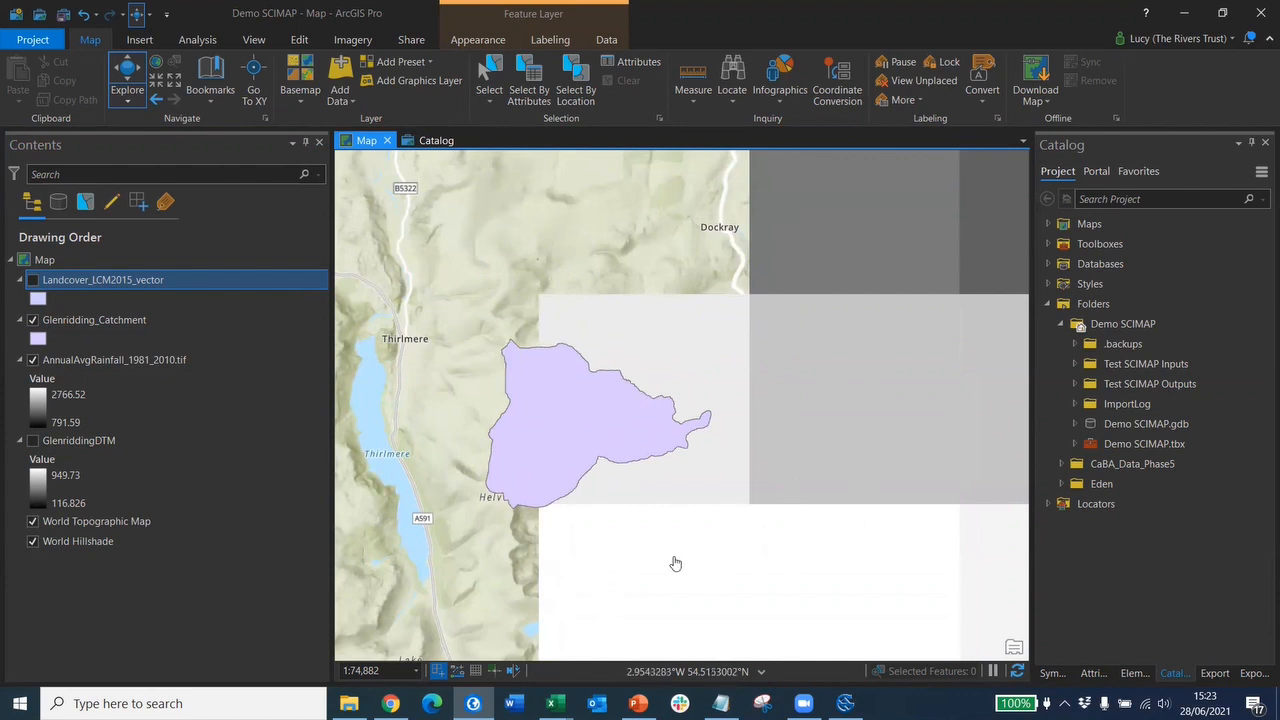
- Remove the rainfall .tif layer and browse Add Data to the CaBA_Data_Phase5 folder
right_click(96, 368)
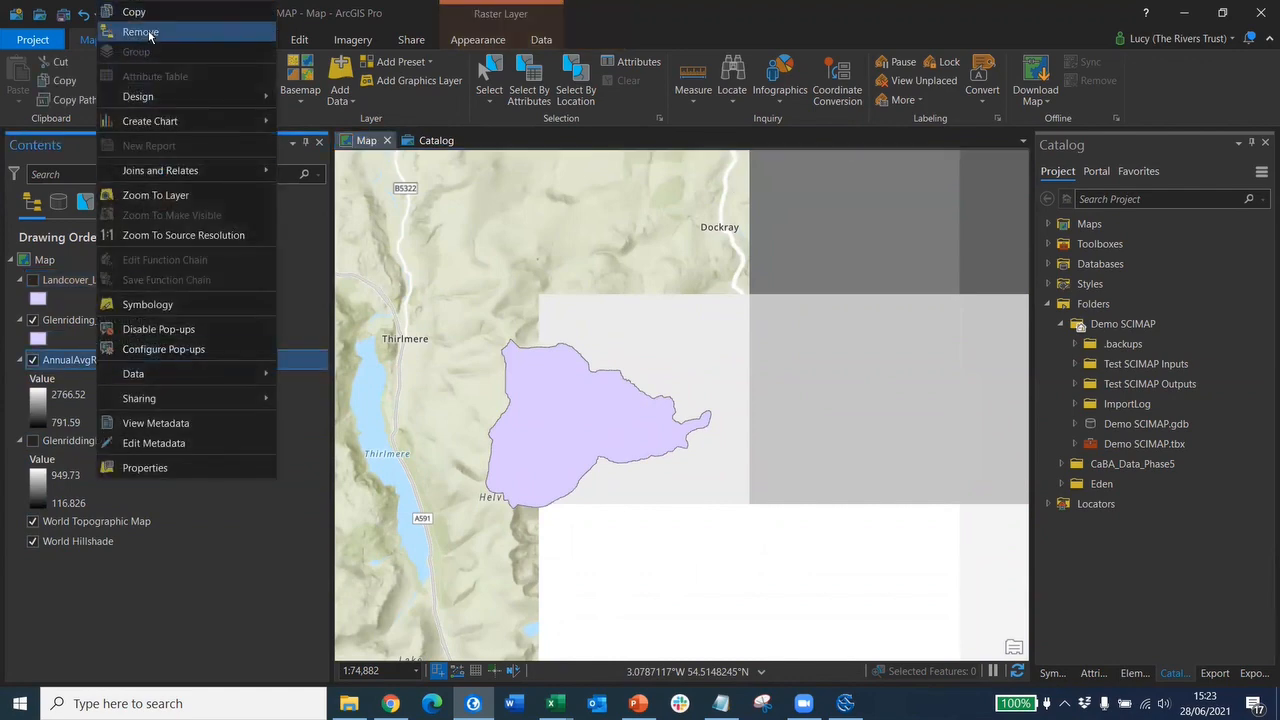
left_click(141, 32)
left_click(350, 100)
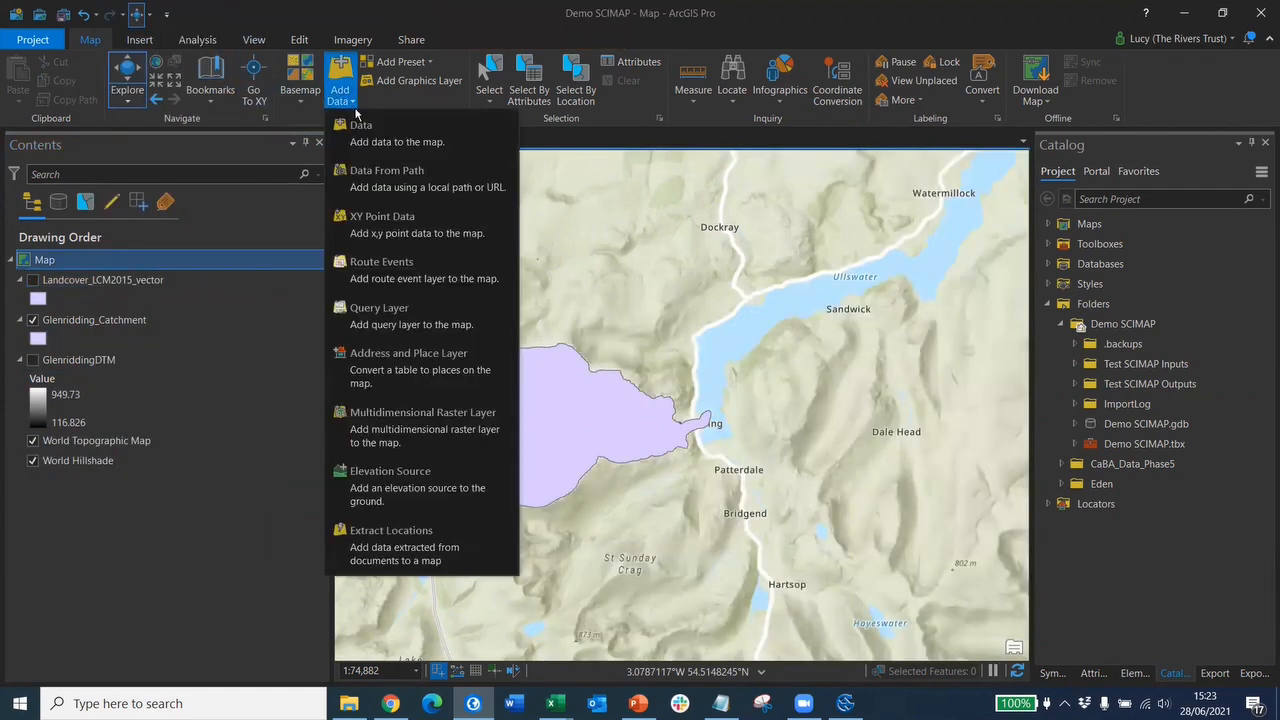
left_click(363, 124)
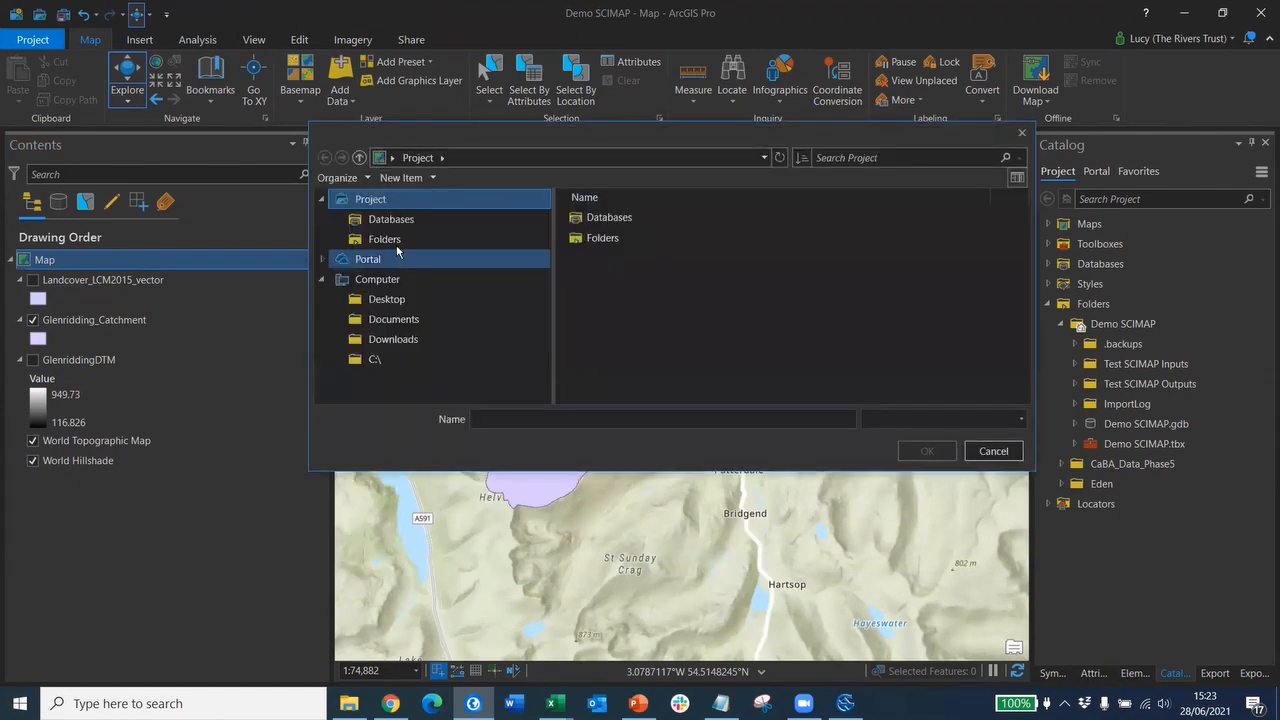
left_click(396, 242)
left_click(598, 240)
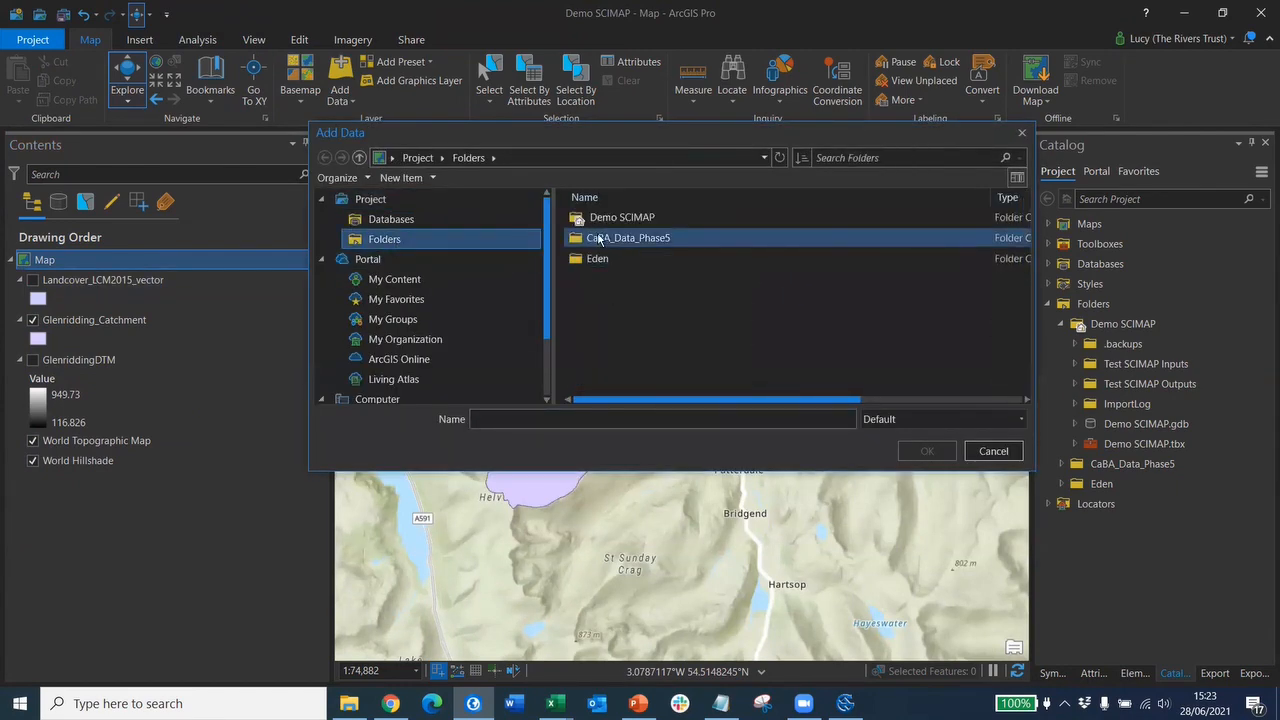
double_click(598, 238)
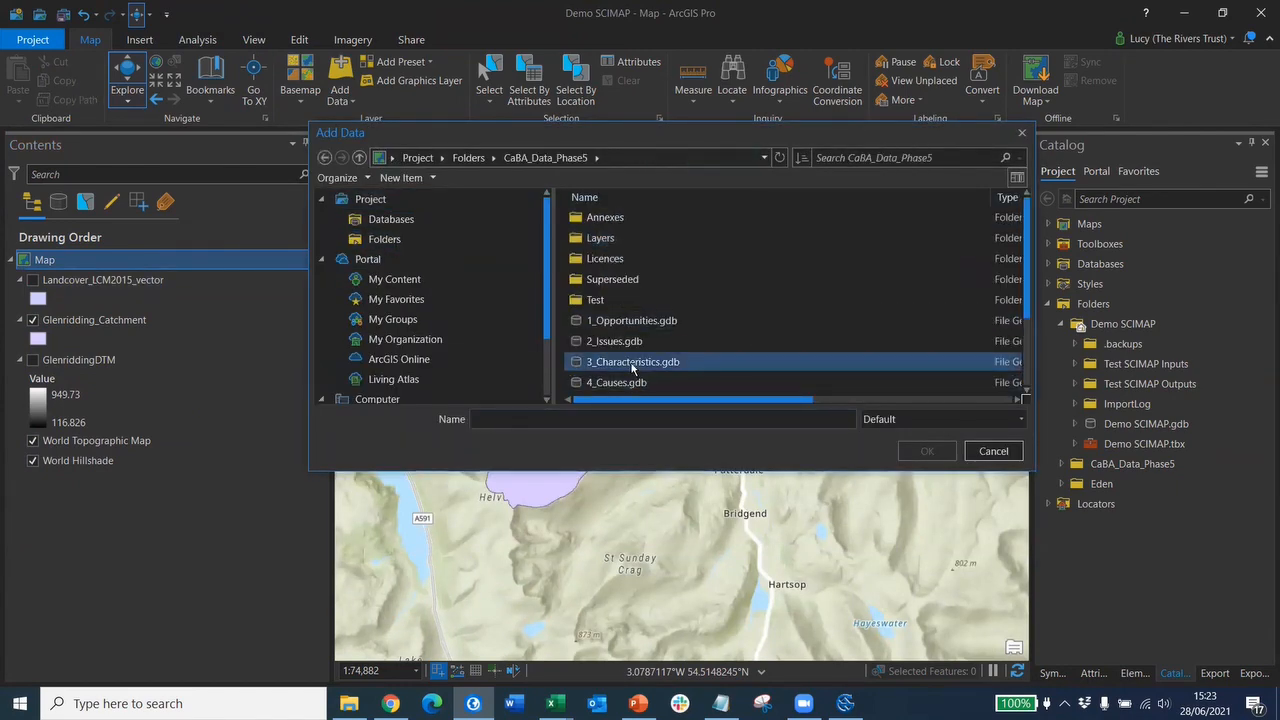
- Add AnnualAvgRainfall_1981_2010 from 3_Characteristics.gdb and re-enable Landcover_LCM2015_vector
double_click(630, 361)
left_click(652, 240)
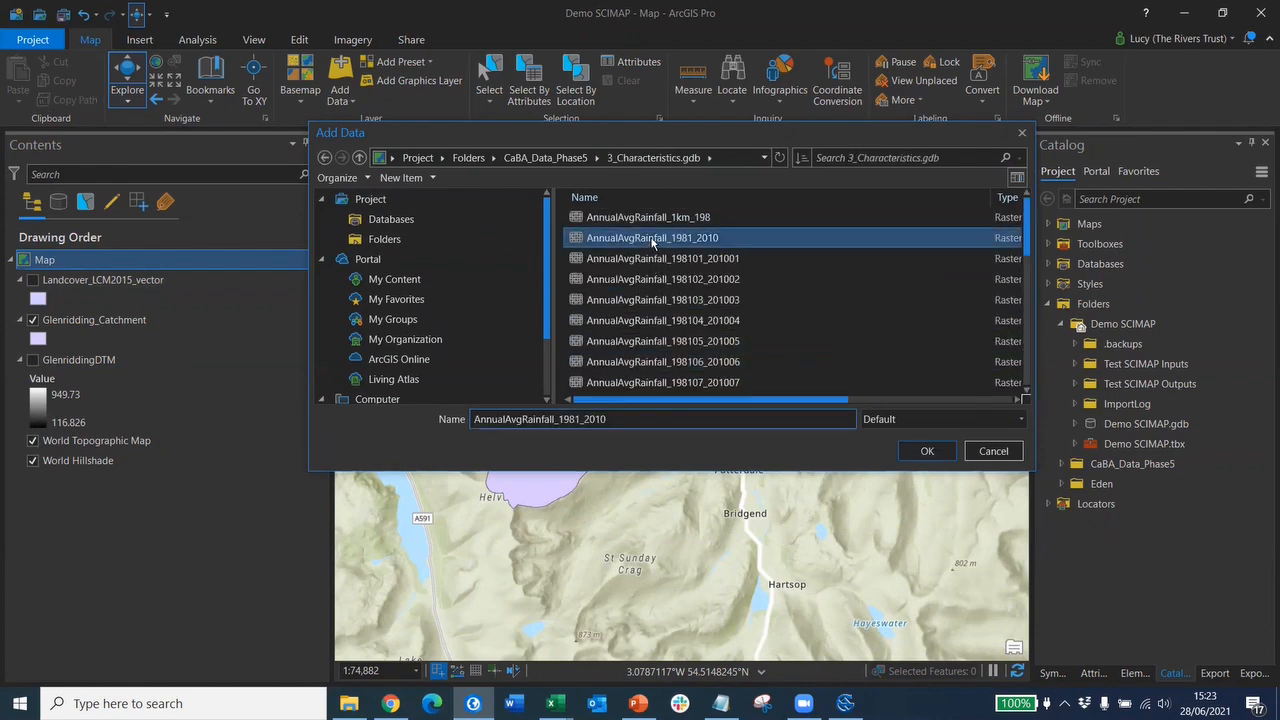
left_click(927, 451)
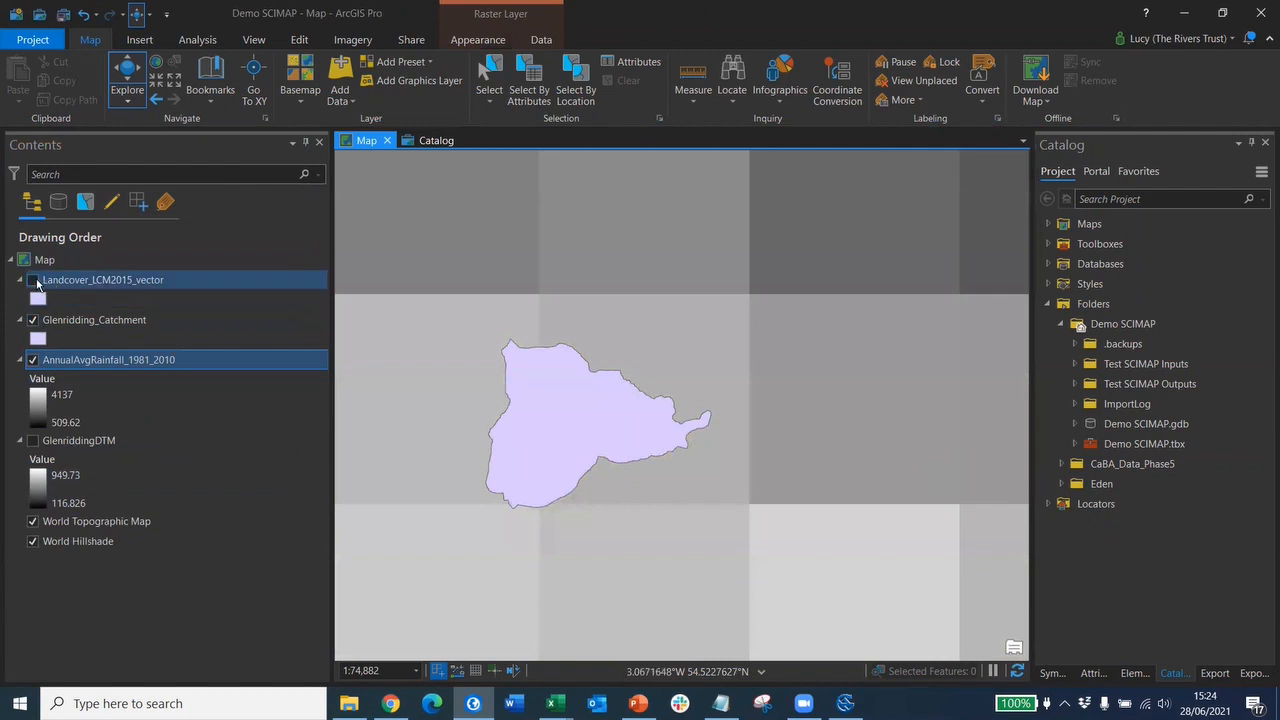
left_click(35, 281)
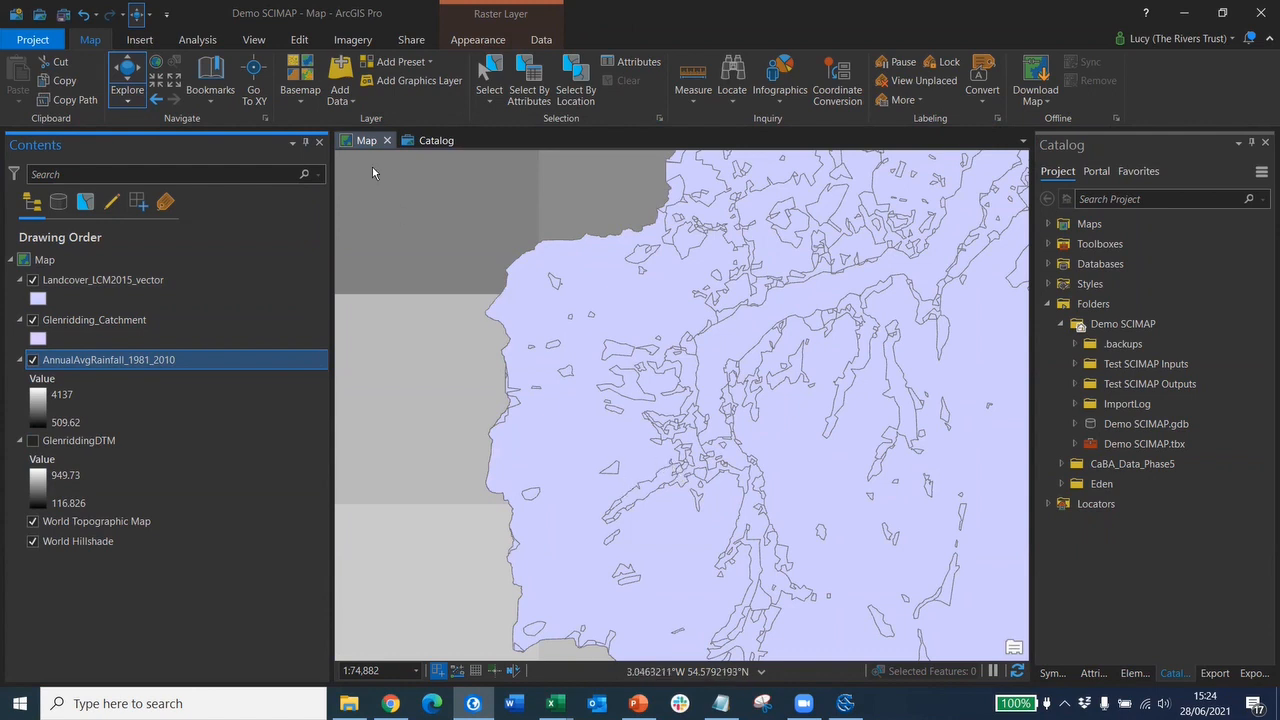
- Add the existing SCIMAP Data Tools v2.tbx toolbox from the Desktop to the project
left_click(145, 42)
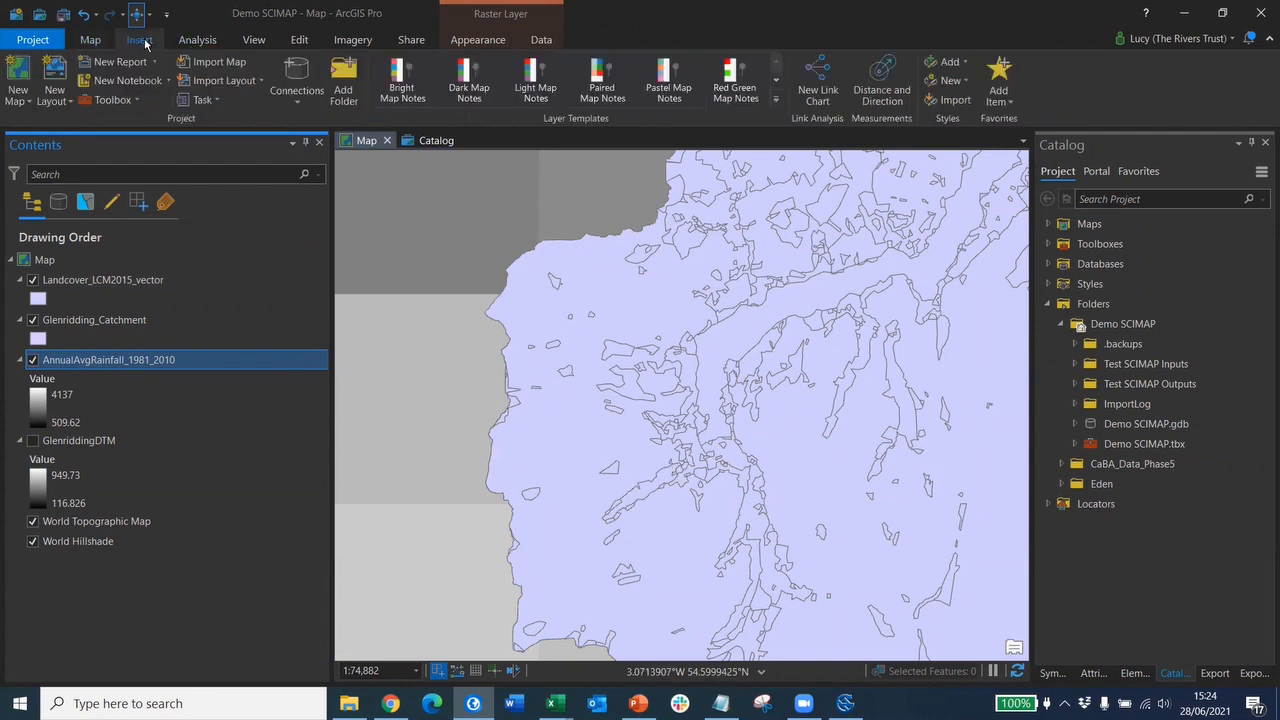
left_click(118, 100)
left_click(127, 121)
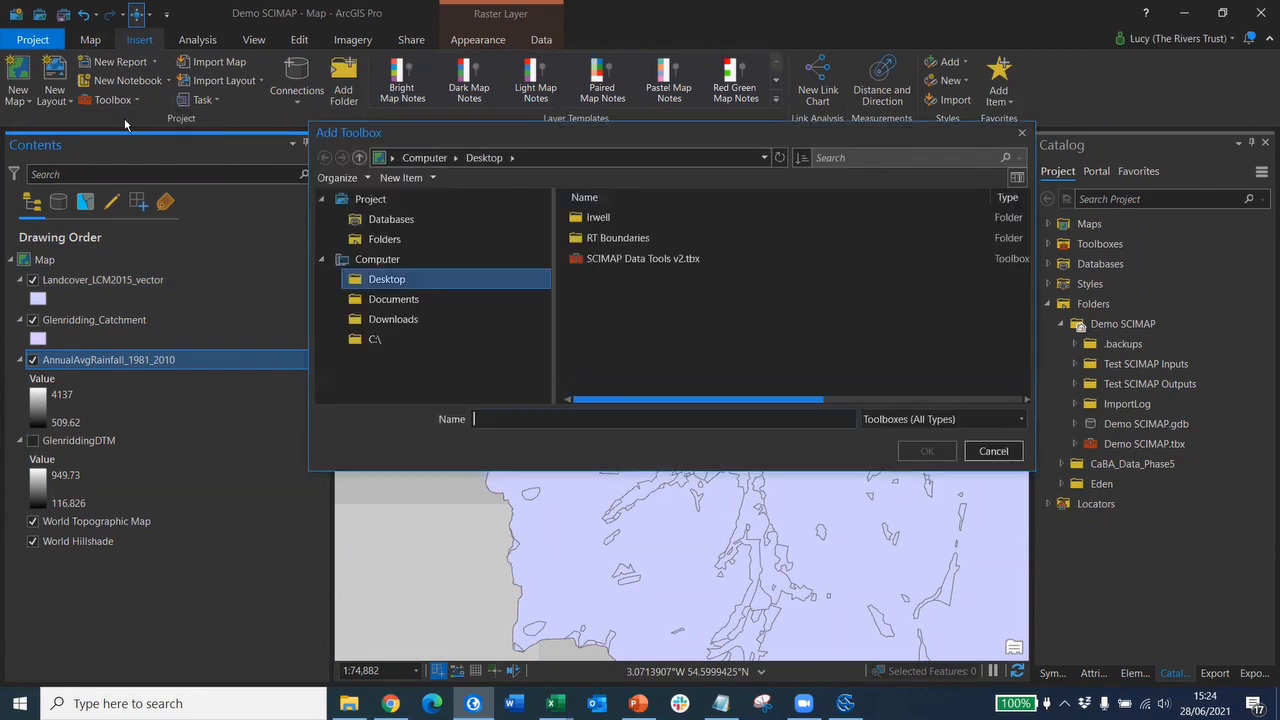
left_click(650, 260)
left_click(927, 451)
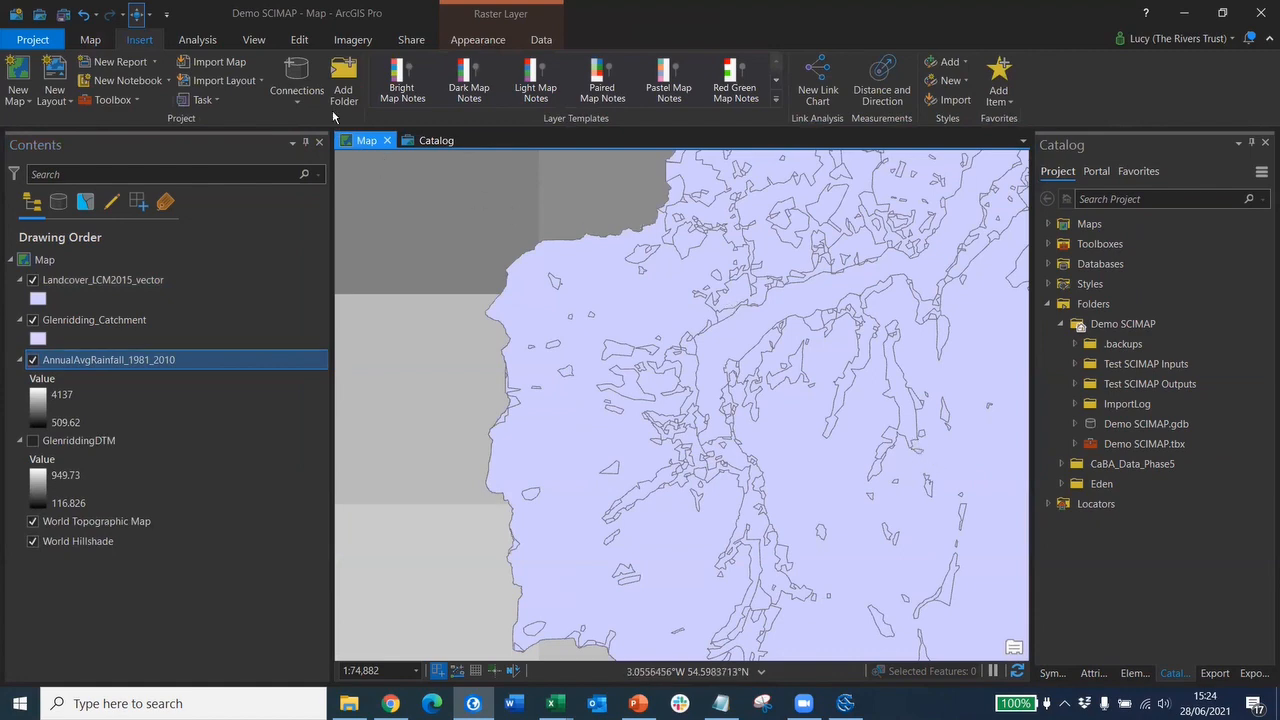
- Show the toolbox's Convert SCIMAP Outputs and Create SCIMAP Inputs models in Catalog
left_click(432, 141)
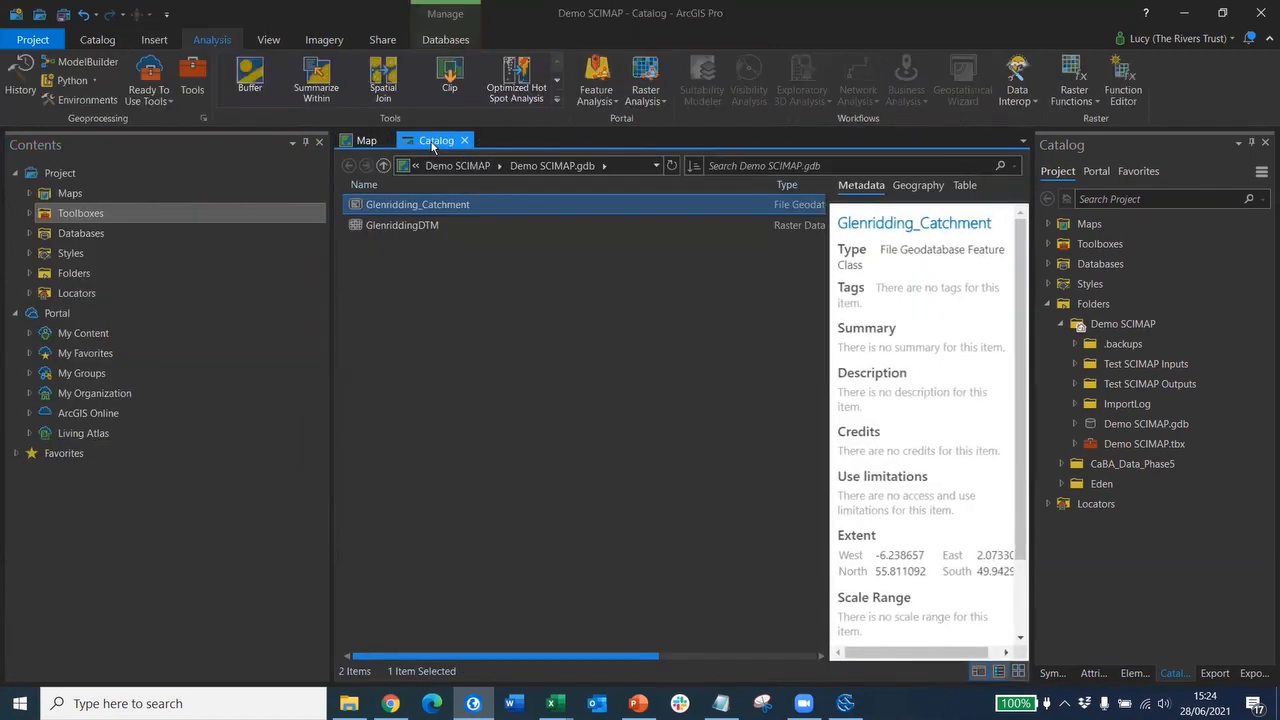
left_click(29, 213)
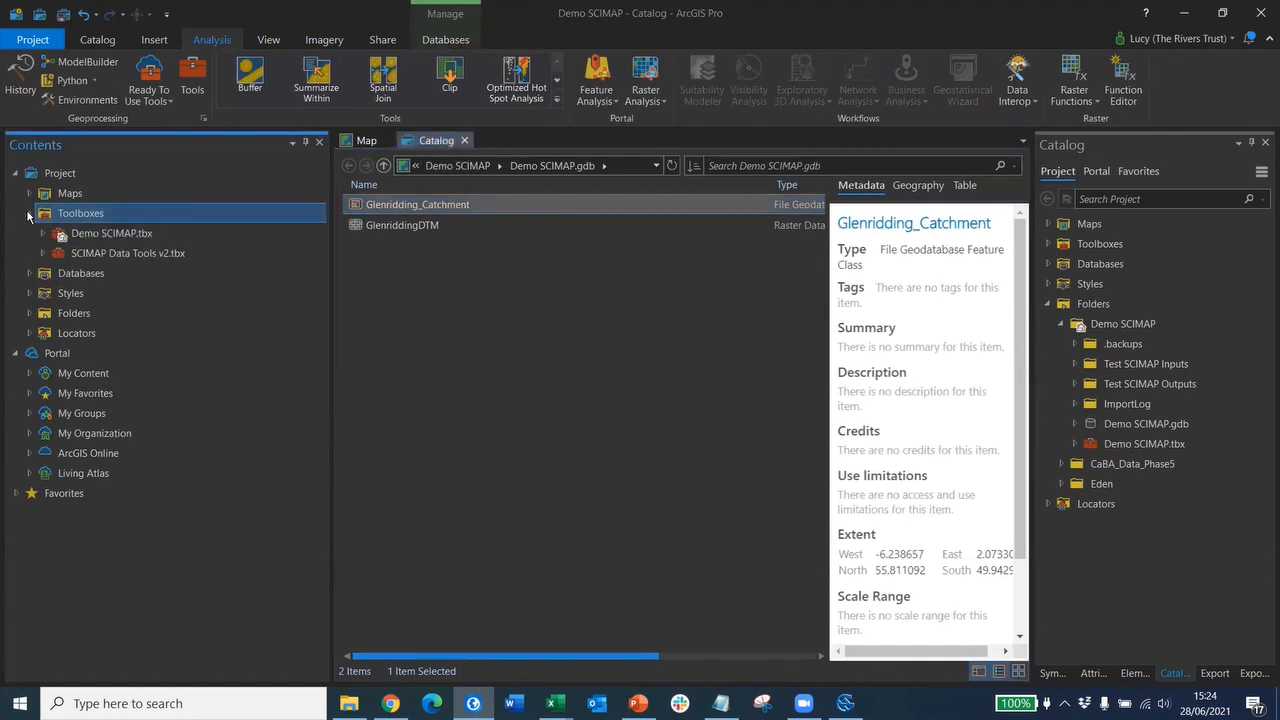
left_click(96, 254)
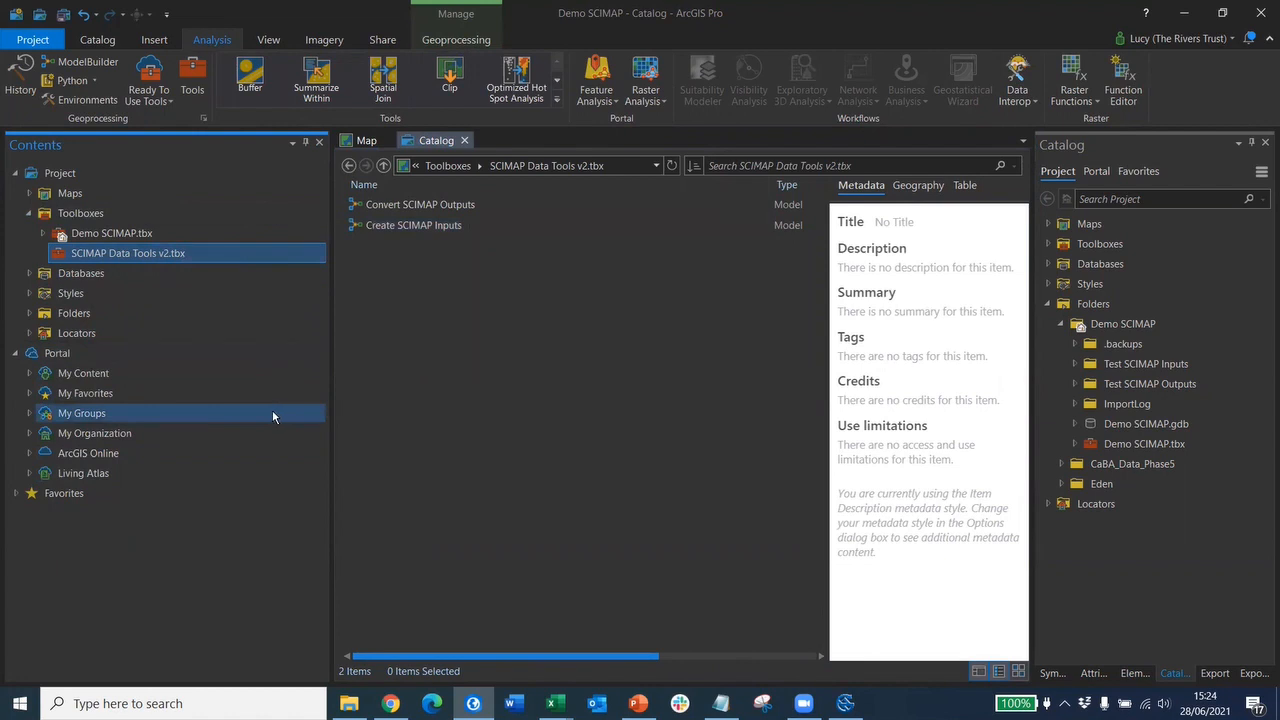
- Open Create SCIMAP Inputs in ModelBuilder to show its DTM, rainfall and landcover chains
left_click(405, 229)
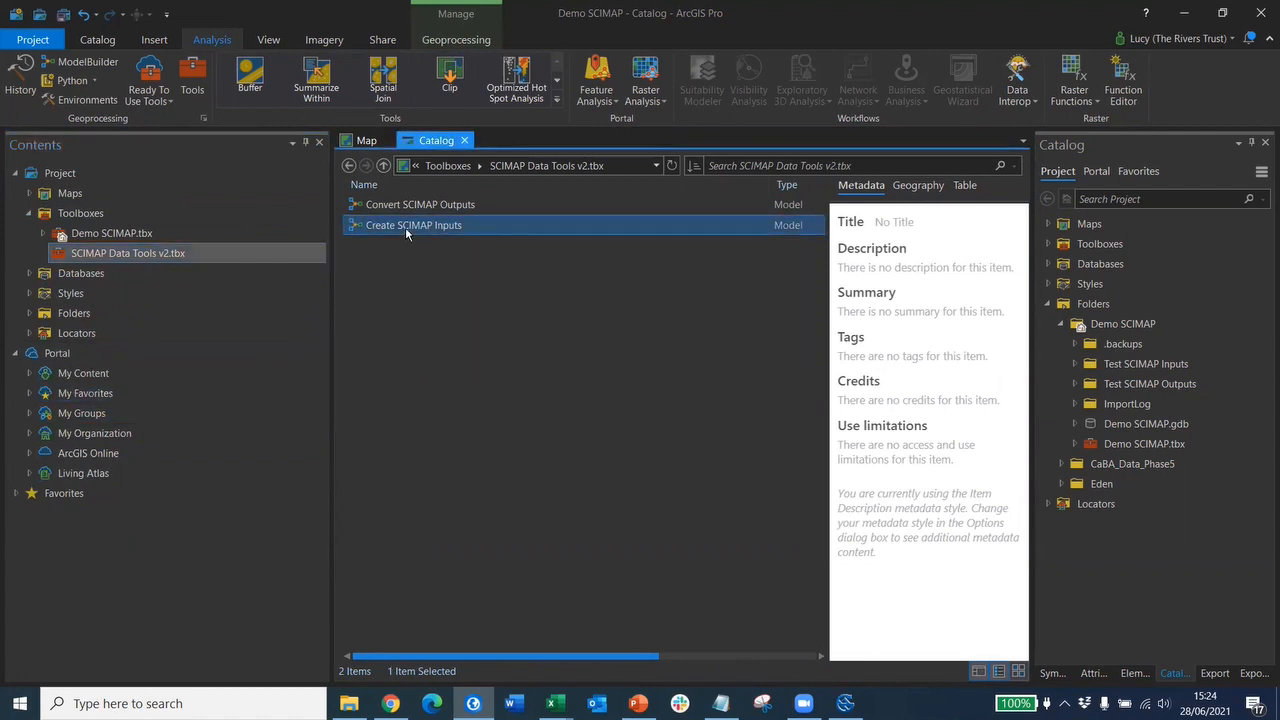
right_click(405, 227)
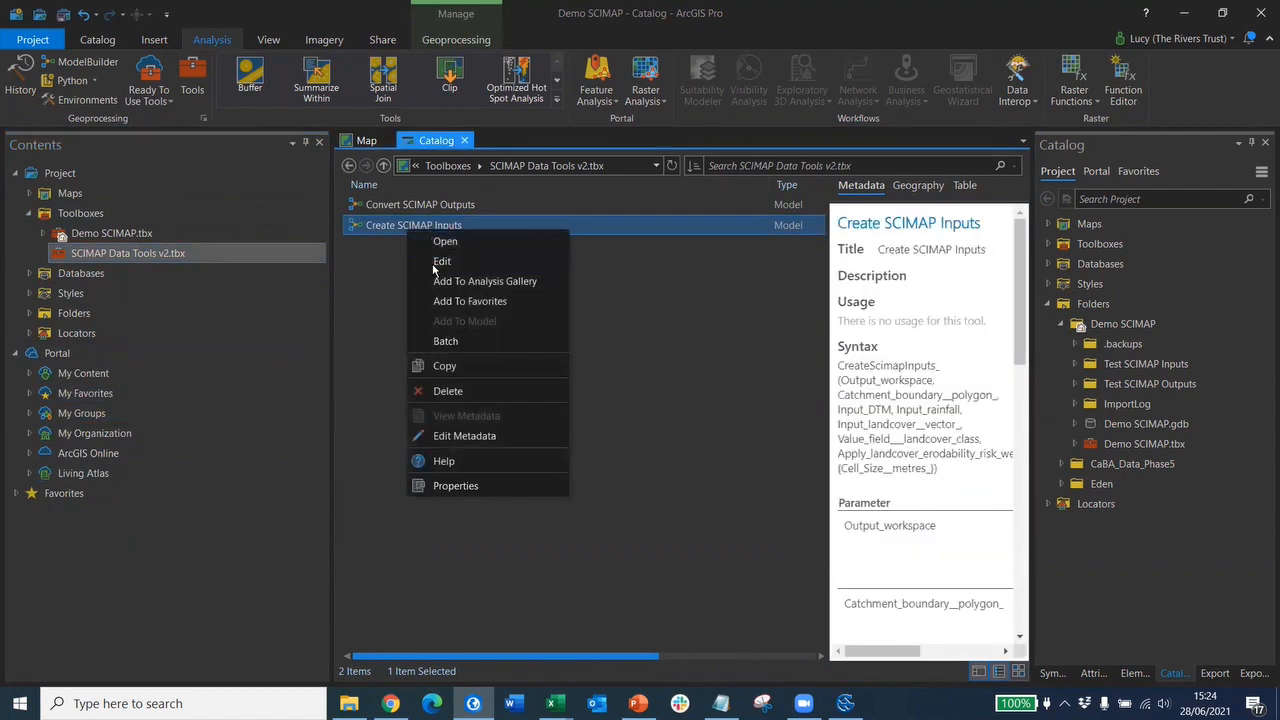
left_click(434, 264)
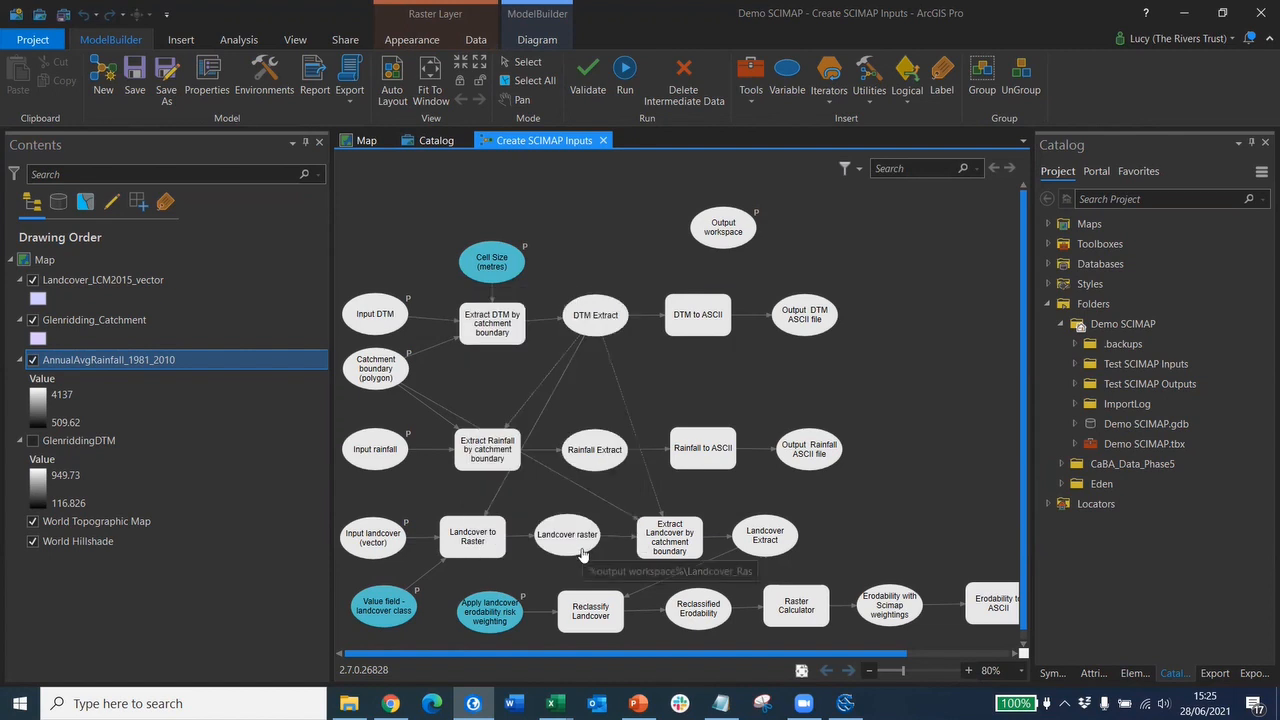
mouse_move(692, 533)
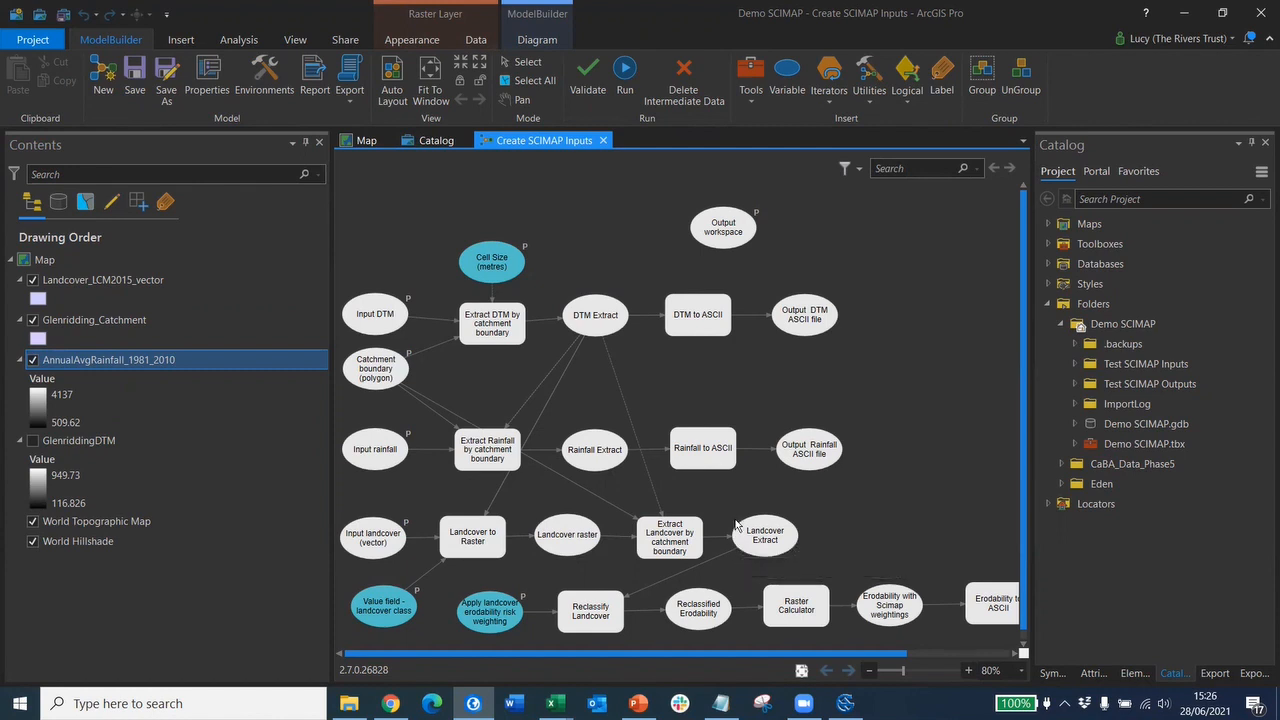
mouse_move(752, 552)
mouse_move(606, 610)
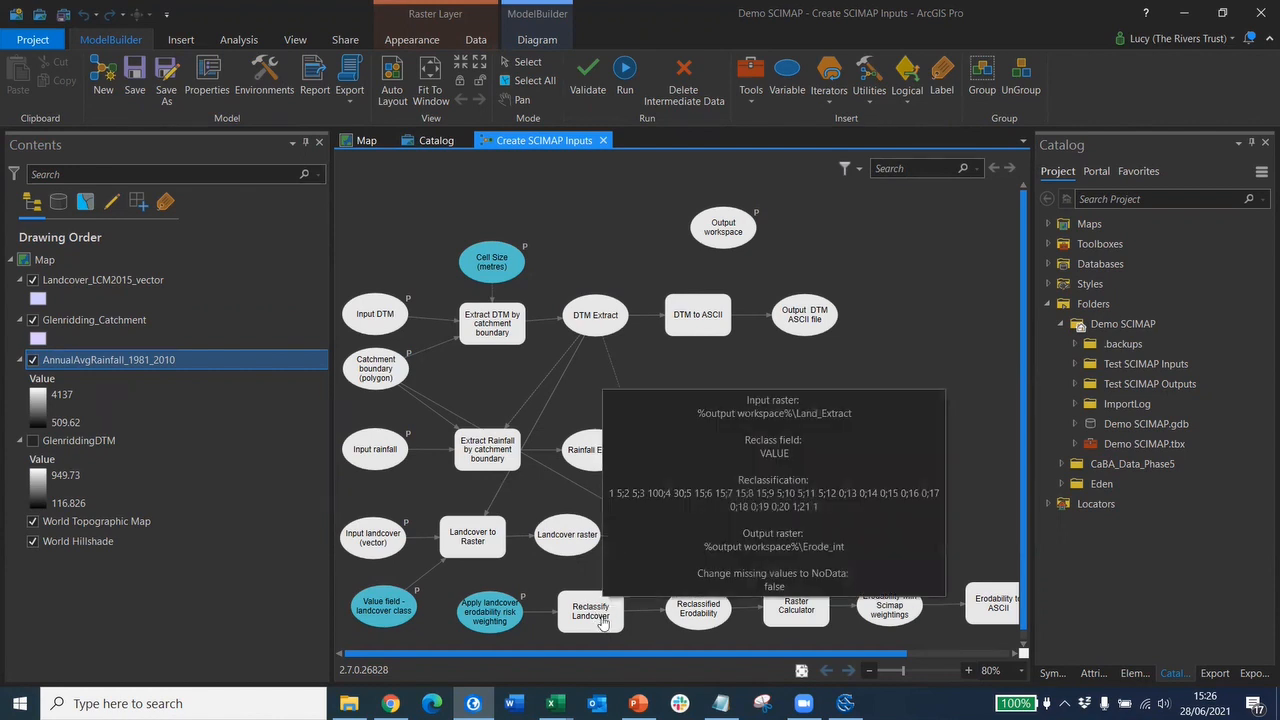
mouse_move(876, 606)
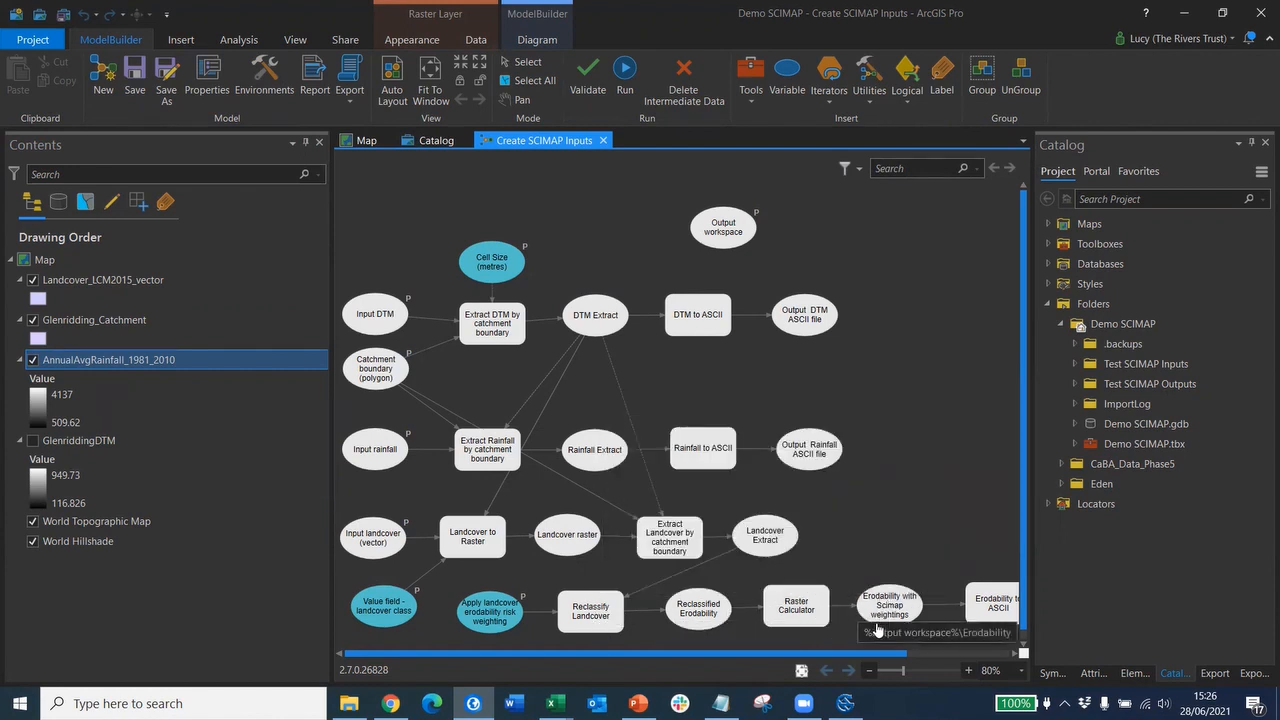
mouse_move(673, 618)
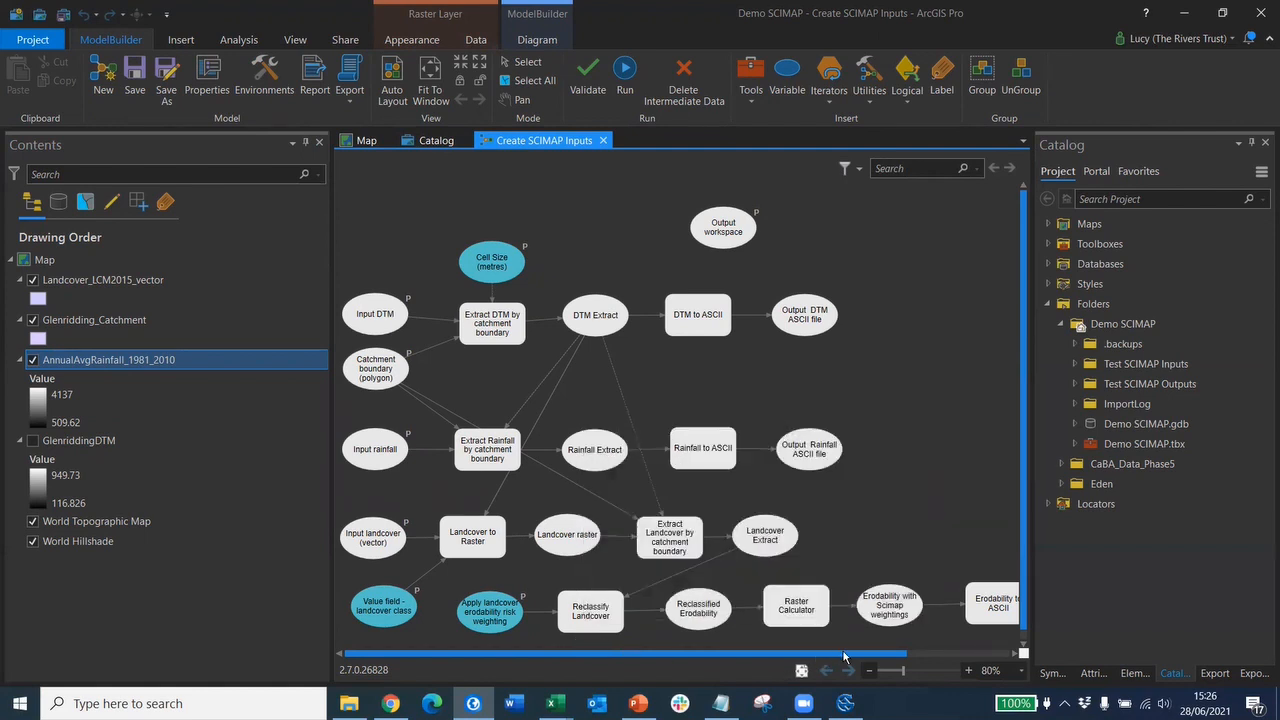
left_click_drag(850, 656, 962, 655)
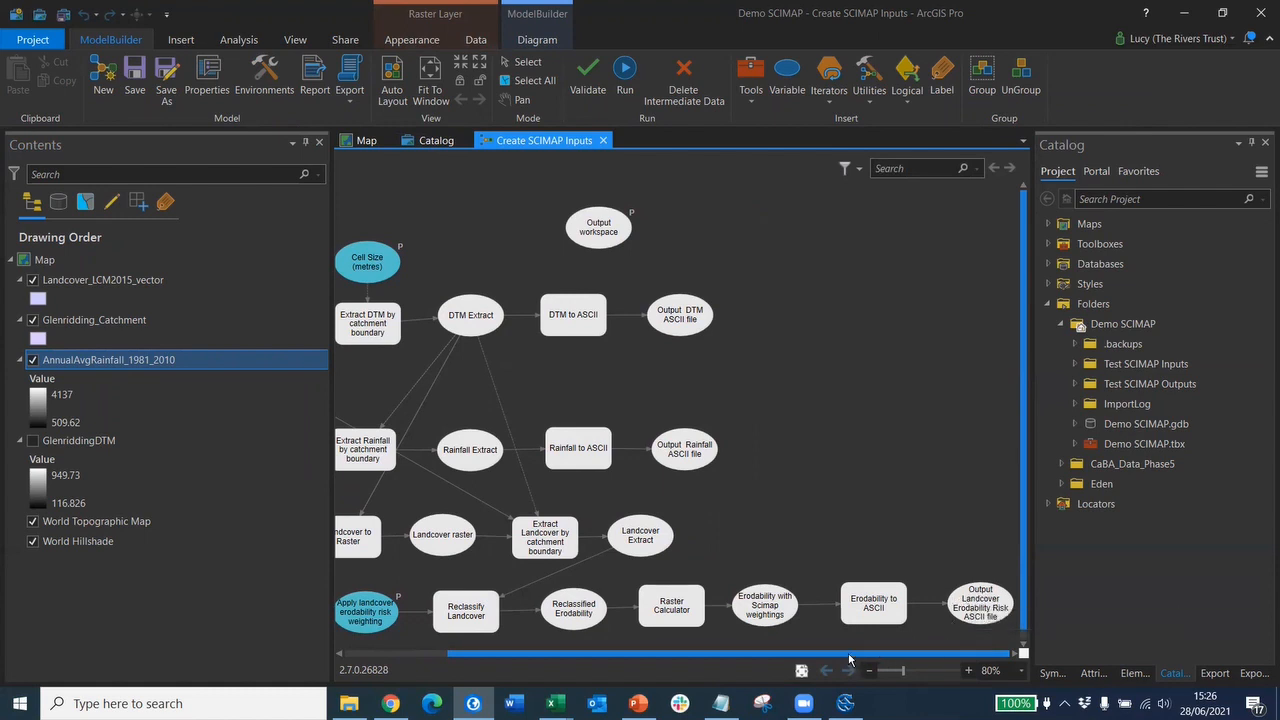
left_click_drag(851, 656, 846, 656)
scroll(810, 670, "left", 3)
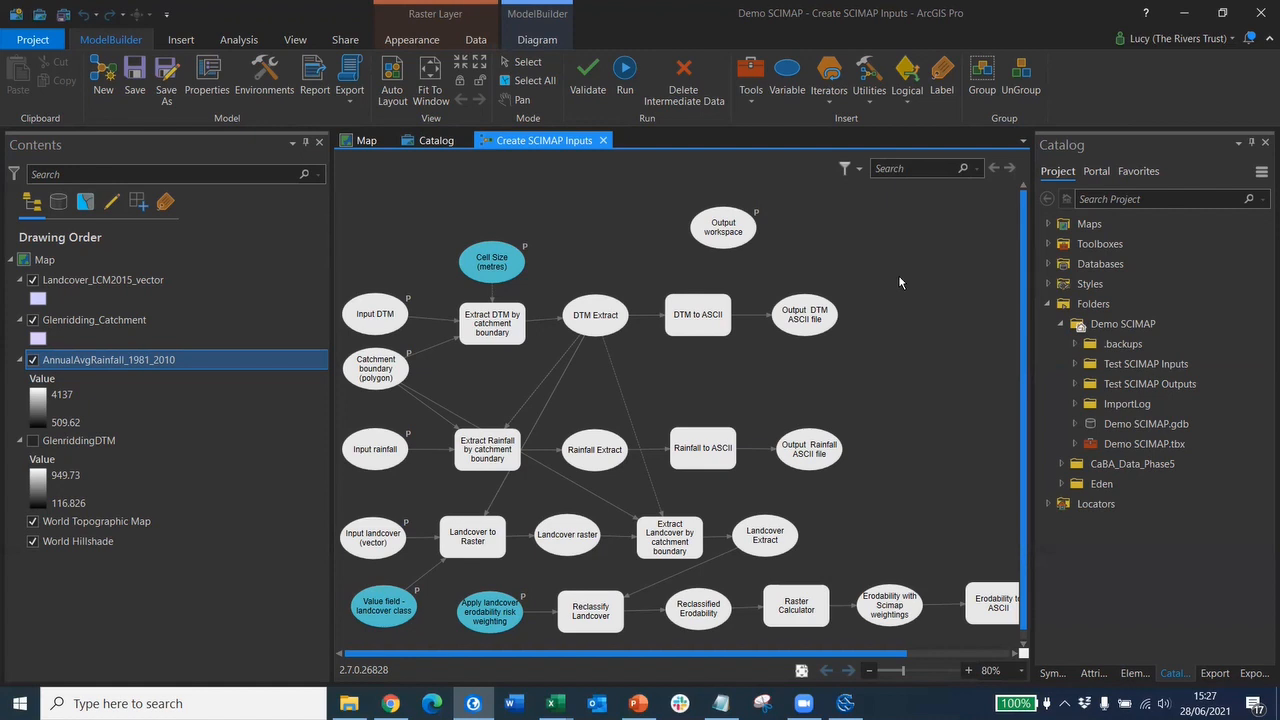
- Close the model diagram and open the Create SCIMAP Inputs tool found via a 'scimap' search
left_click(604, 141)
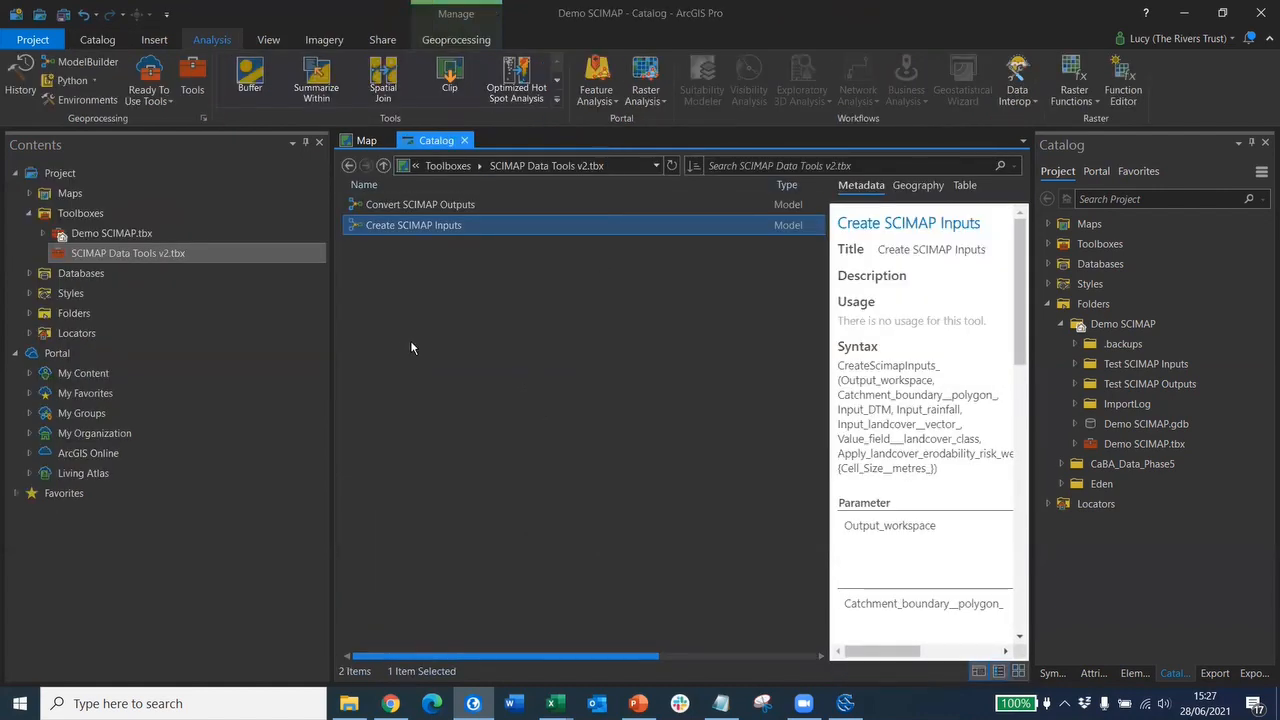
left_click(193, 90)
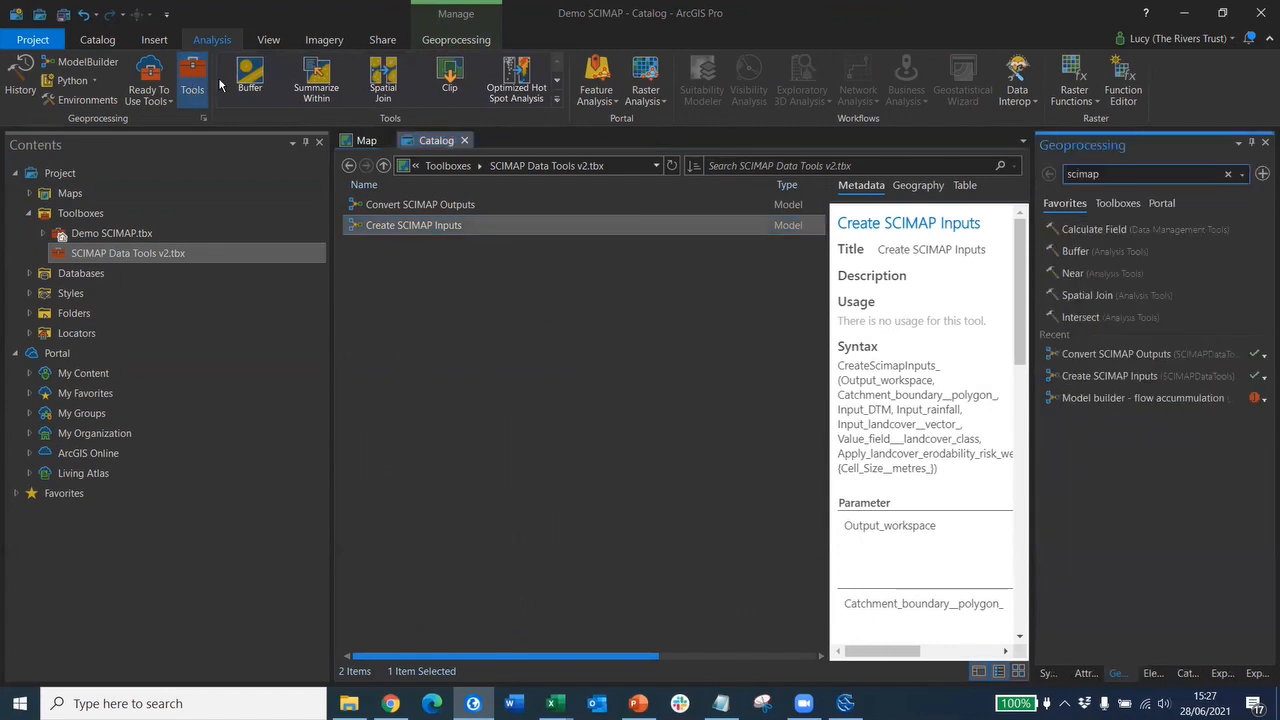
left_click(1115, 172)
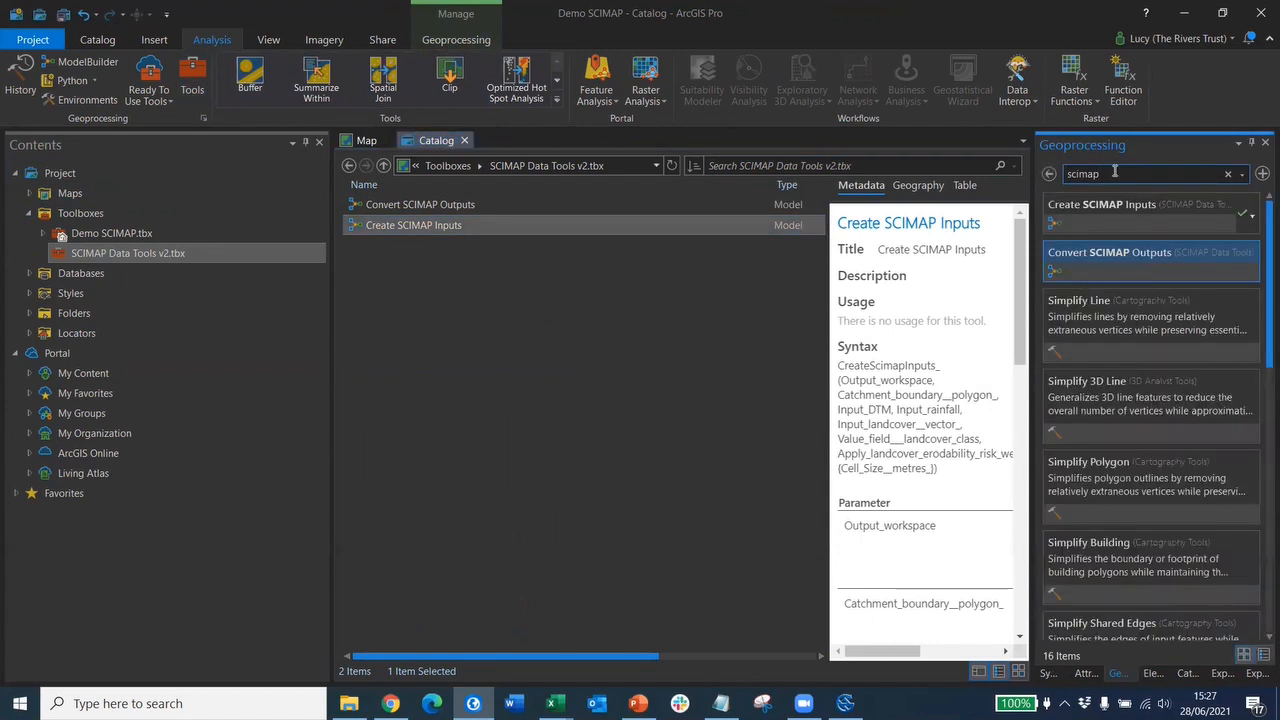
left_click(1094, 209)
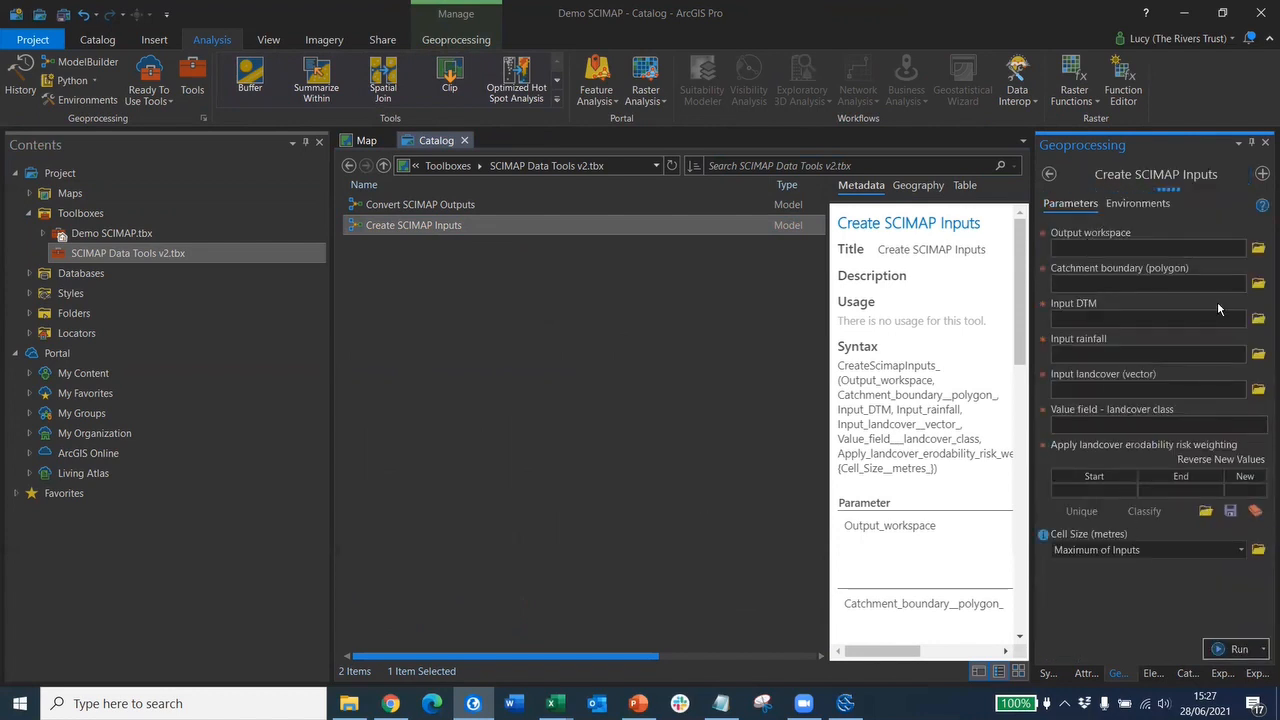
- Make a new 'Glenridding SCIMAP Inputs' folder under Demo SCIMAP and choose it as output workspace
left_click(1248, 250)
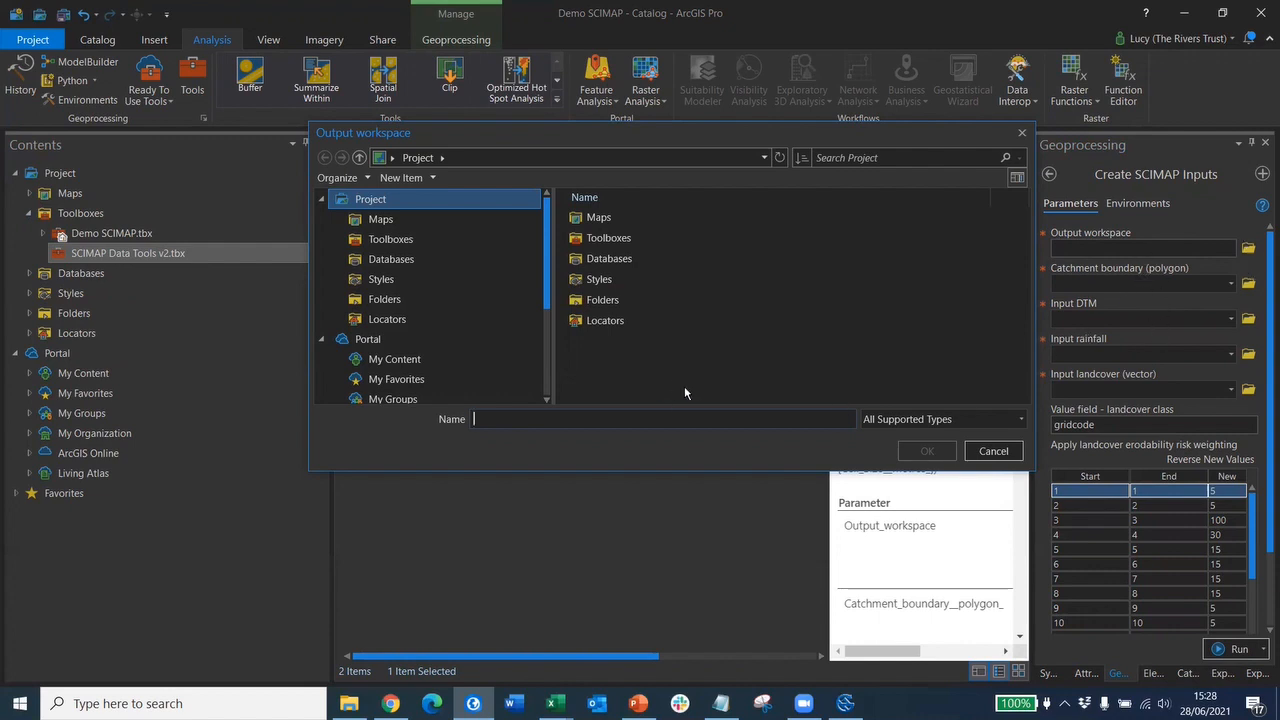
left_click(396, 299)
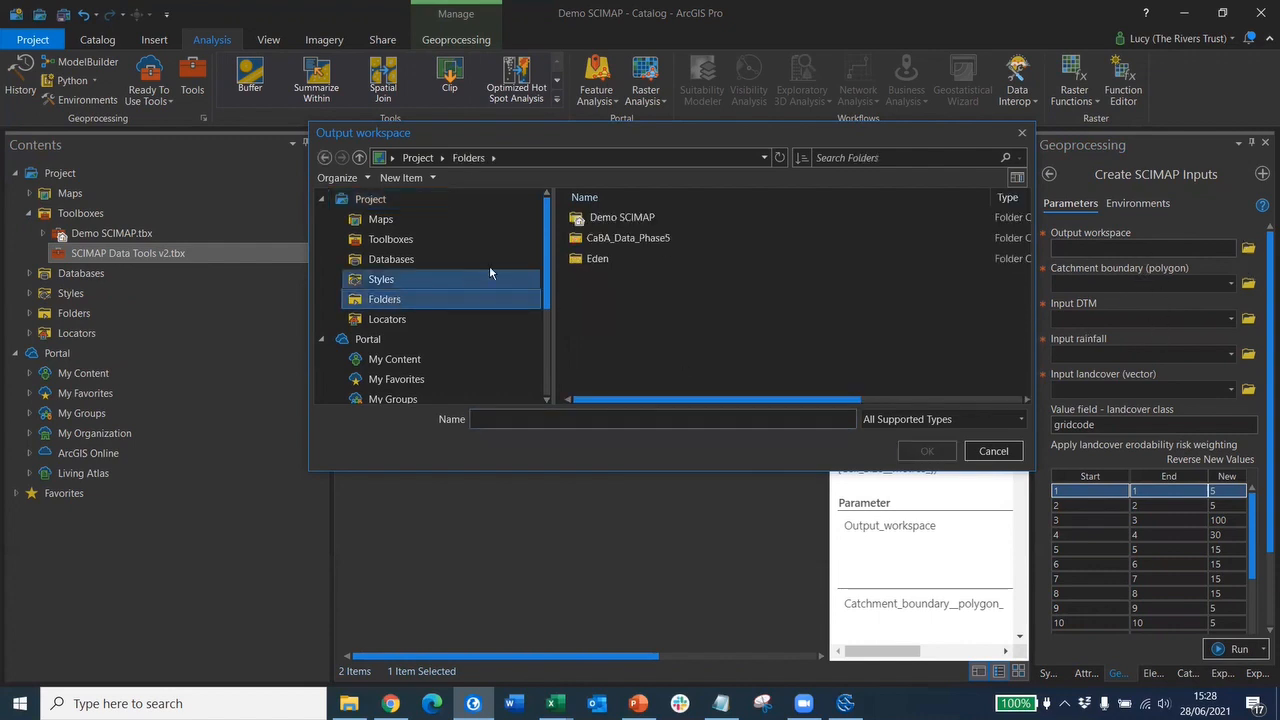
double_click(621, 215)
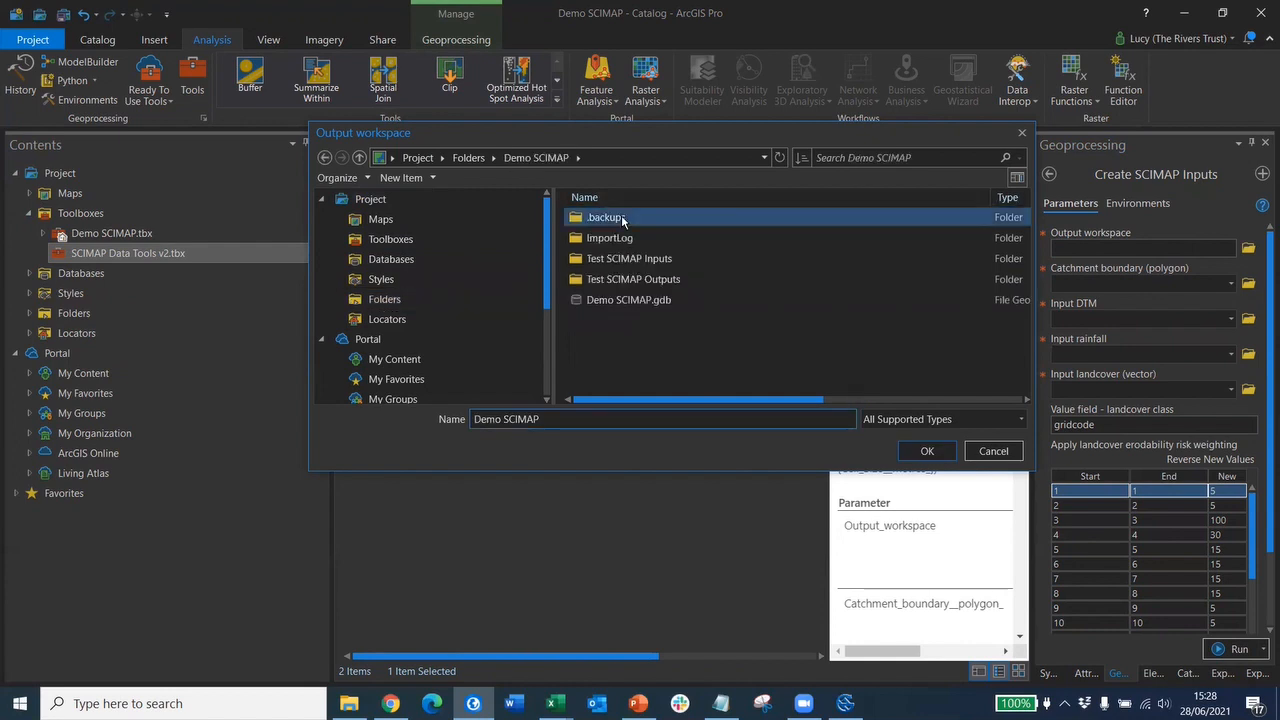
right_click(622, 336)
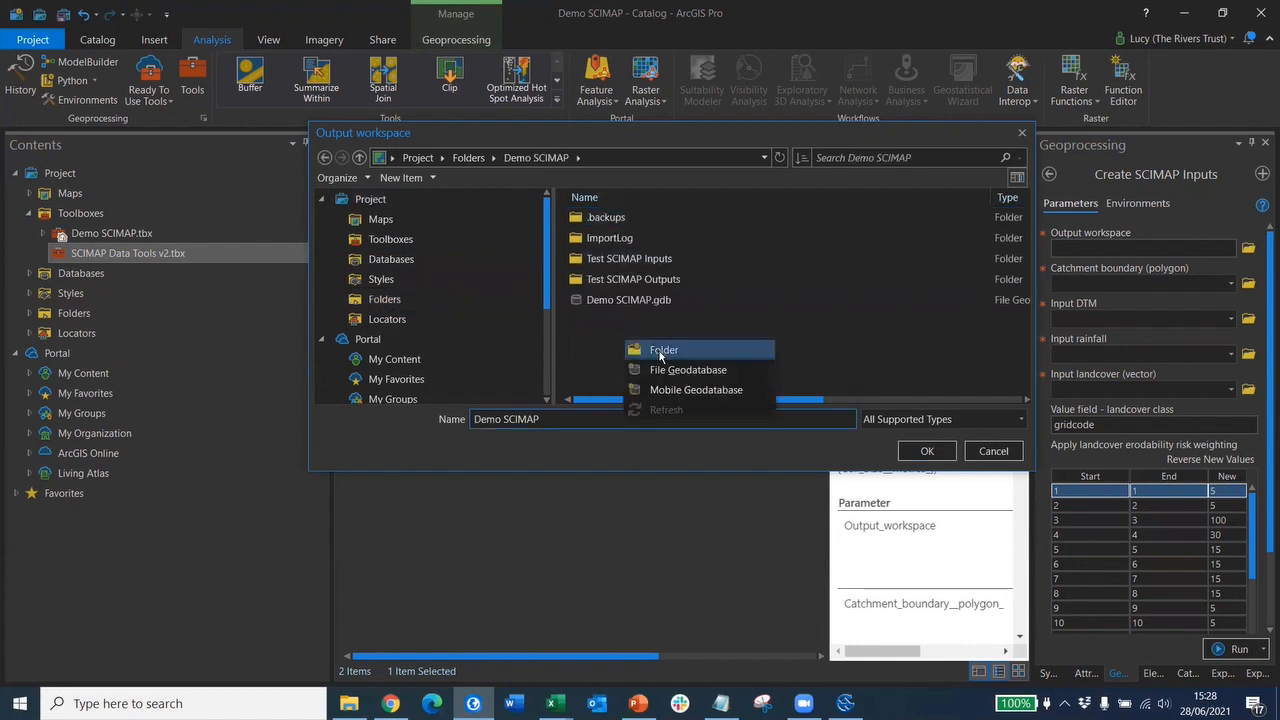
left_click(660, 356)
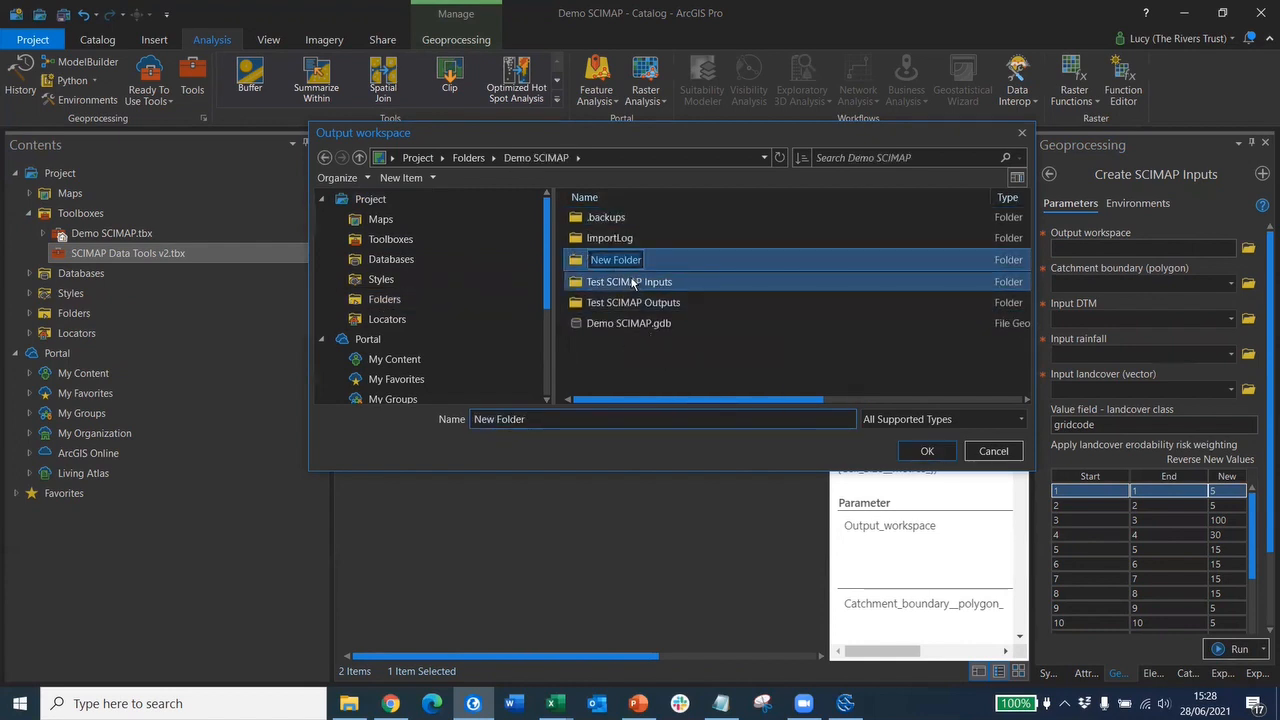
type("G")
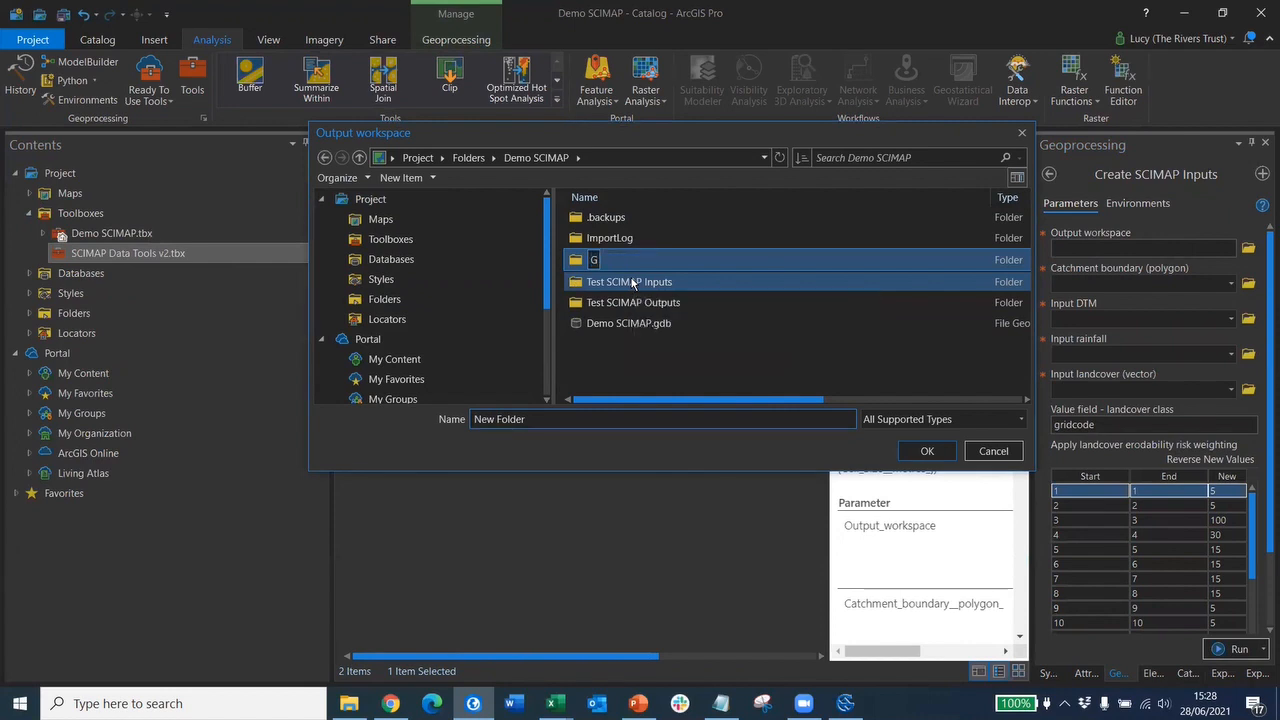
type("lenridding S")
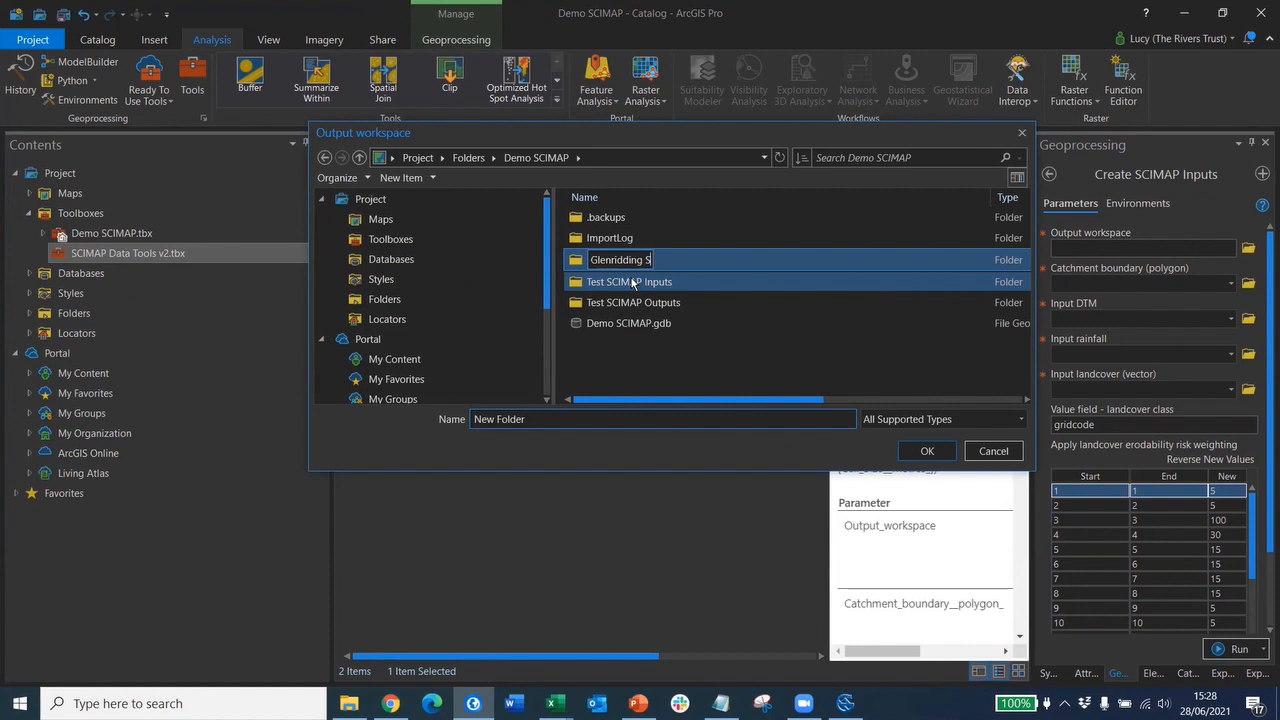
type("CIMAP Inputs")
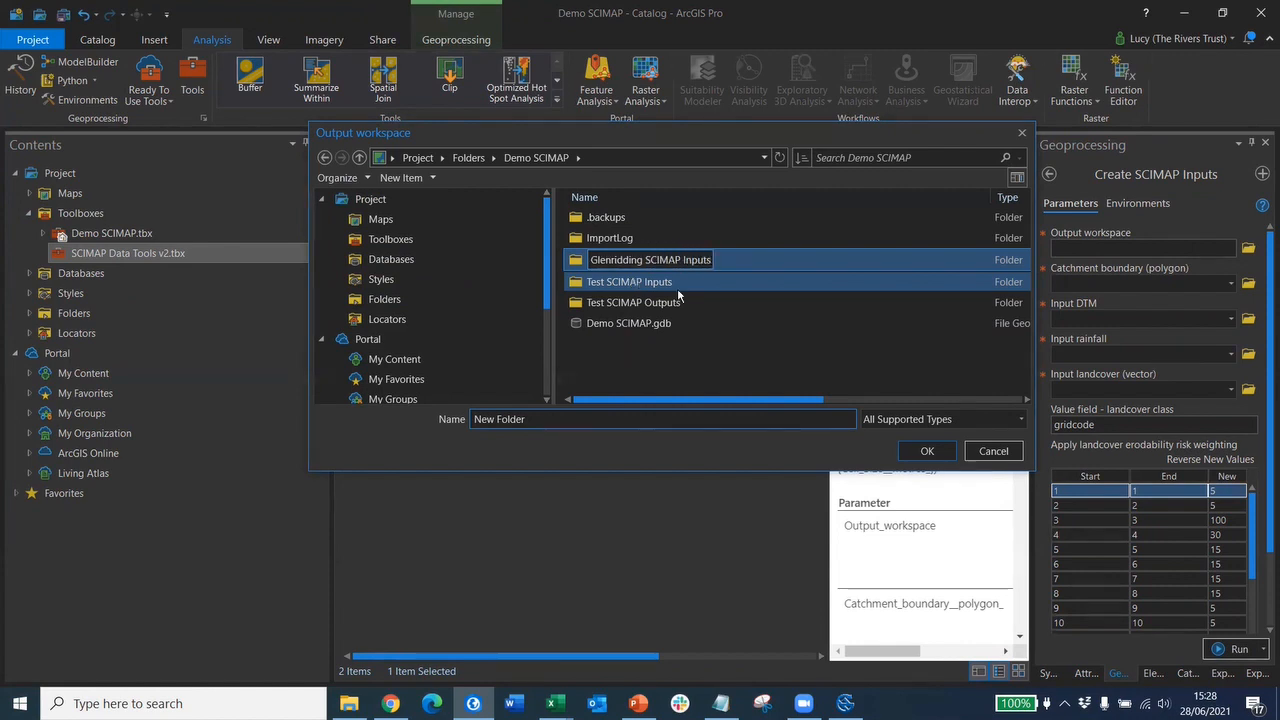
left_click(720, 303)
left_click(664, 262)
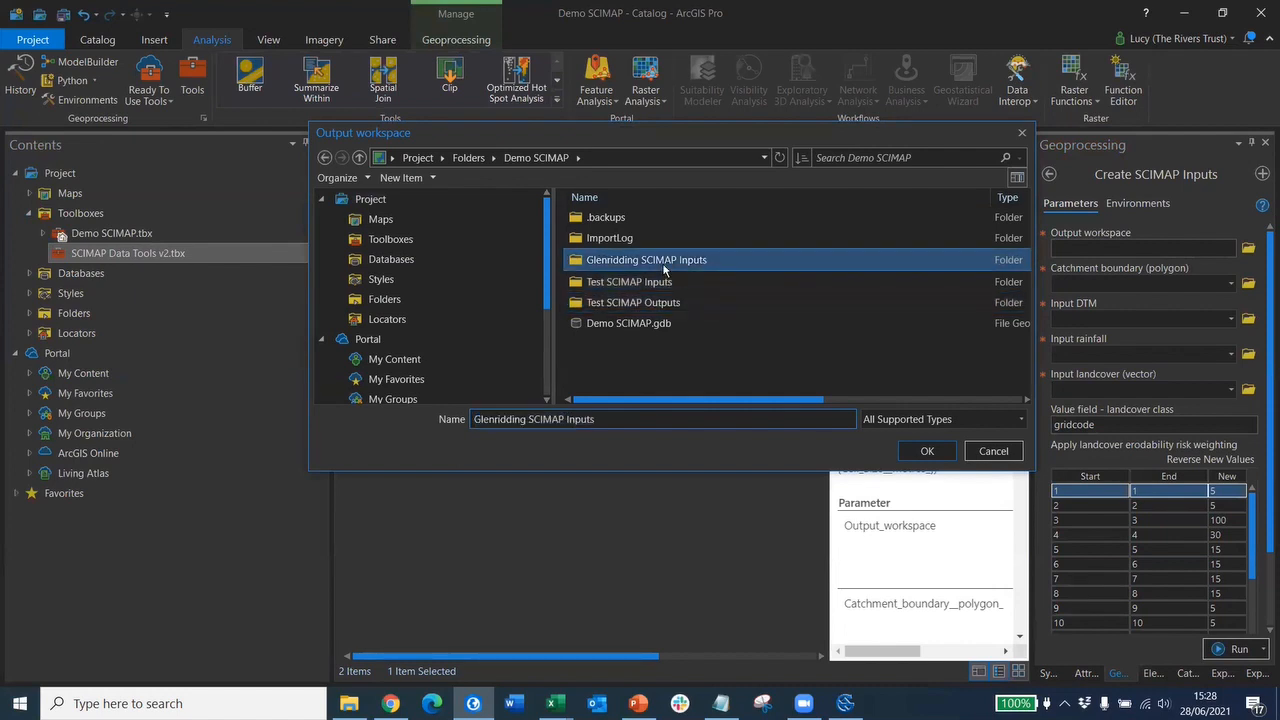
left_click(922, 451)
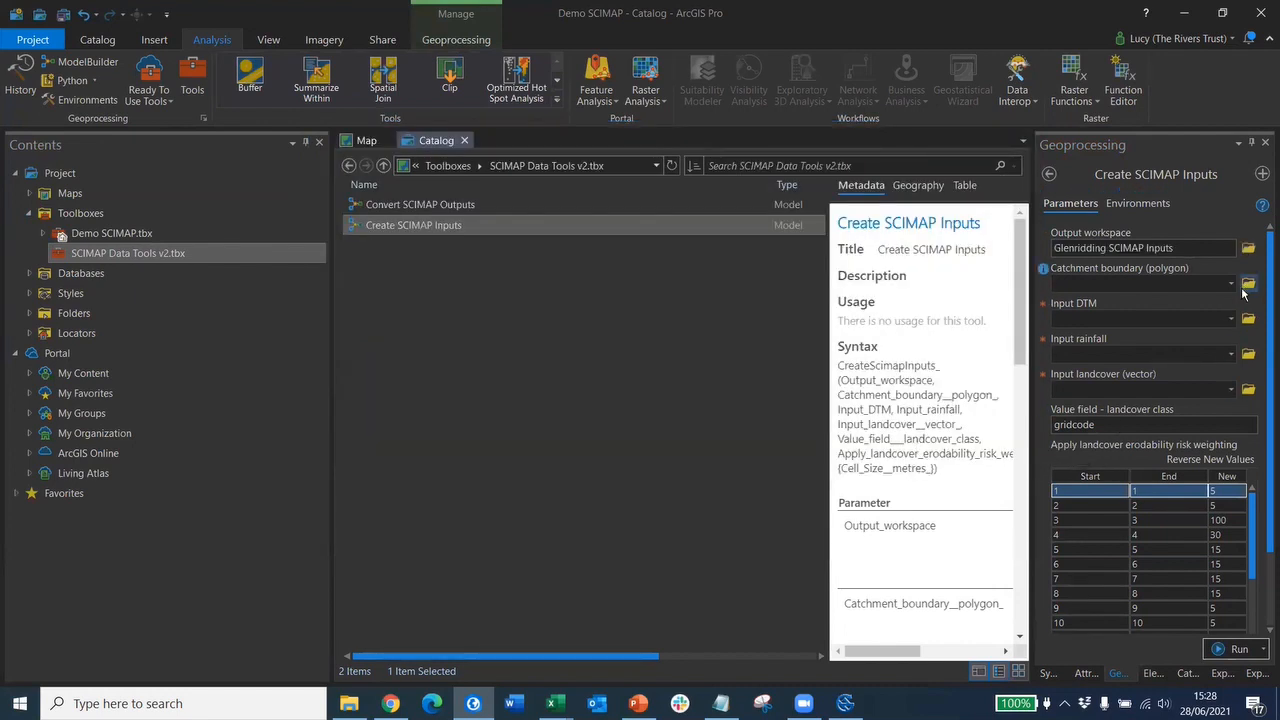
- Pick Glenridding_Catchment, GlenriddingDTM, AnnualAvgRainfall_1981_2010 and Landcover_LCM2015_vector for catchment, DTM, rainfall and landcover
left_click(1231, 285)
left_click(1169, 319)
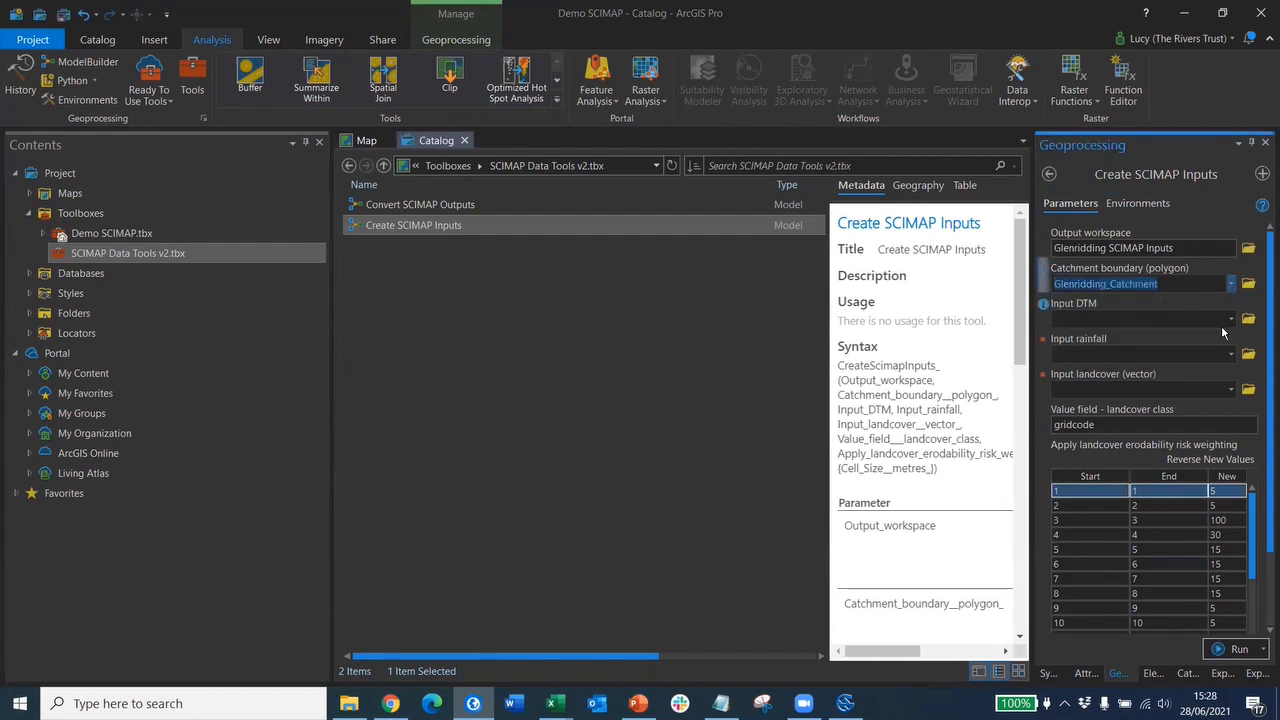
left_click(1230, 320)
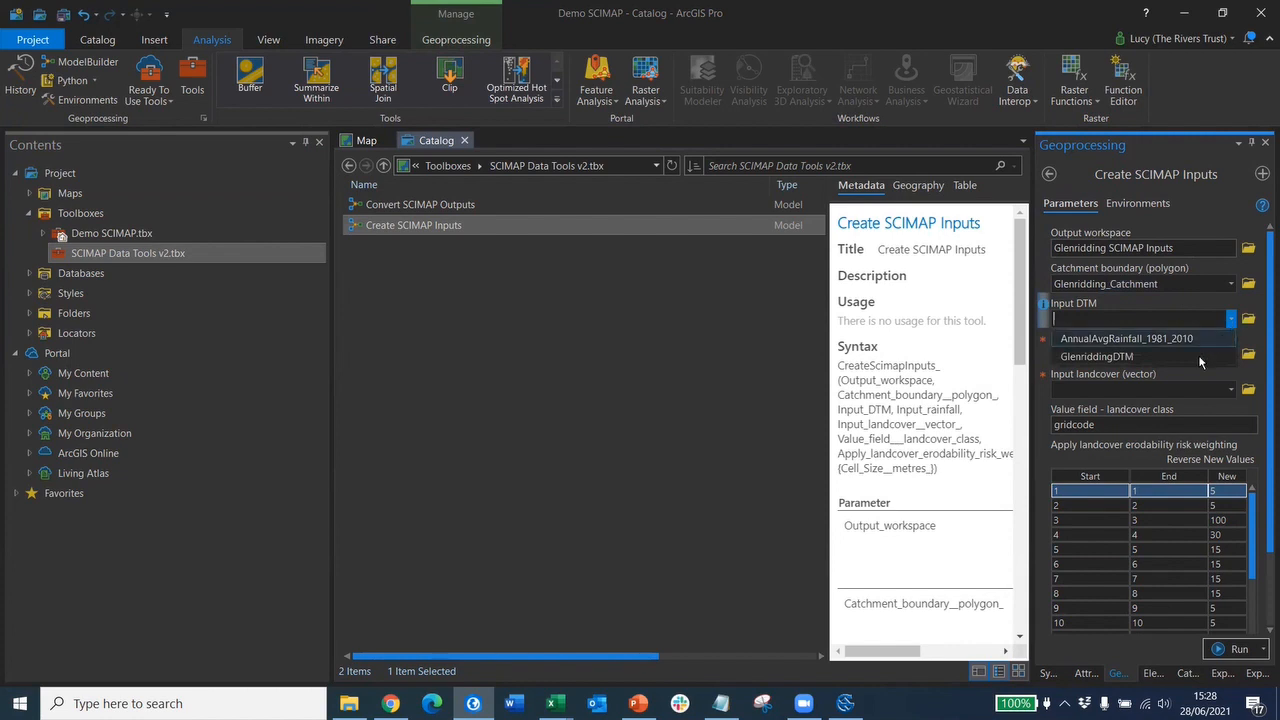
left_click(1185, 355)
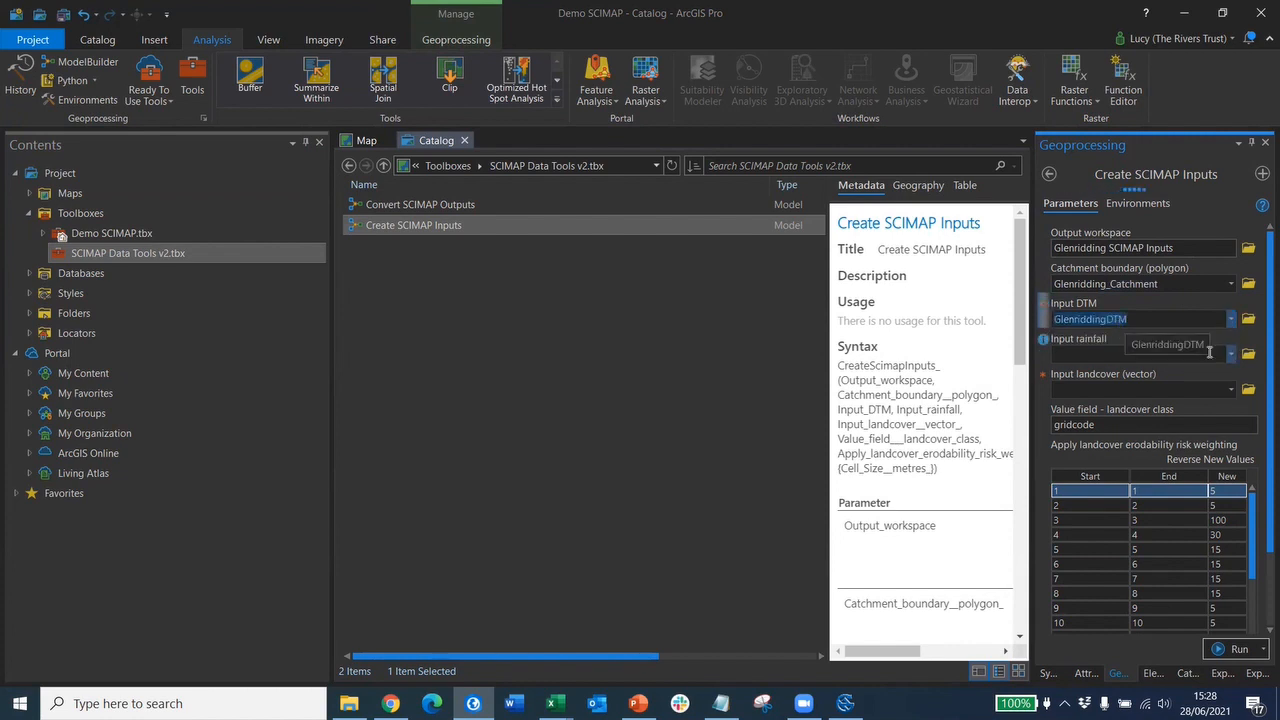
left_click(1231, 355)
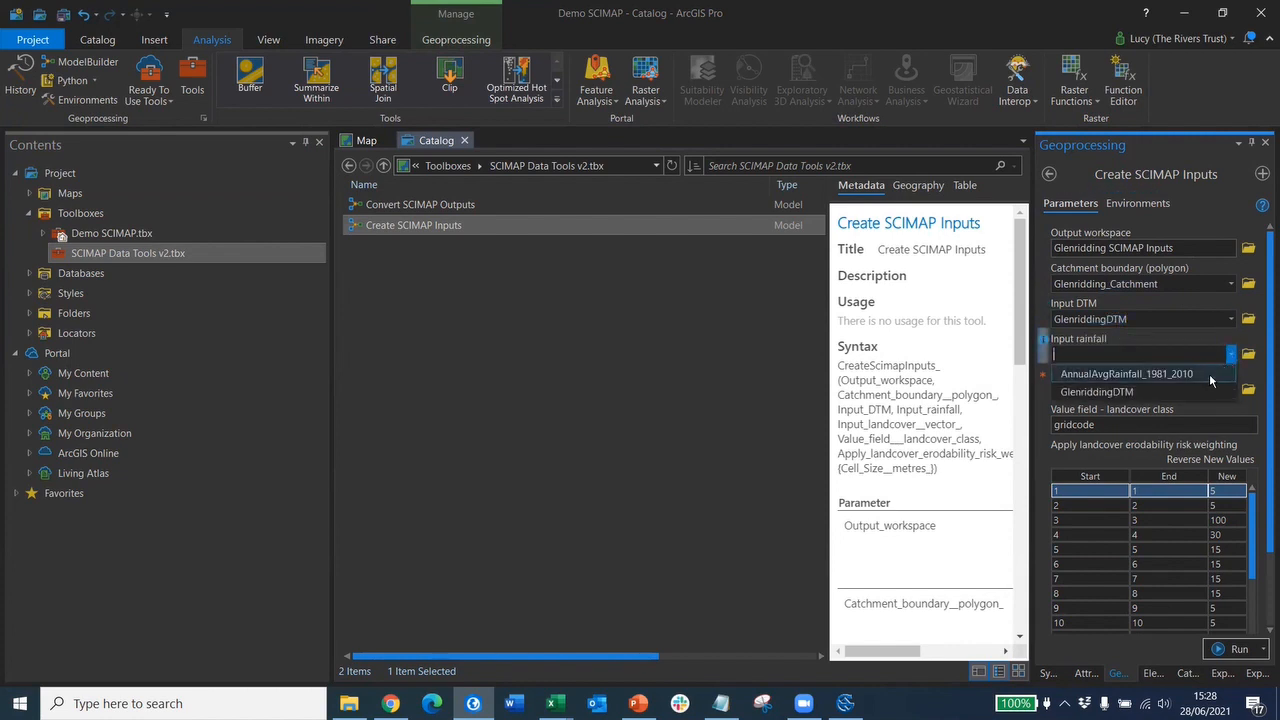
left_click(1209, 373)
left_click(1231, 390)
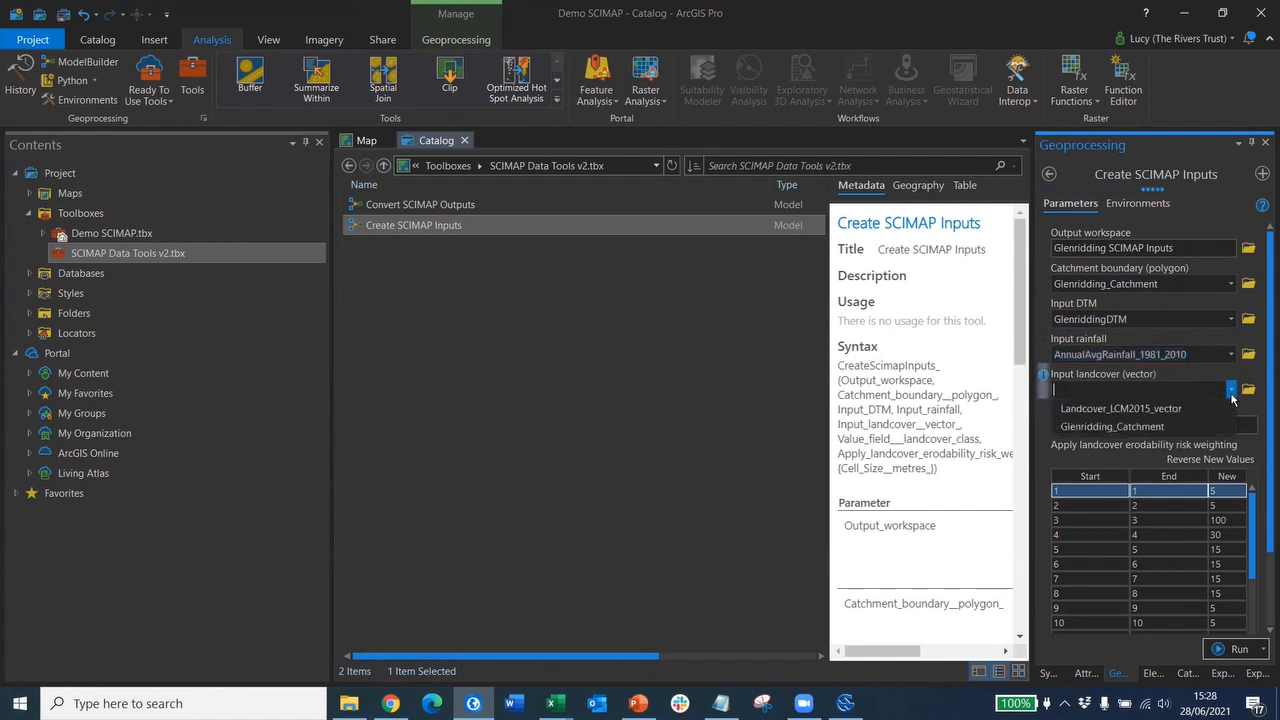
left_click(1207, 410)
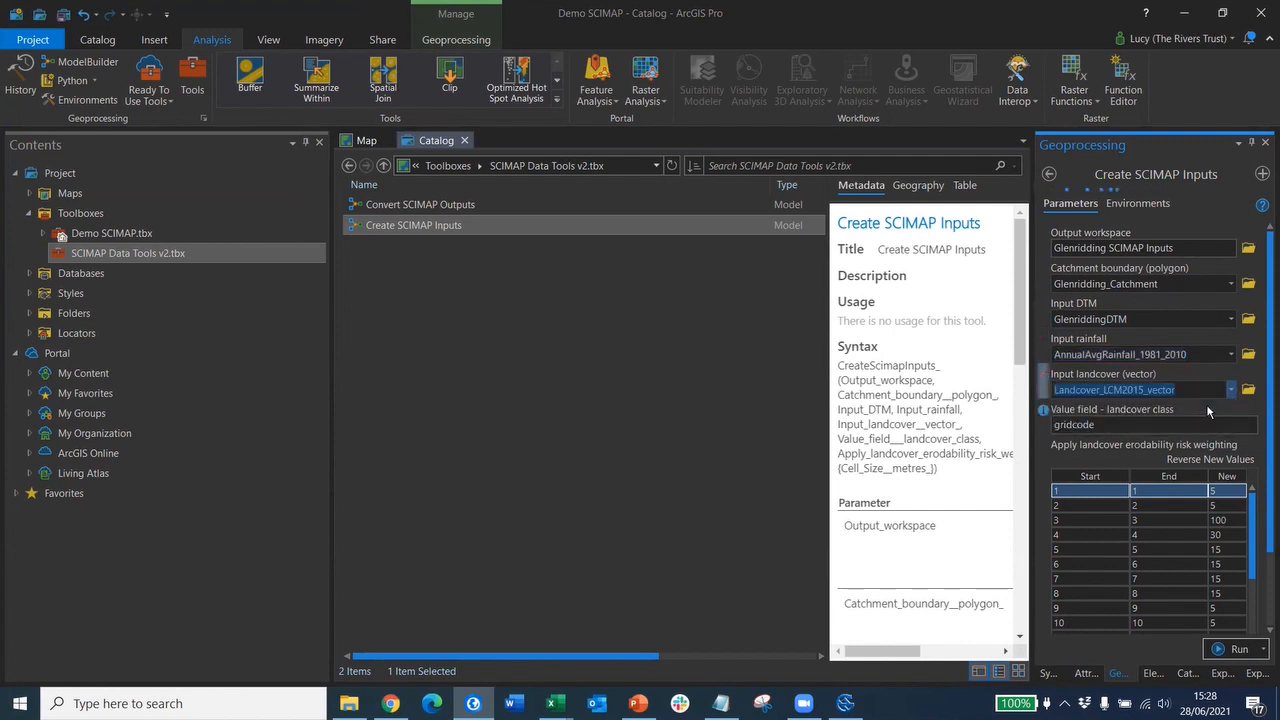
scroll(1220, 362, "down", 2)
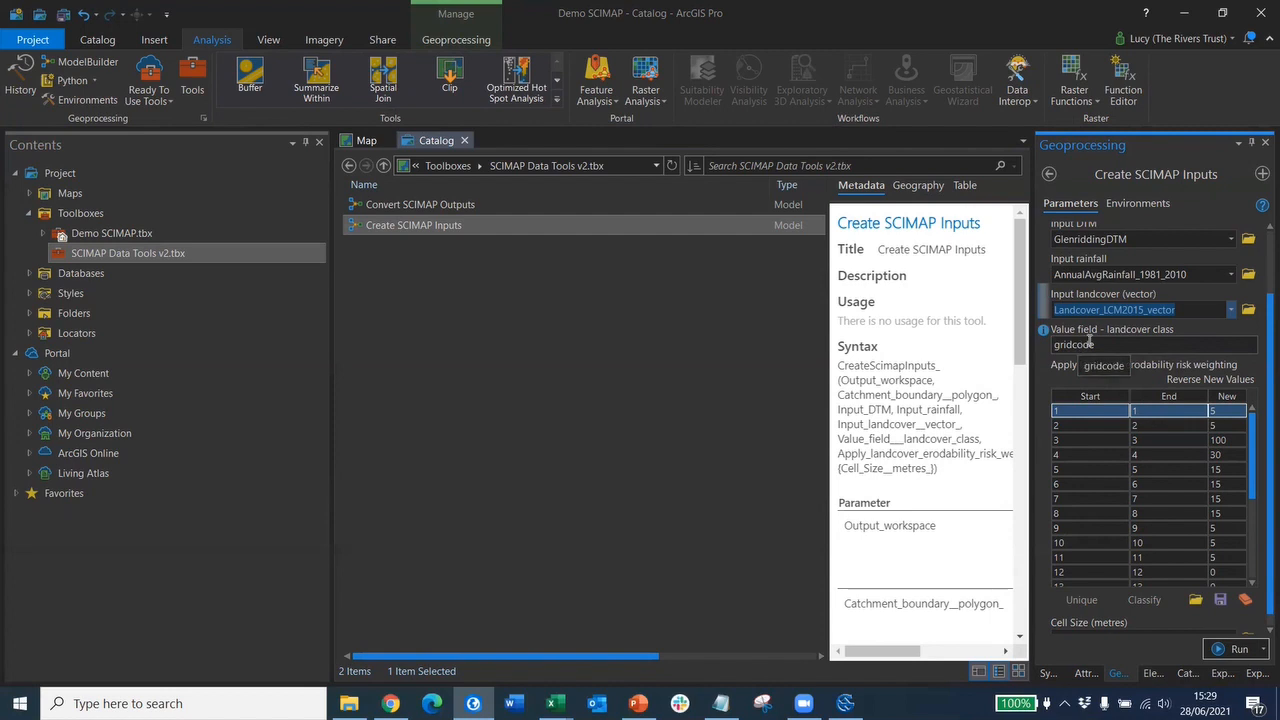
- Enter new erodability weightings of 15 for landcover class 2 and 75 for class 4
scroll(1201, 378, "down", 1)
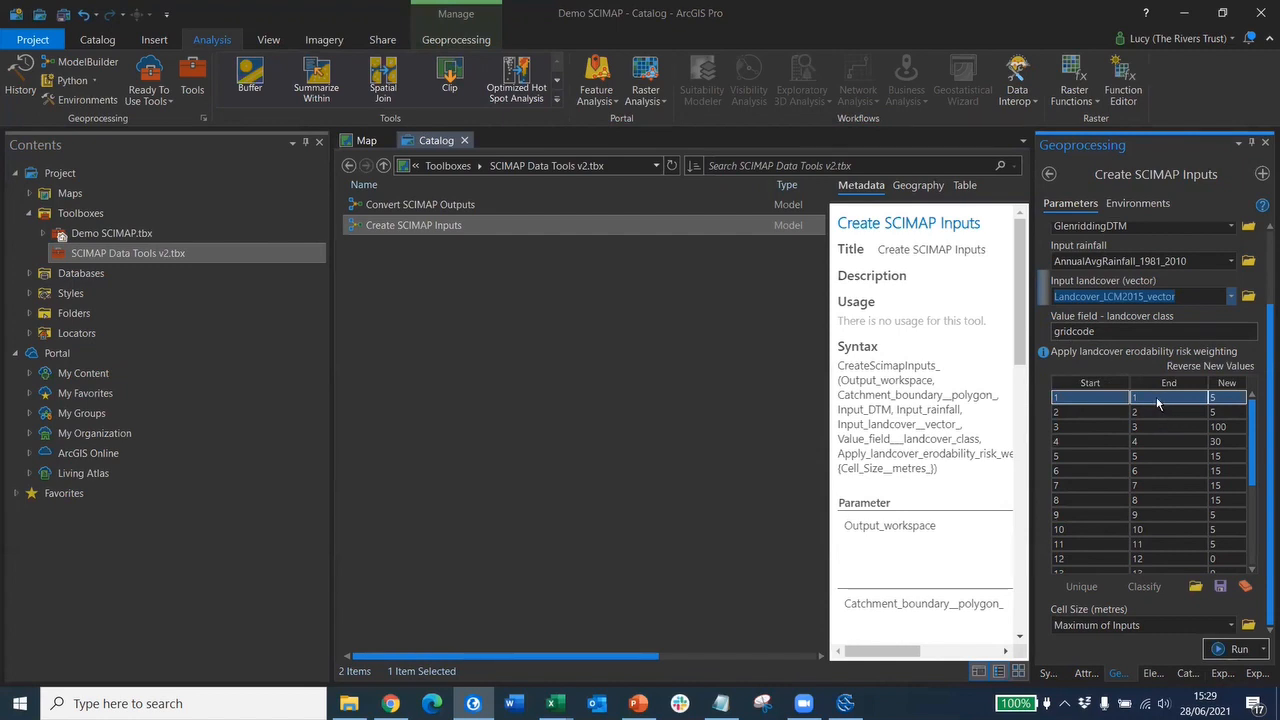
scroll(1158, 401, "down", 4)
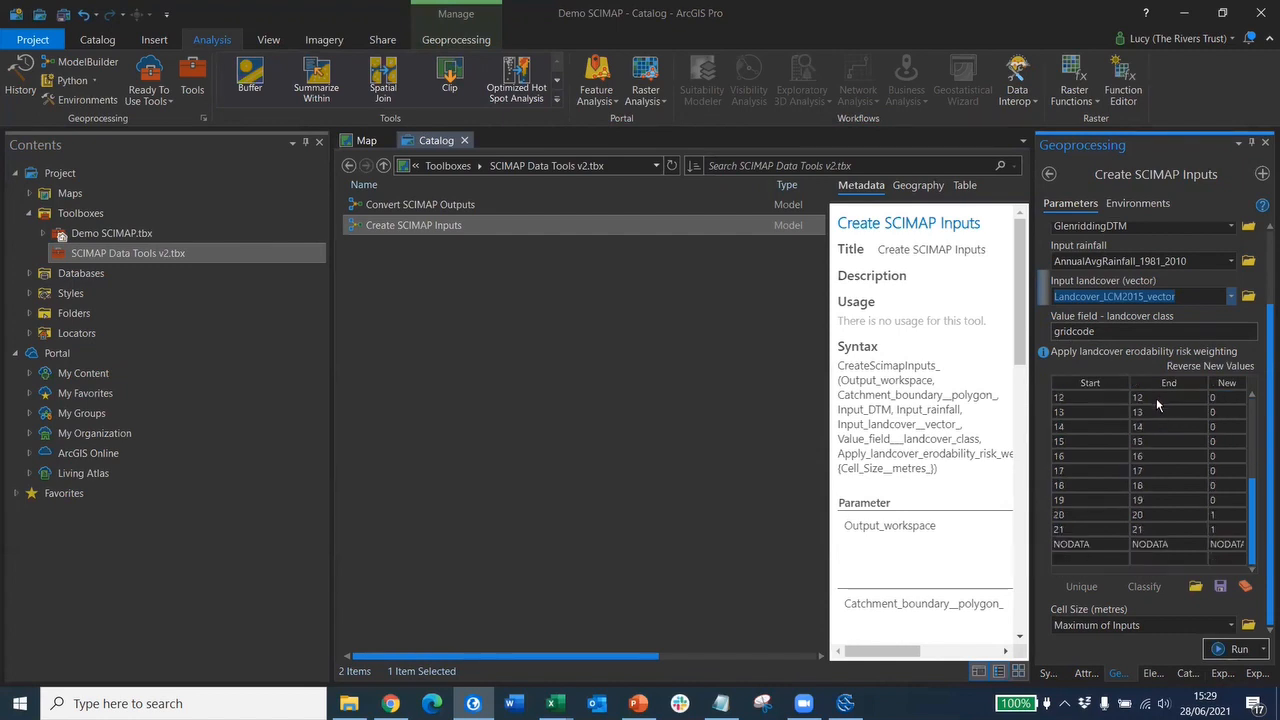
scroll(1150, 433, "up", 4)
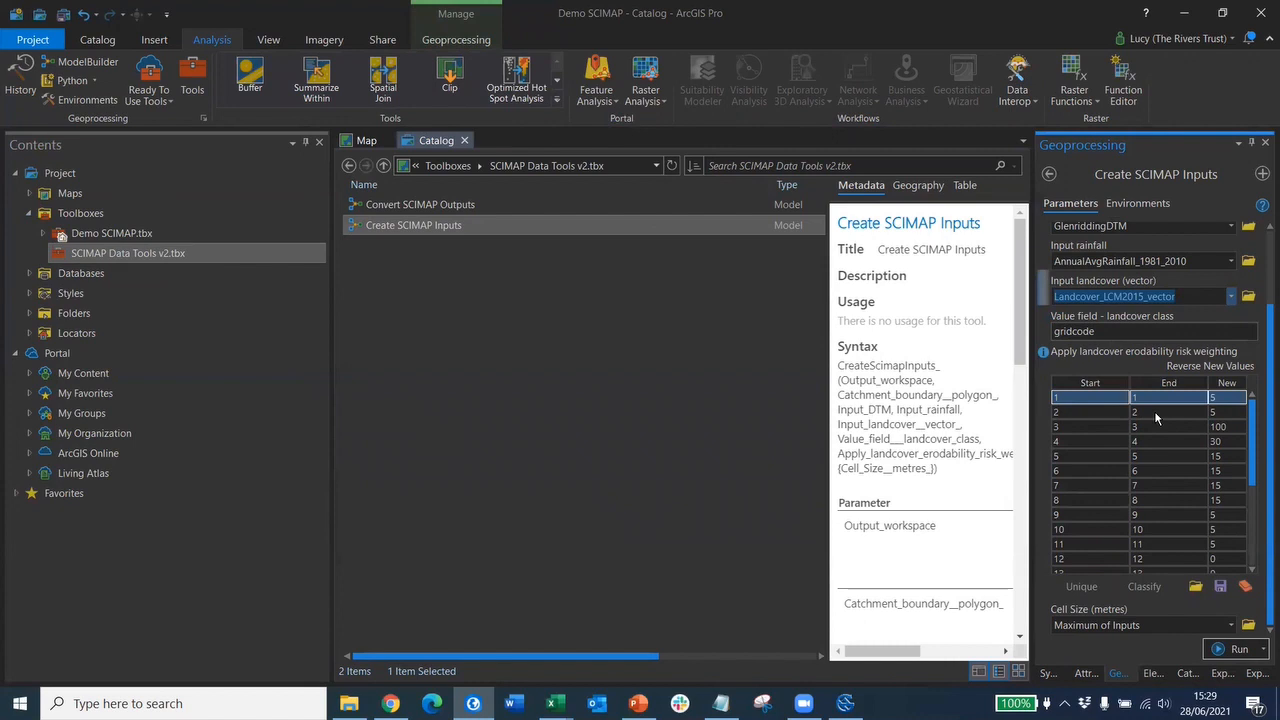
left_click(1224, 412)
left_click(1220, 412)
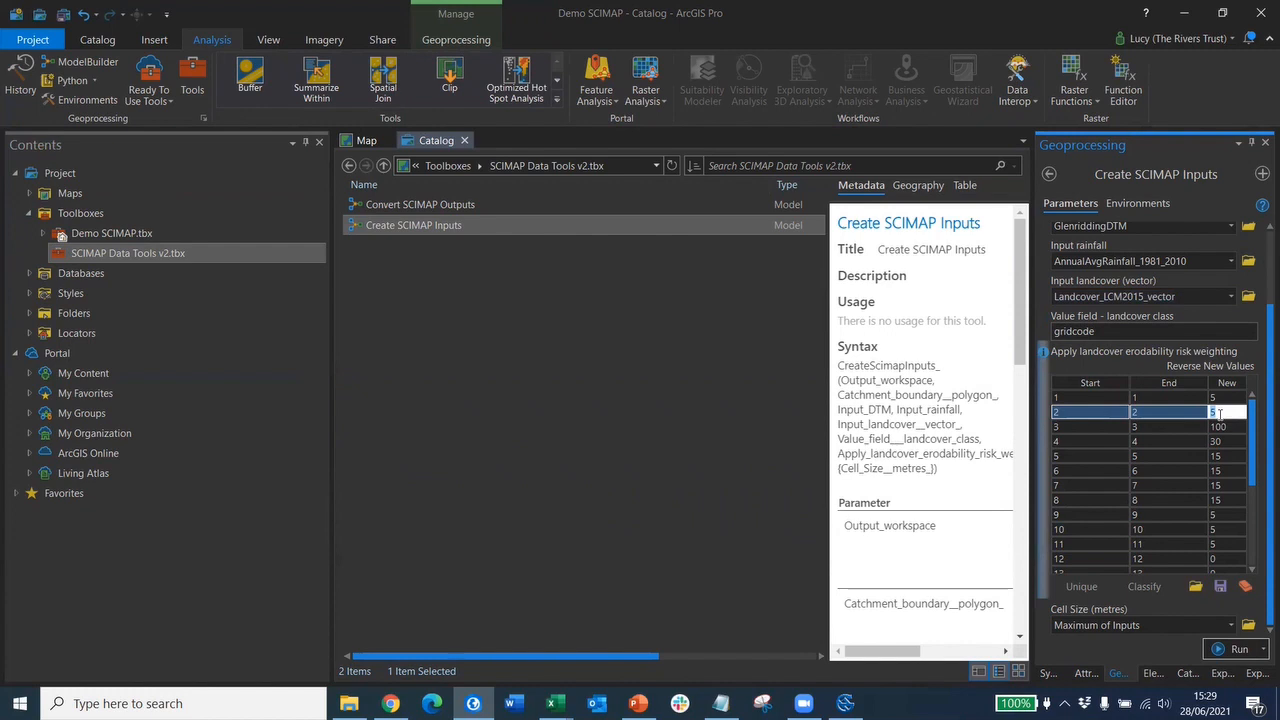
type("15")
left_click(1230, 446)
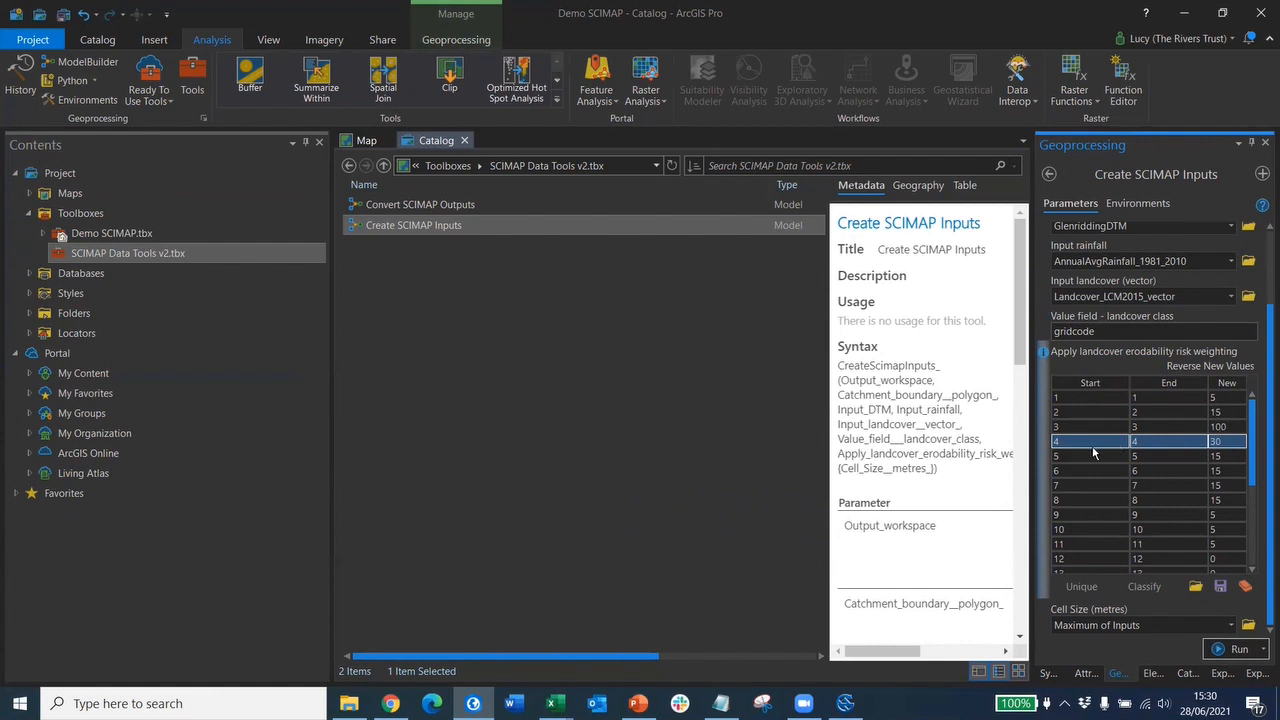
left_click(1221, 441)
type("7")
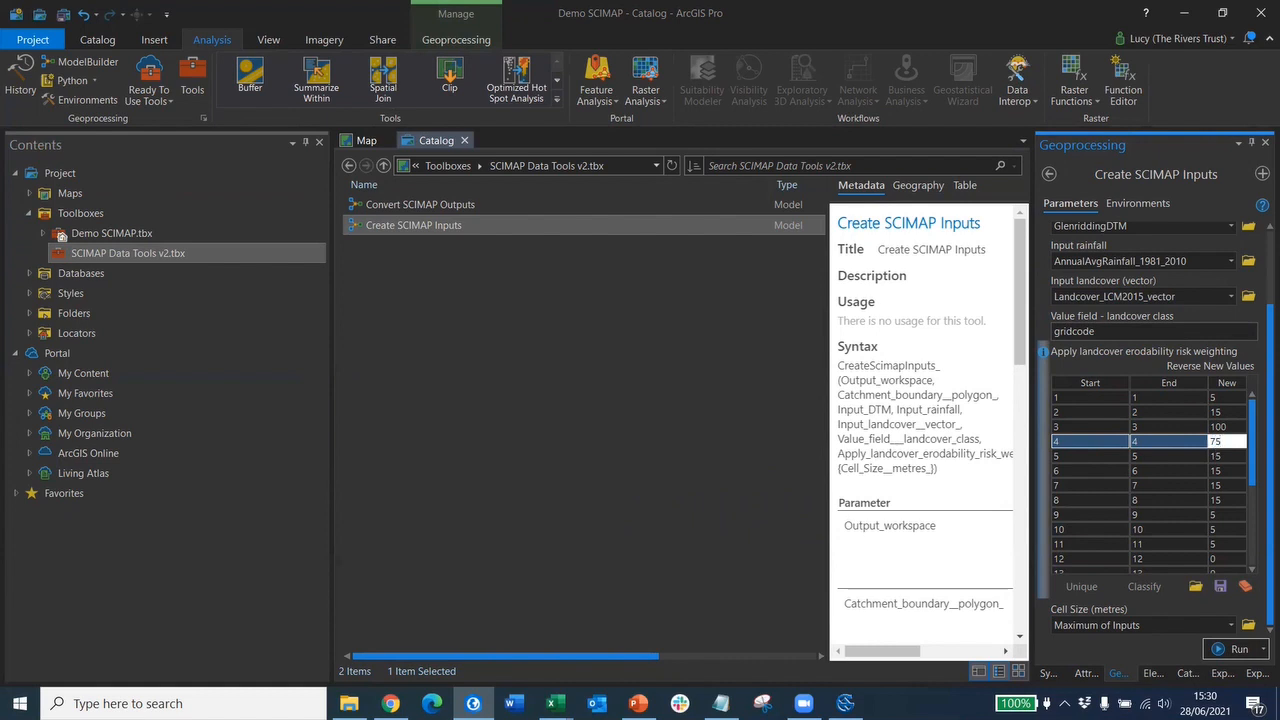
type("5")
left_click(1176, 485)
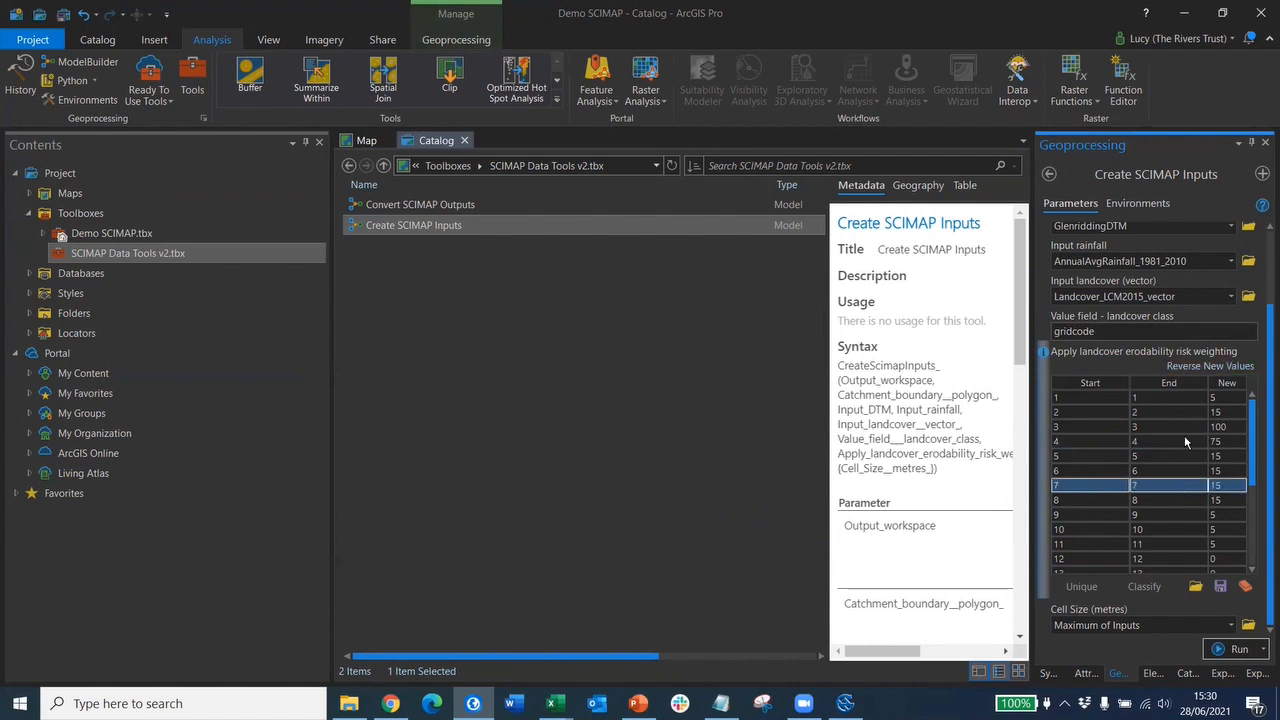
scroll(1185, 441, "down", 1)
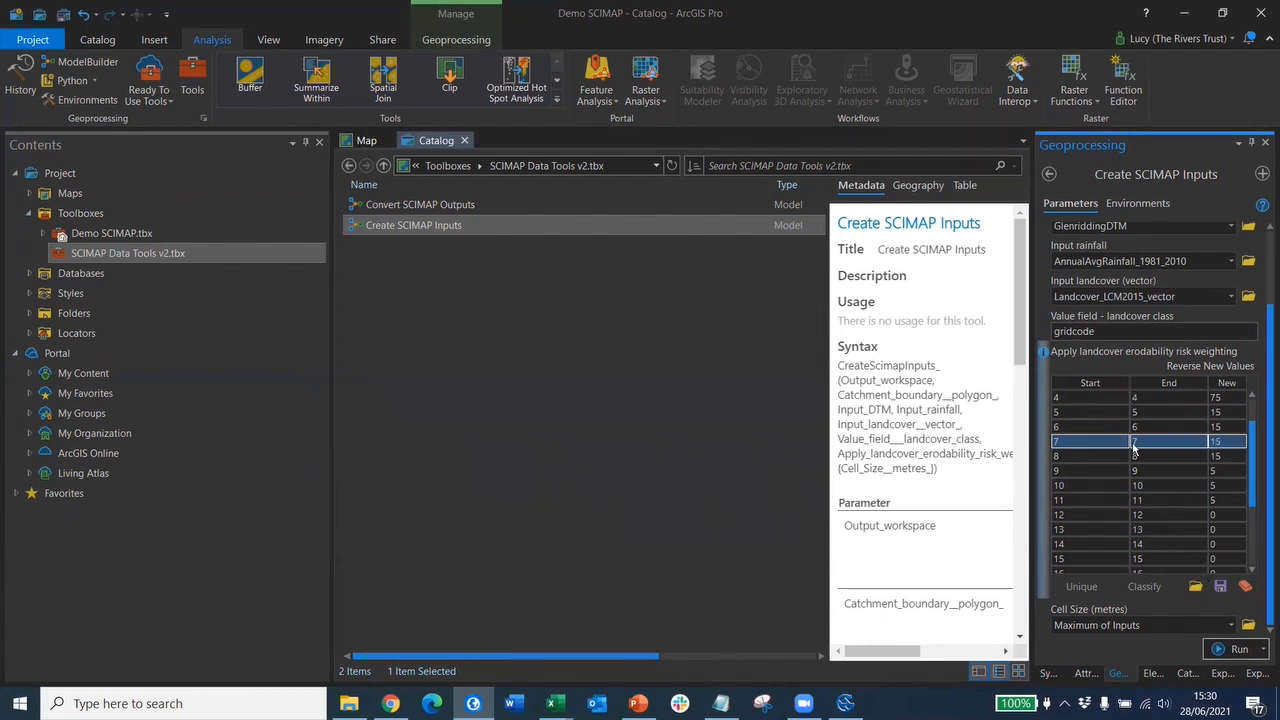
scroll(1156, 499, "down", 3)
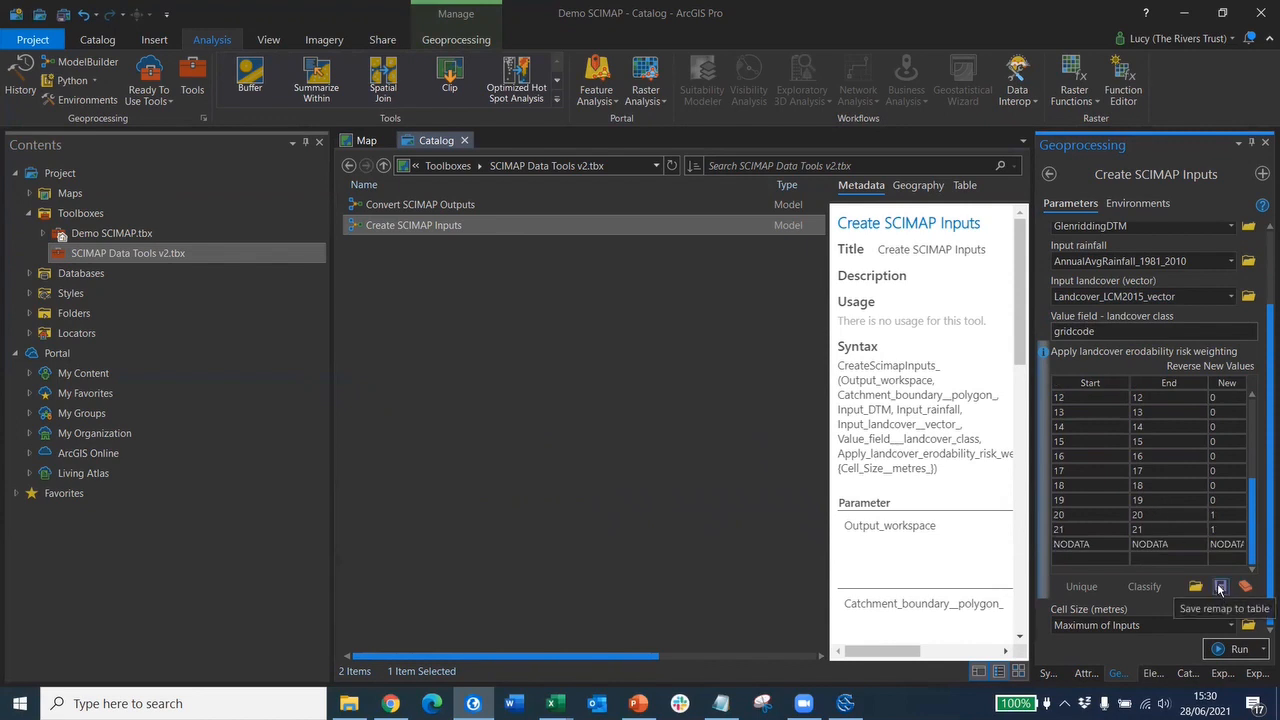
- Save the edited weightings as remap table 'Bespoke SCIMAP weightings' in Demo SCIMAP
left_click(1220, 588)
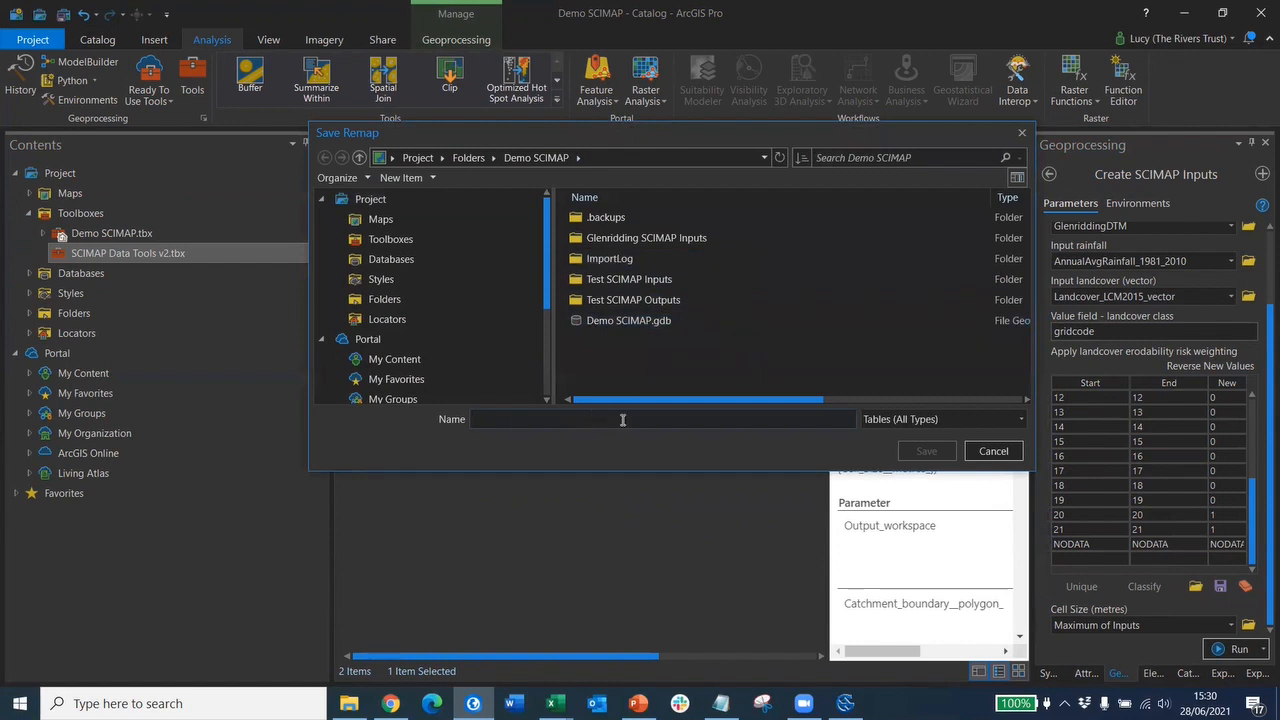
type("Bespok")
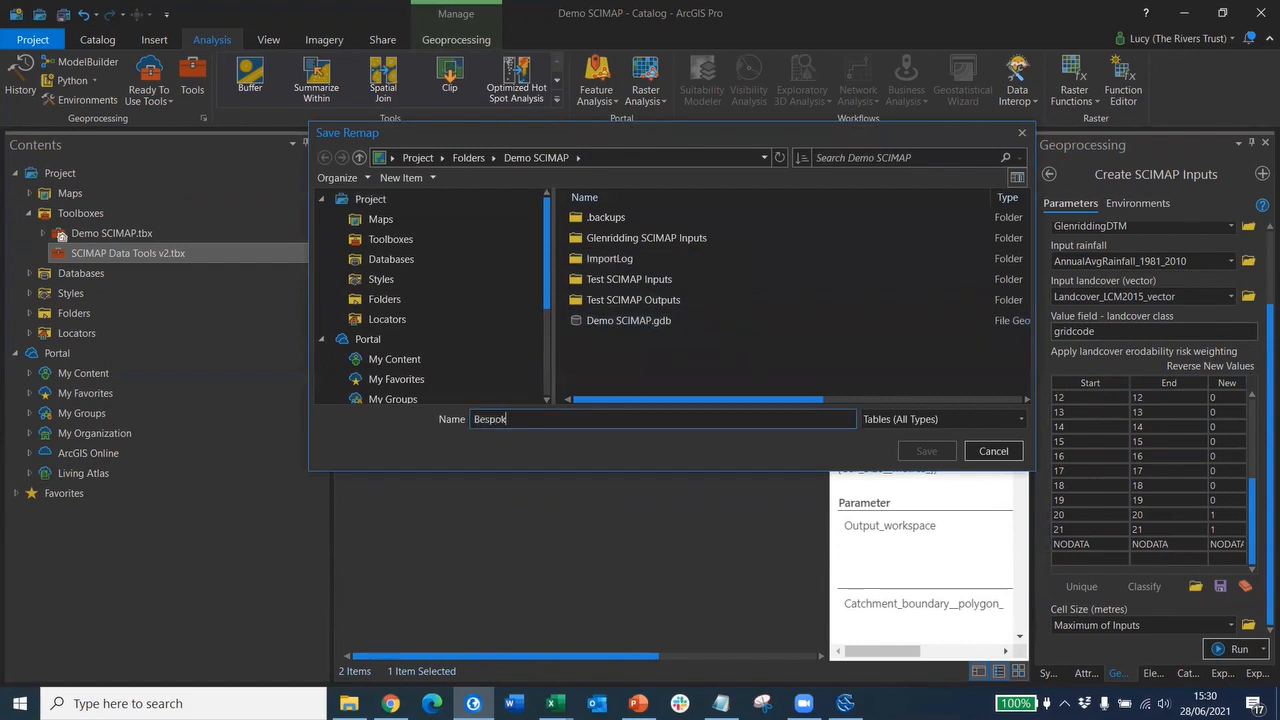
type("e SCIMA")
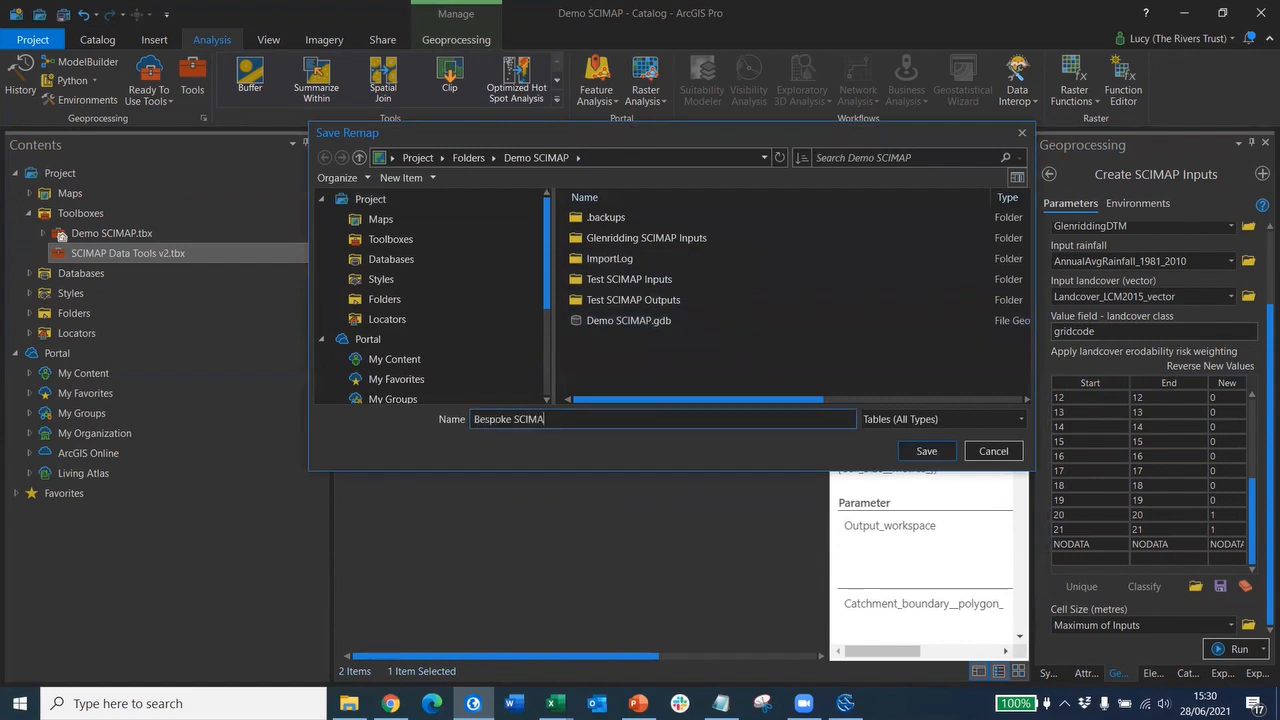
type("P weightings")
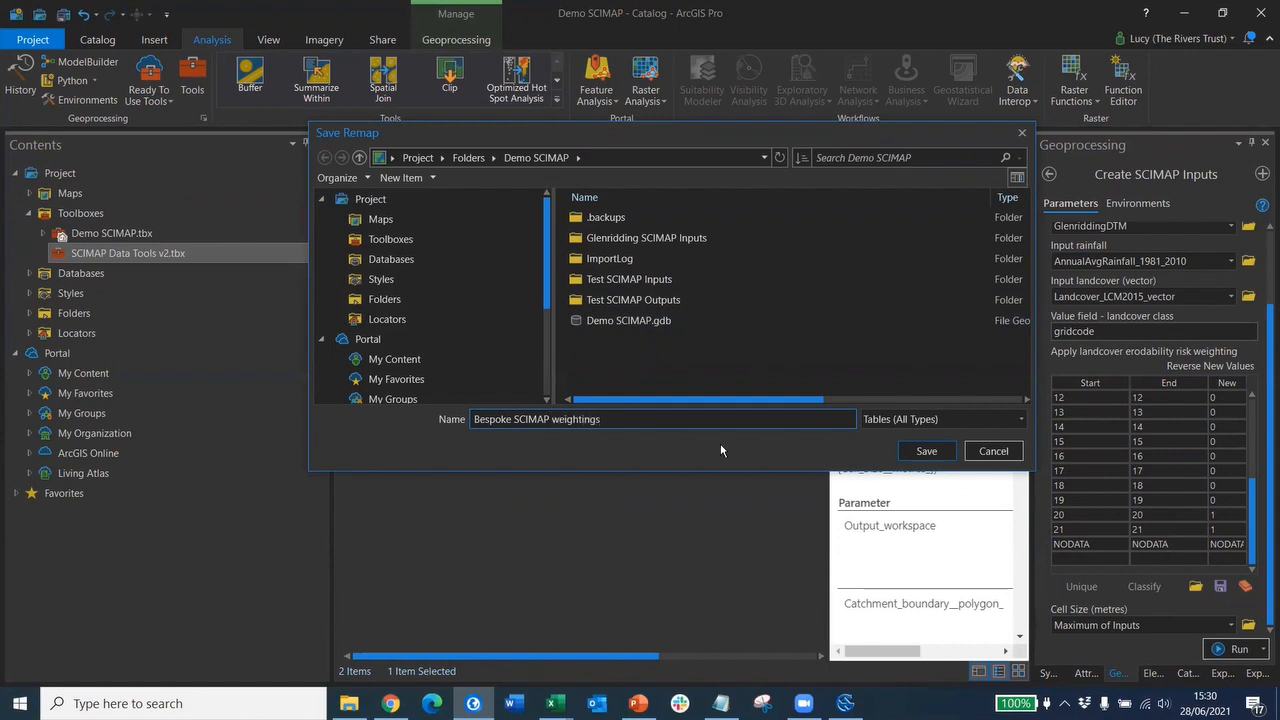
left_click(916, 452)
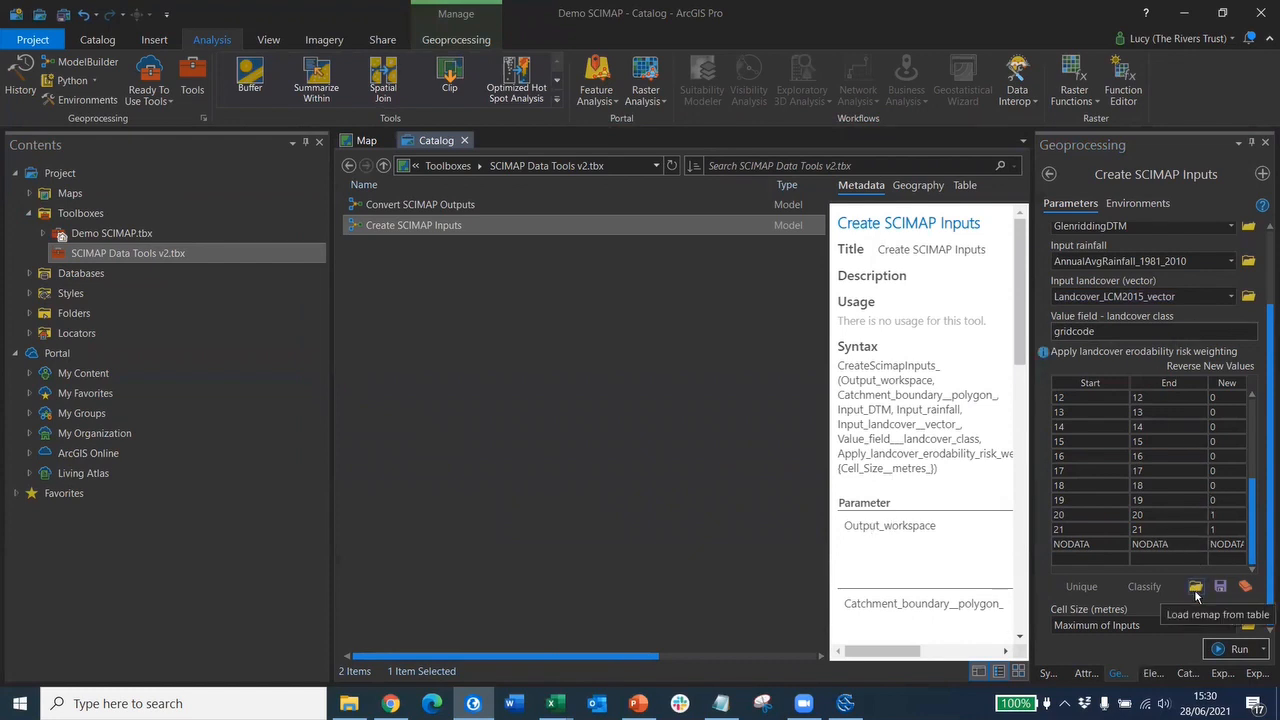
- Browse to the Bespoke SCIMAP weightings remap table, then cancel without loading it
left_click(1196, 590)
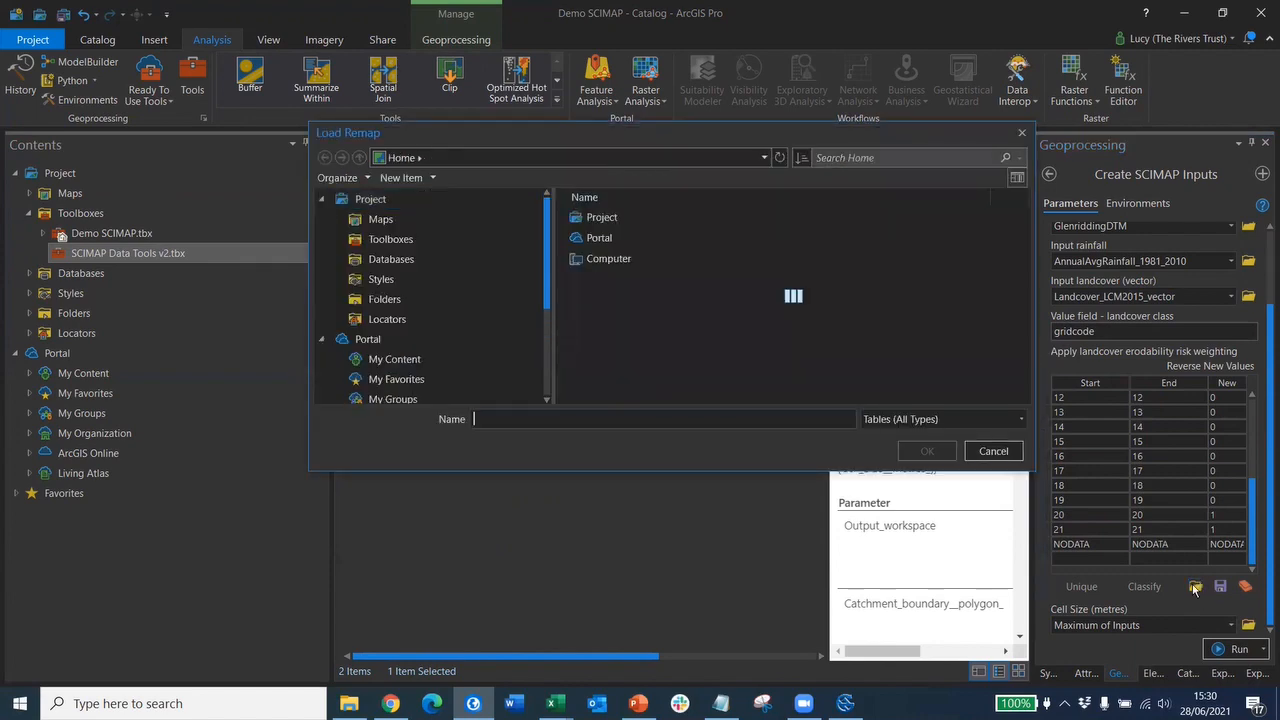
left_click(697, 345)
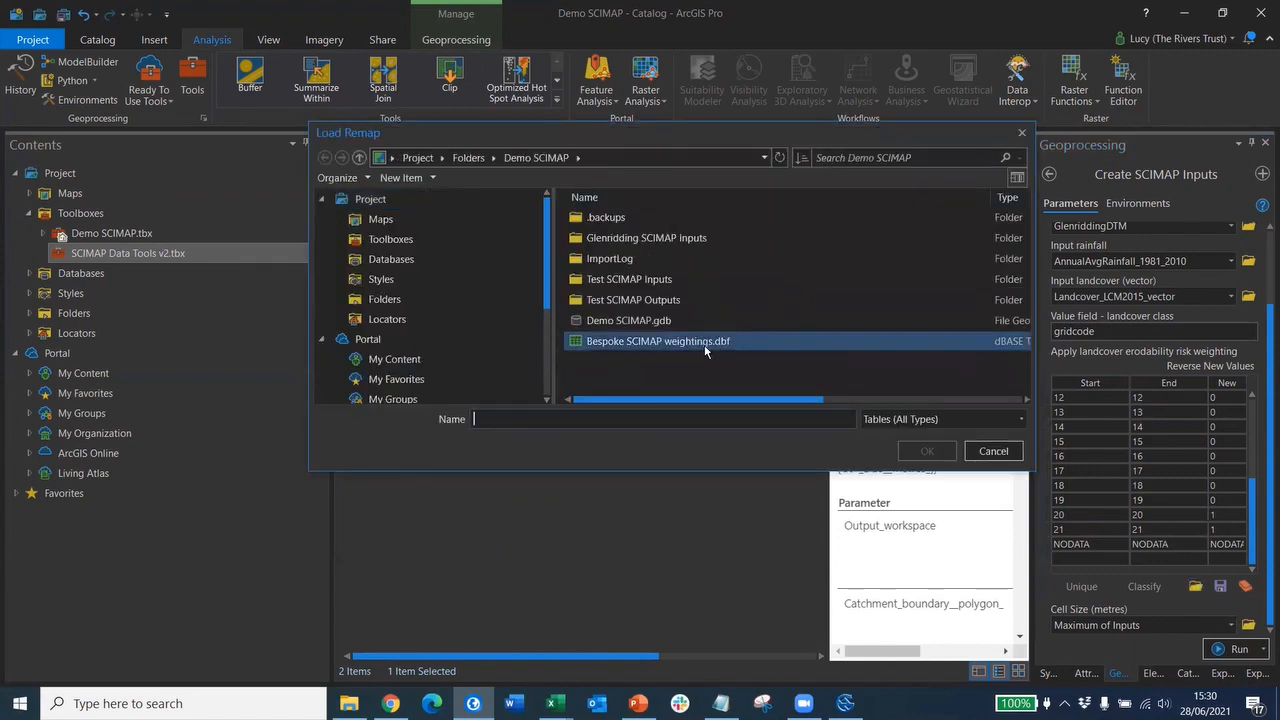
left_click(993, 452)
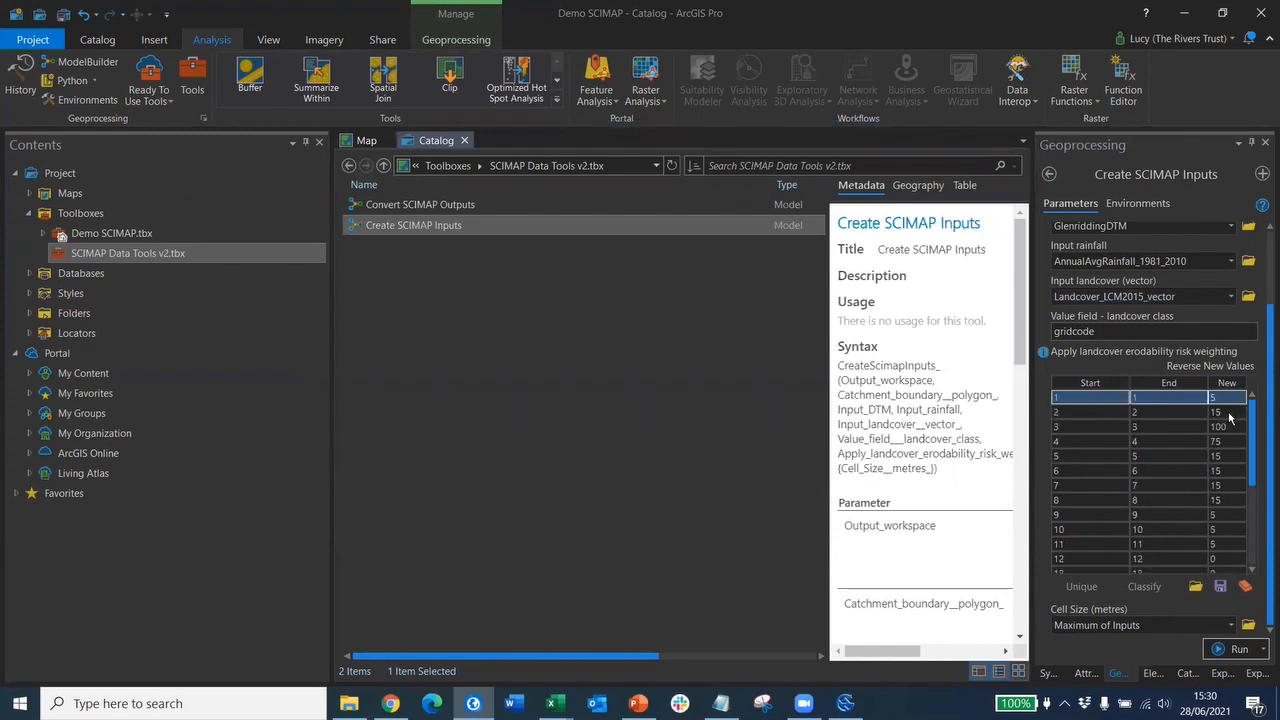
- Reset landcover class 2's weighting to 5 and class 4's to 30
left_click(1229, 414)
left_click(1229, 414)
type("5")
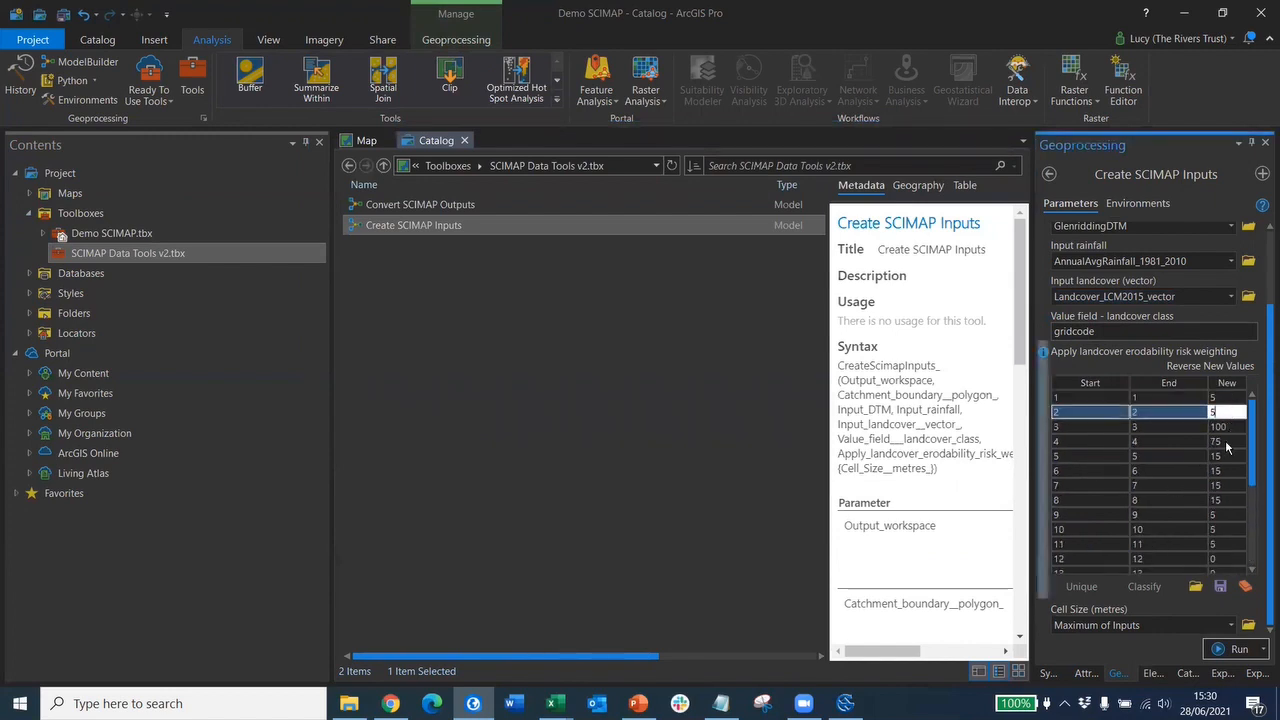
left_click(1227, 446)
left_click(1227, 446)
type("30")
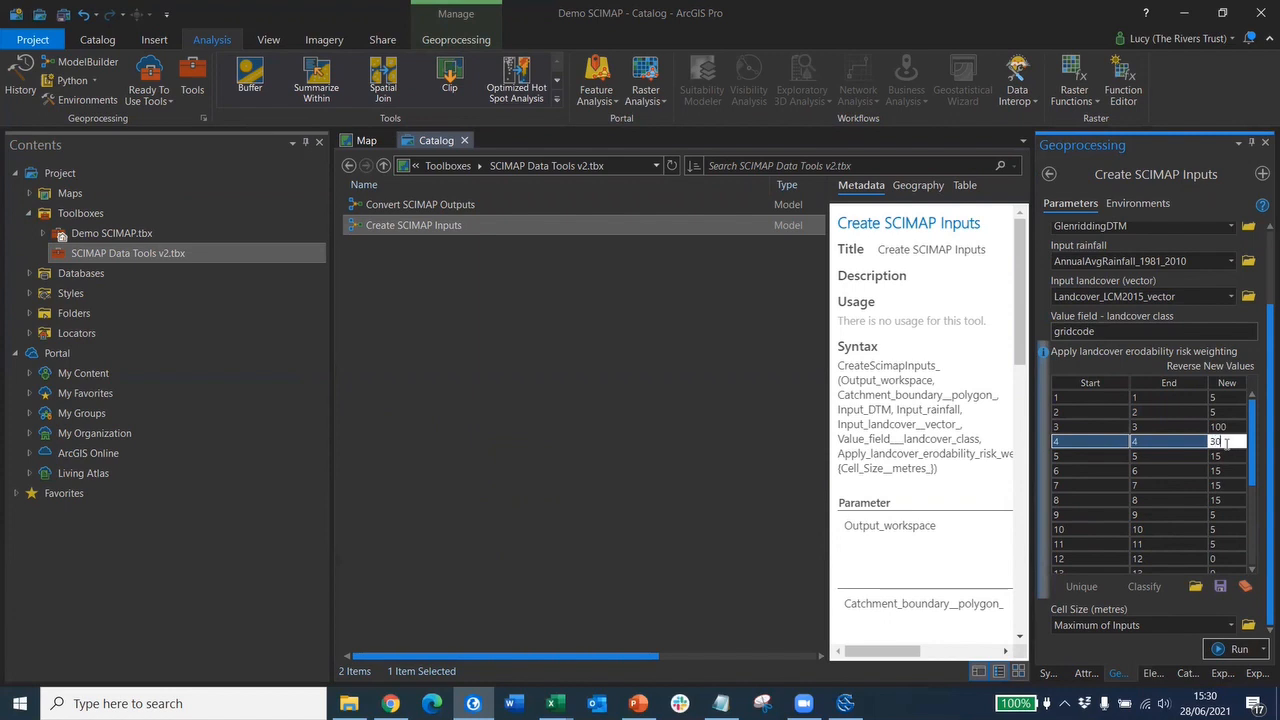
left_click(1193, 493)
scroll(1194, 493, "down", 4)
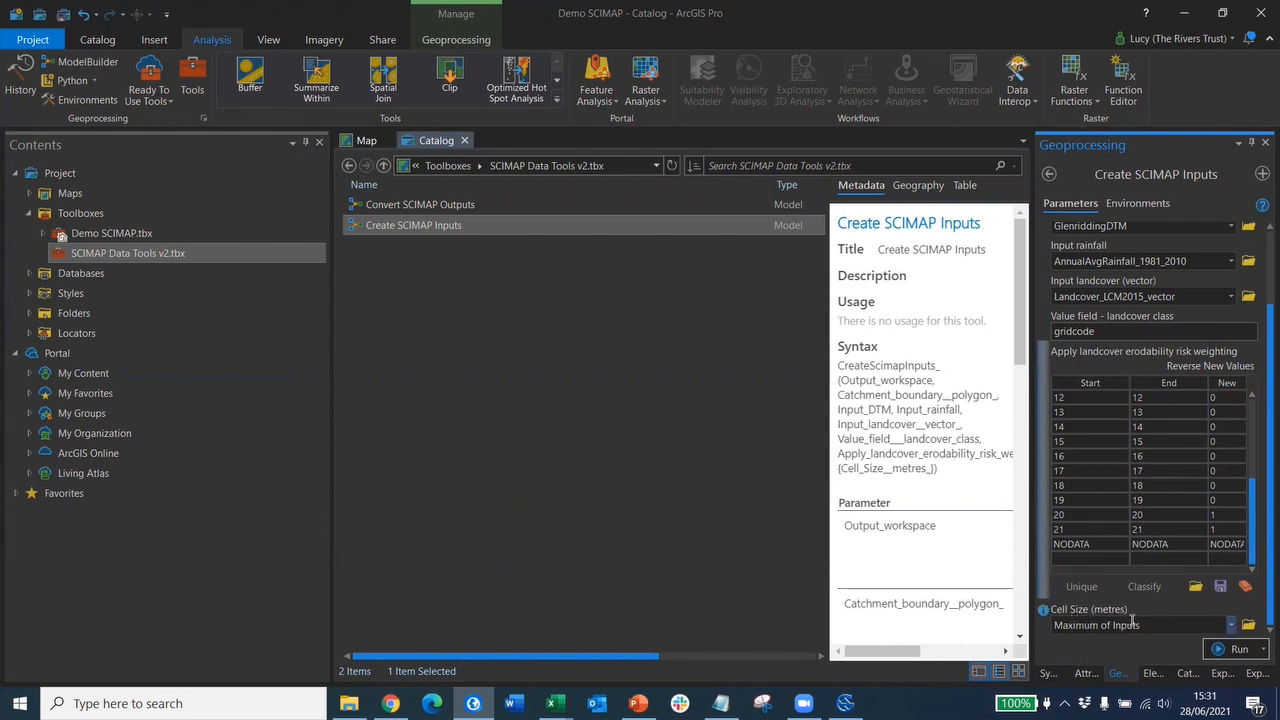
- Replace the Maximum of Inputs cell size with 2 metres
left_click(1073, 625)
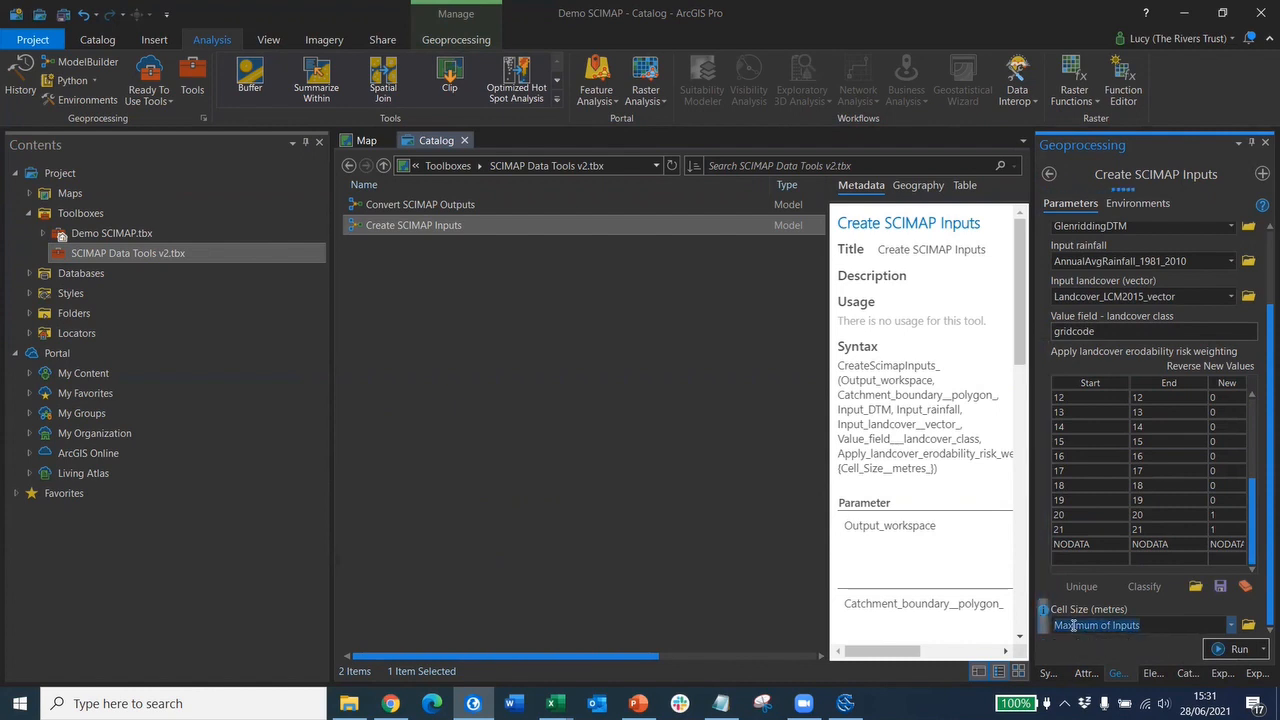
left_click(1073, 625)
left_click_drag(1167, 625, 1100, 625)
key("ctrl+a")
type("2")
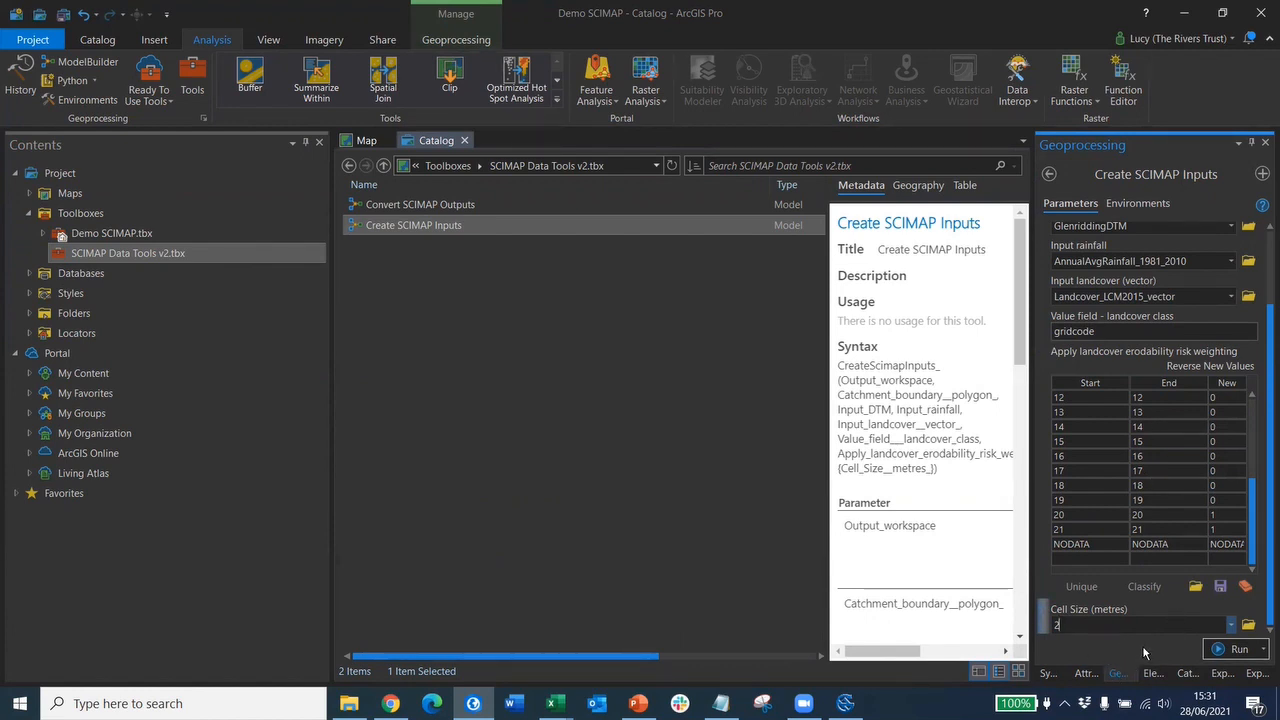
- Run Create SCIMAP Inputs and bring up the SCIMAP Landcover Risk Weightings workbook in Excel
left_click(1238, 650)
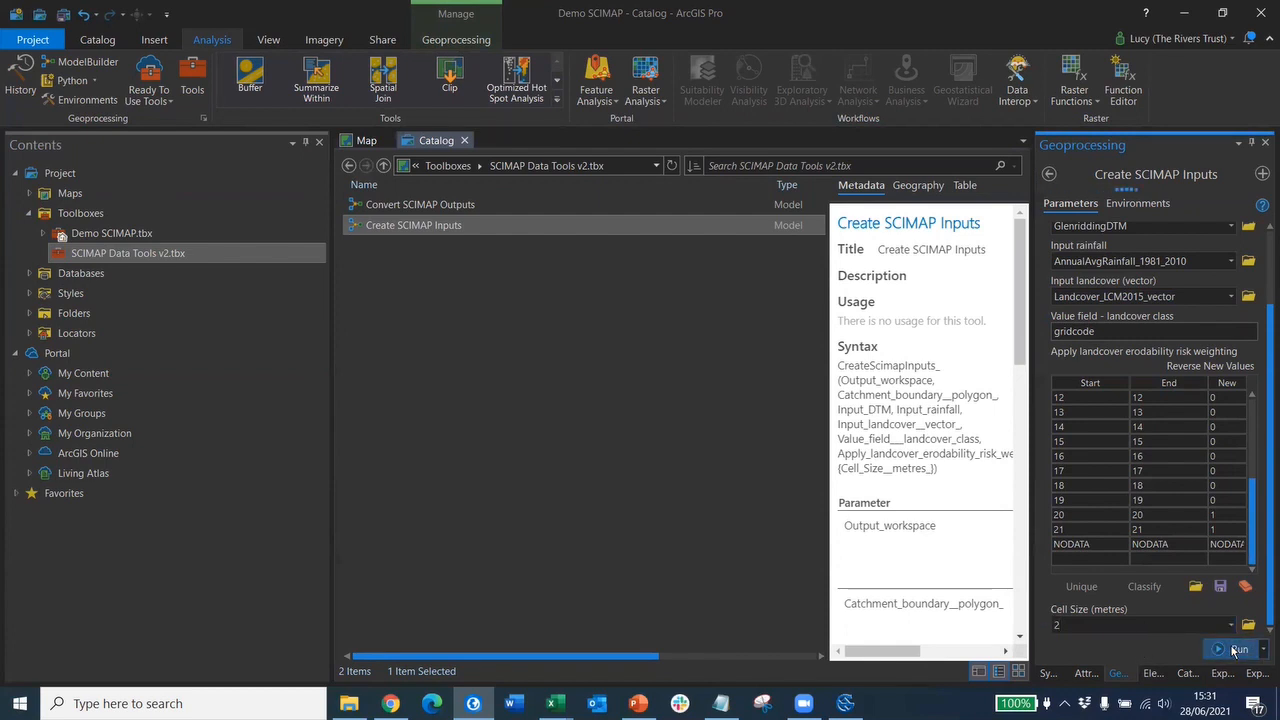
mouse_move(1235, 655)
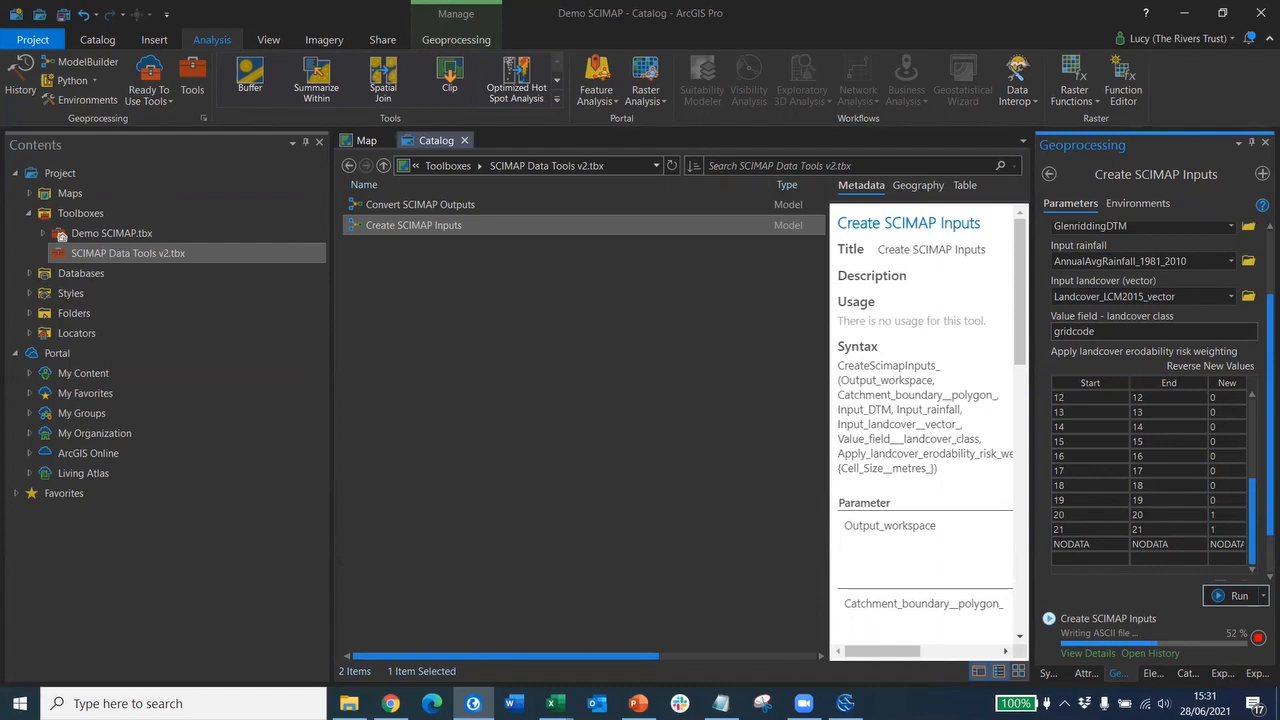
mouse_move(551, 703)
left_click(487, 639)
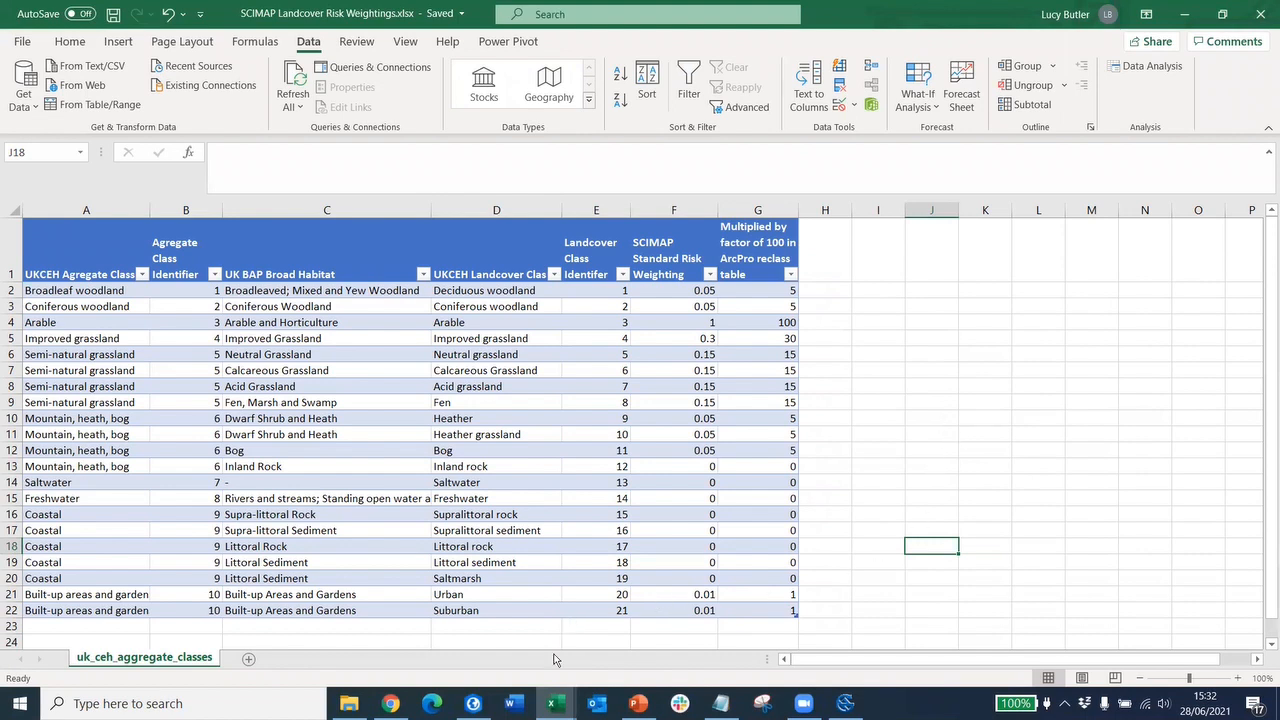
- After reviewing the landcover weightings workbook, switch back to ArcGIS Pro
left_click(473, 703)
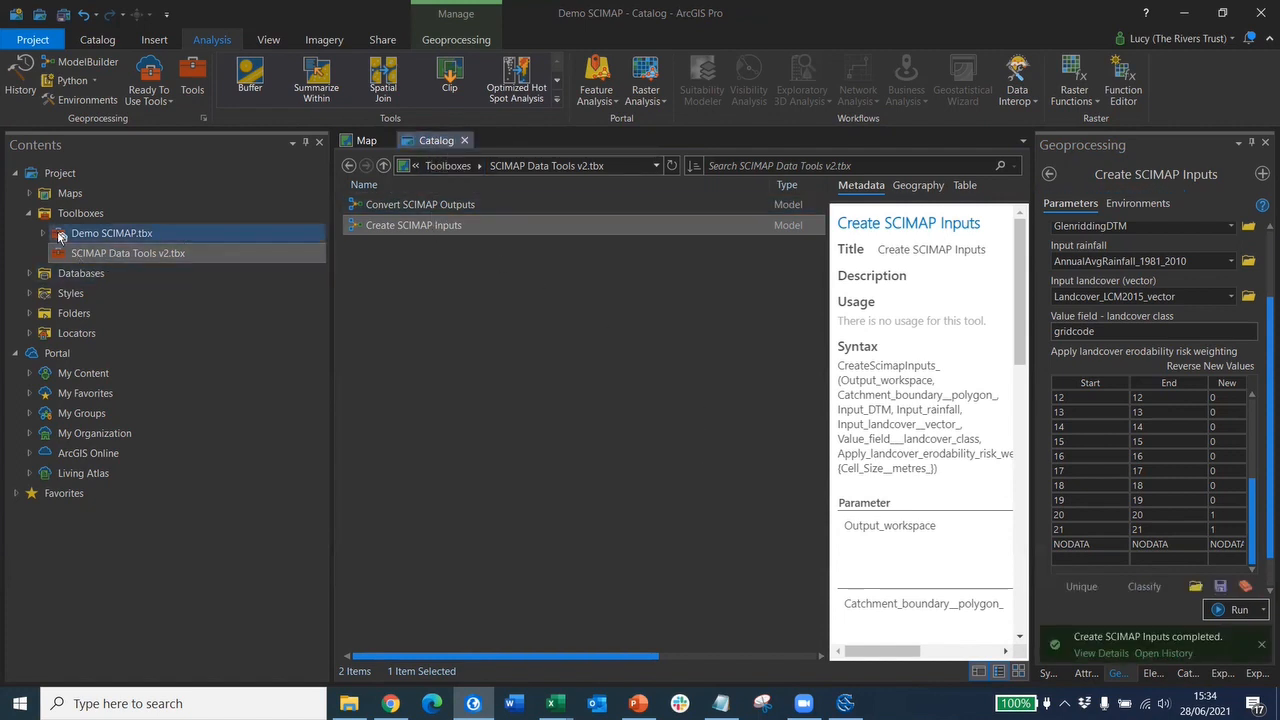
- Open Demo SCIMAP > Glenridding SCIMAP Inputs in Catalog to check the grids, then switch to SAGA
left_click(30, 314)
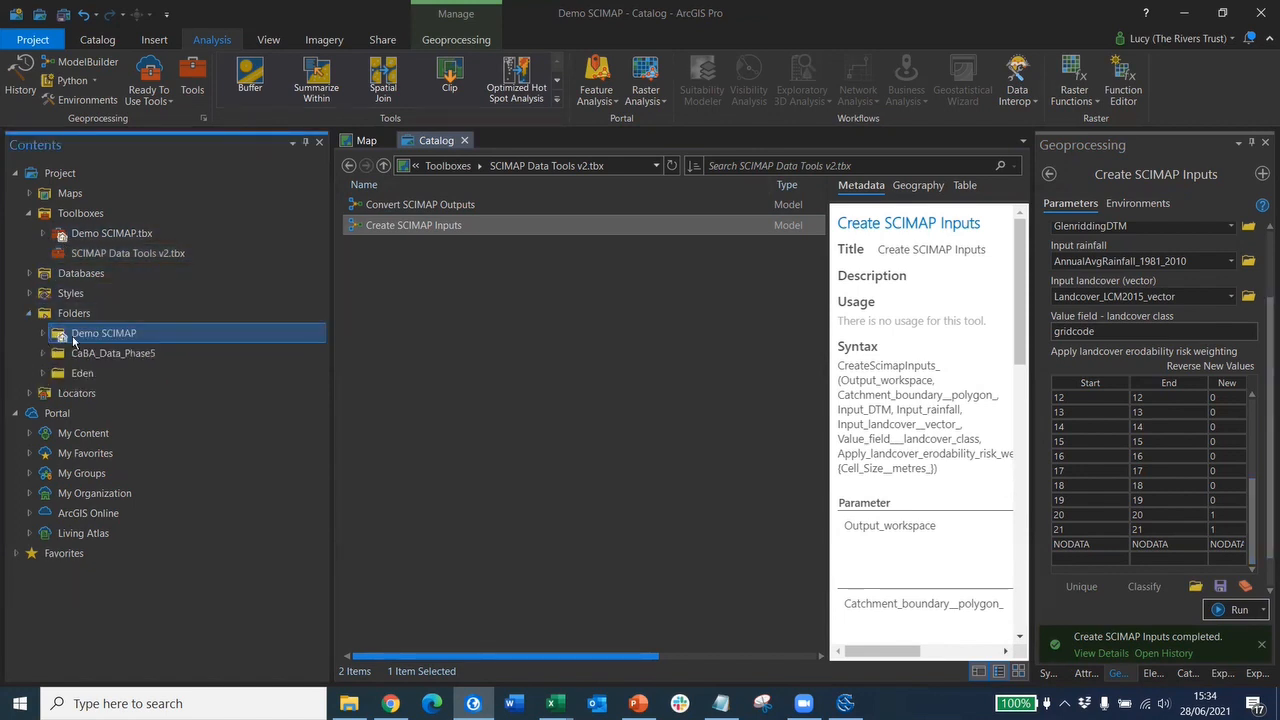
double_click(86, 334)
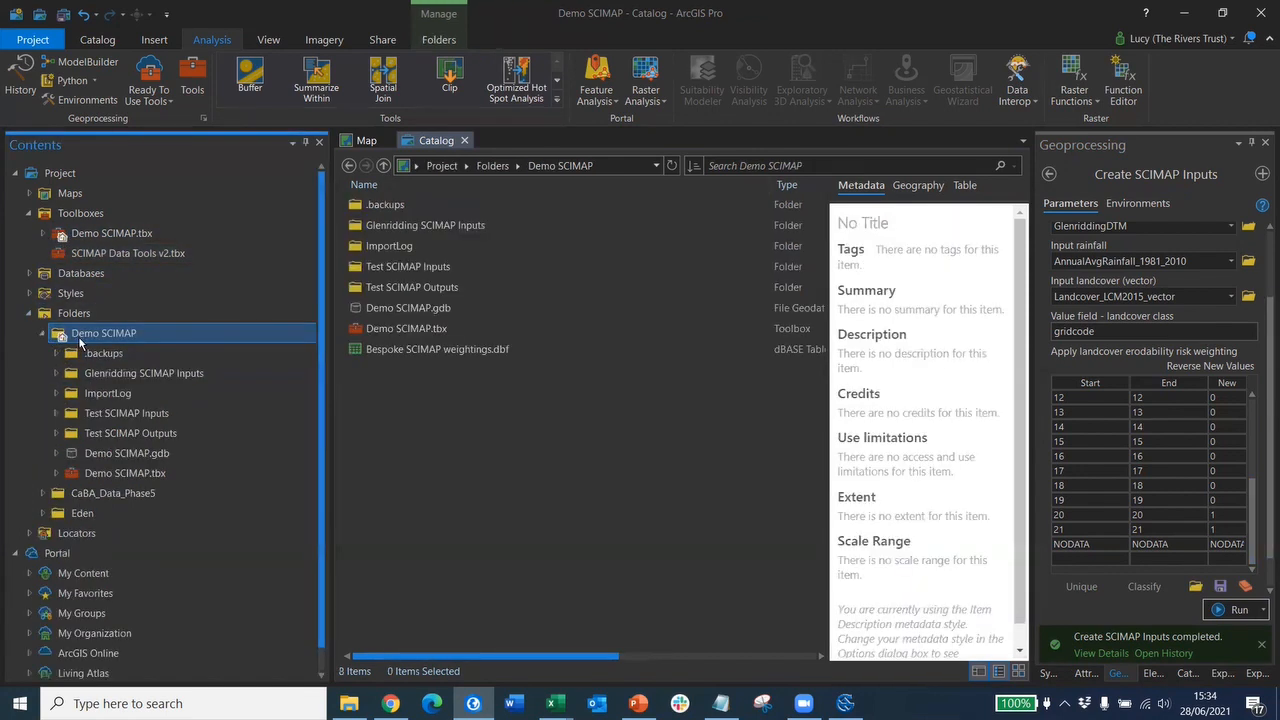
double_click(406, 226)
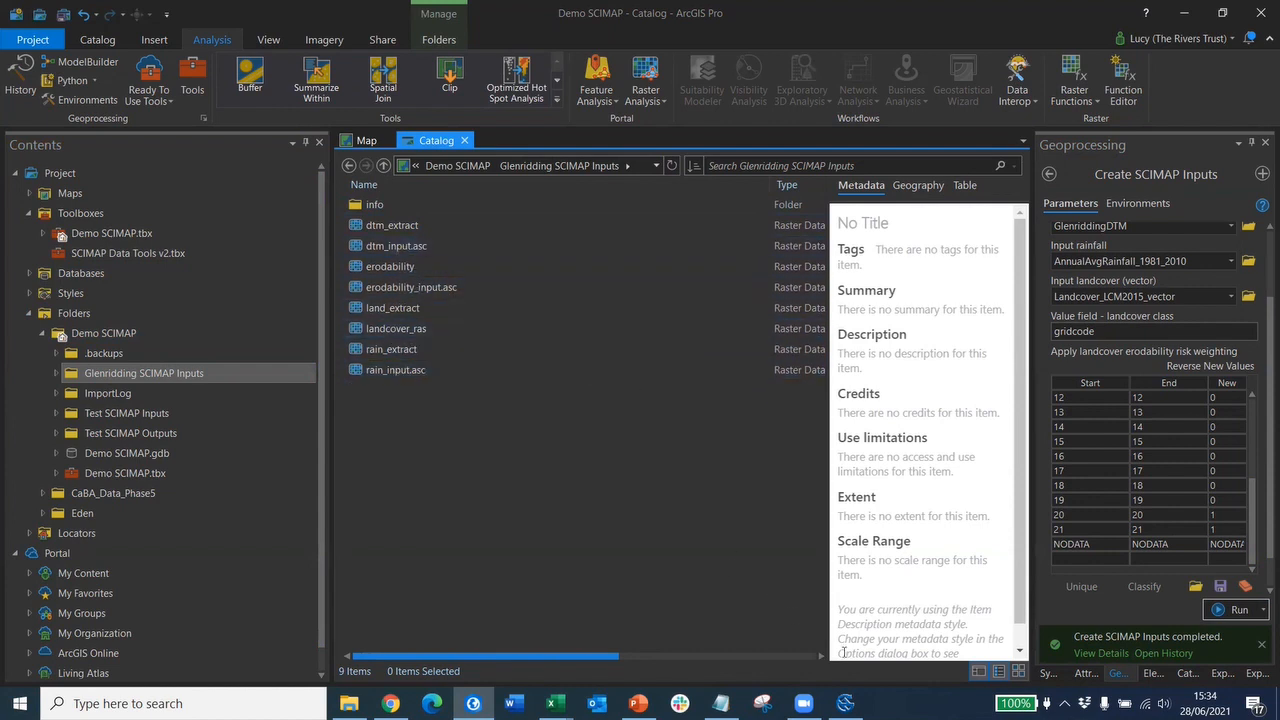
left_click(845, 703)
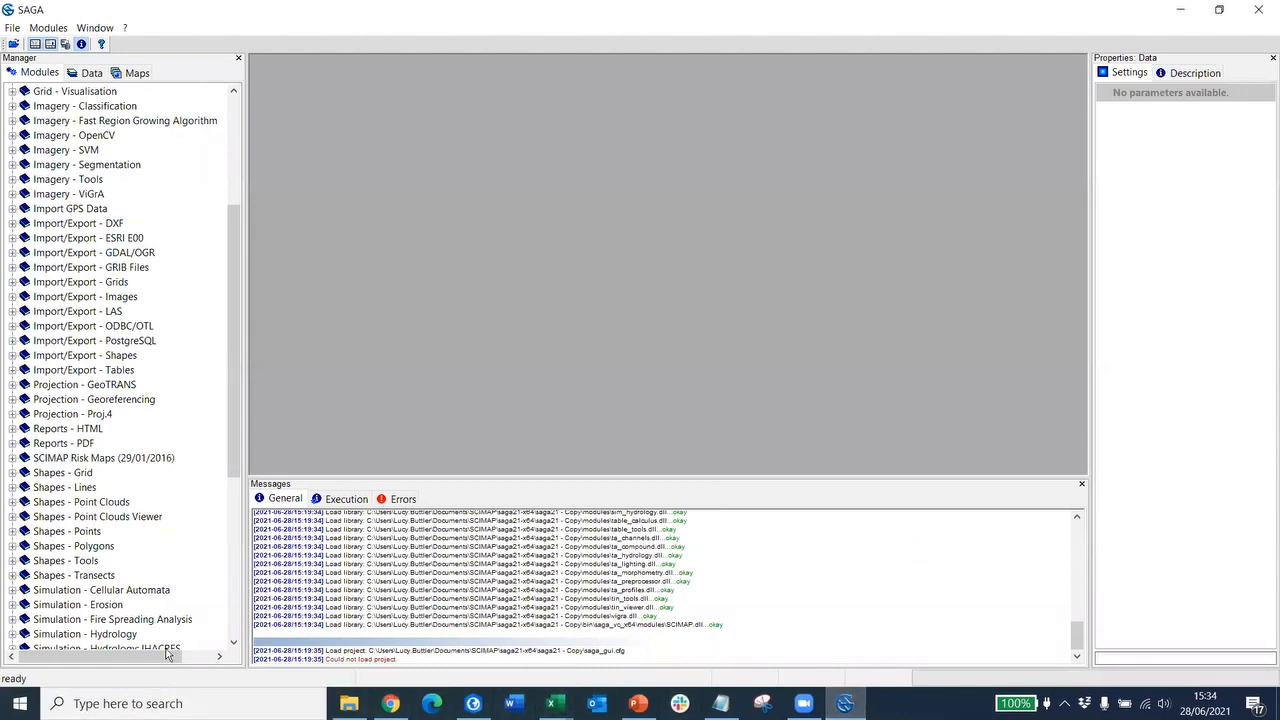
- Open the Import ESRI Arc/Info Grid tool from the Import/Export - Grids library
left_click(12, 283)
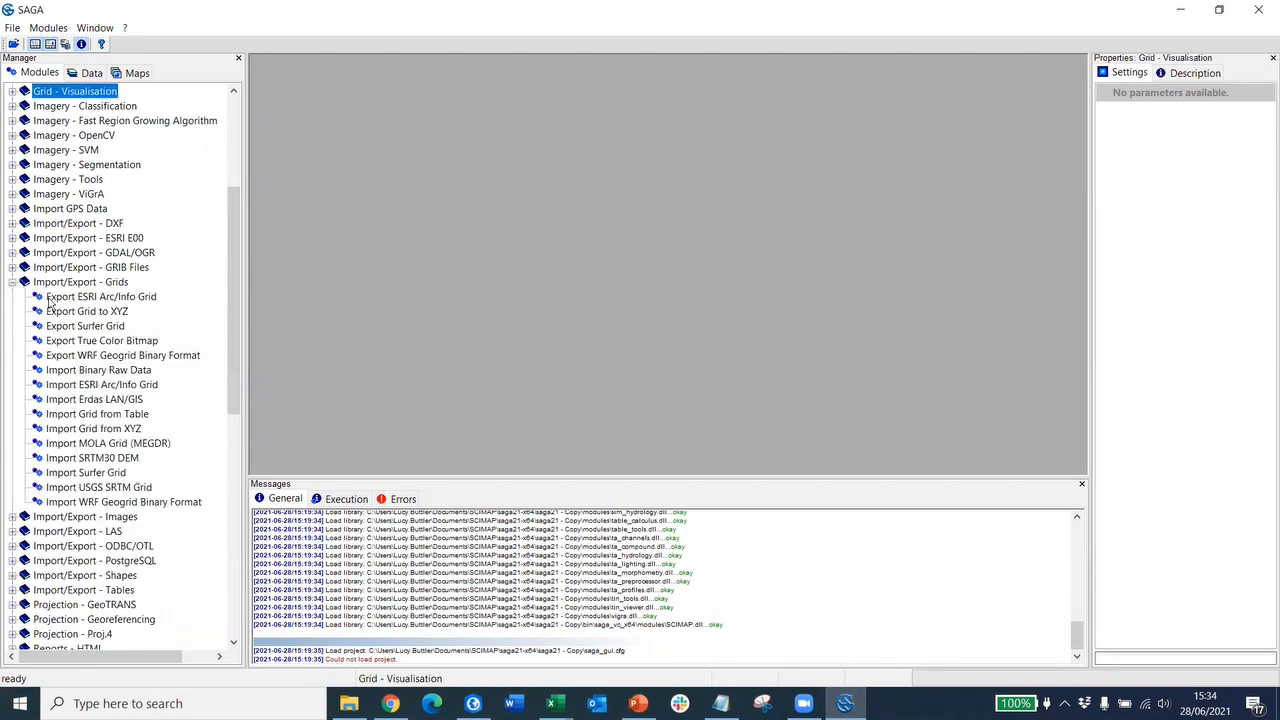
left_click(88, 389)
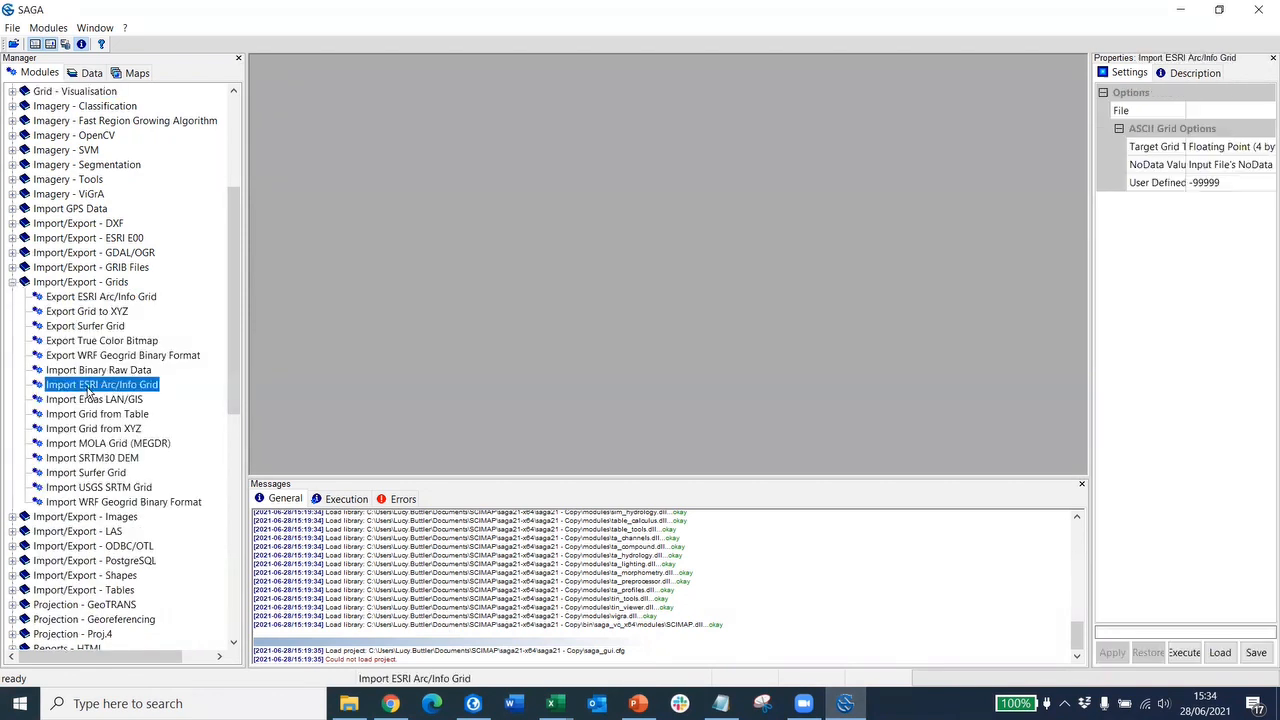
double_click(88, 388)
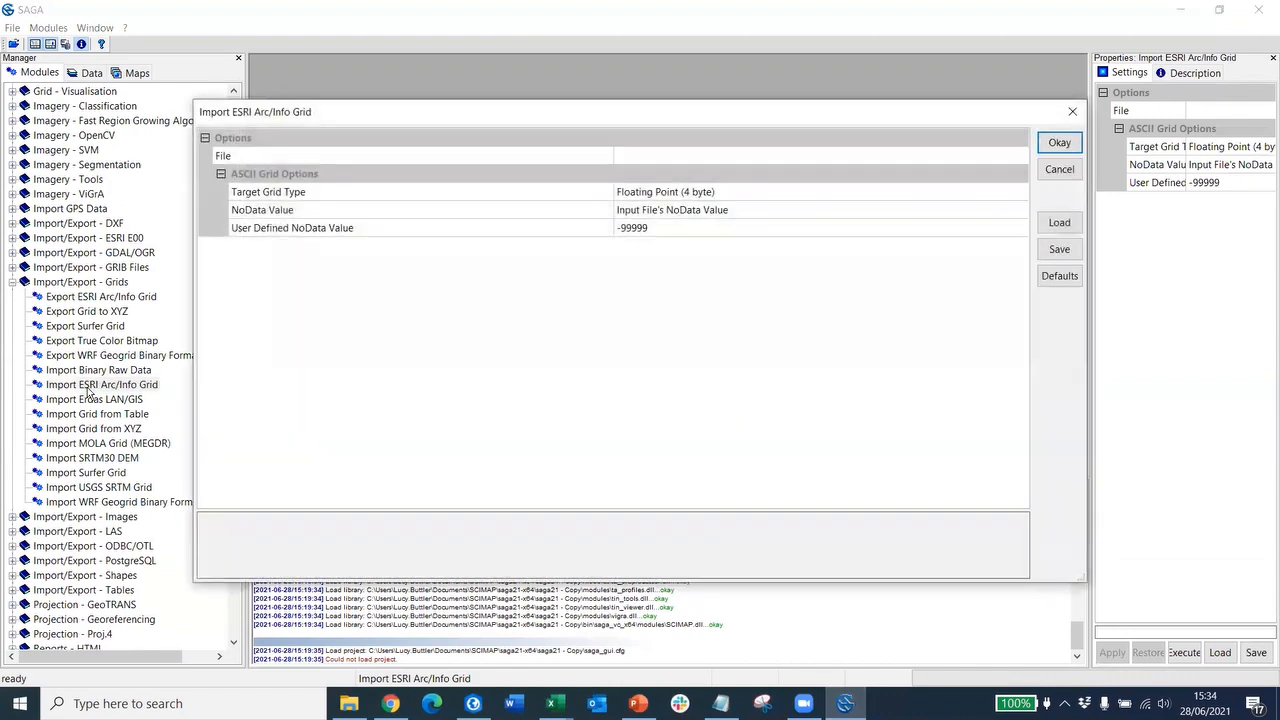
- Import dtm_input.asc from the Glenridding SCIMAP Inputs folder, then reopen the import tool
left_click(859, 156)
left_click(1019, 157)
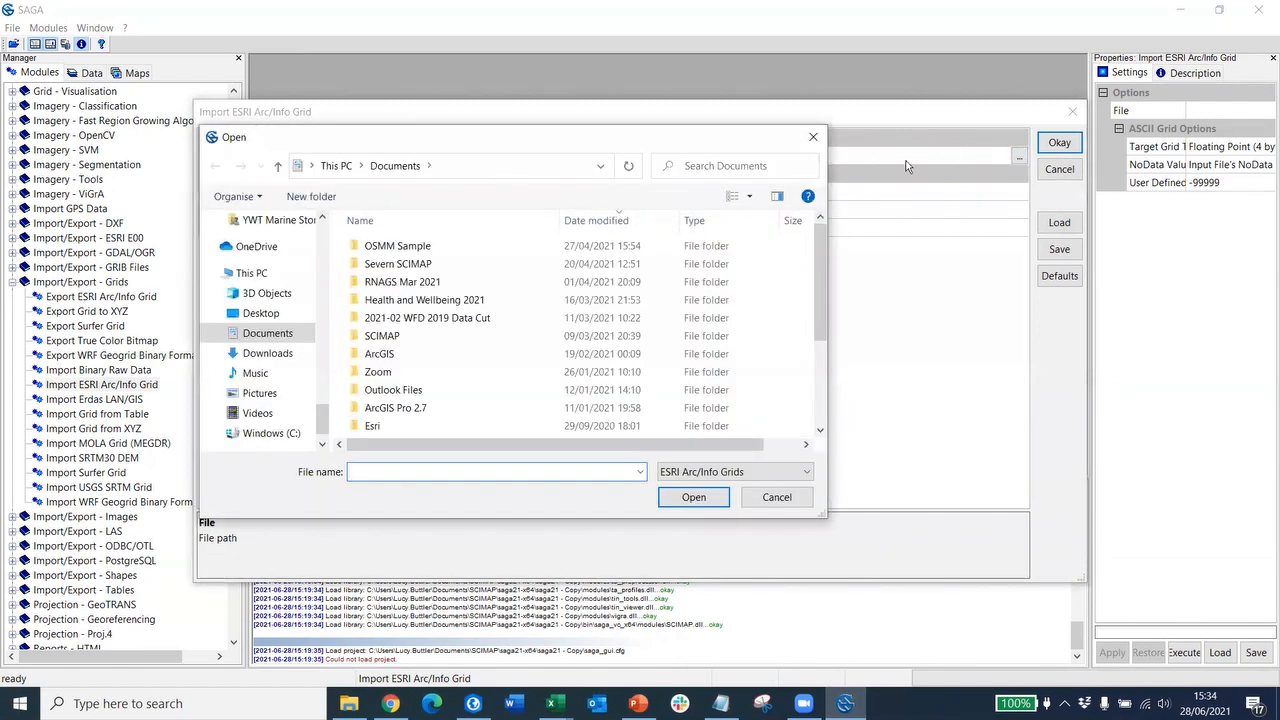
double_click(380, 353)
double_click(382, 299)
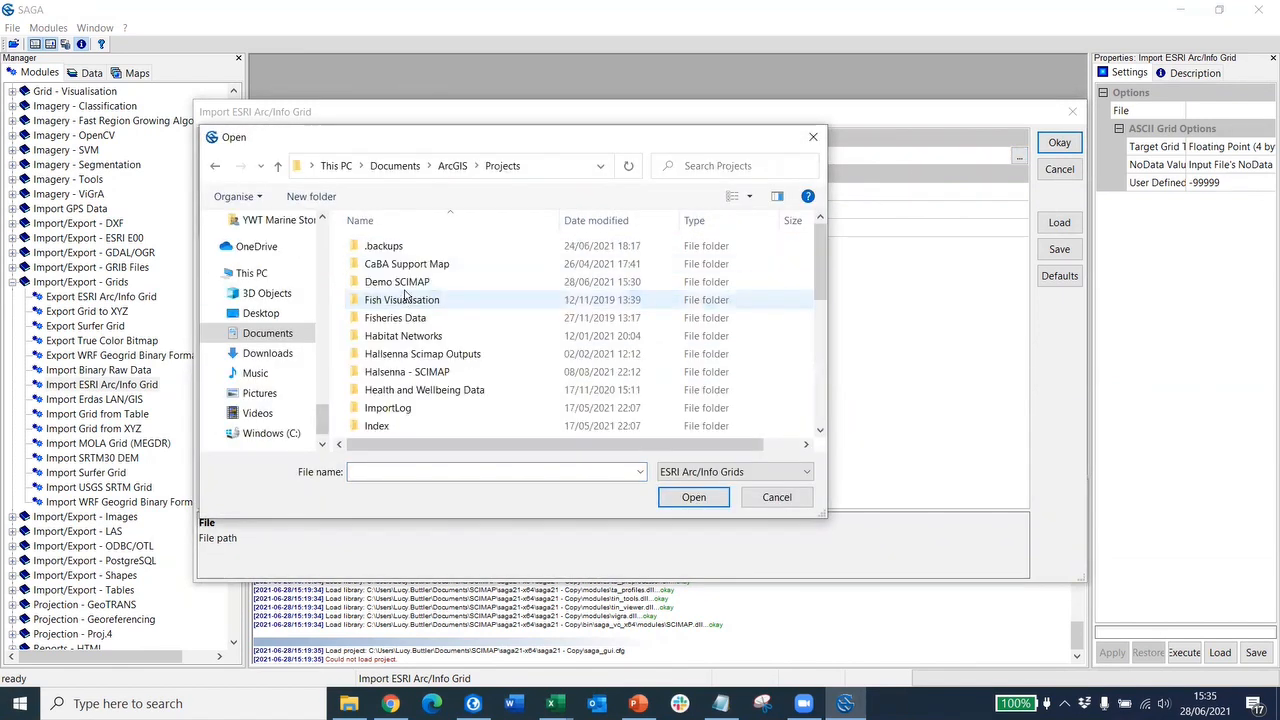
double_click(407, 283)
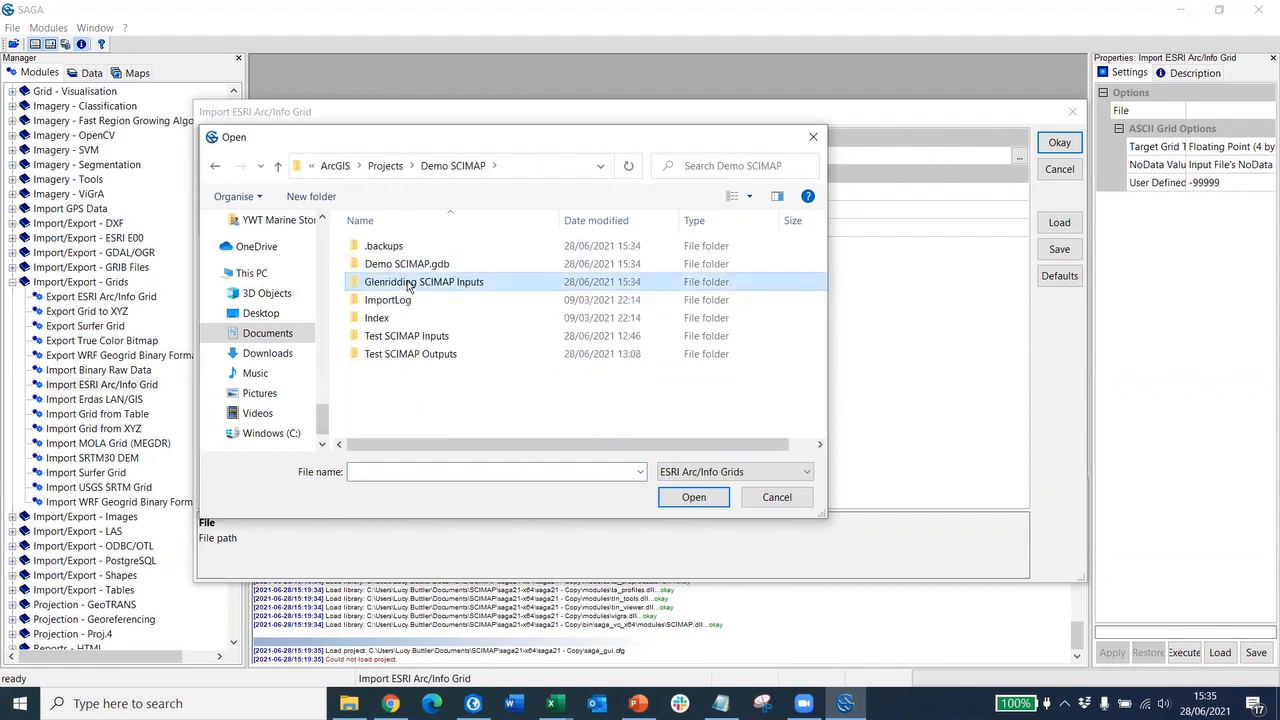
double_click(408, 283)
left_click(395, 354)
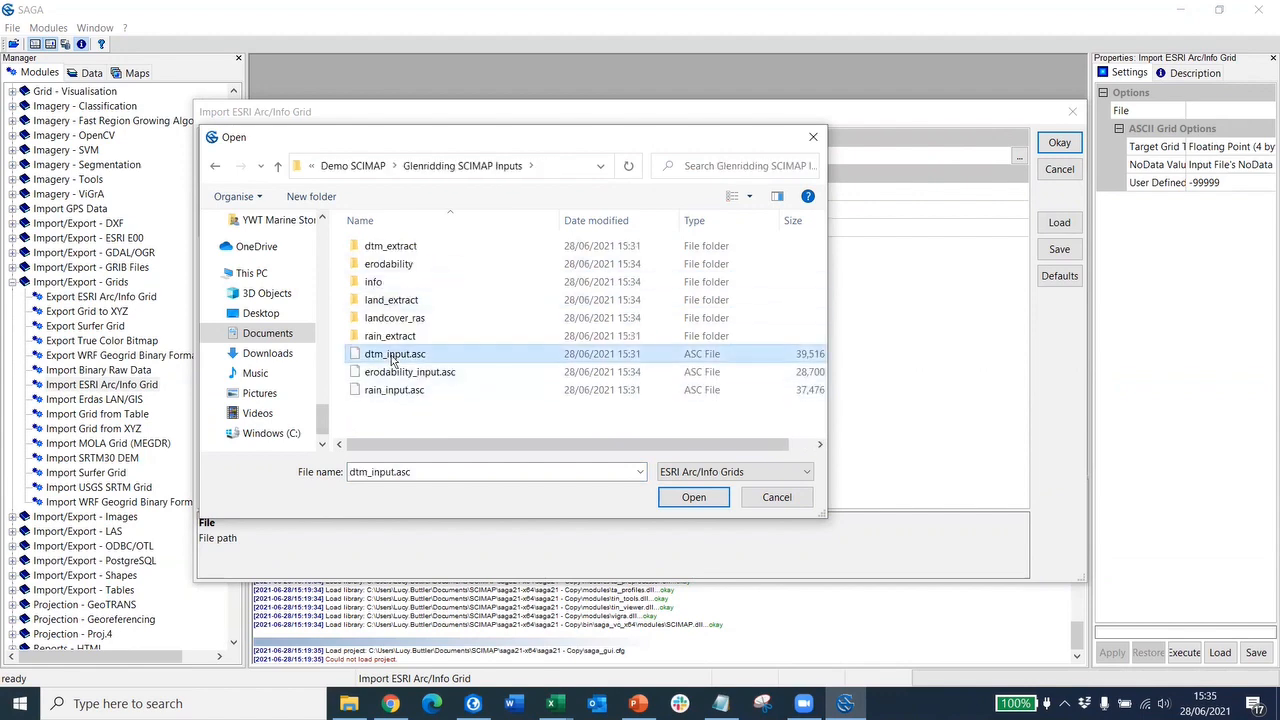
left_click(691, 498)
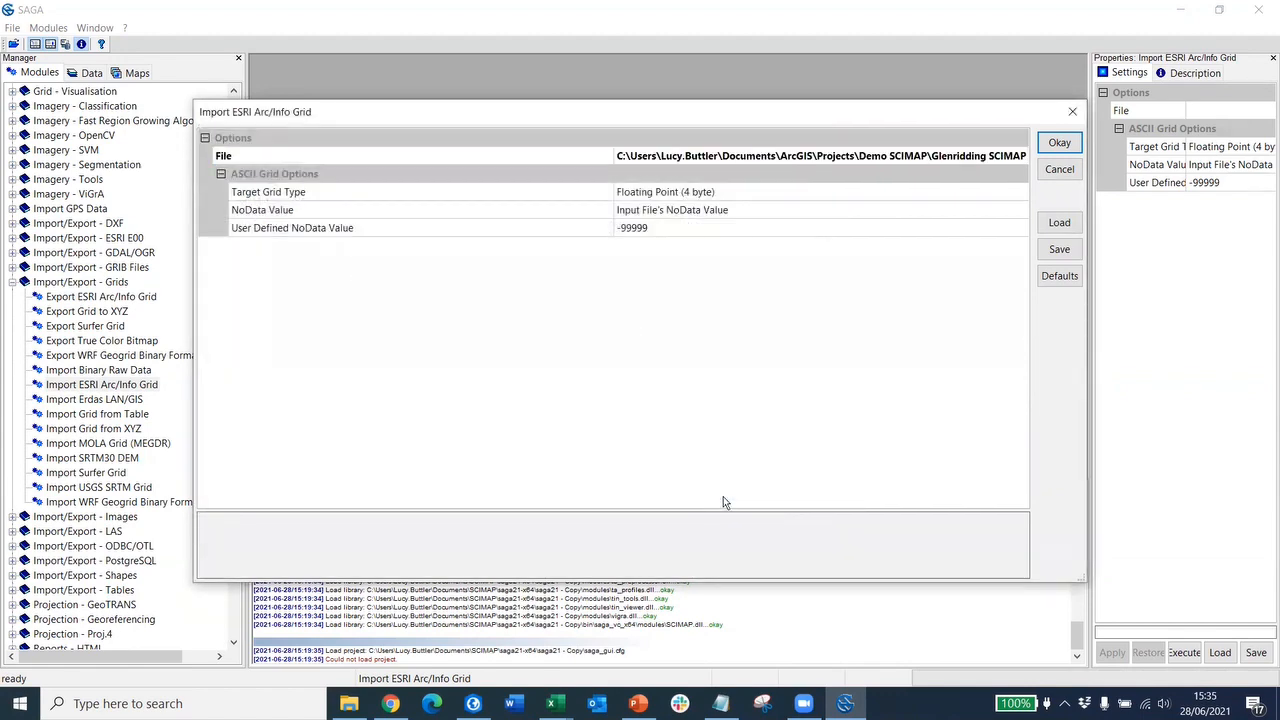
left_click(1060, 143)
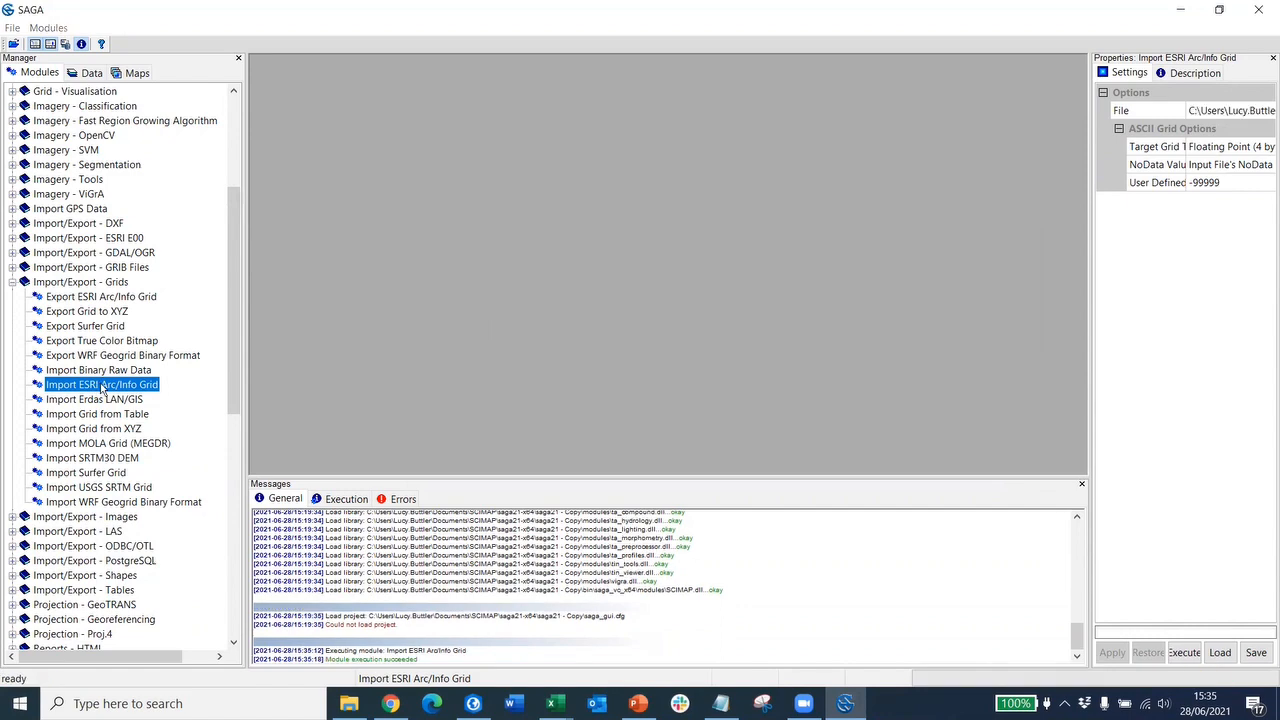
double_click(104, 388)
- Import erodability_input.asc as an ESRI Arc/Info grid
left_click(962, 160)
left_click(1021, 158)
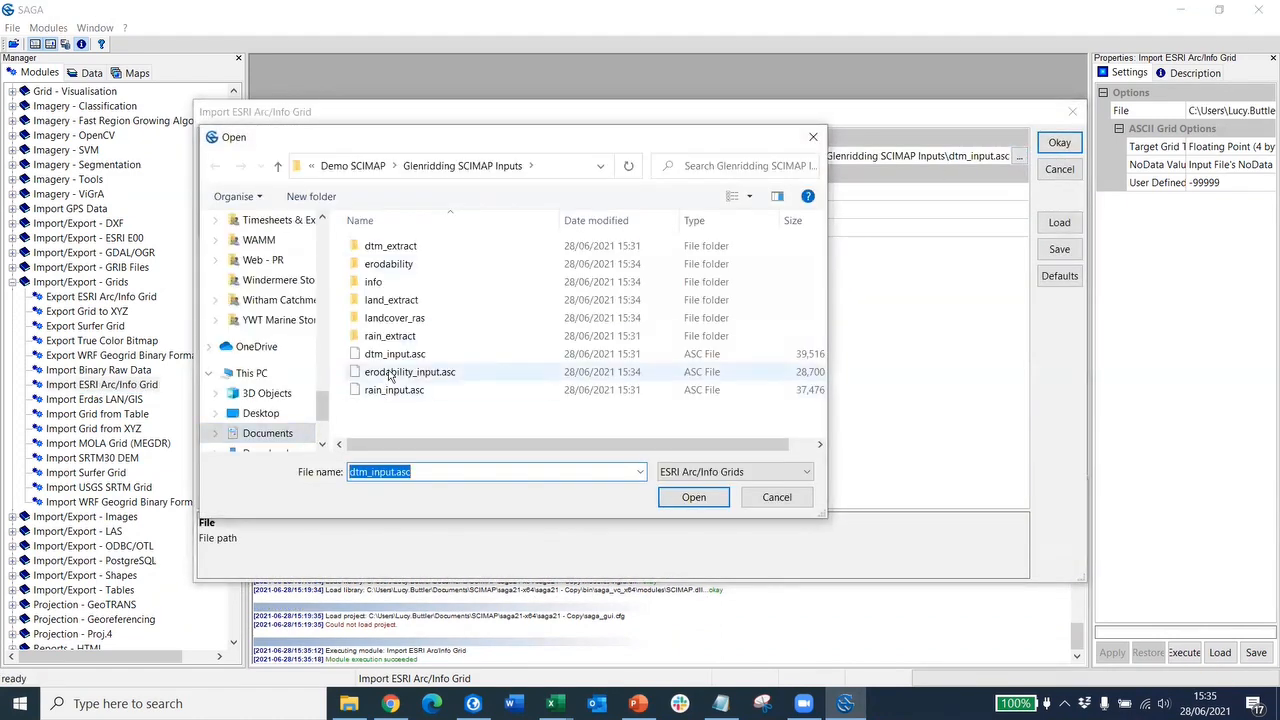
left_click(385, 372)
left_click(690, 497)
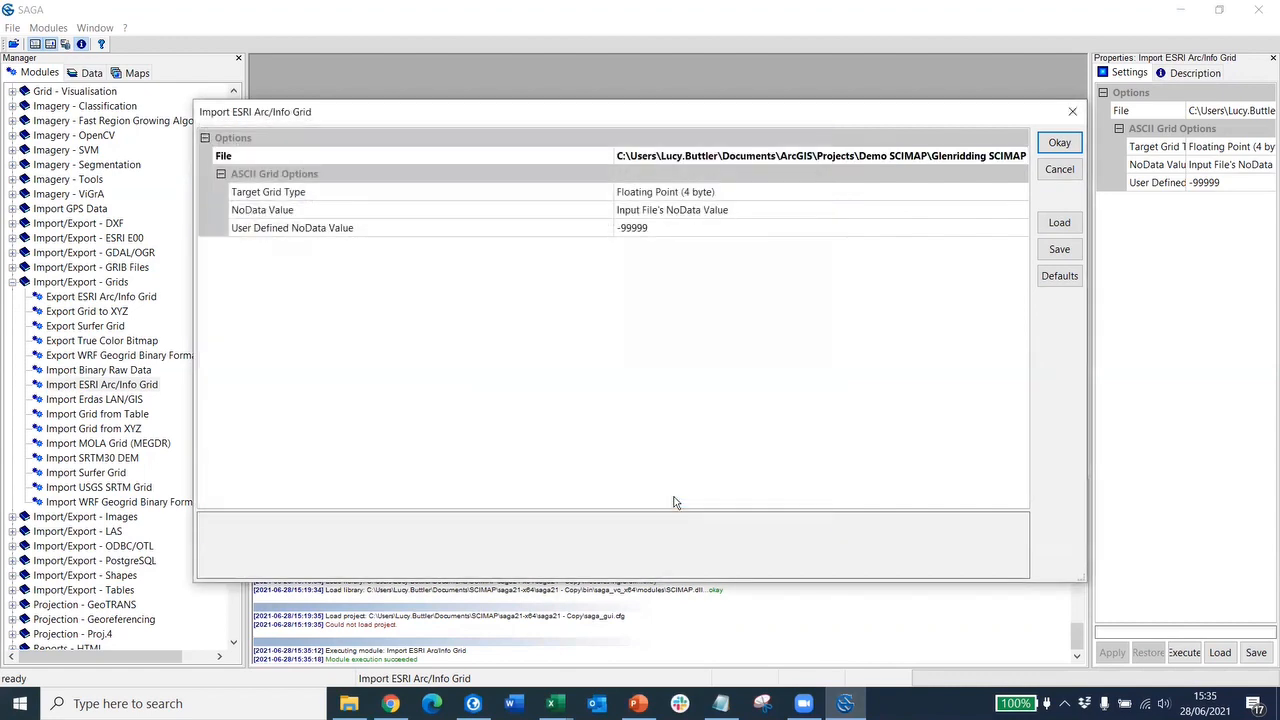
left_click(1059, 143)
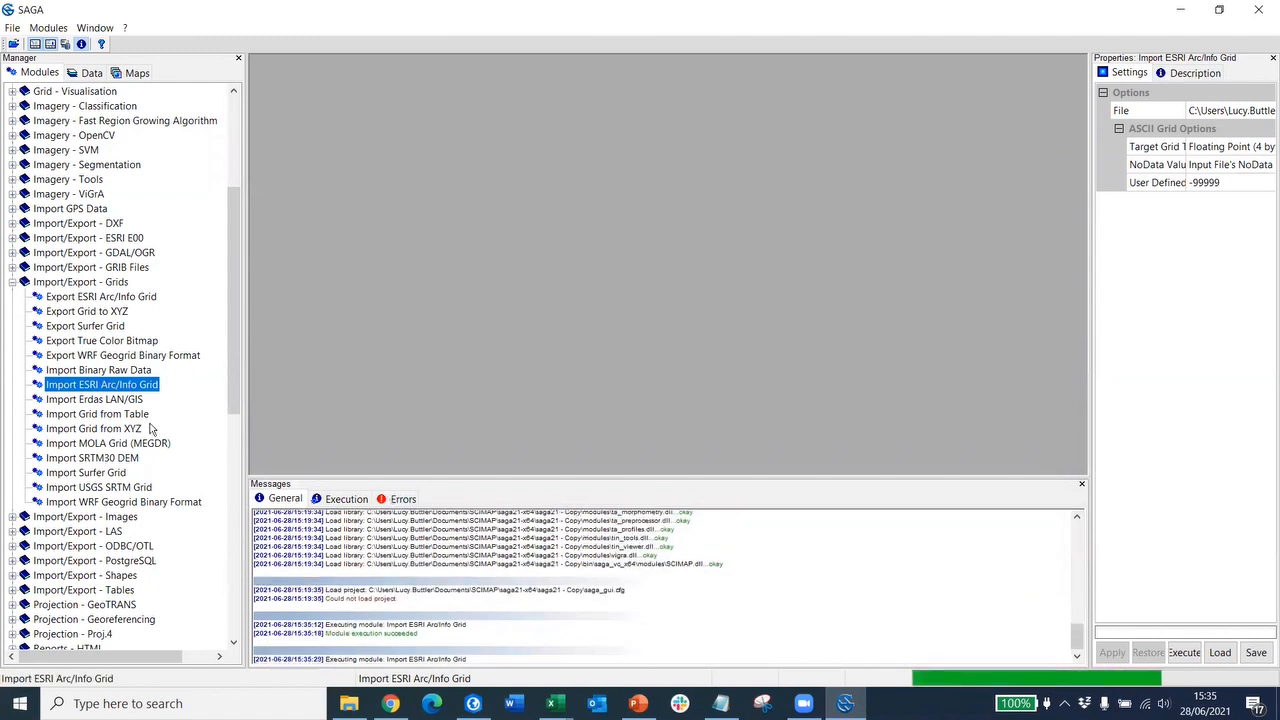
- Import rain_input.asc as an ESRI Arc/Info grid
double_click(105, 390)
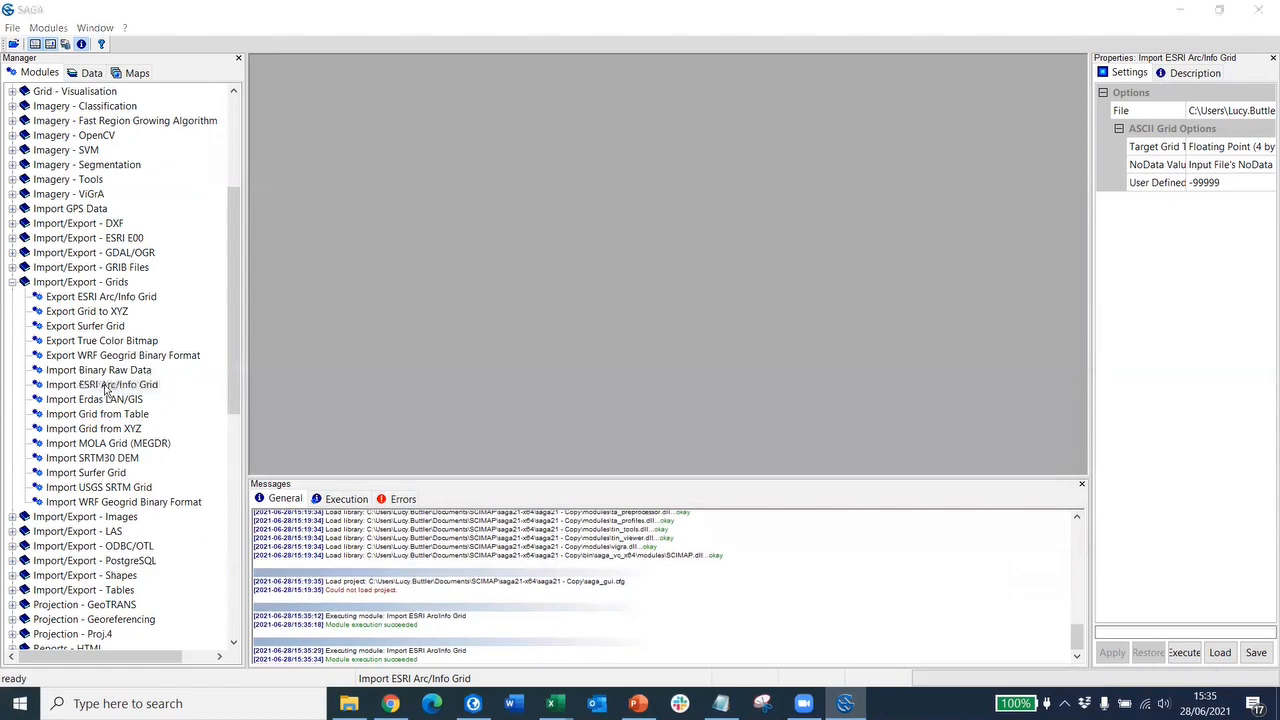
left_click(982, 158)
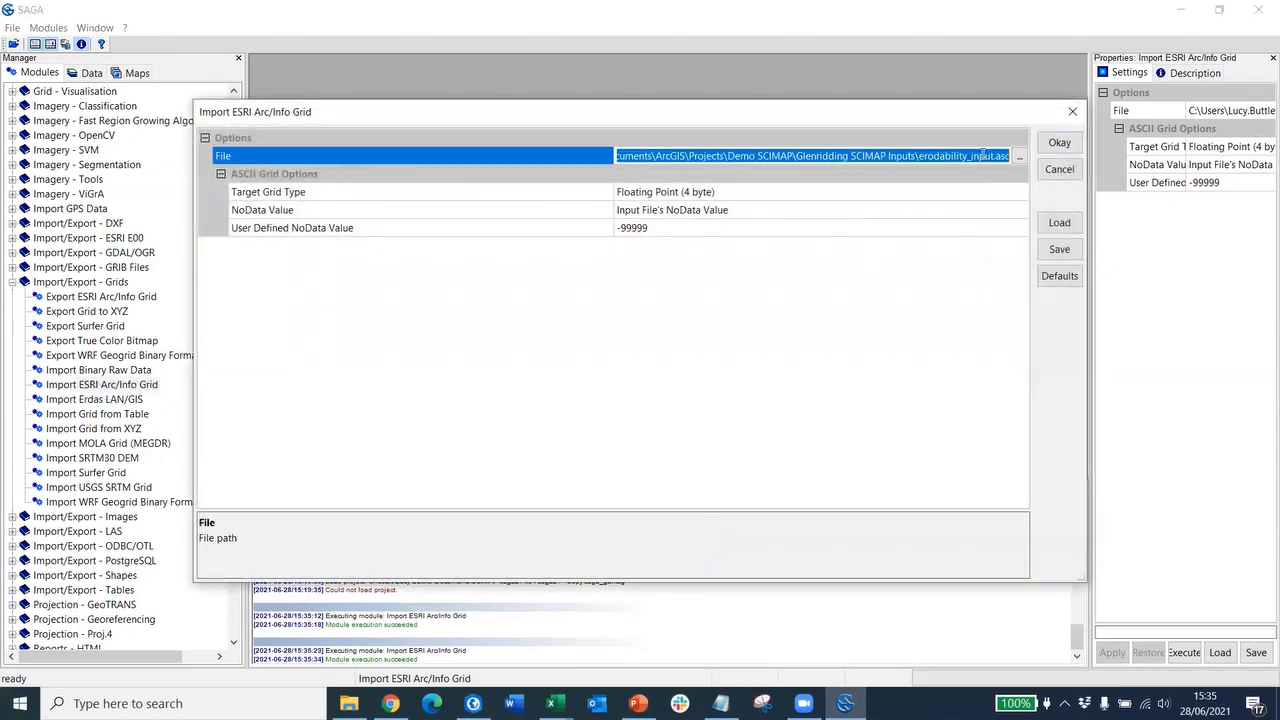
left_click(1021, 157)
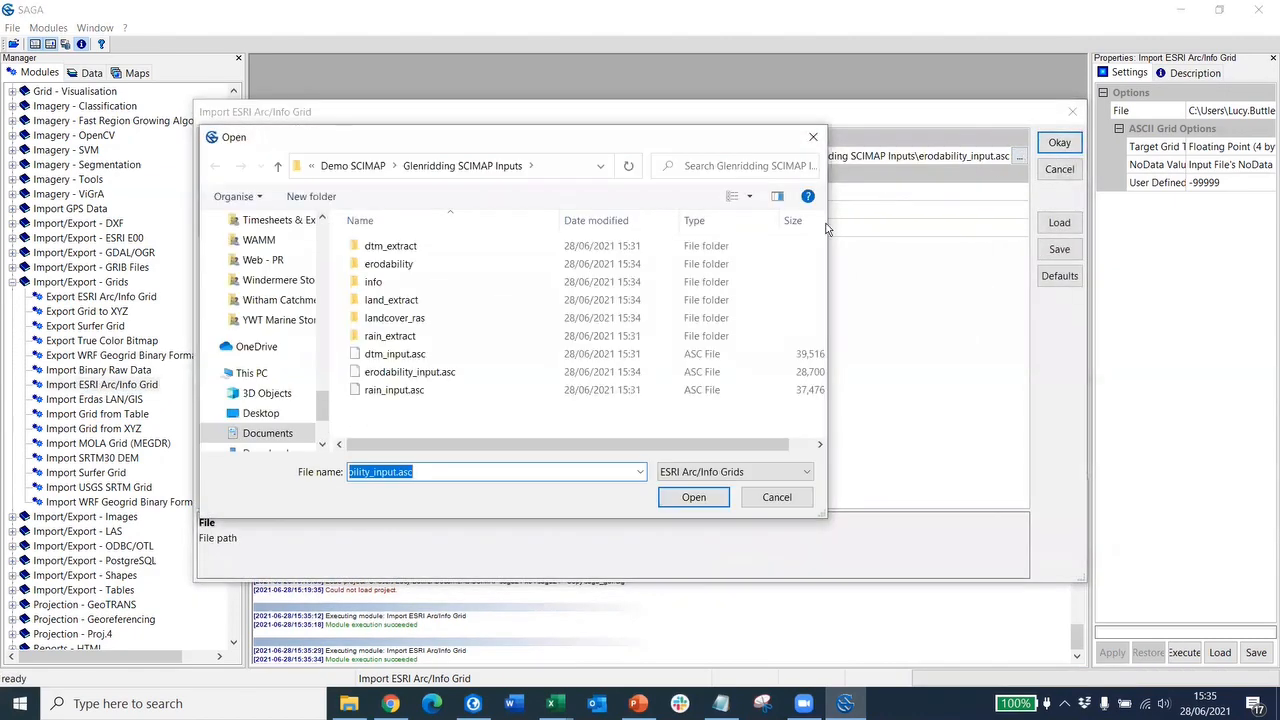
left_click(425, 390)
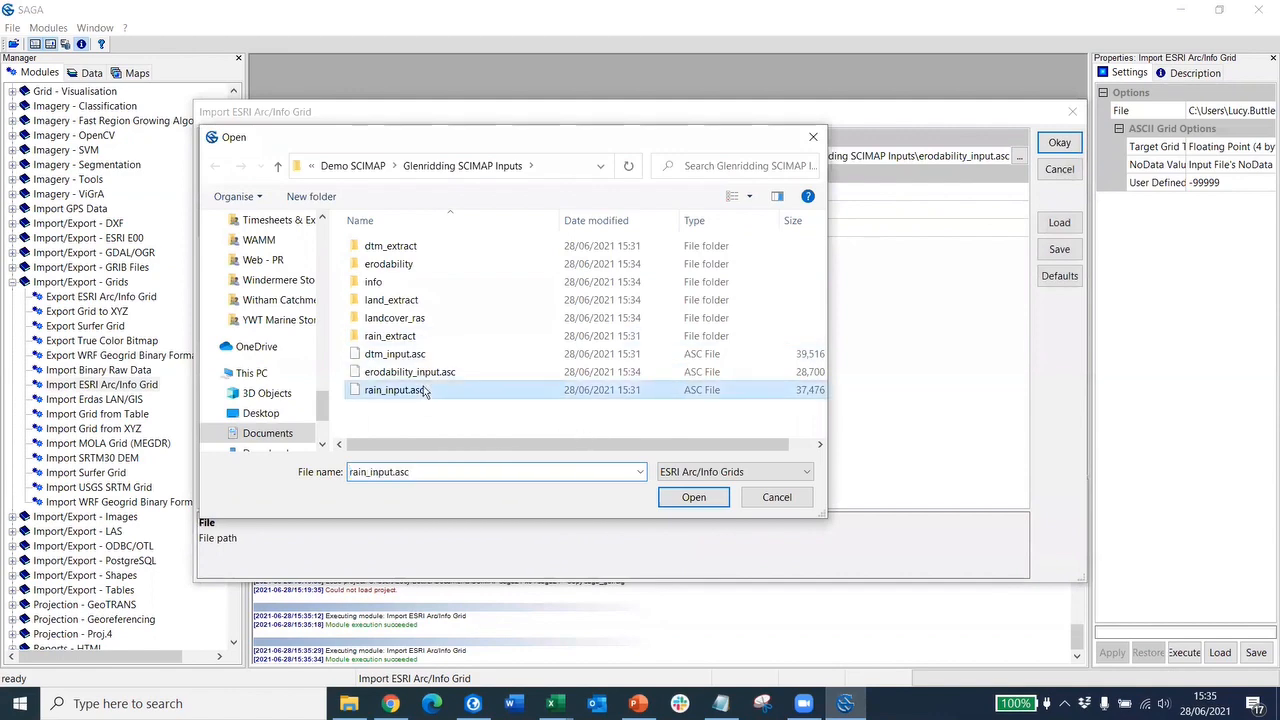
left_click(711, 498)
left_click(1064, 147)
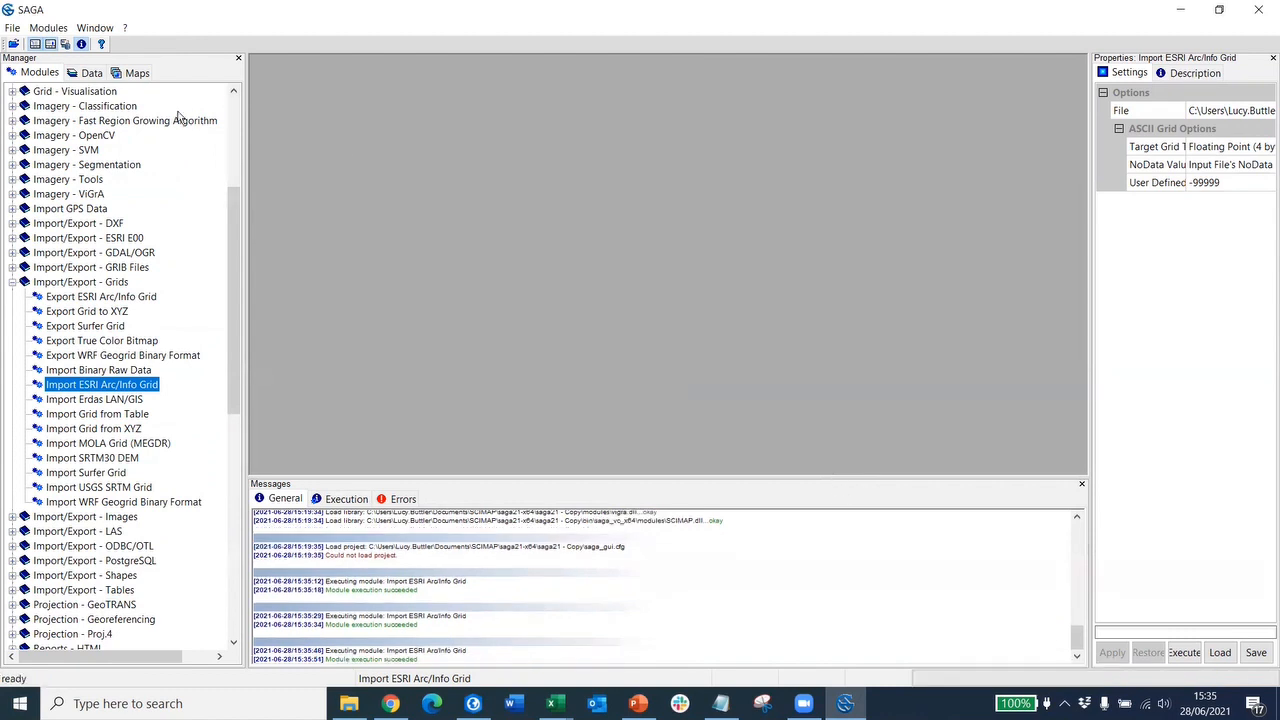
- Check that dtm_input, erodability_input and rain_input share the 2680x2021 grid system
left_click(88, 76)
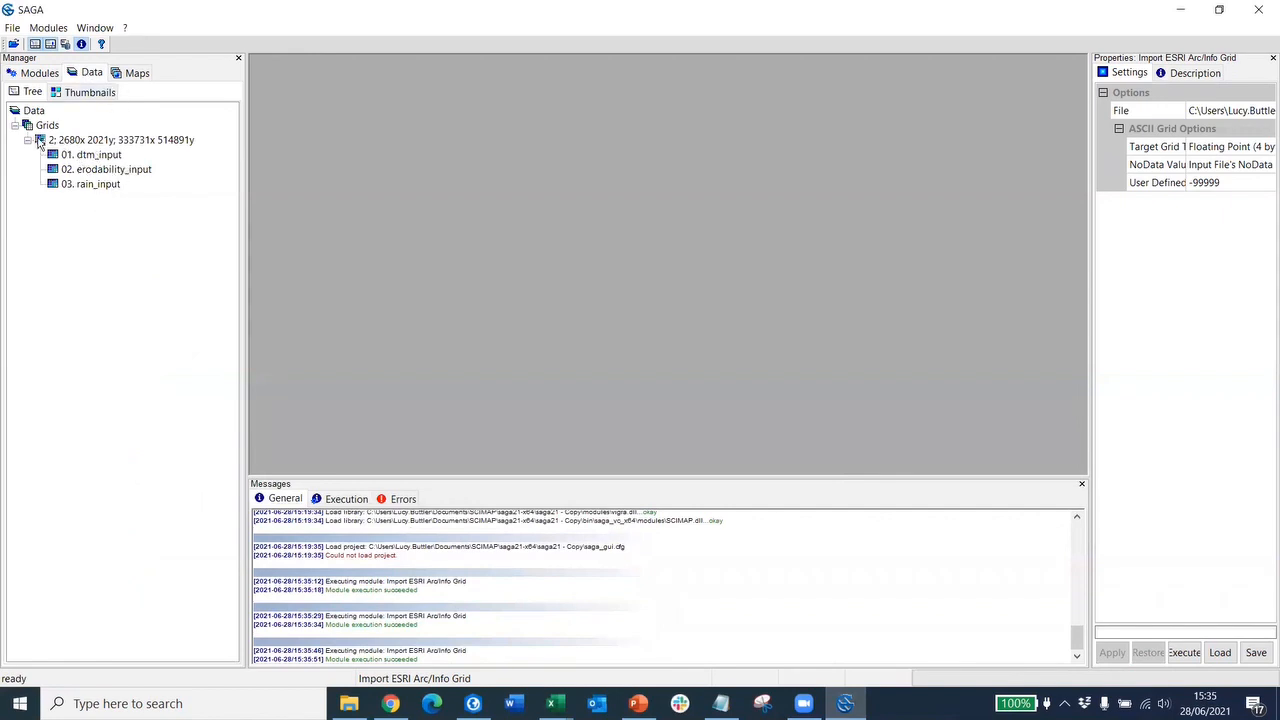
left_click(180, 139)
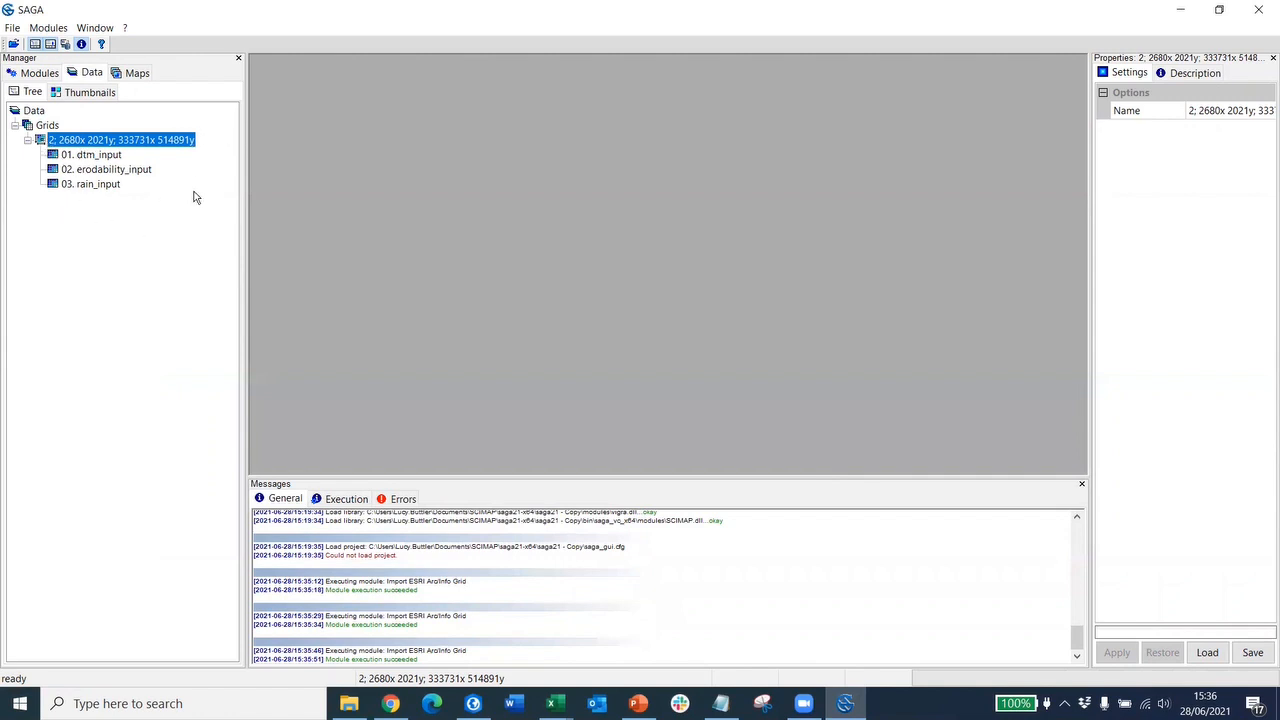
- Collapse Import/Export - Grids and expand SCIMAP Risk Maps (29/01/2016) in the module list
left_click(33, 74)
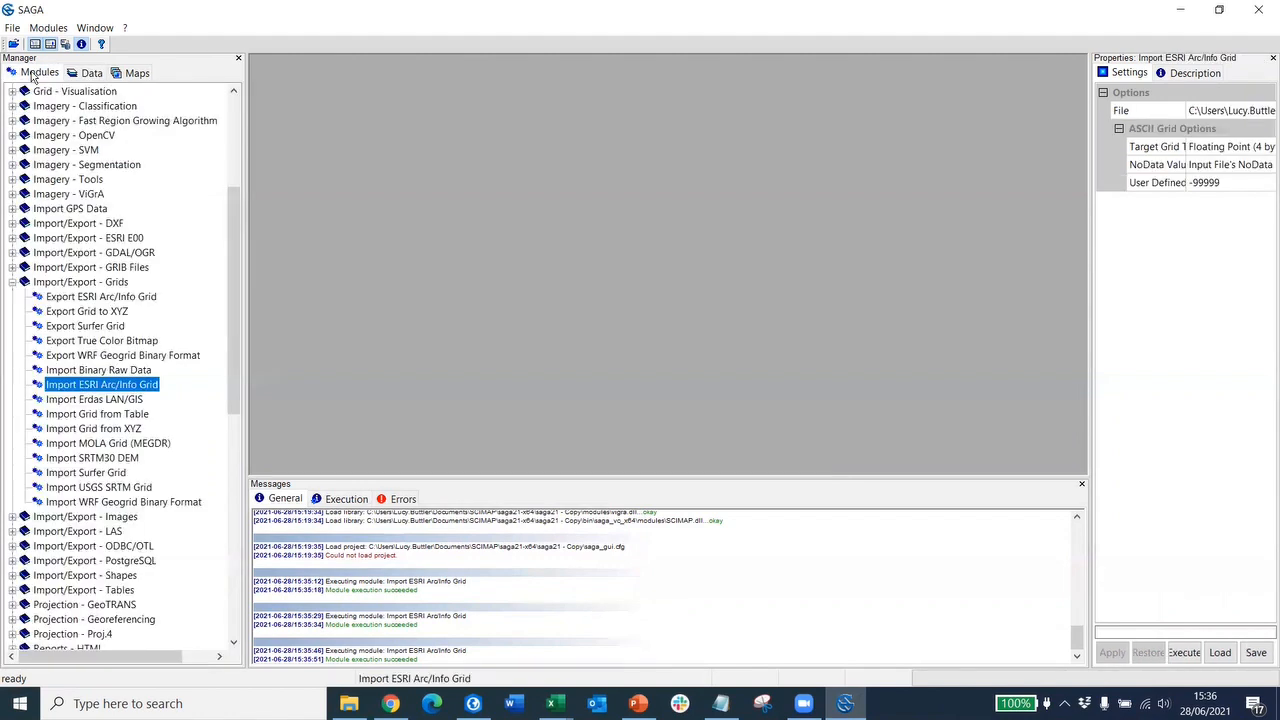
left_click(12, 284)
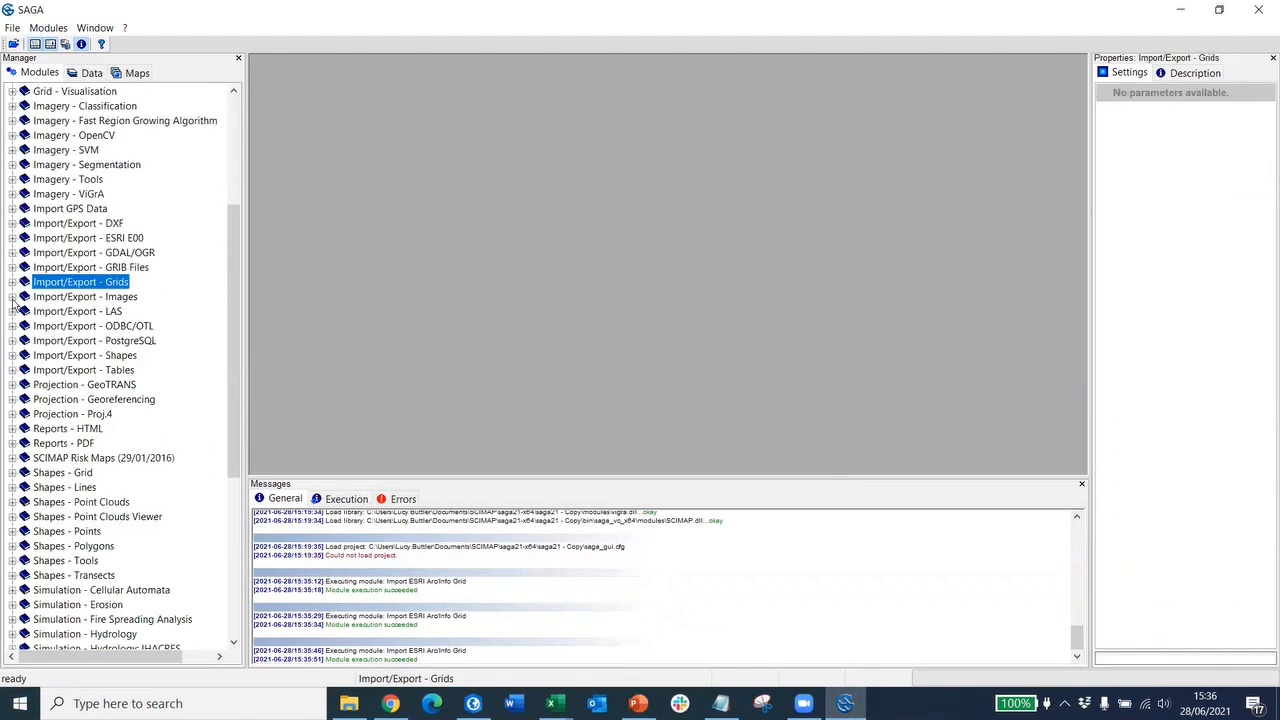
left_click(12, 458)
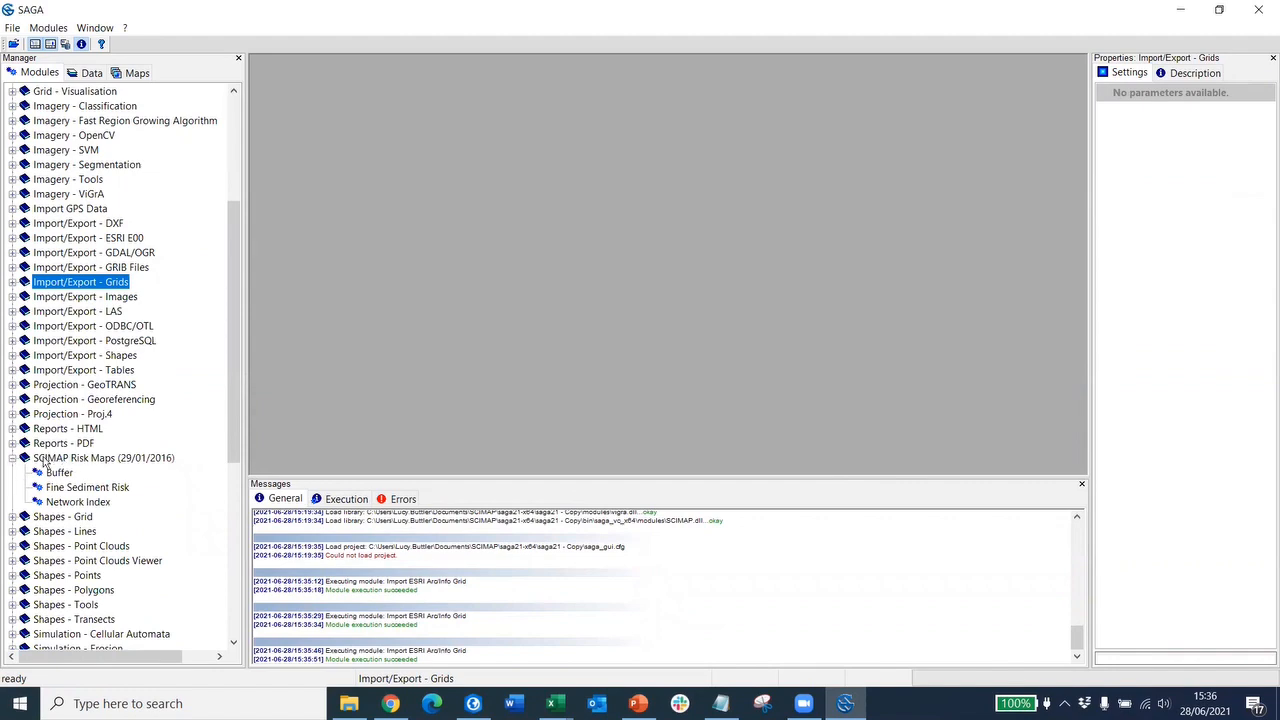
- Open Fine Sediment Risk and set its grid system to the imported 2680x2021 system
double_click(88, 487)
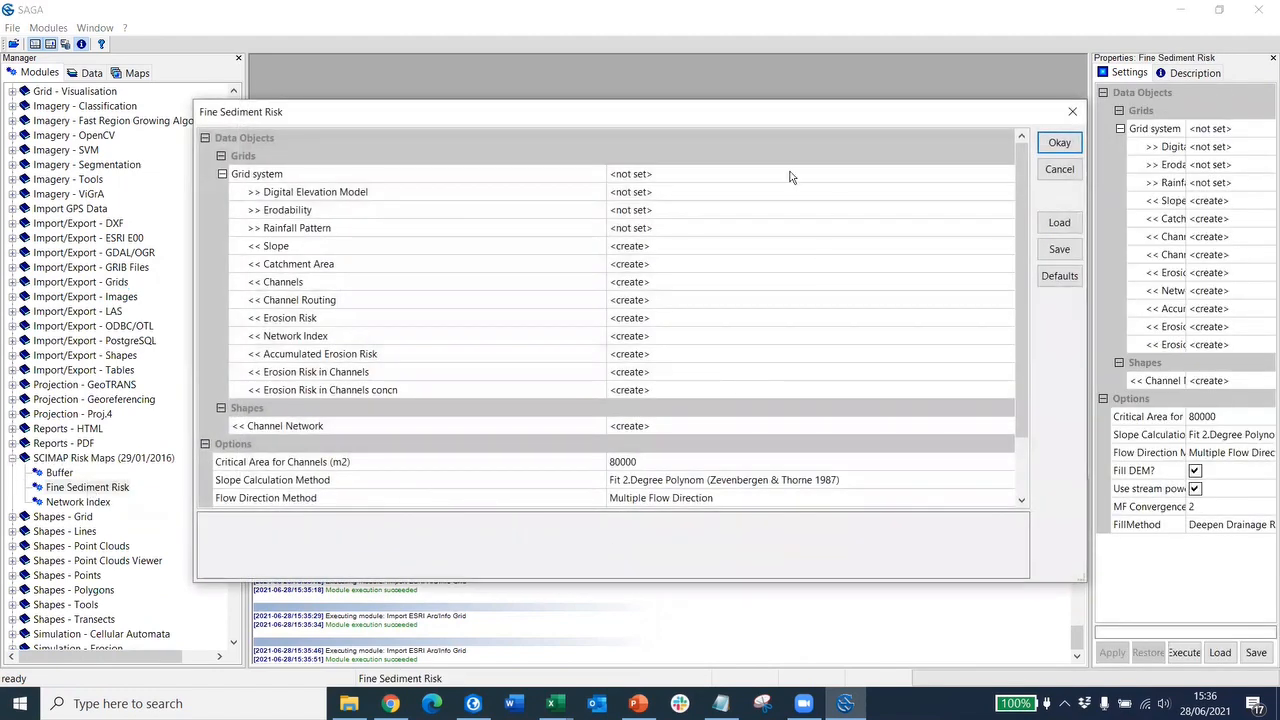
left_click(781, 175)
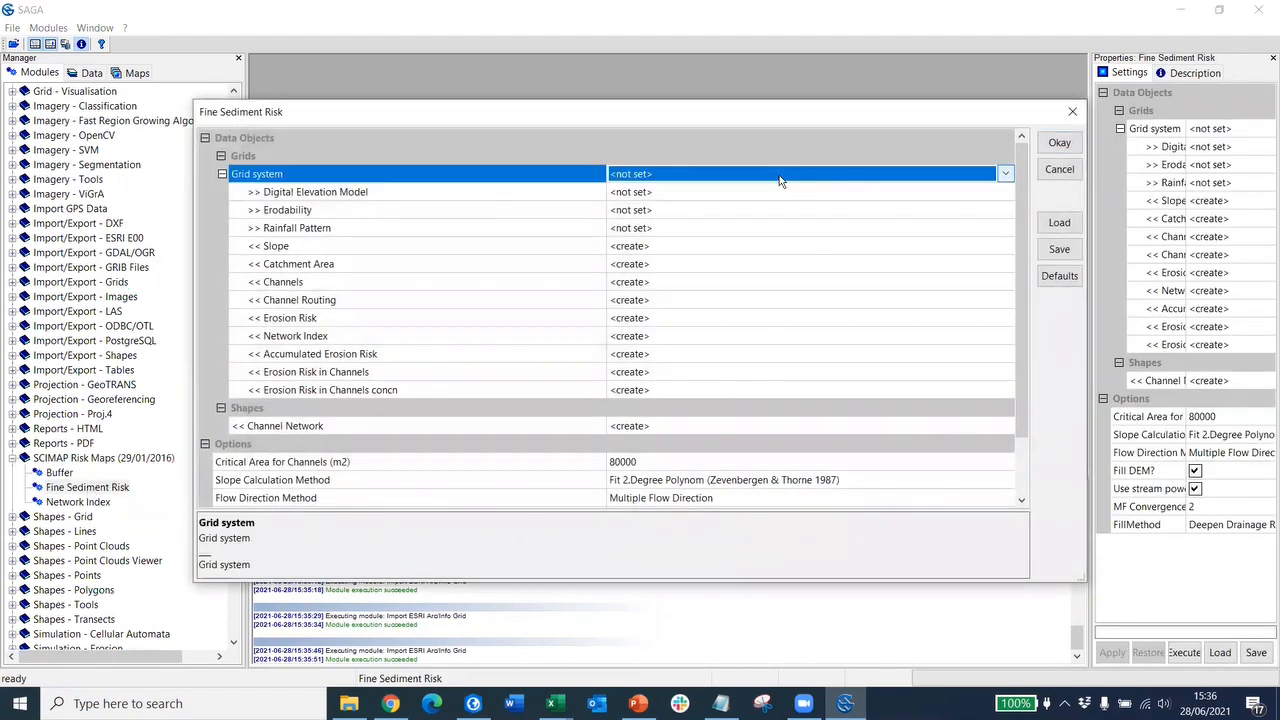
left_click(1005, 173)
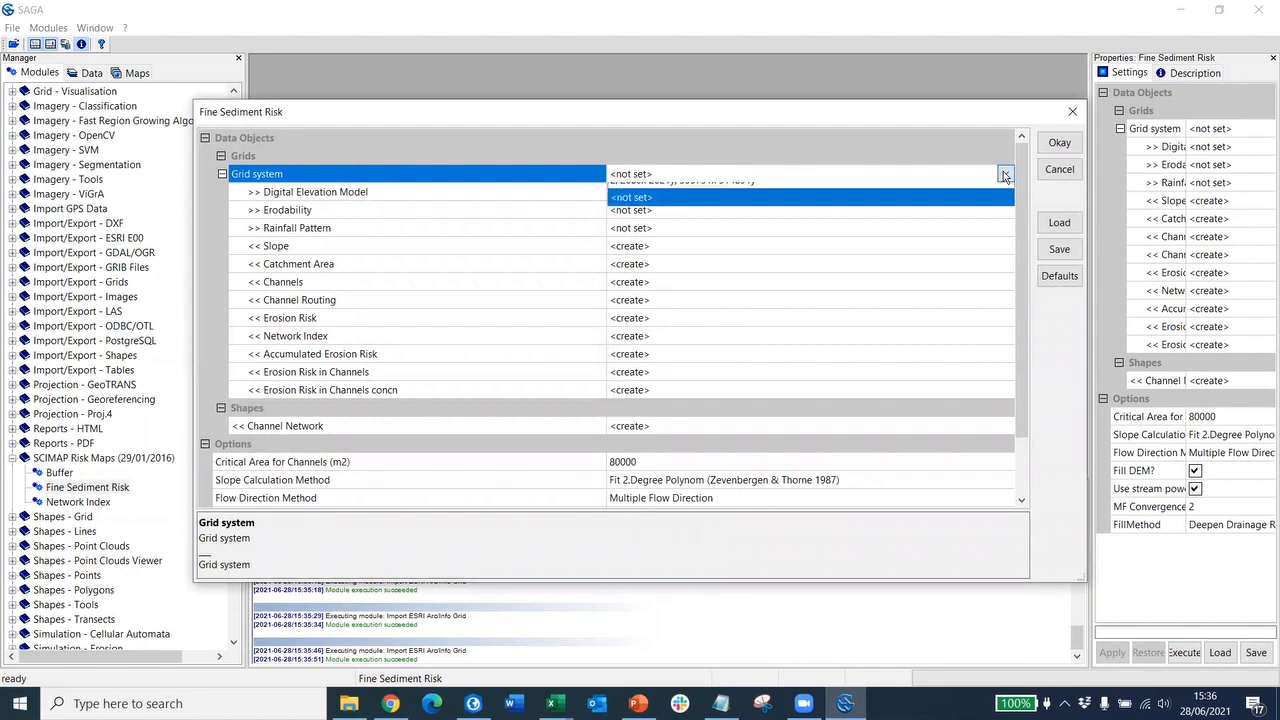
left_click(745, 192)
- Set DEM to dtm_input, Erodability to erodability_input and Rainfall Pattern to rain_input
left_click(686, 191)
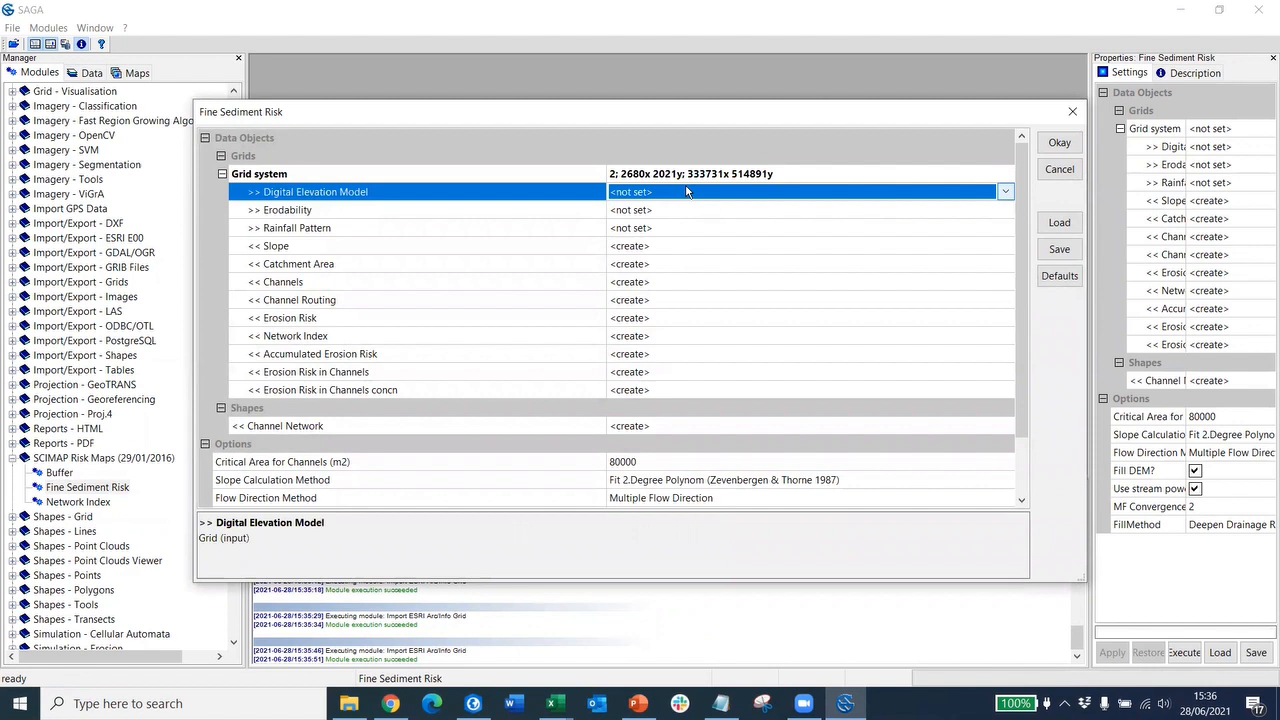
left_click(1007, 192)
left_click(985, 212)
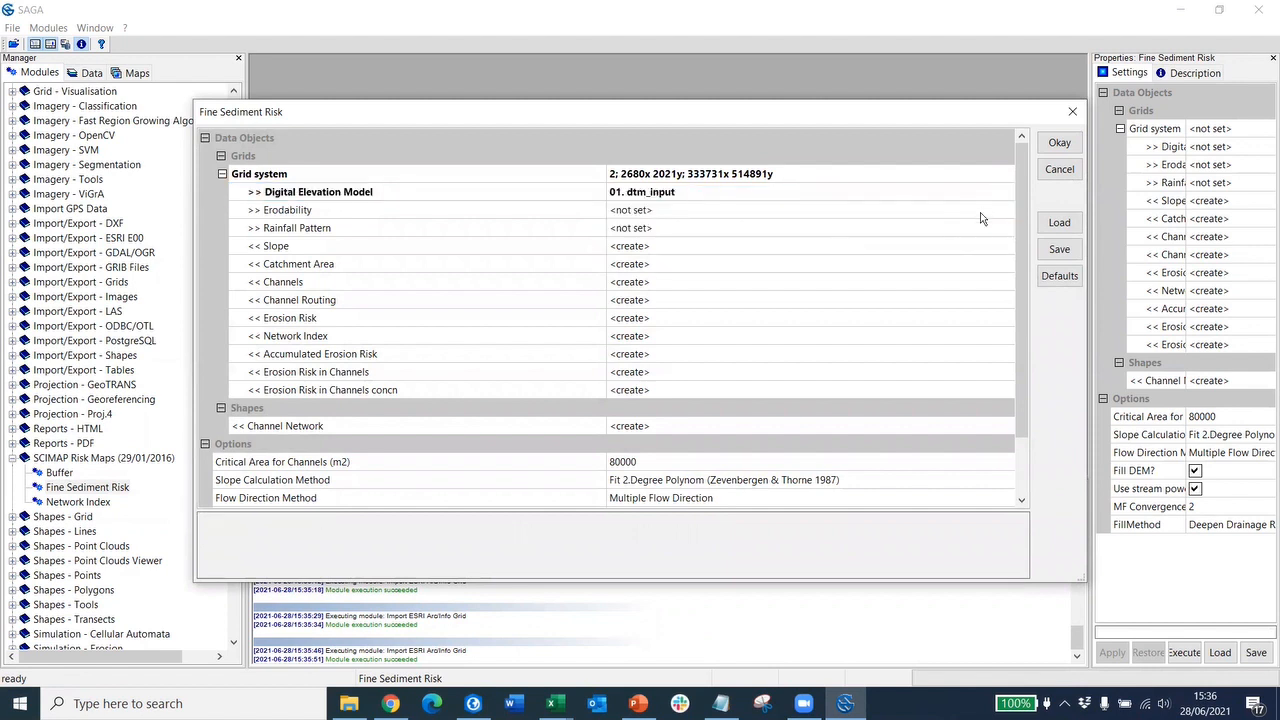
left_click(980, 212)
left_click(1007, 211)
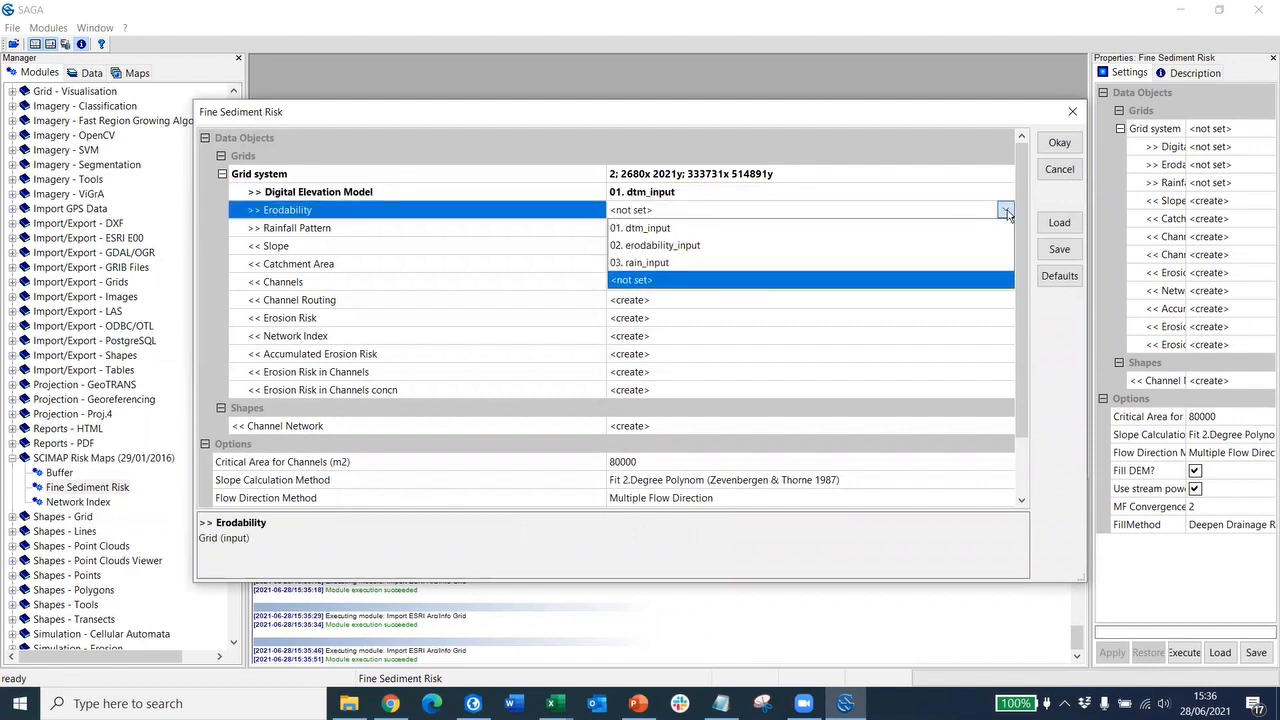
left_click(907, 242)
left_click(906, 228)
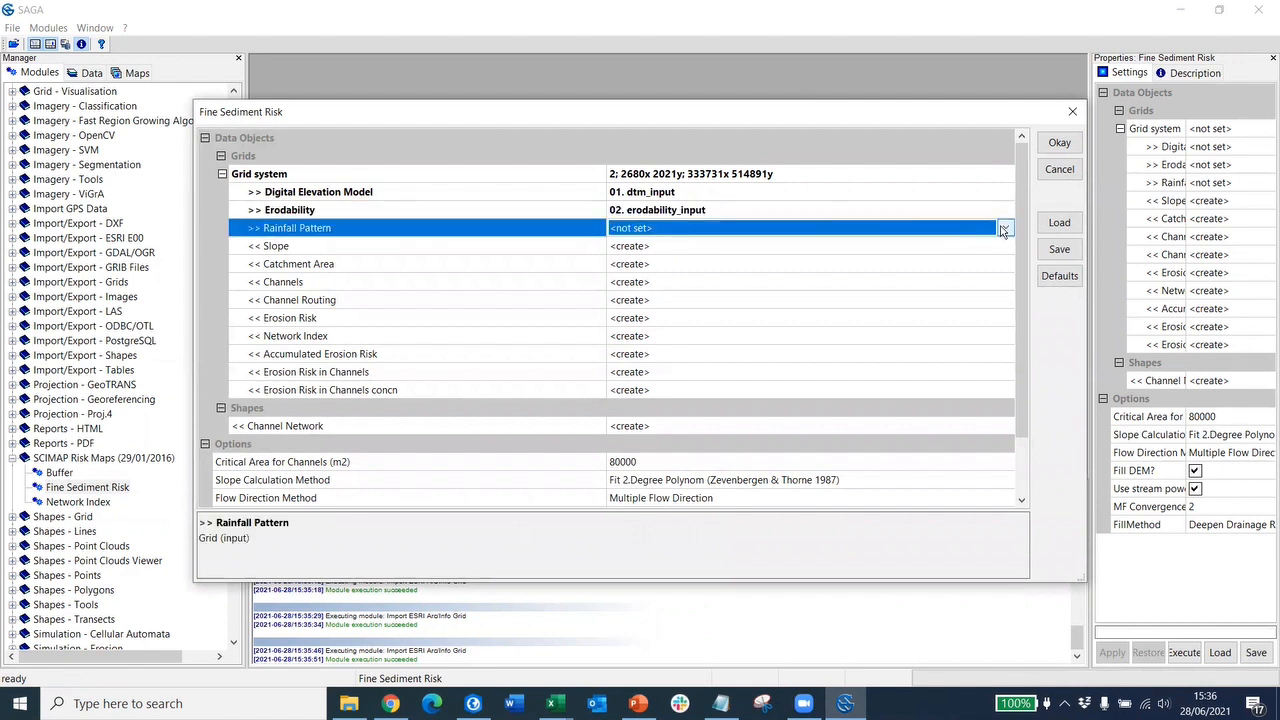
left_click(1005, 228)
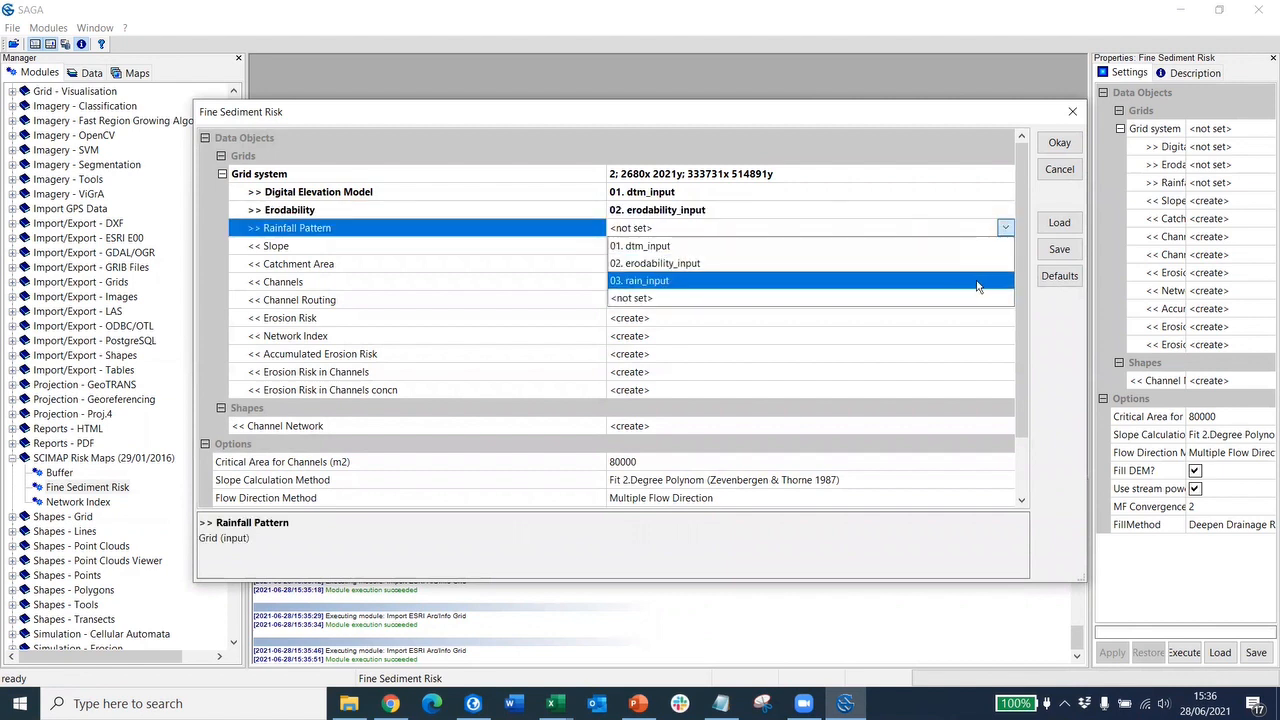
left_click(977, 282)
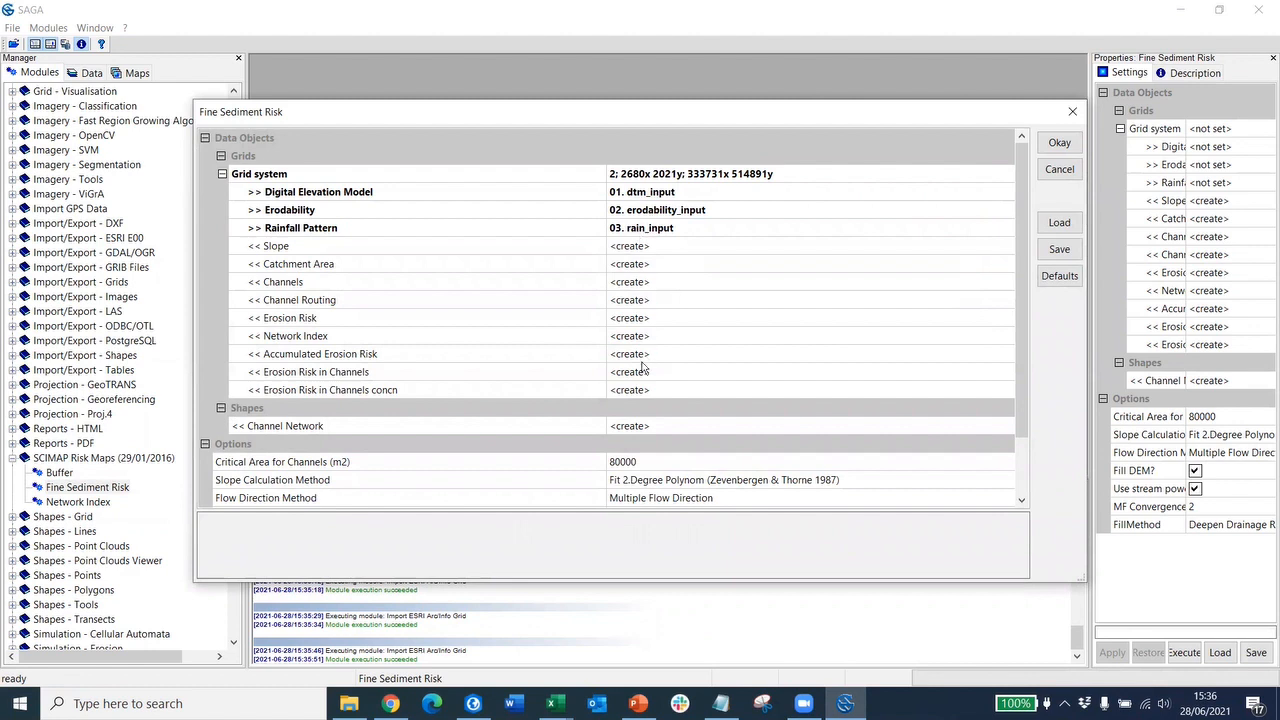
- Review the Fine Sediment Risk options and execute it with the defaults
scroll(711, 335, "down", 1)
scroll(711, 335, "down", 1)
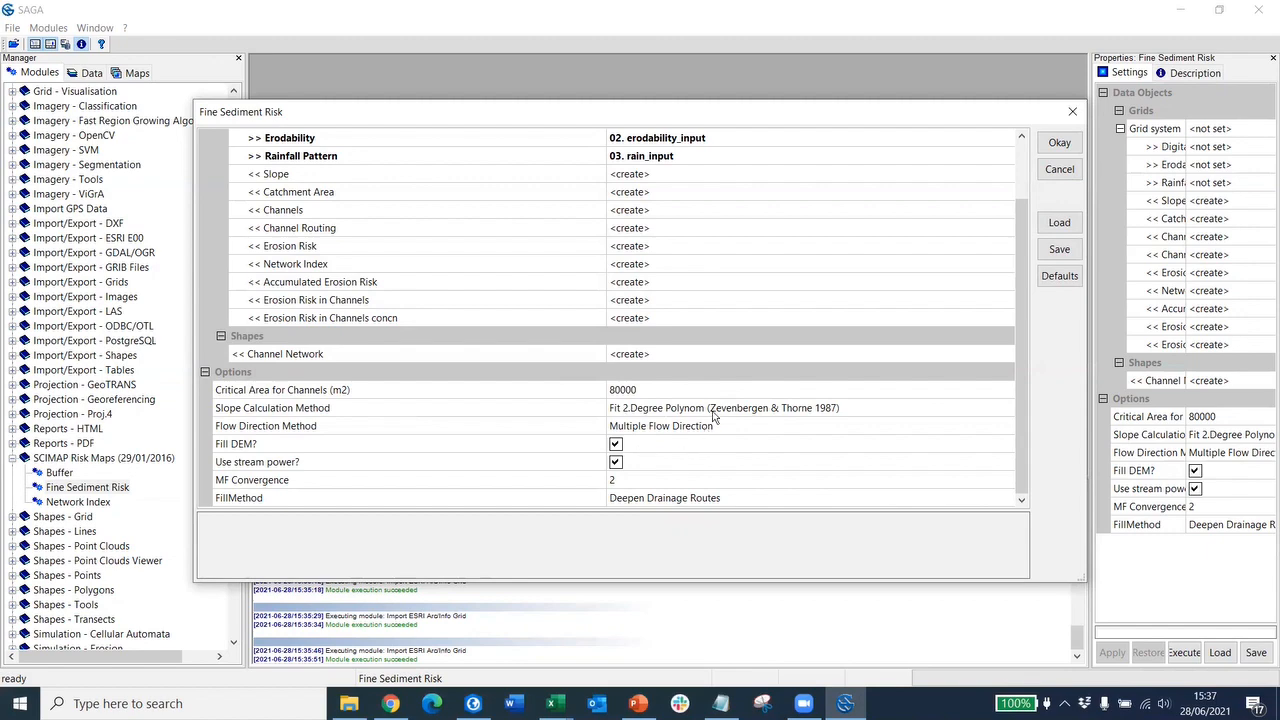
scroll(787, 236, "up", 2)
scroll(852, 302, "down", 2)
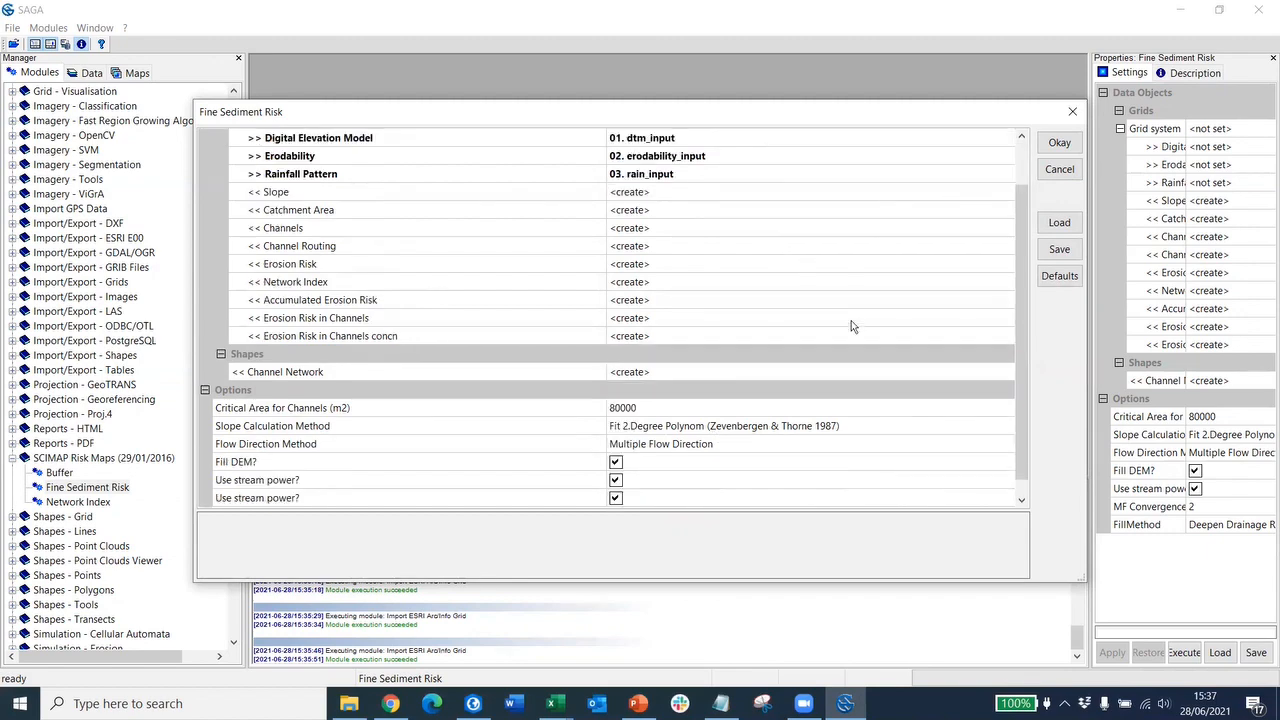
scroll(851, 320, "up", 2)
left_click(1057, 142)
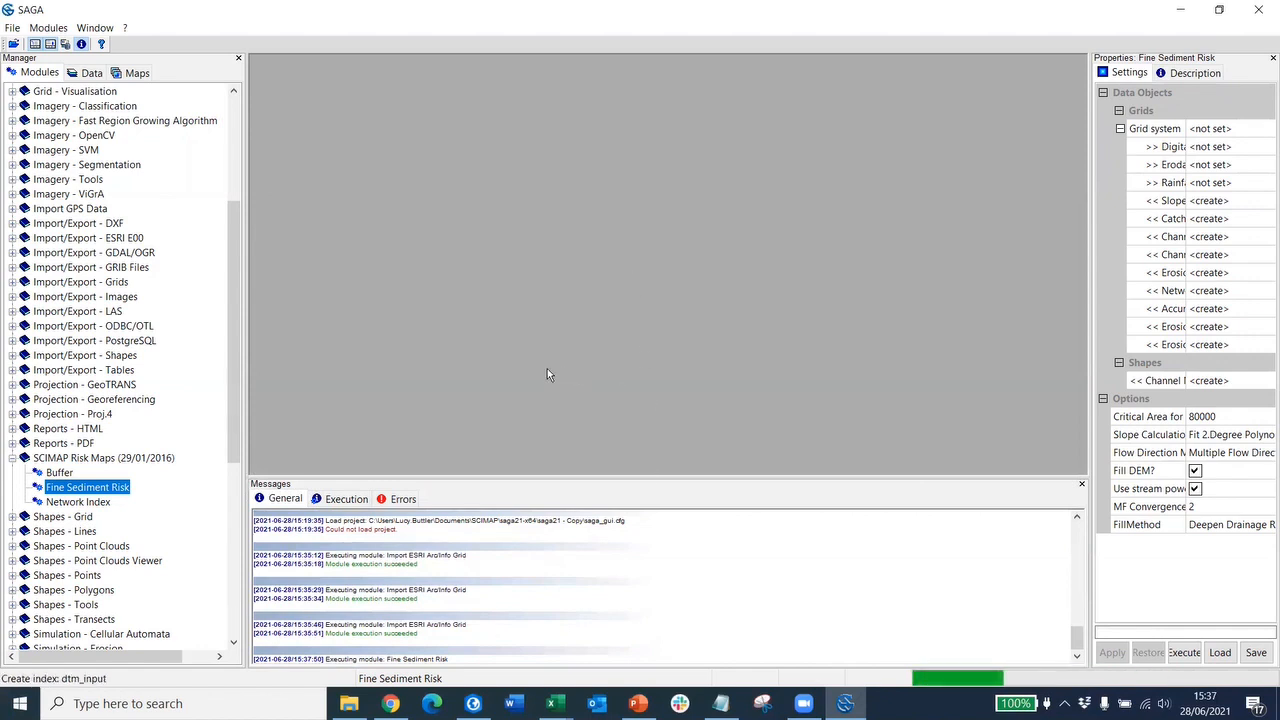
- Show the data.gov.uk National LIDAR Programme dataset page in Chrome
mouse_move(390, 703)
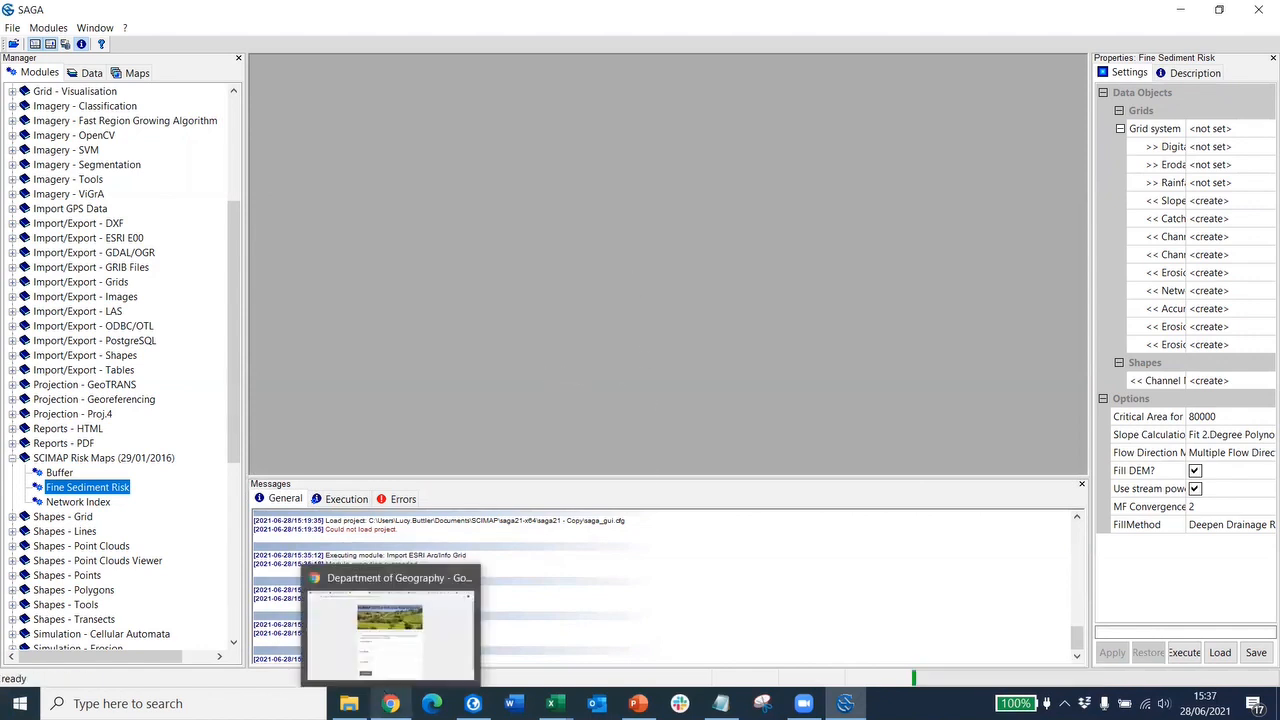
left_click(390, 625)
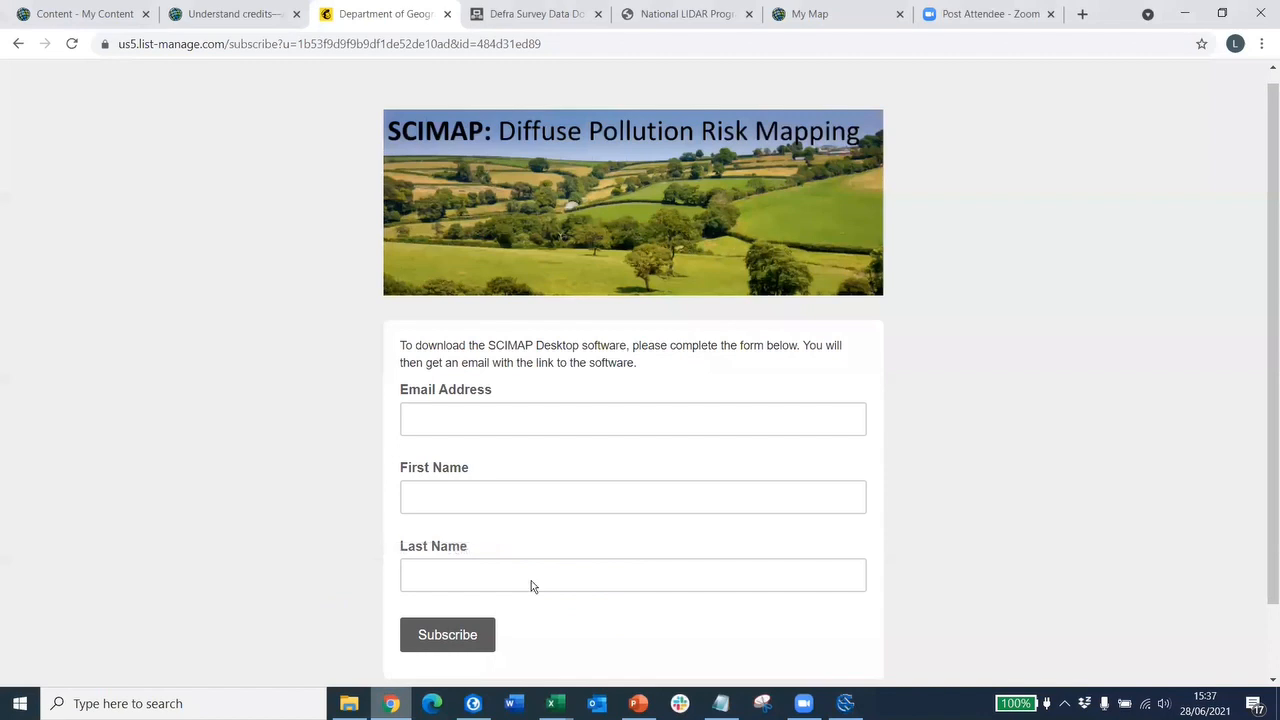
left_click(669, 13)
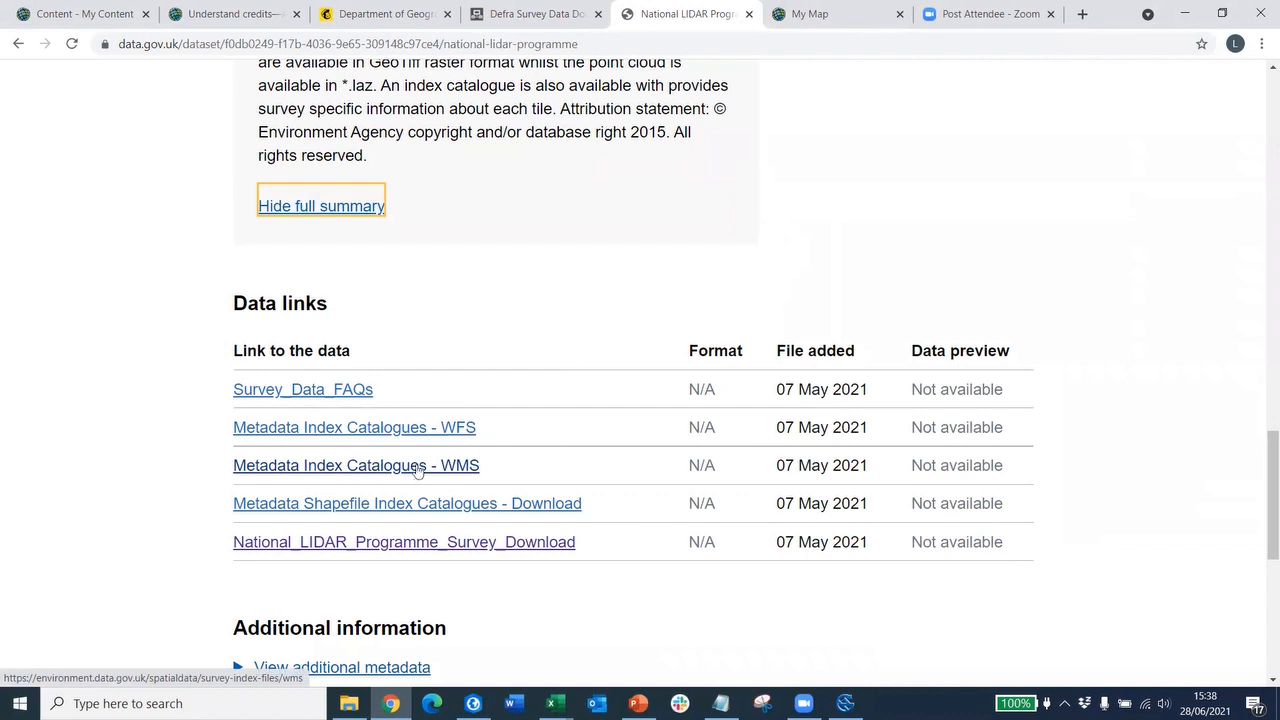
- Open My Map and pan the LIDAR Composite 2m 2020 extents from Cumbria to the Yorkshire Dales and back
left_click(813, 16)
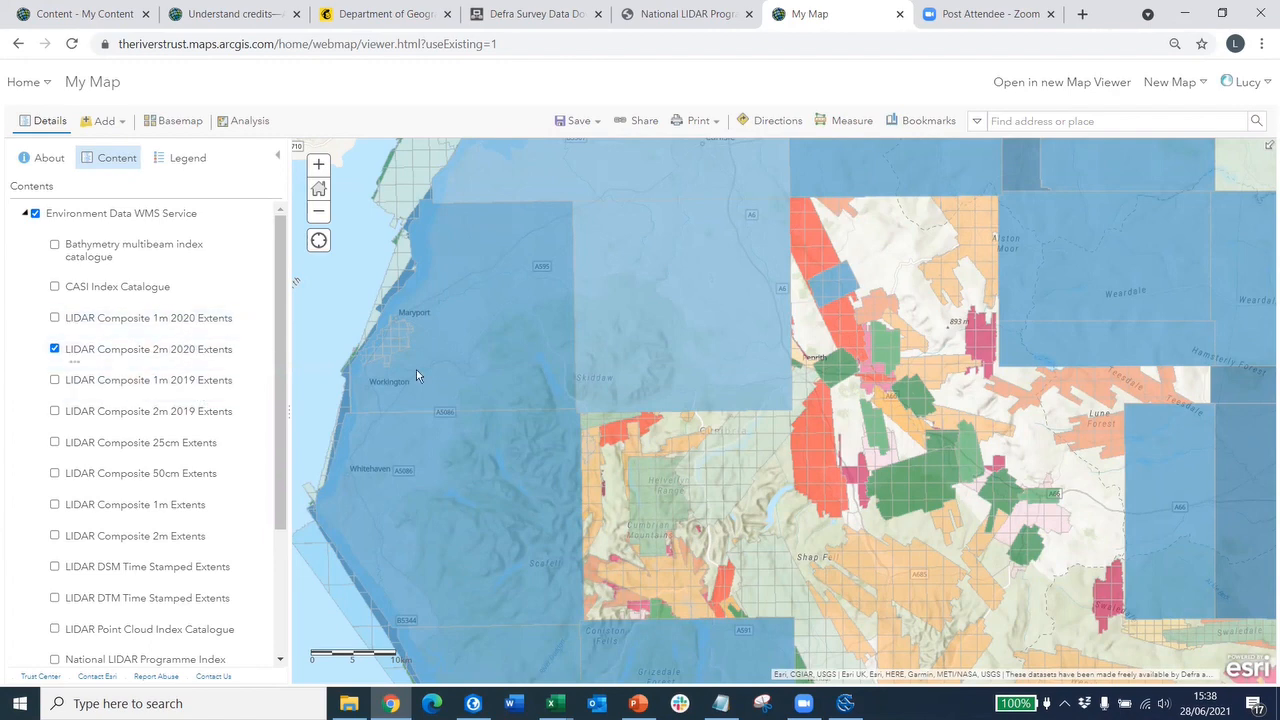
left_click_drag(1028, 638, 900, 440)
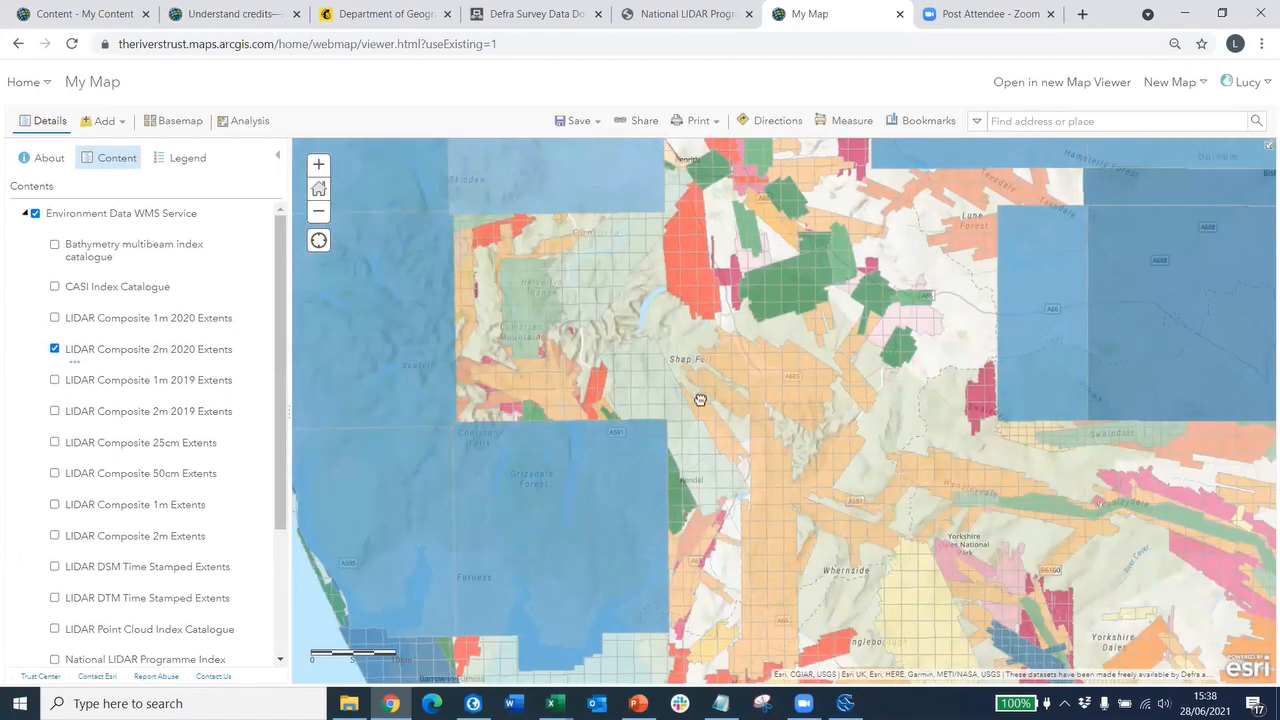
left_click_drag(822, 588, 650, 372)
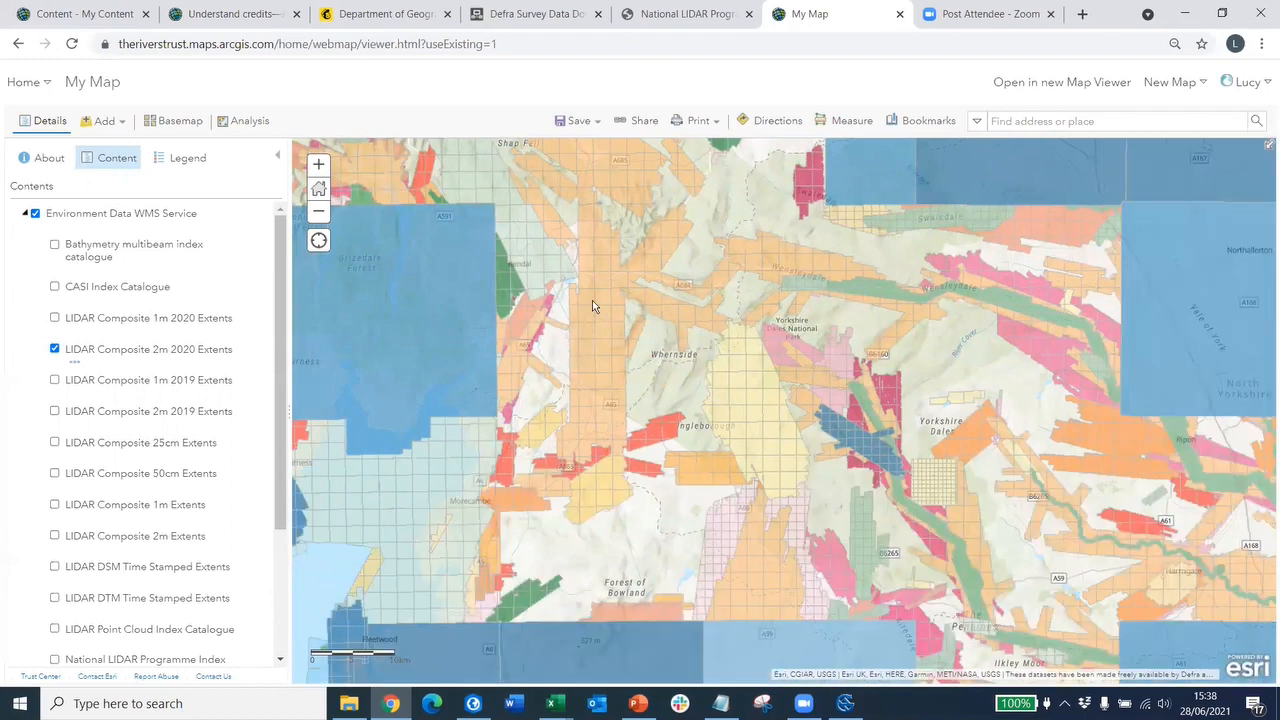
left_click_drag(592, 300, 785, 425)
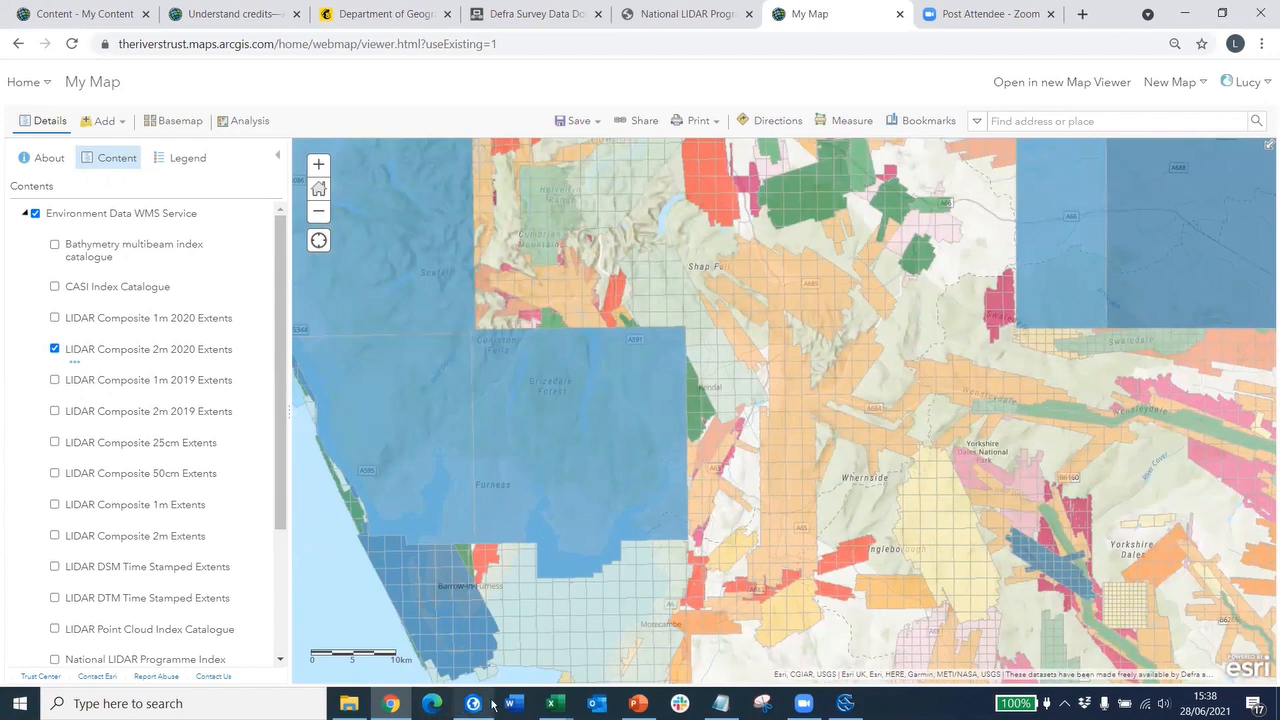
- Return to SAGA and list the Slope, Erosion Risk, Connectivity and channel output grids
left_click(845, 703)
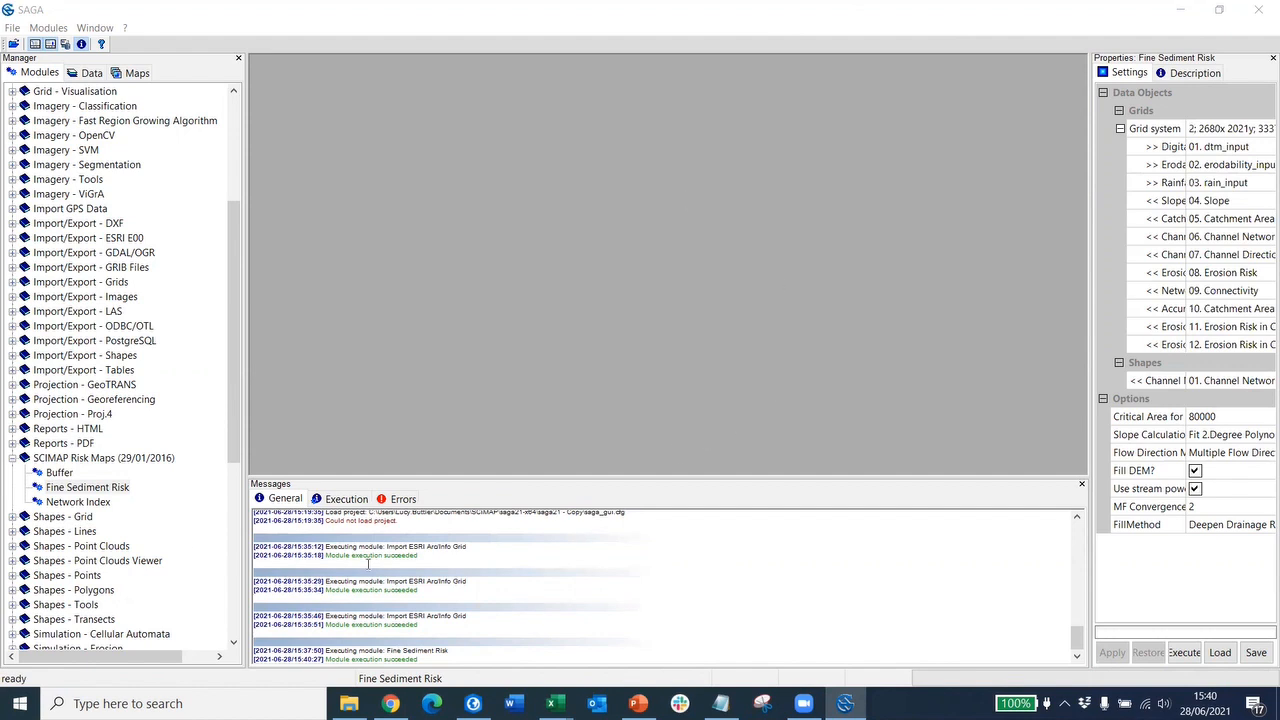
left_click(86, 76)
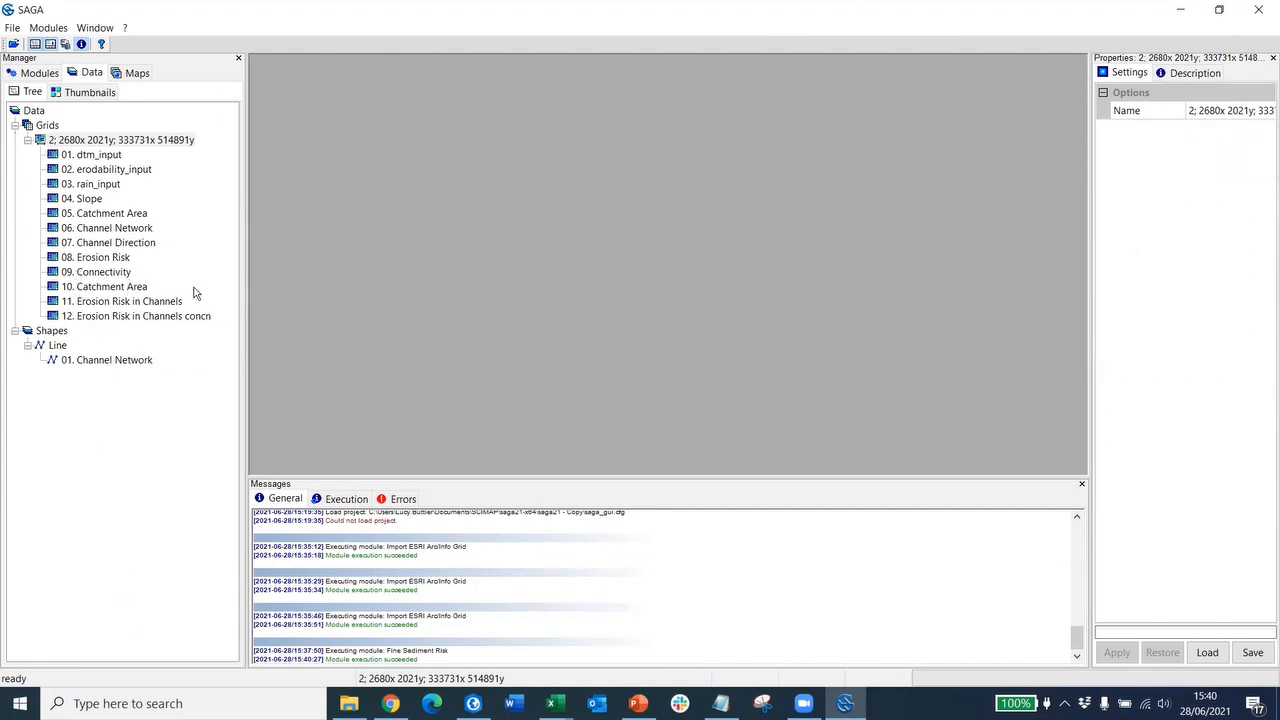
- Display the Erosion Risk grid in an enlarged map window, then return to the module list
double_click(100, 258)
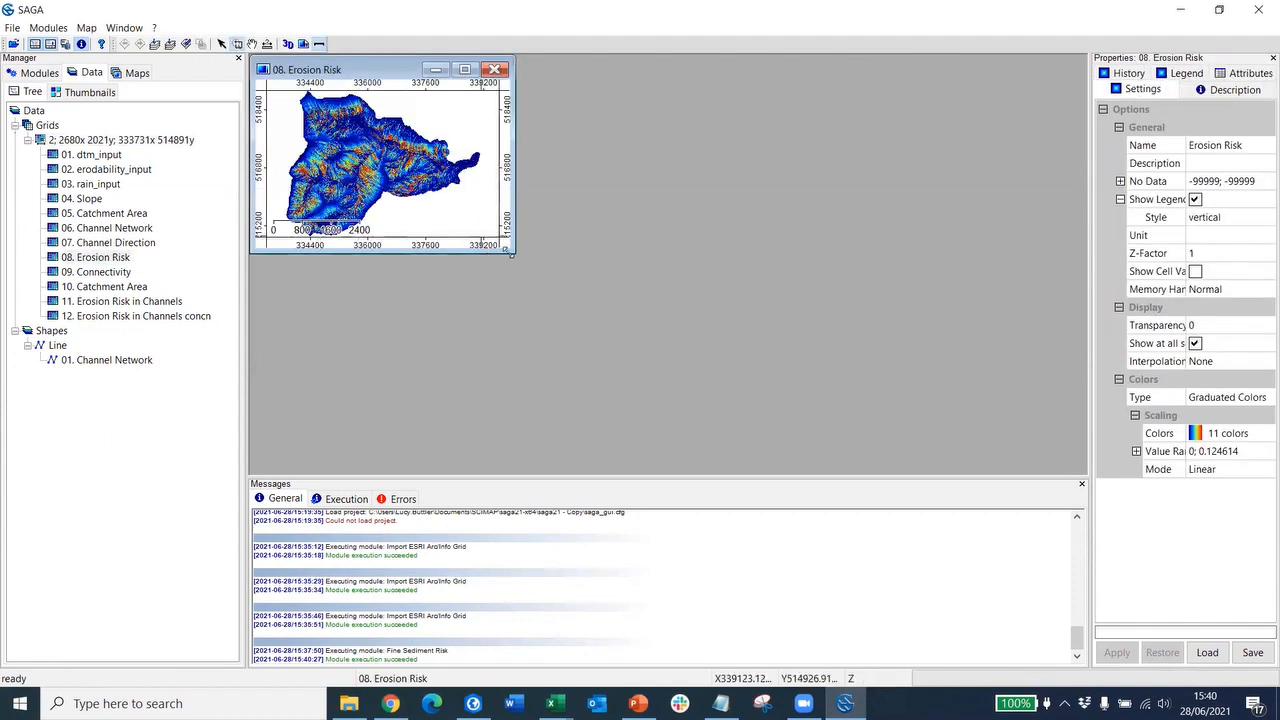
left_click_drag(515, 255, 838, 408)
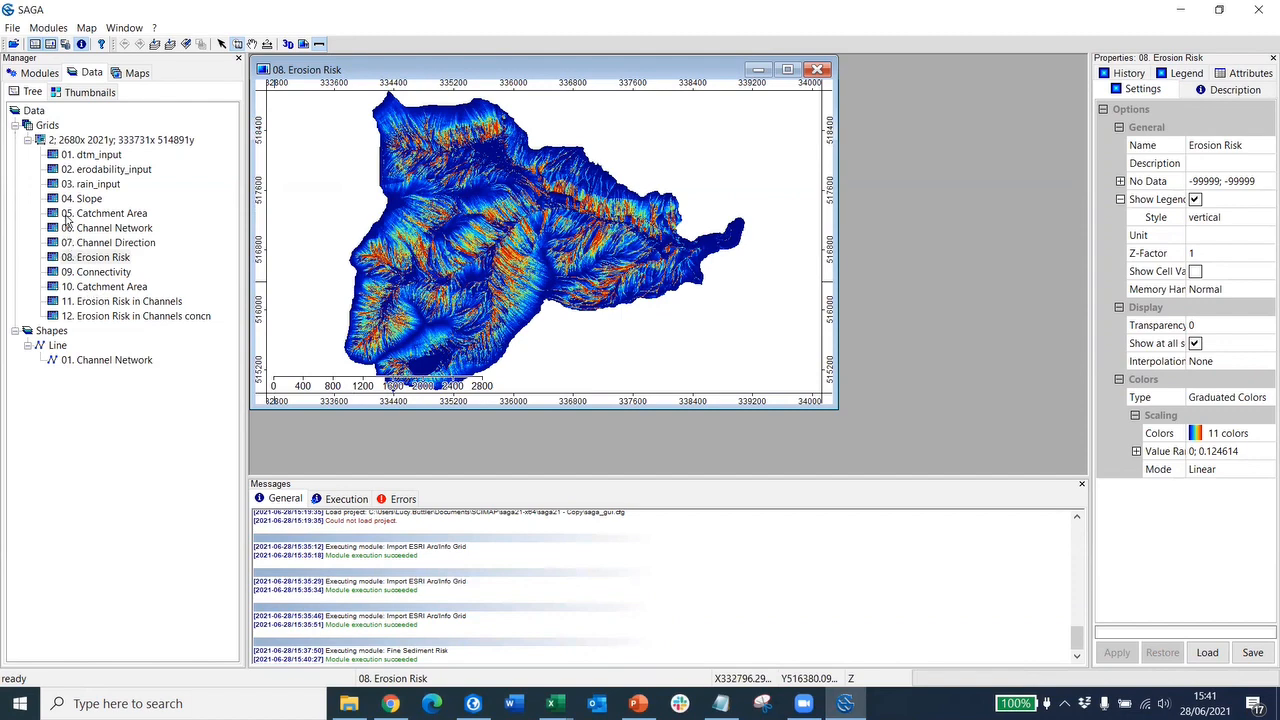
left_click(33, 75)
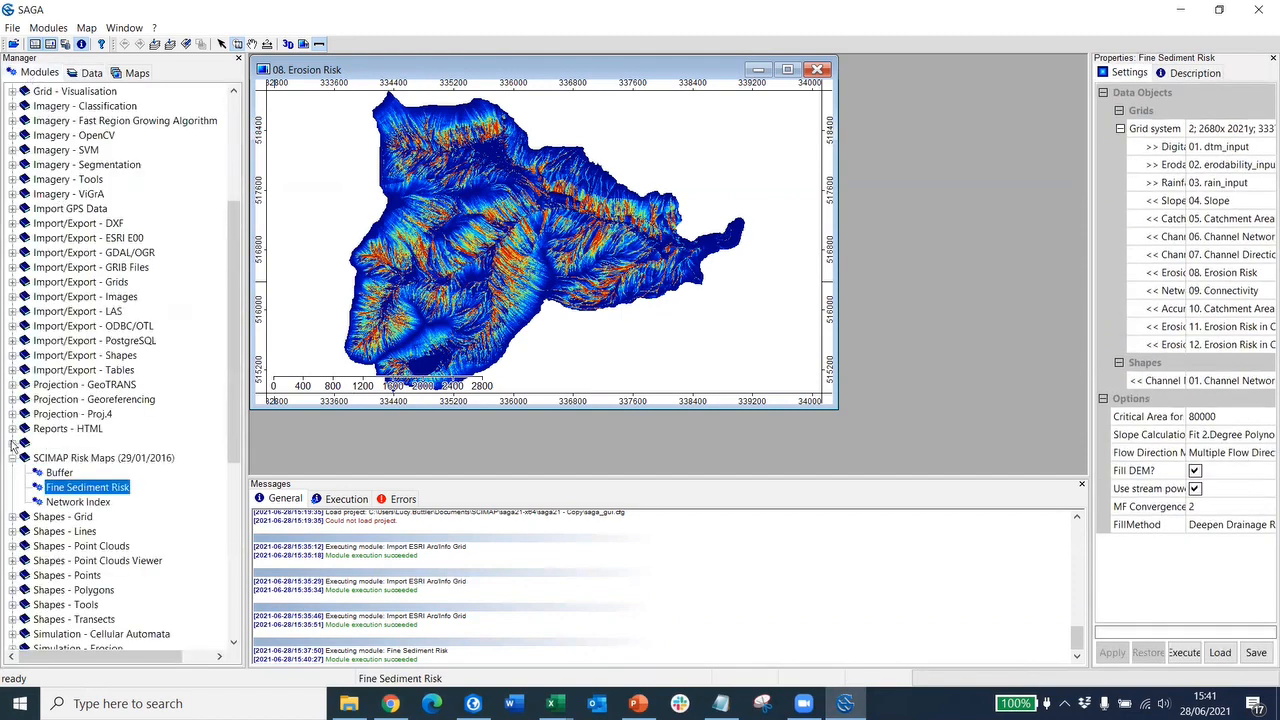
- Open Export ESRI Arc/Info Grid from Import/Export - Grids and choose the 2680x 2021y grid system
left_click(12, 458)
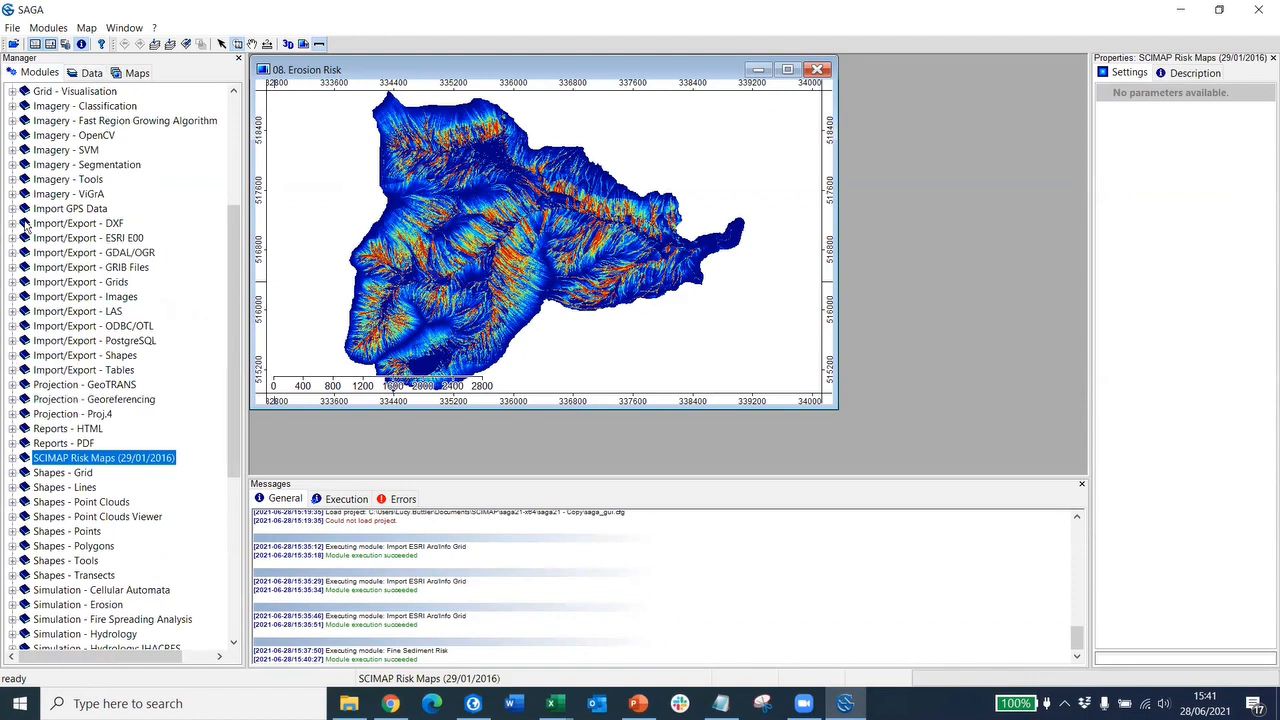
left_click(12, 284)
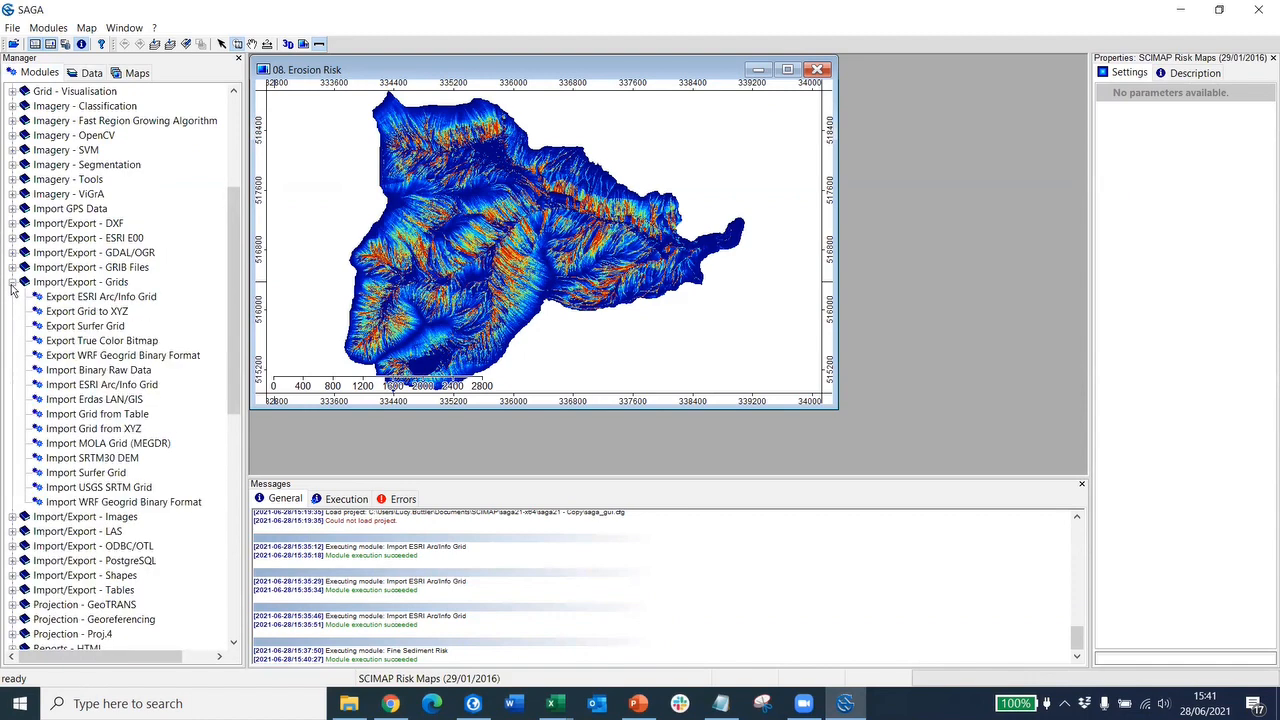
double_click(68, 300)
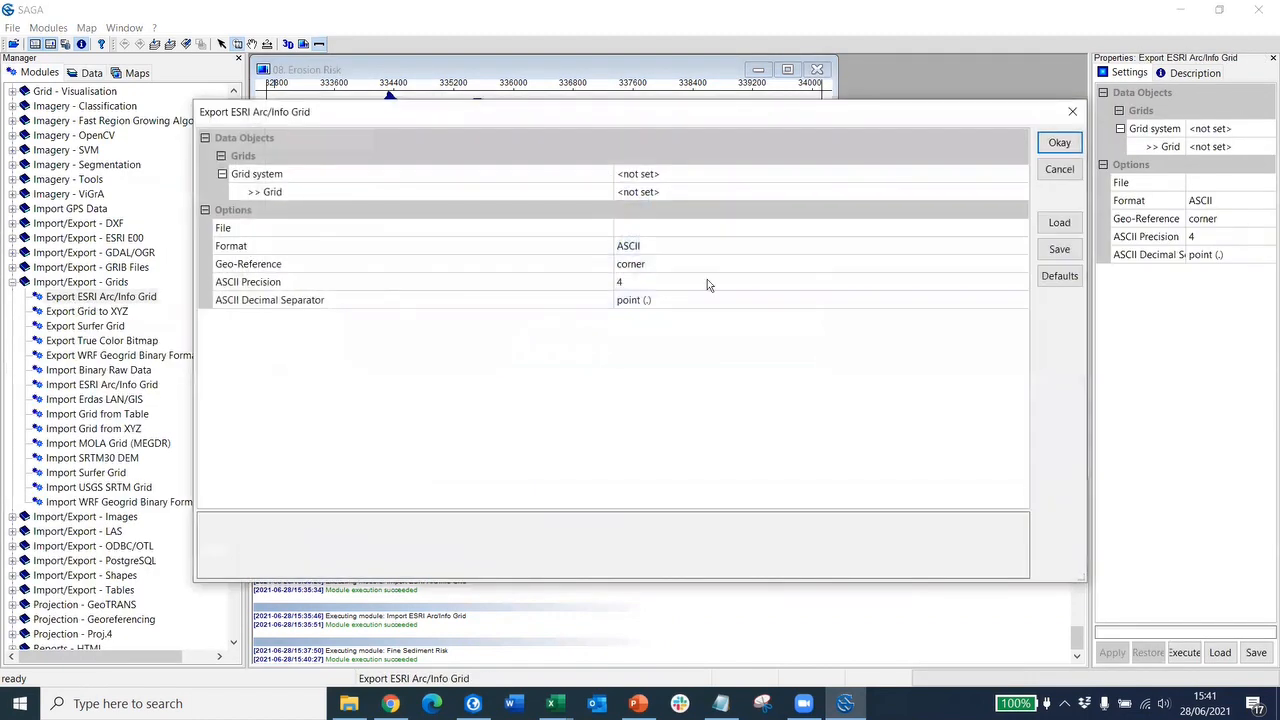
left_click(898, 176)
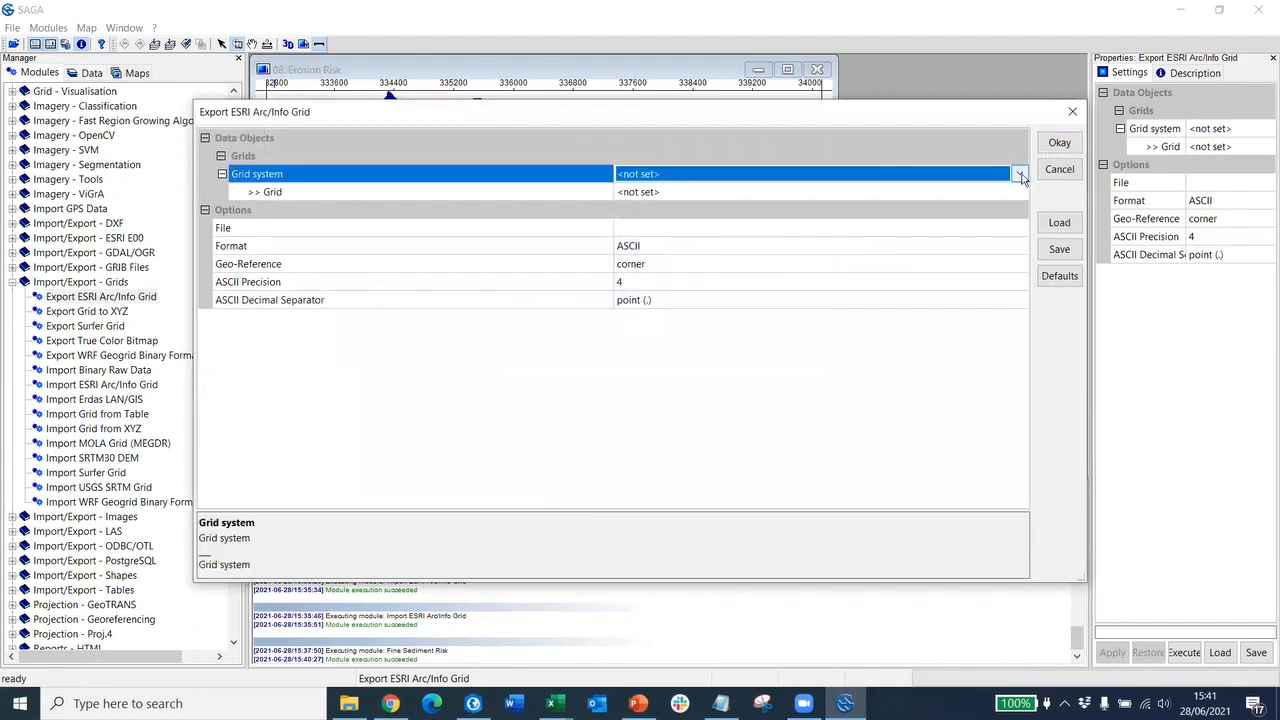
left_click(1019, 174)
left_click(941, 192)
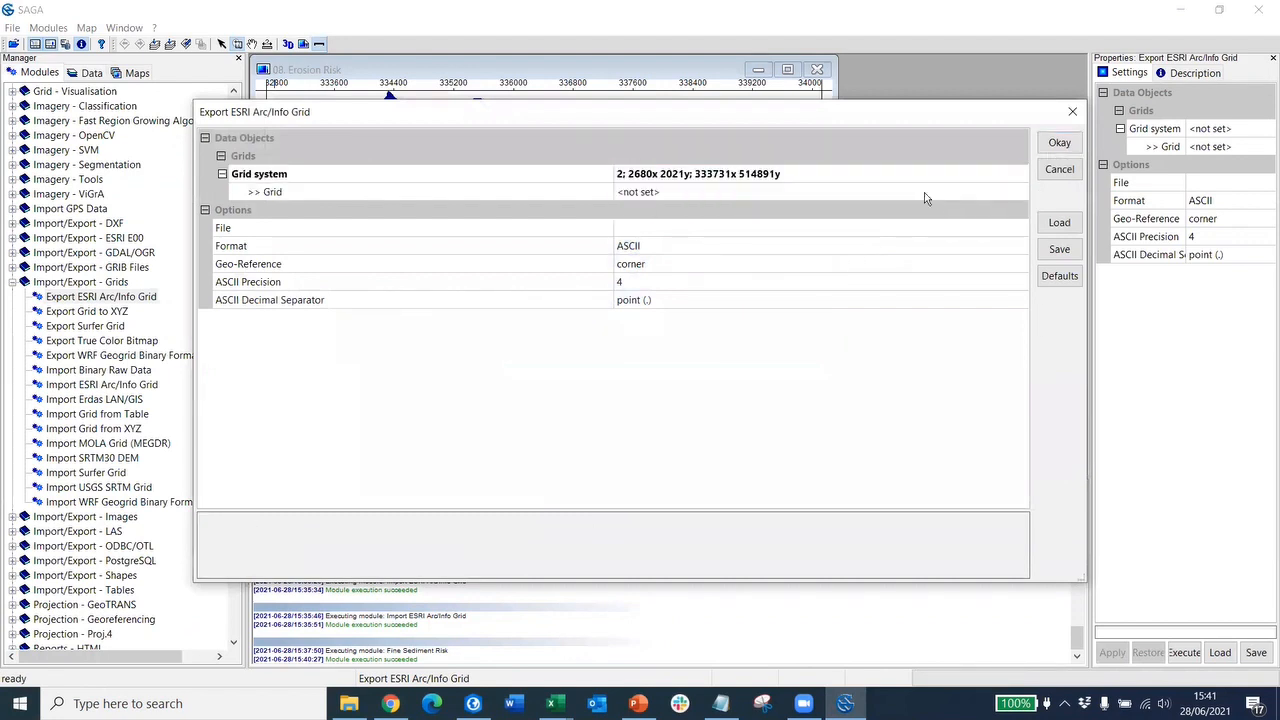
- Select 08. Erosion Risk as the grid to export and browse for the output file location
left_click(927, 194)
left_click(1019, 192)
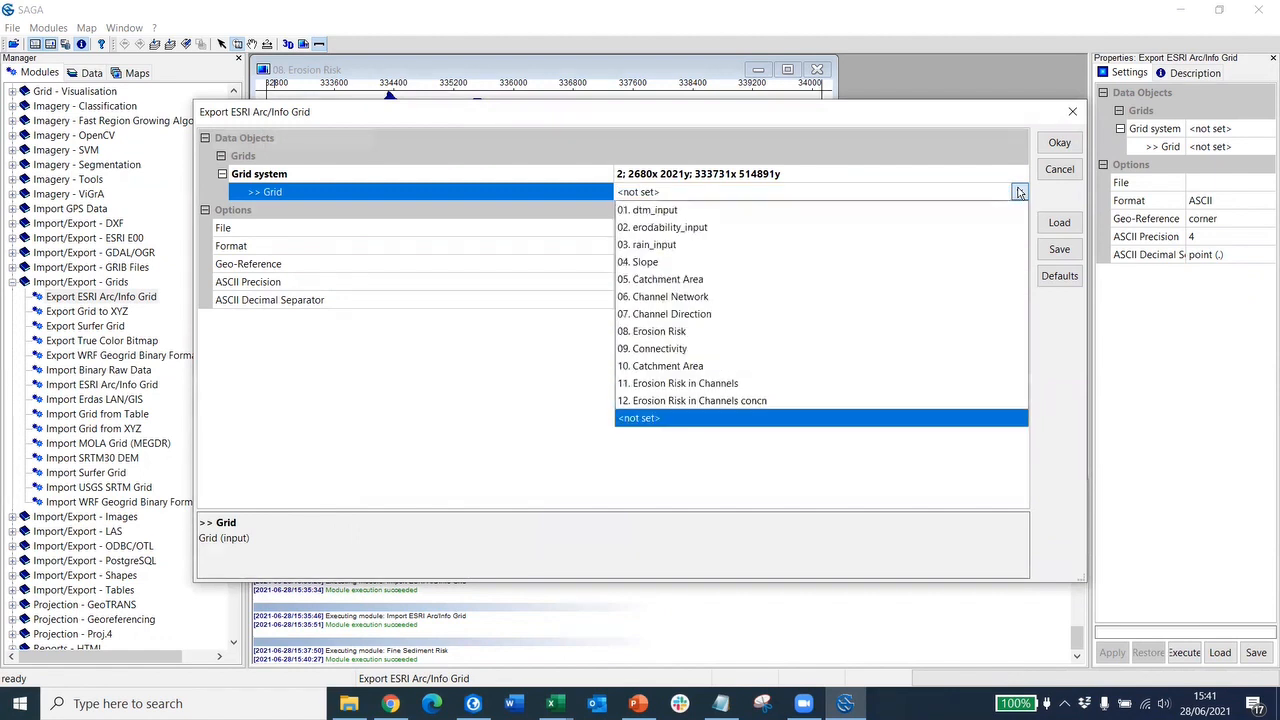
left_click(873, 339)
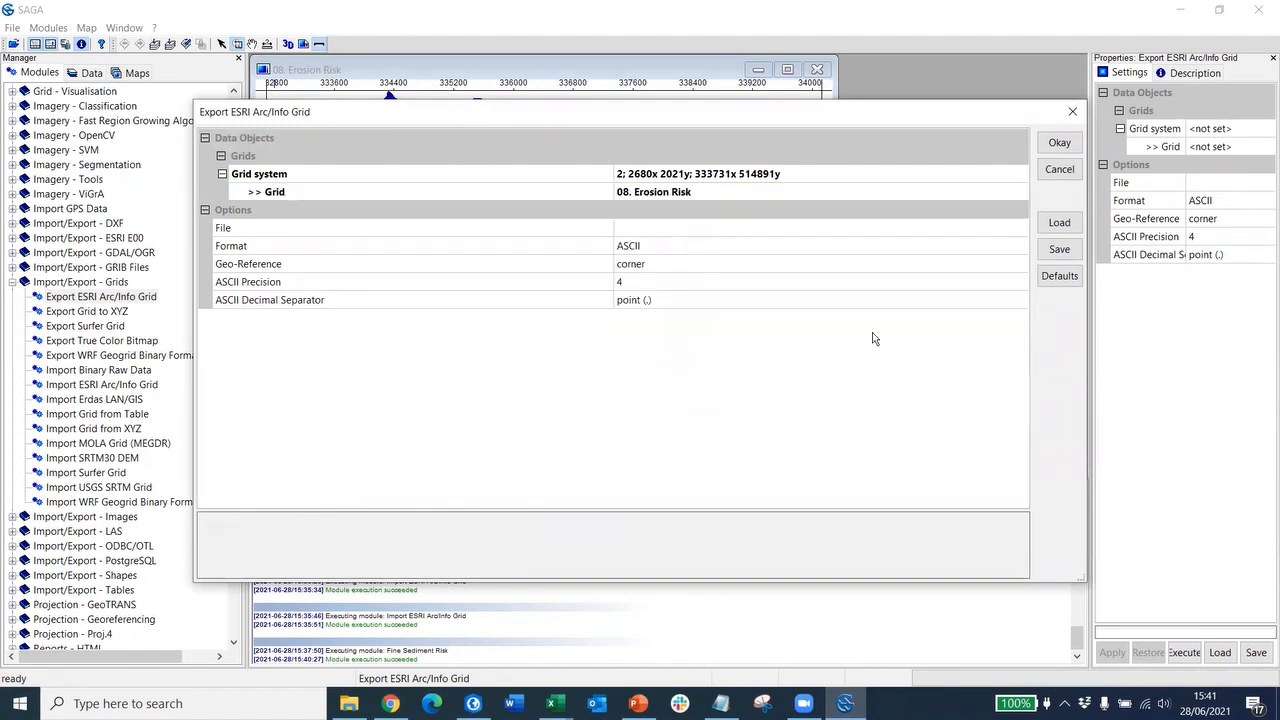
left_click(993, 230)
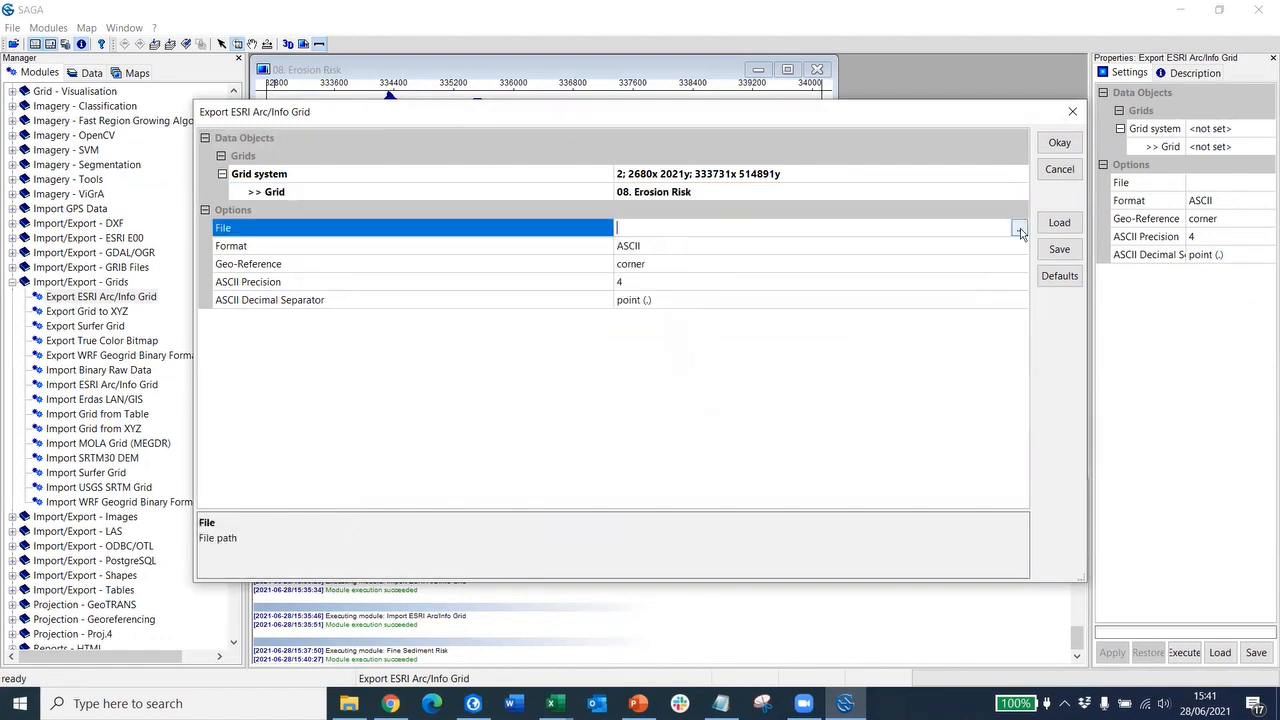
left_click(1019, 230)
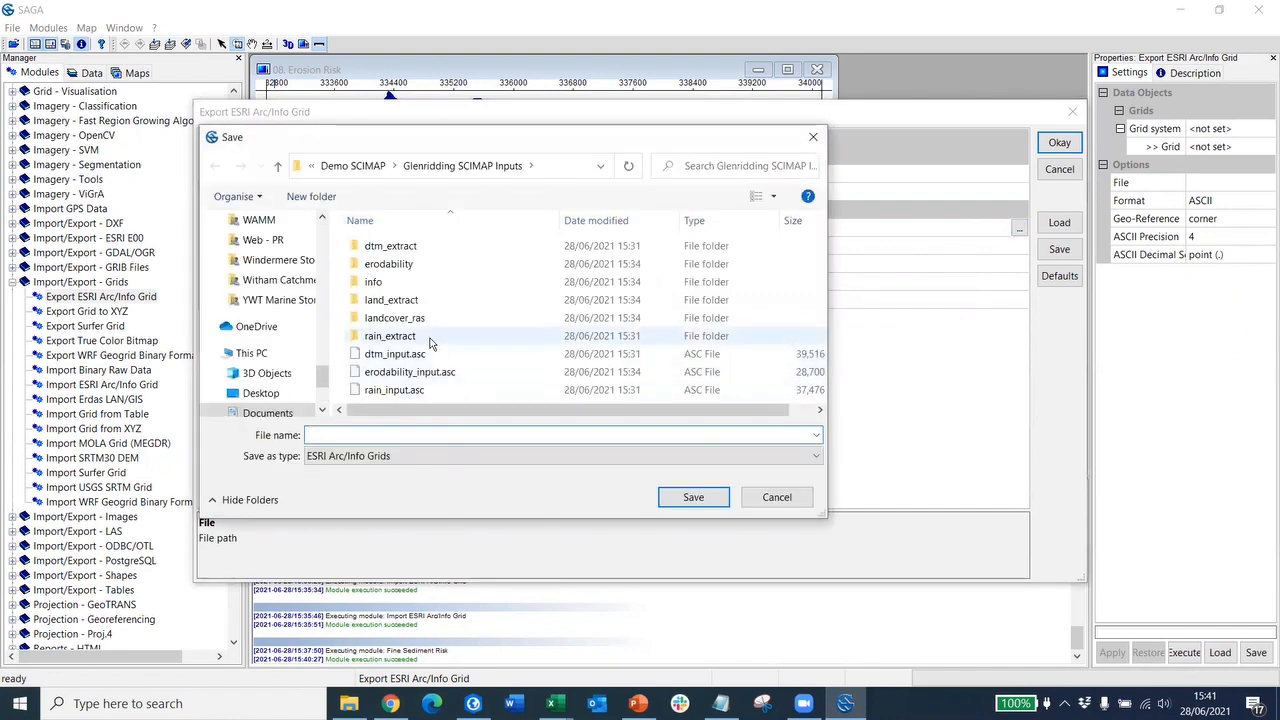
- Create a new folder named 'Glenridding SCIMAP Outputs' inside Demo SCIMAP
left_click(365, 165)
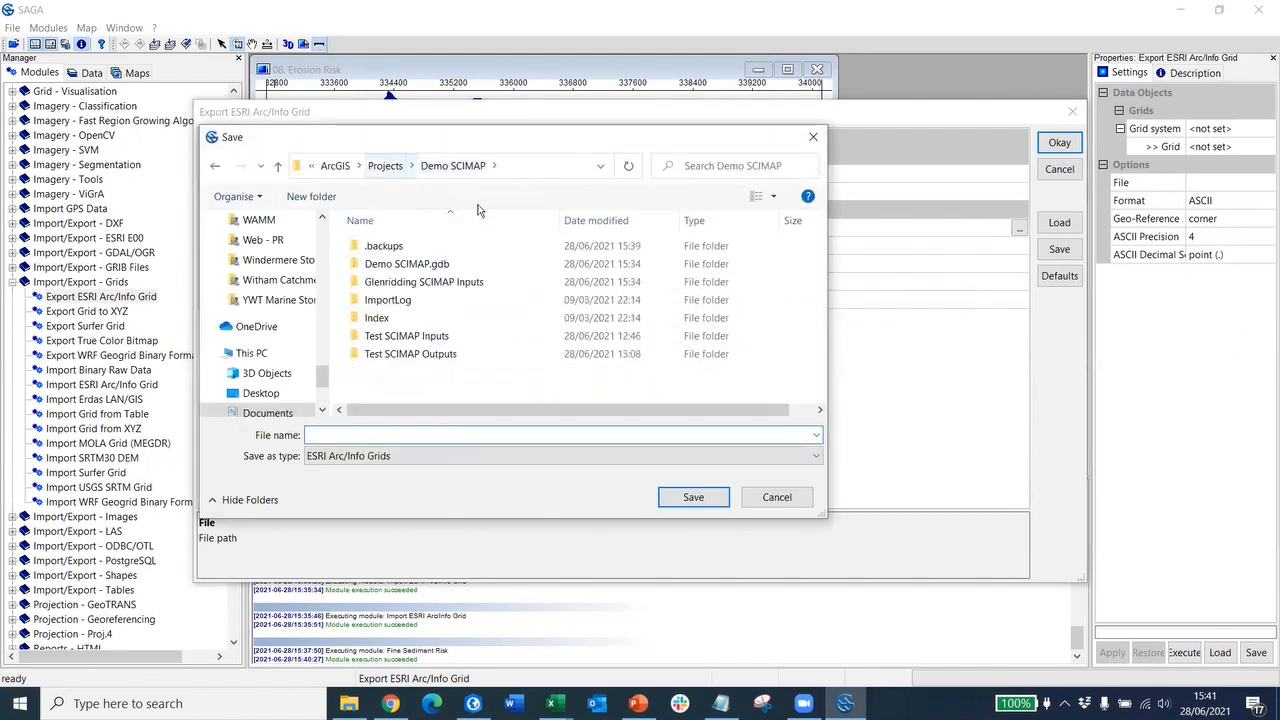
right_click(447, 386)
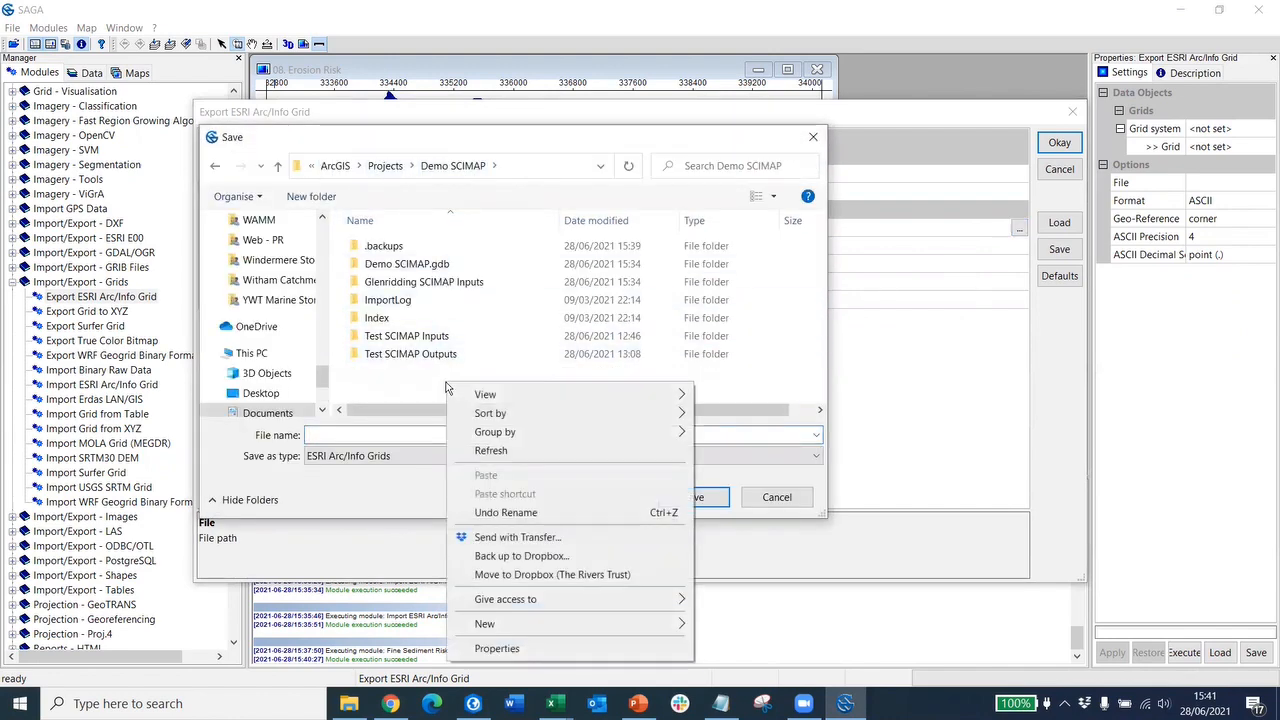
mouse_move(486, 623)
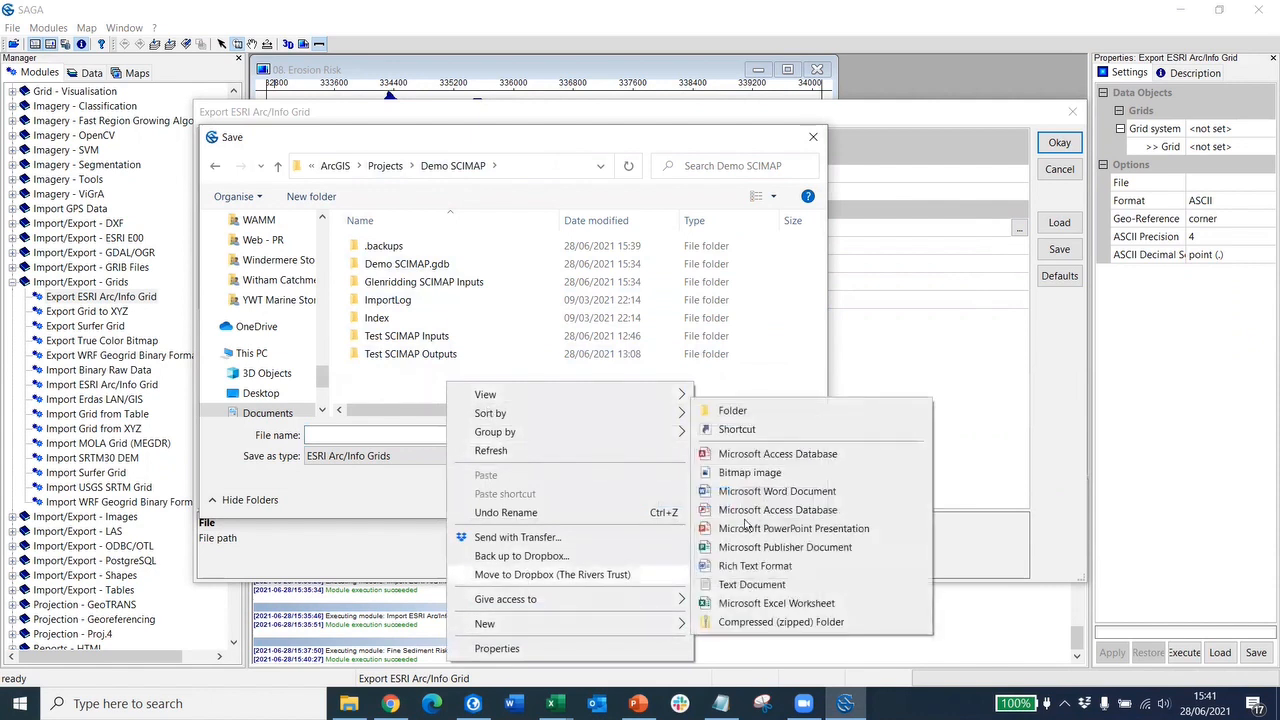
left_click(735, 410)
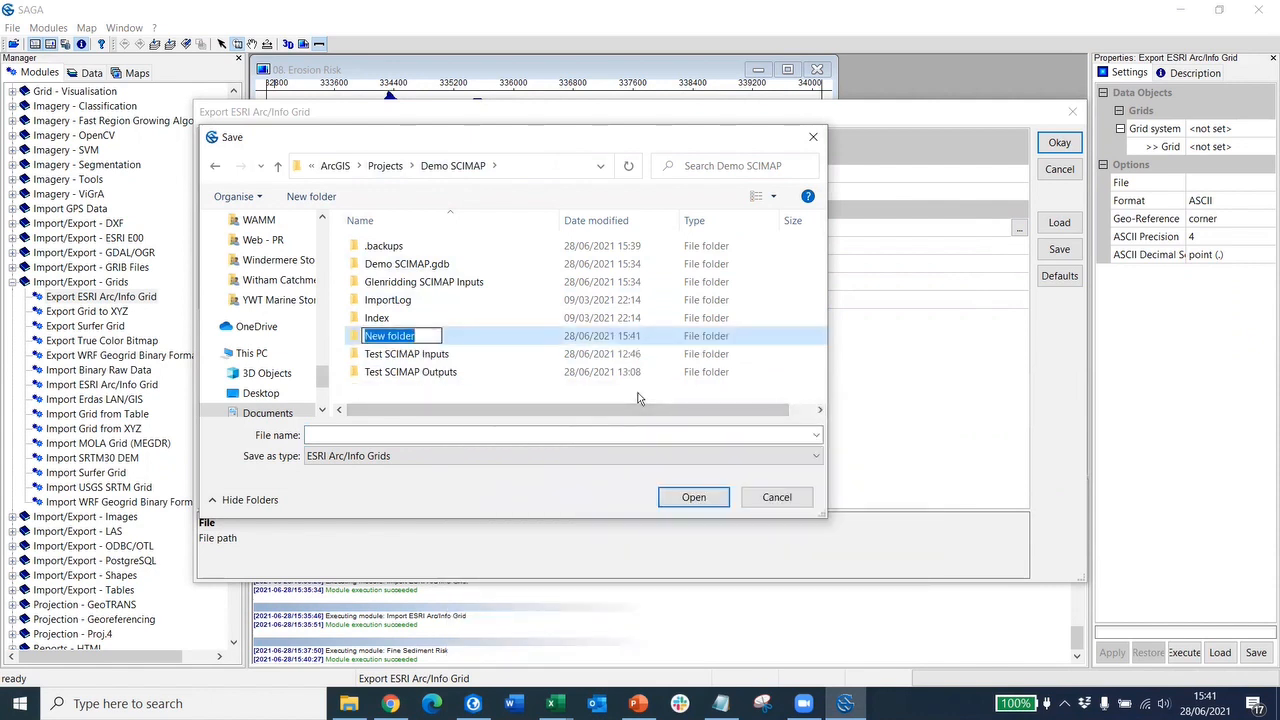
type("Glen")
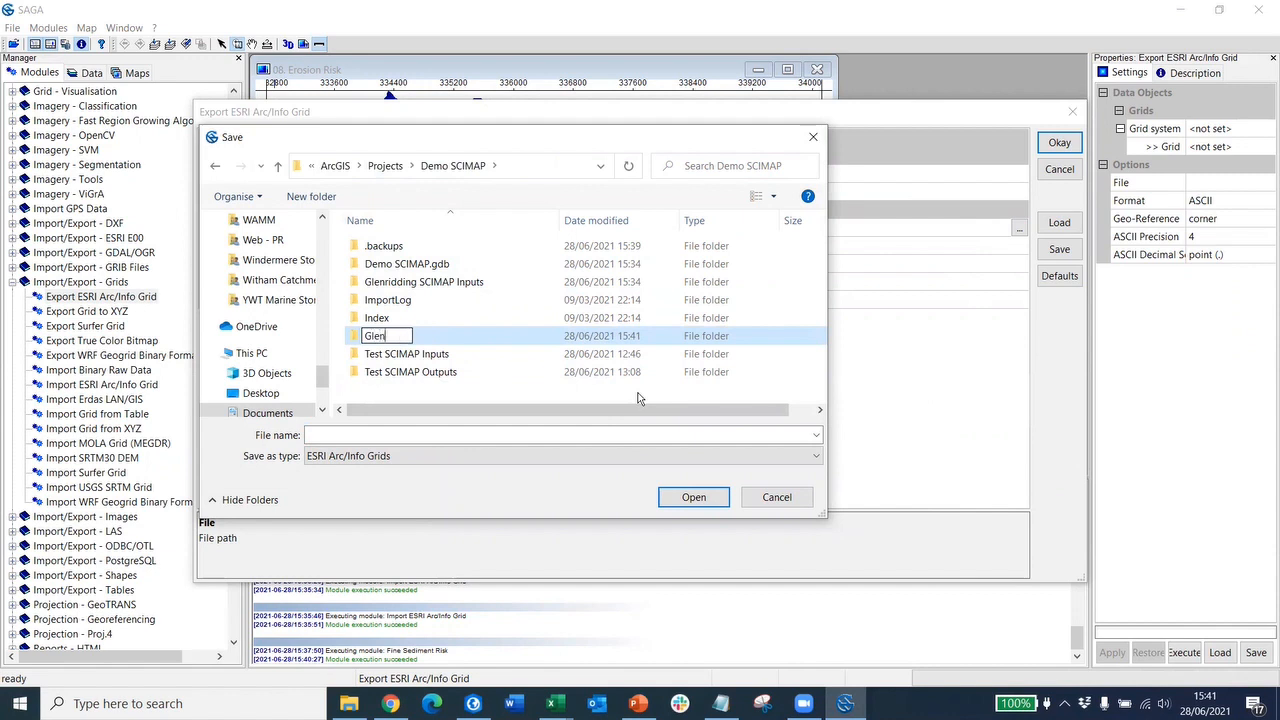
type("ridding SCIMAP")
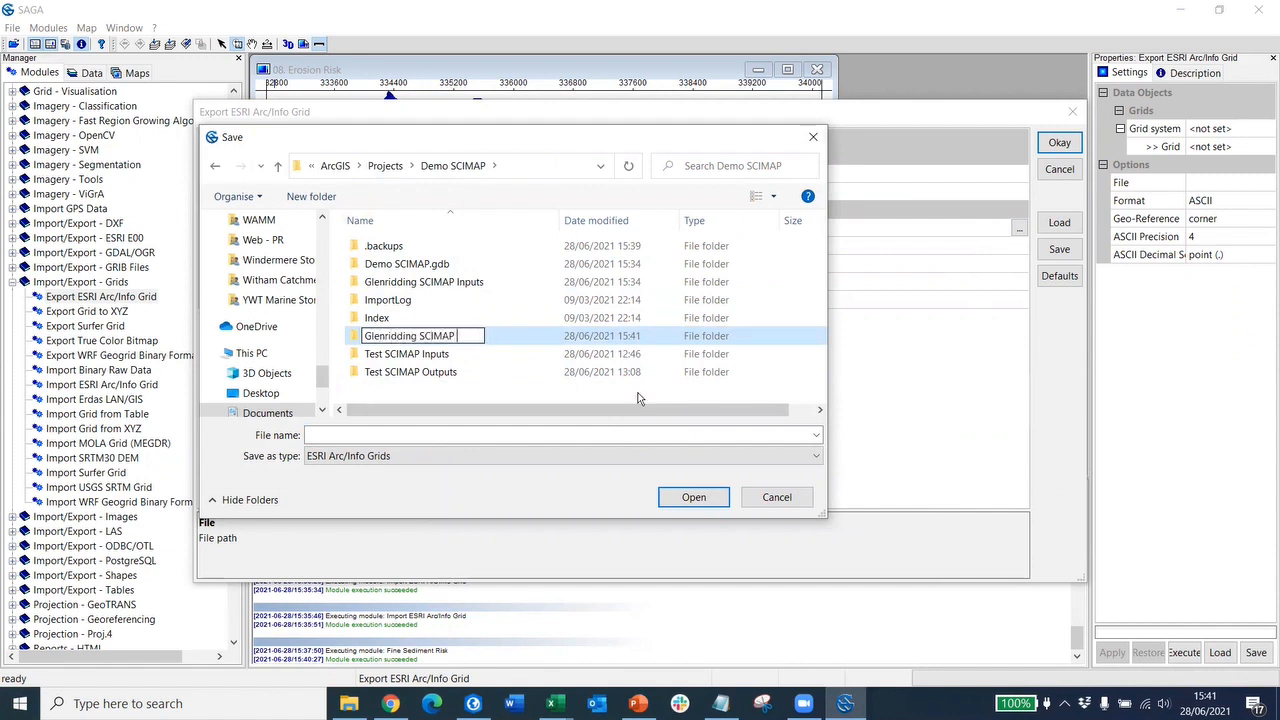
type(" Outputs")
left_click(480, 372)
- Save the export file as ErosionRisk inside the new Glenridding SCIMAP Outputs folder
left_click(480, 372)
left_click(452, 302)
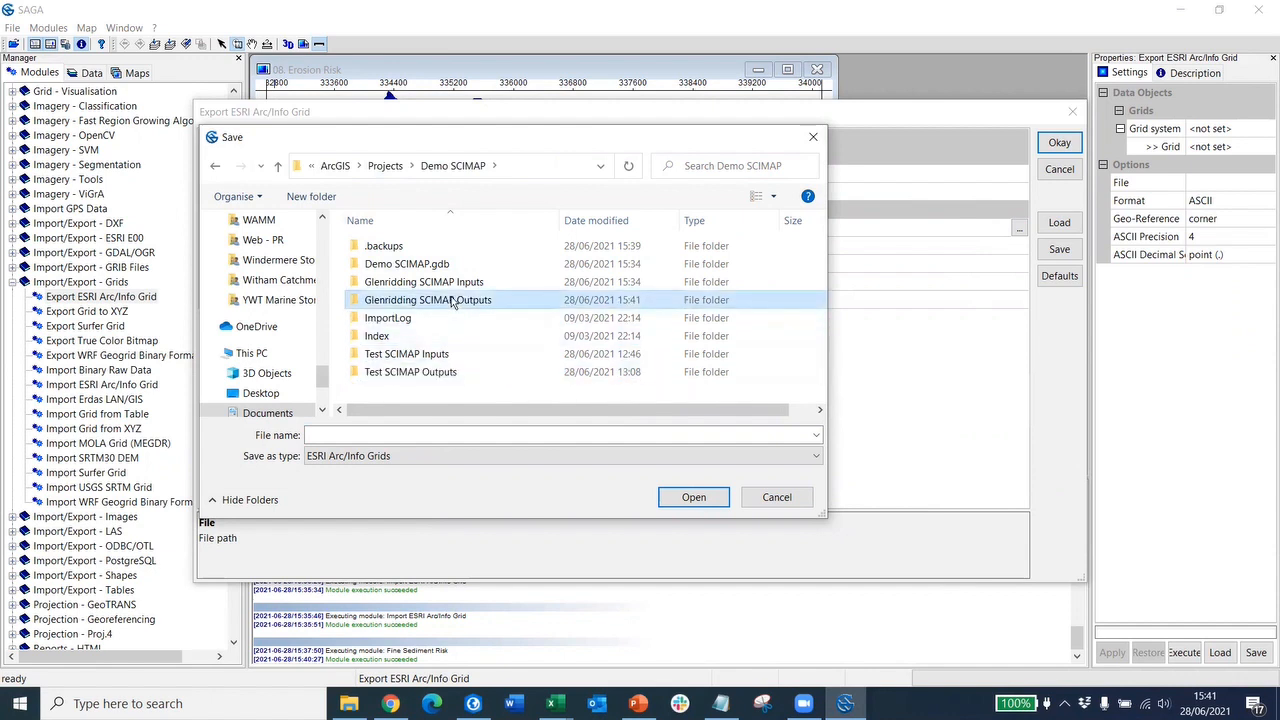
double_click(450, 305)
left_click(395, 437)
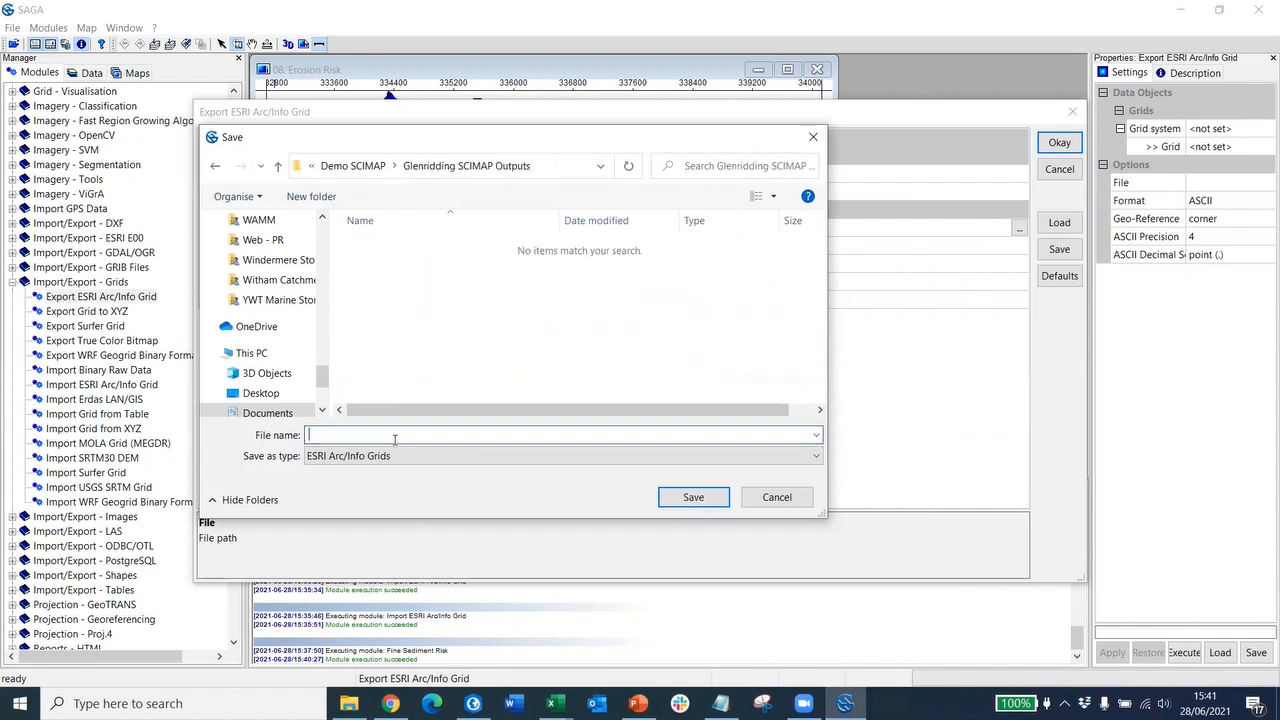
type("ErosionRisk")
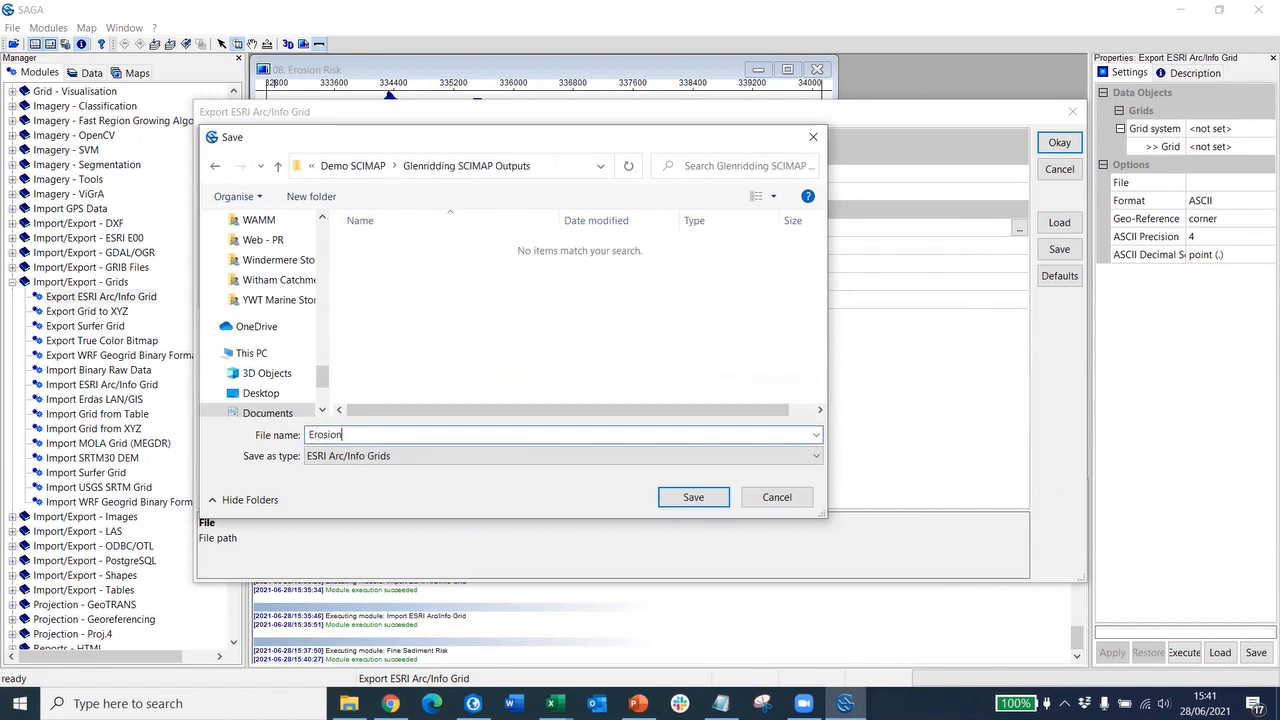
left_click(679, 498)
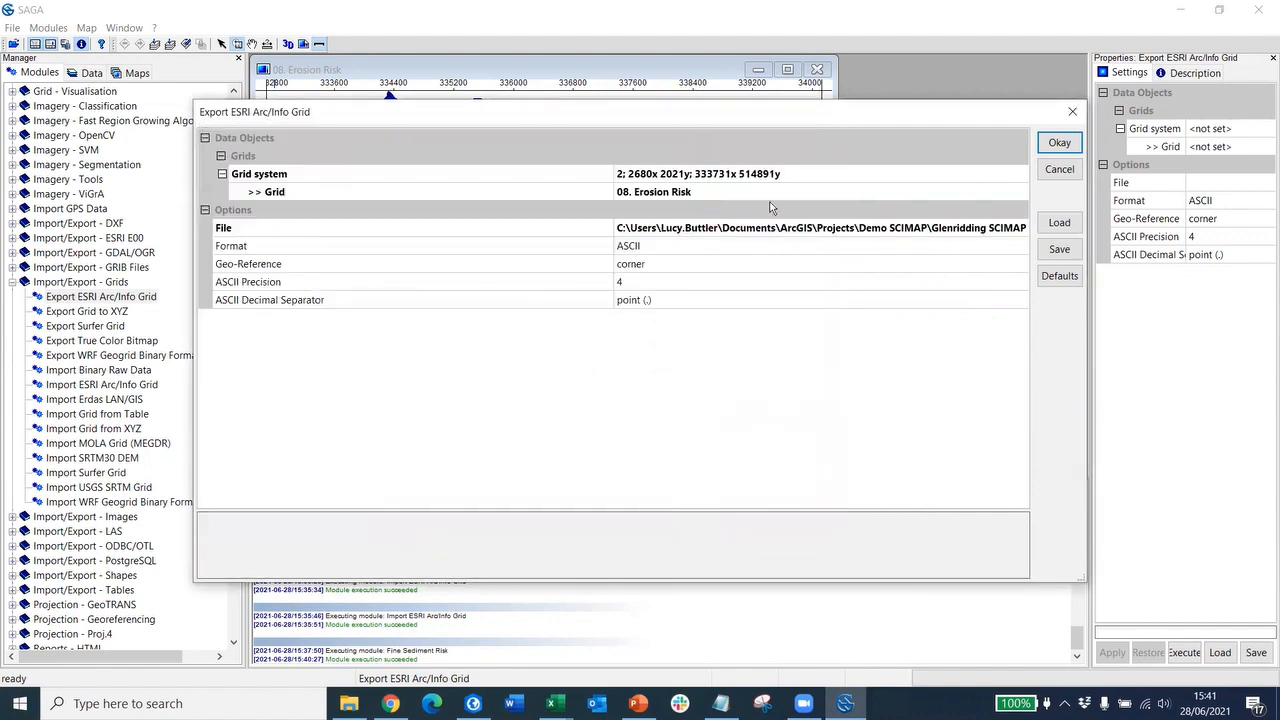
- Run the Erosion Risk ASCII export, then switch over to ArcGIS Pro
left_click(1059, 143)
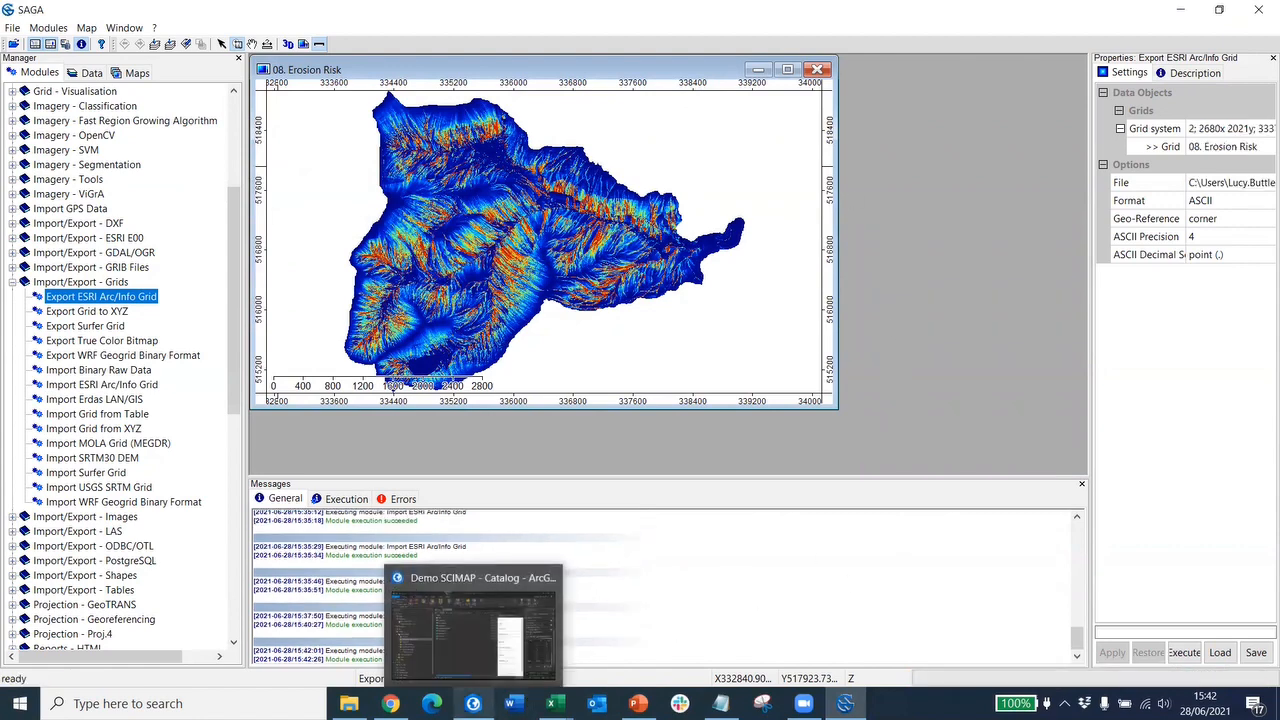
left_click(473, 703)
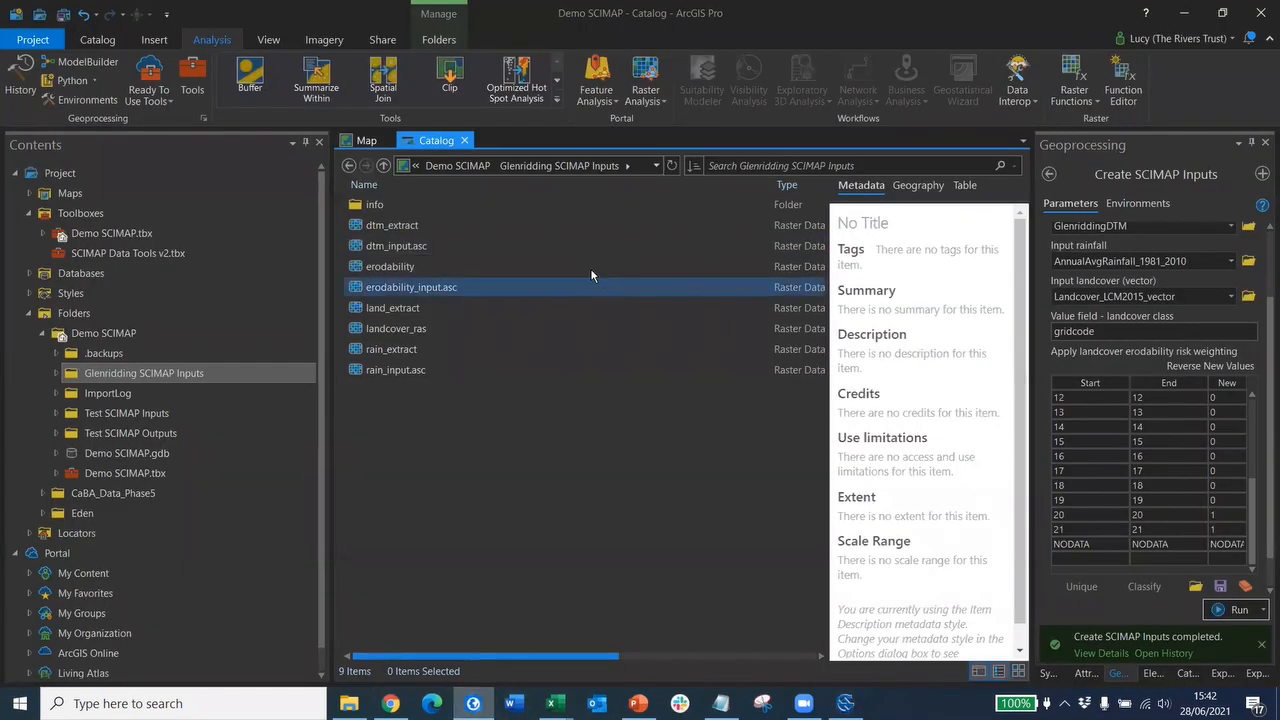
- On the map, hide the Landcover_LCM2015_vector, Glenridding_Catchment and AnnualAvgRainfall_1981_2010 layers
left_click(357, 144)
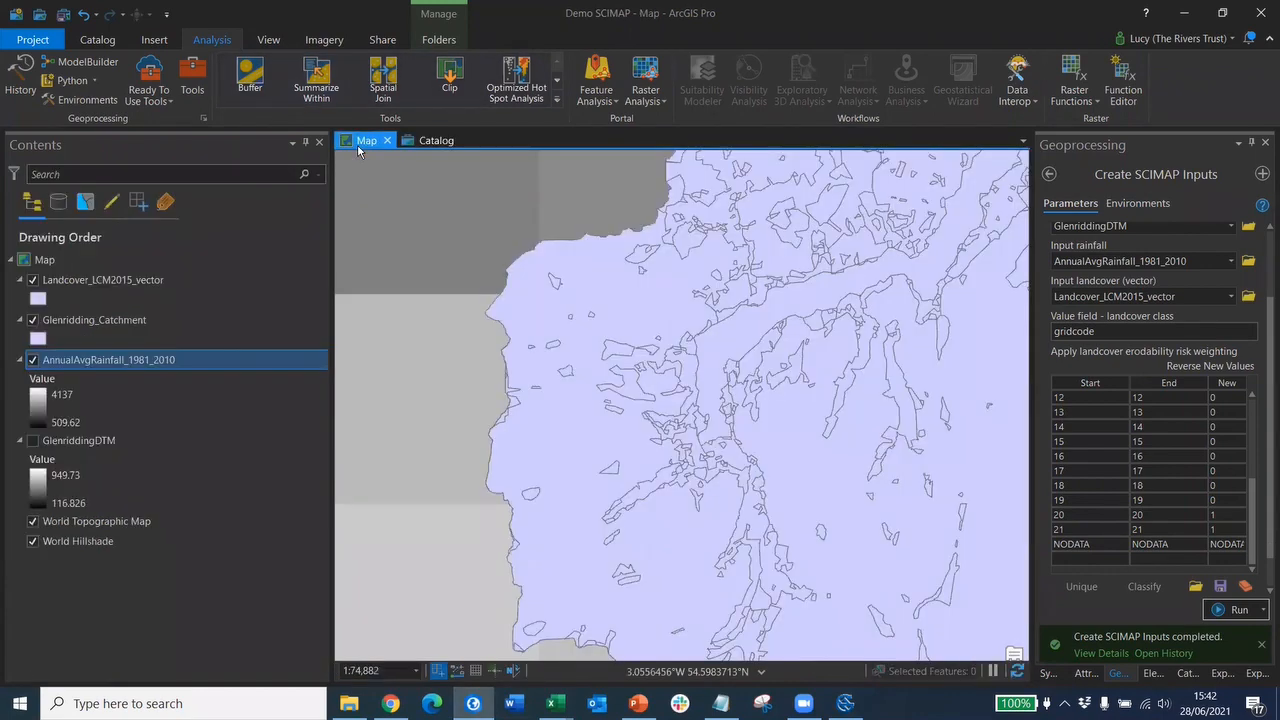
left_click(32, 280)
left_click(32, 321)
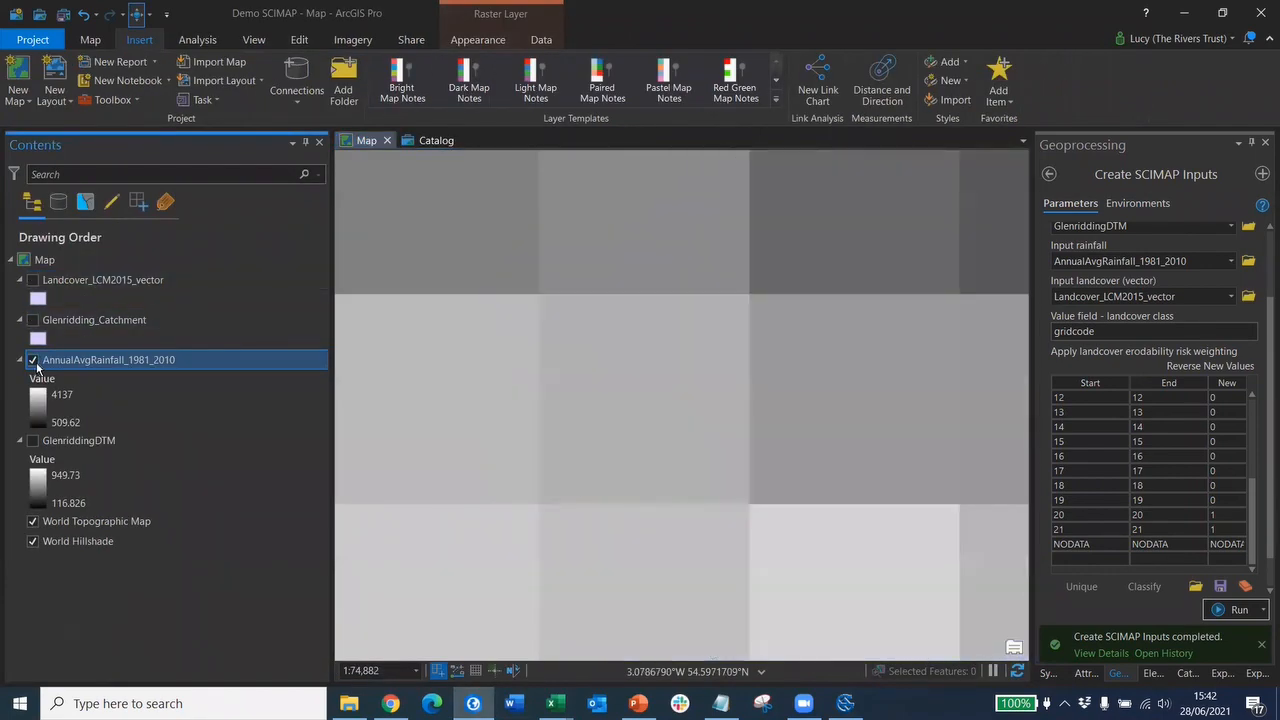
left_click(32, 361)
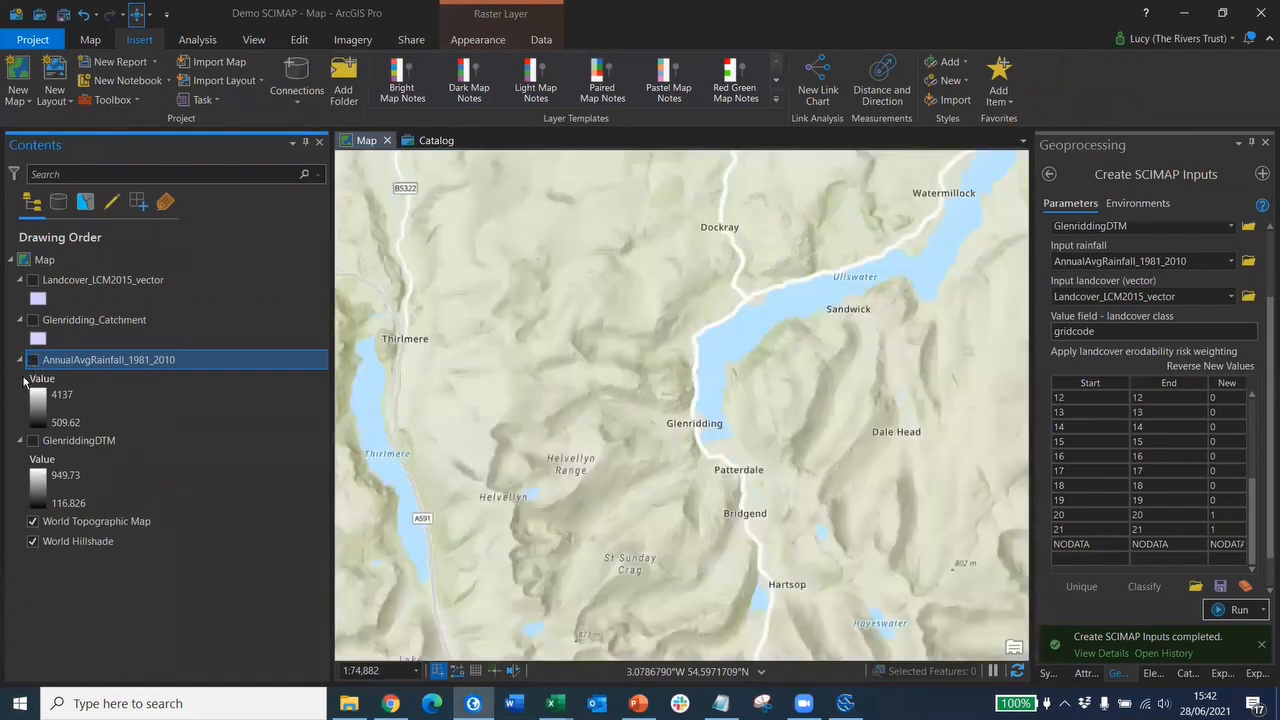
- Search the Geoprocessing tools for 'scimap'
left_click(196, 40)
left_click(192, 88)
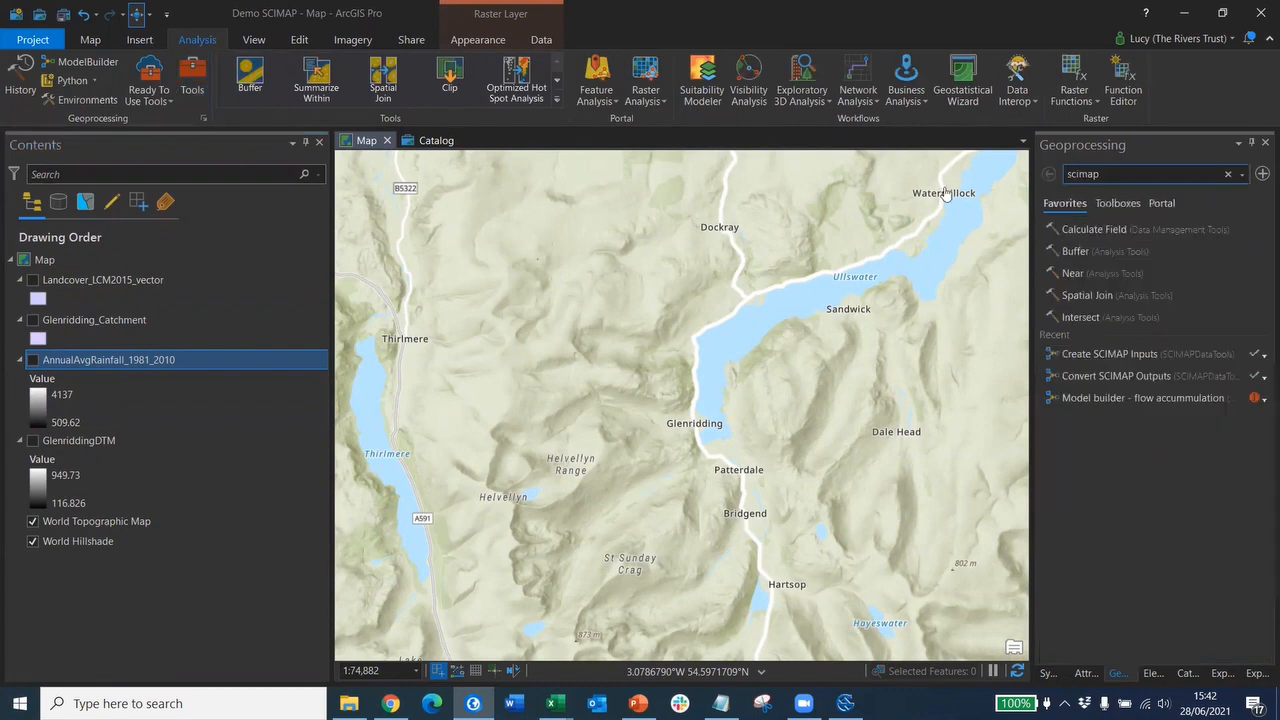
left_click(1120, 177)
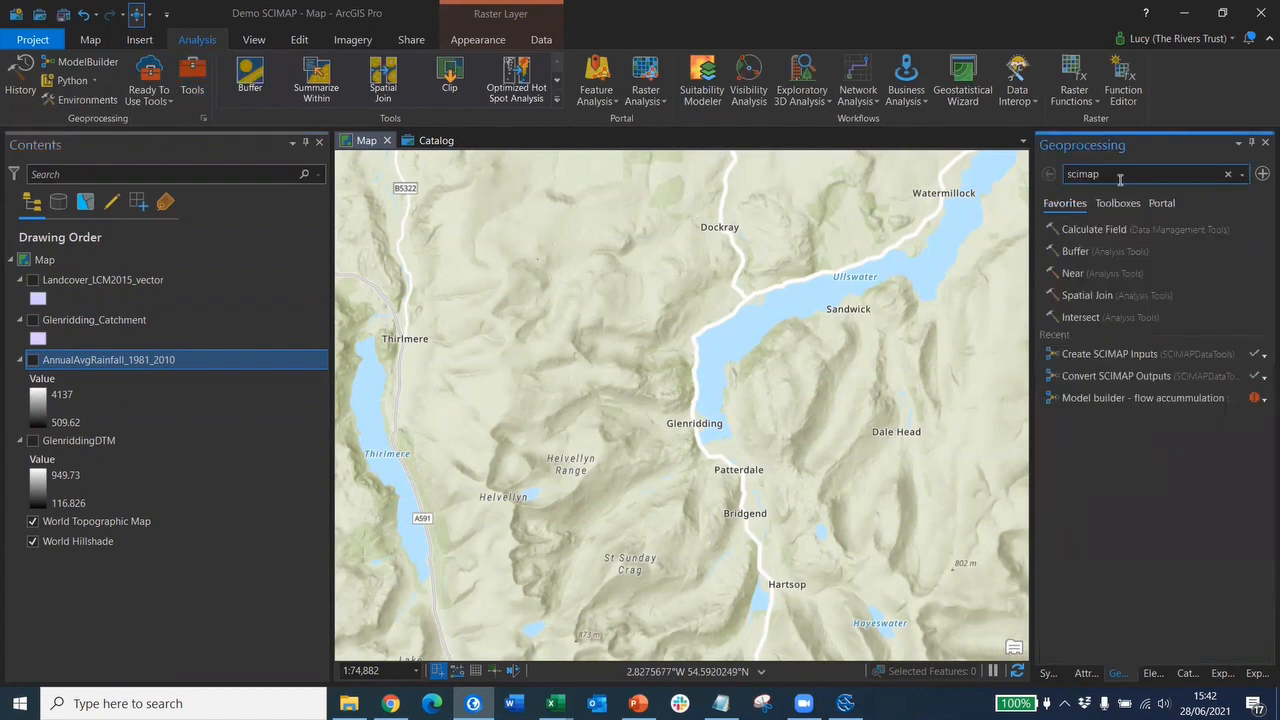
key("Return")
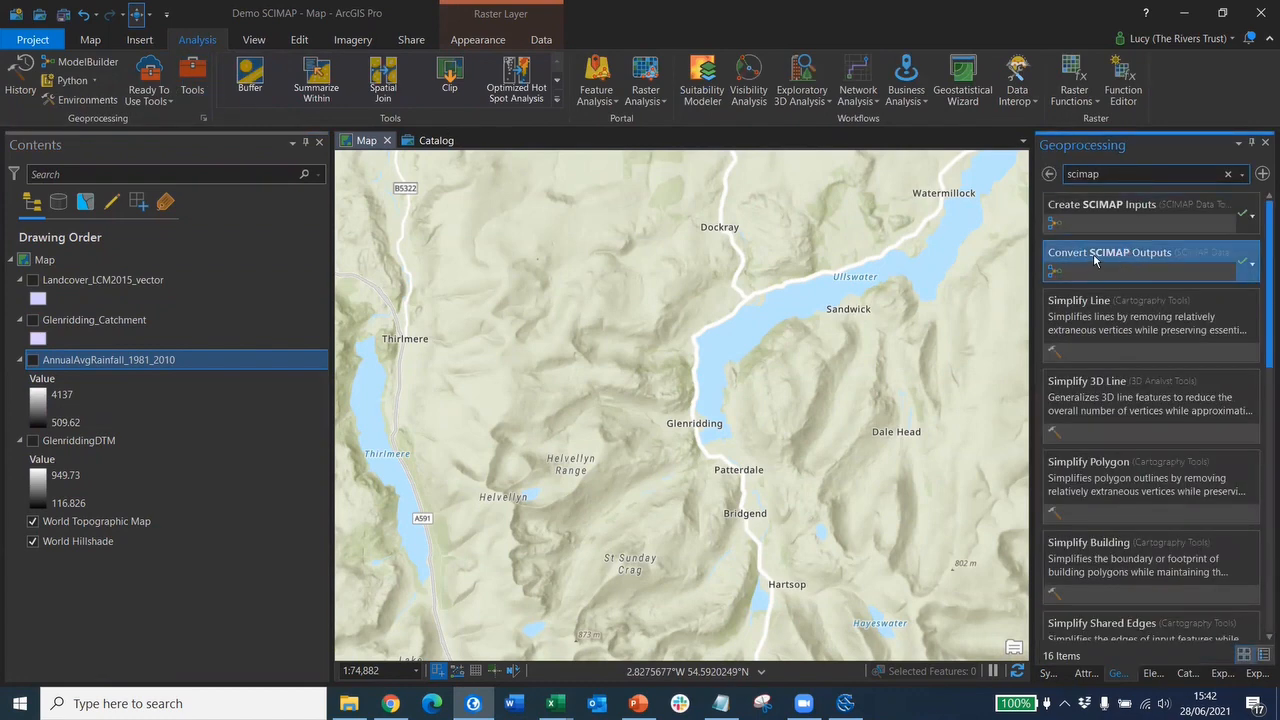
- Open Convert SCIMAP Outputs and set its output workspace to the Glenridding SCIMAP Outputs folder
left_click(1093, 253)
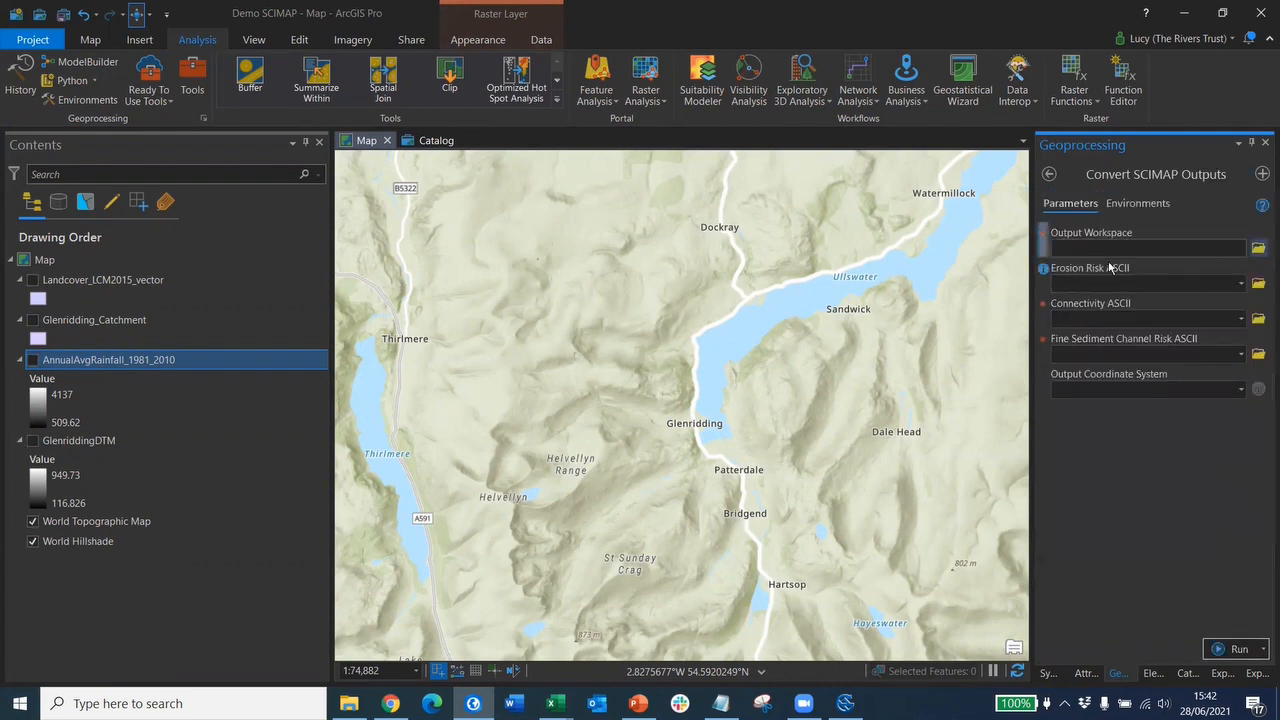
left_click(1259, 248)
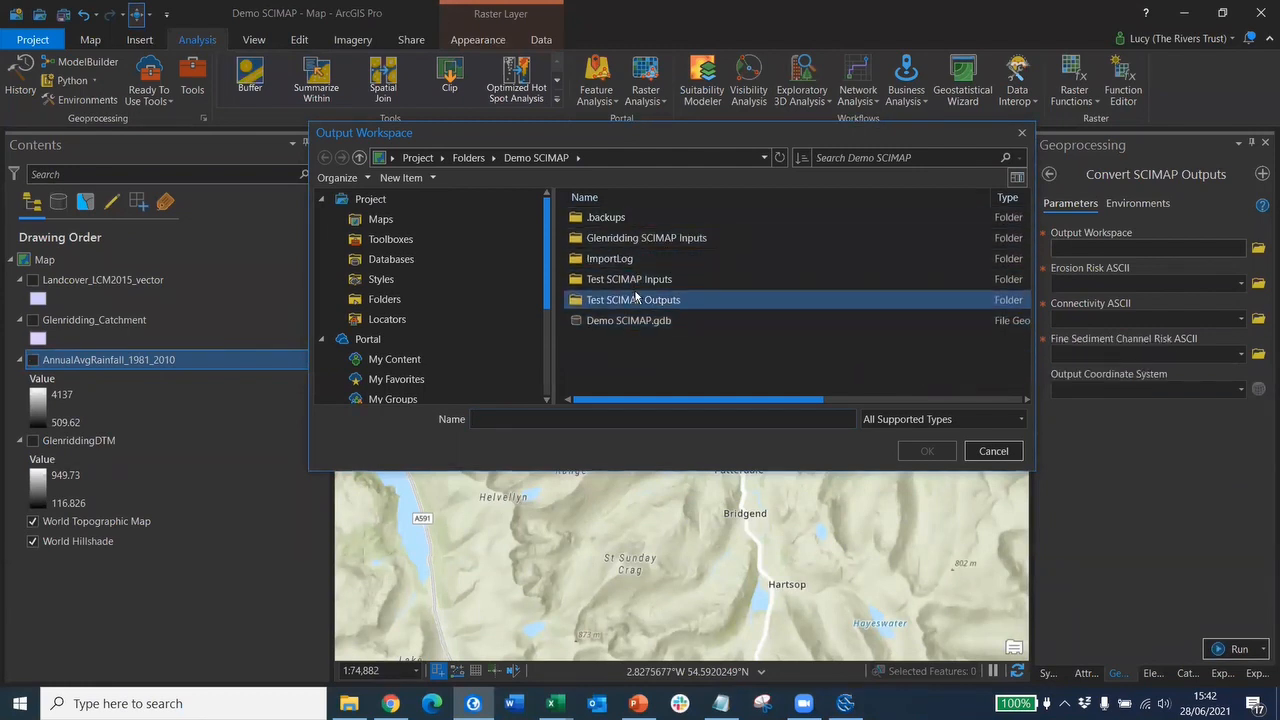
left_click(779, 157)
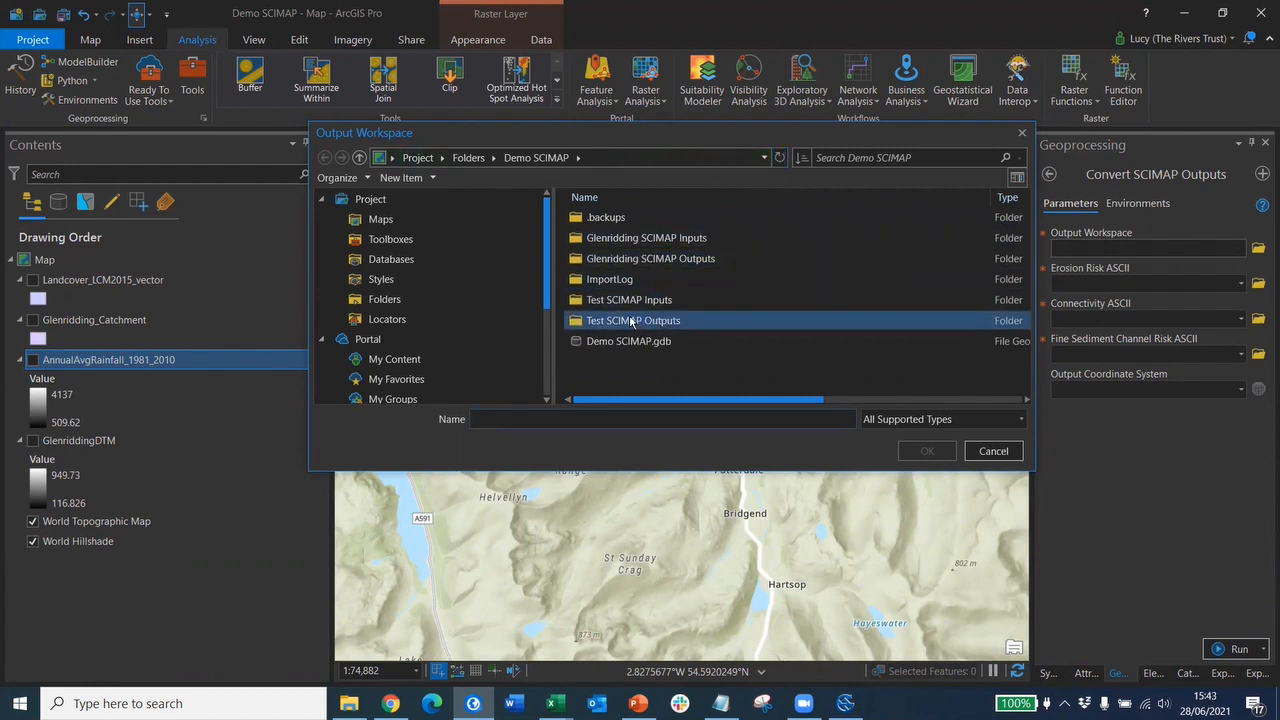
left_click(652, 259)
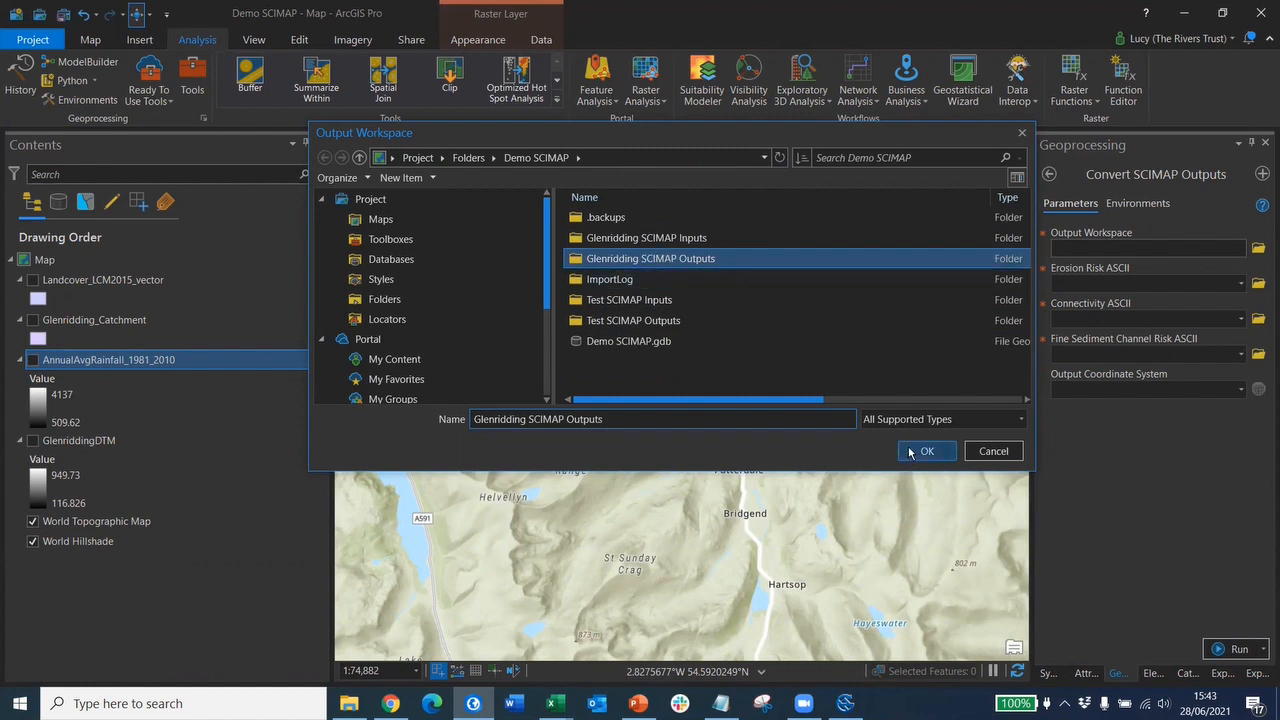
left_click(922, 451)
- Browse the Demo SCIMAP folders for the erosion risk file, listing Rasters (All Local Types)
left_click(1238, 284)
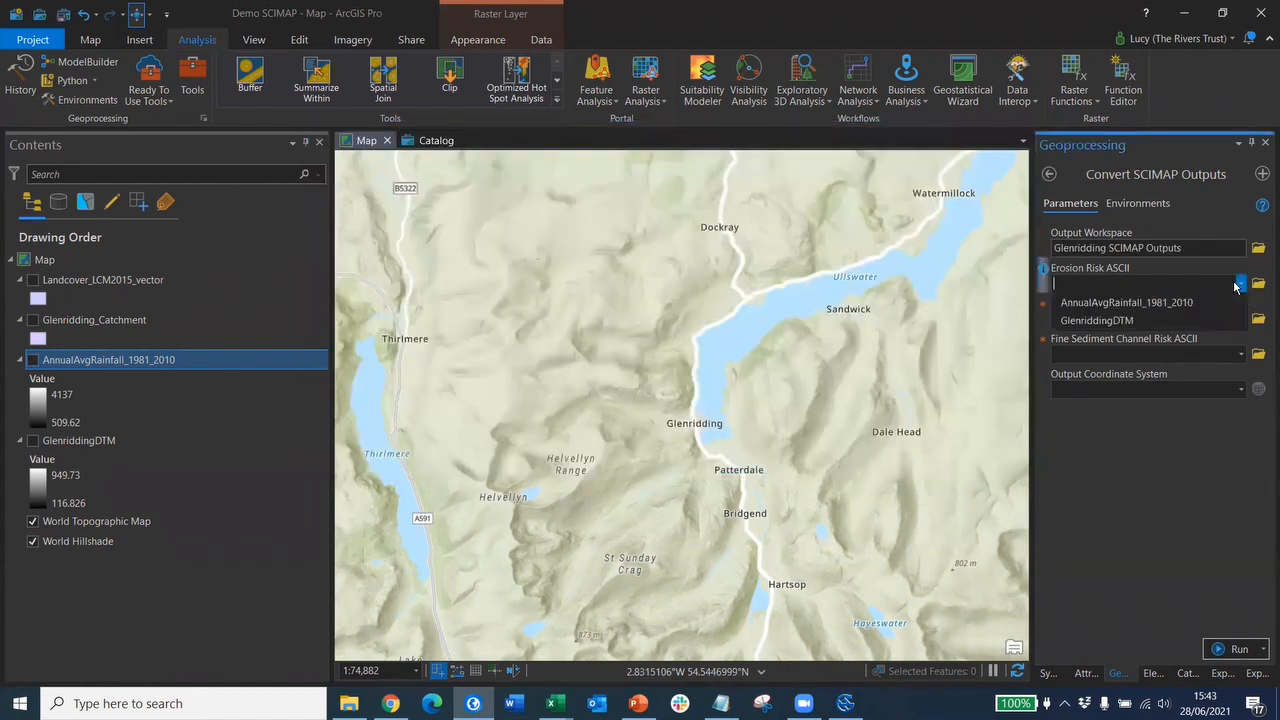
left_click(1258, 284)
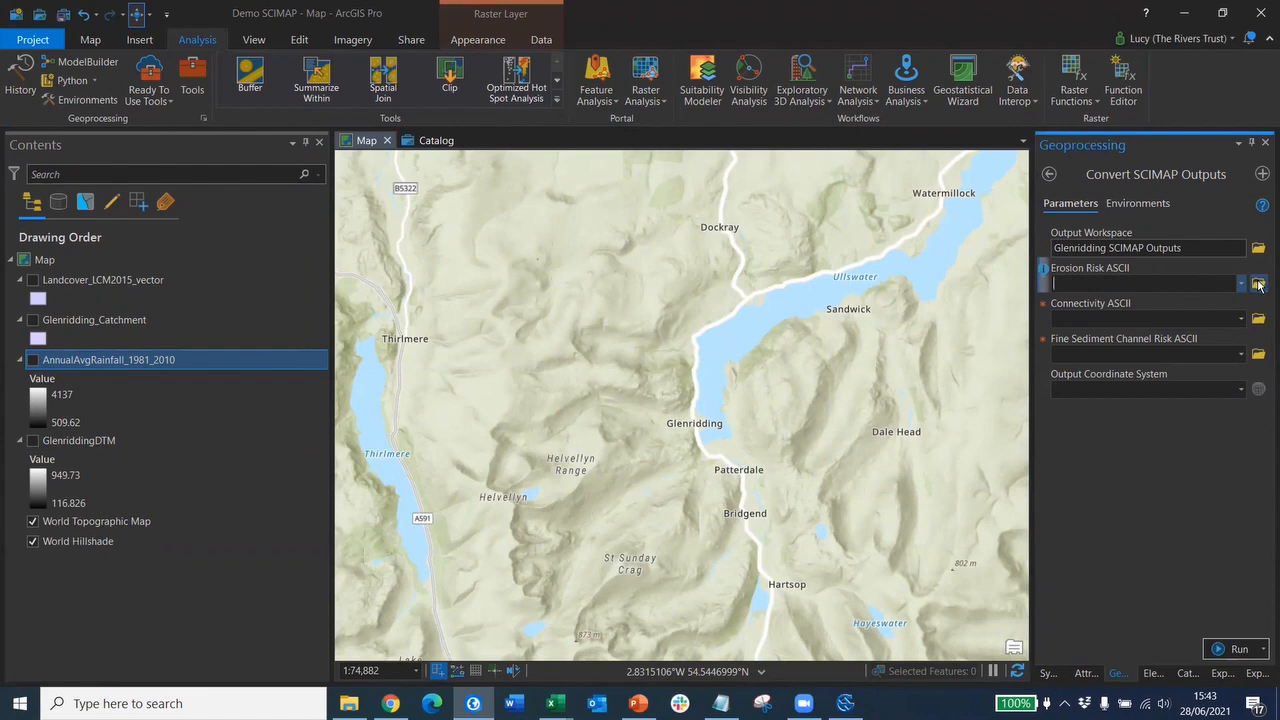
left_click(1258, 284)
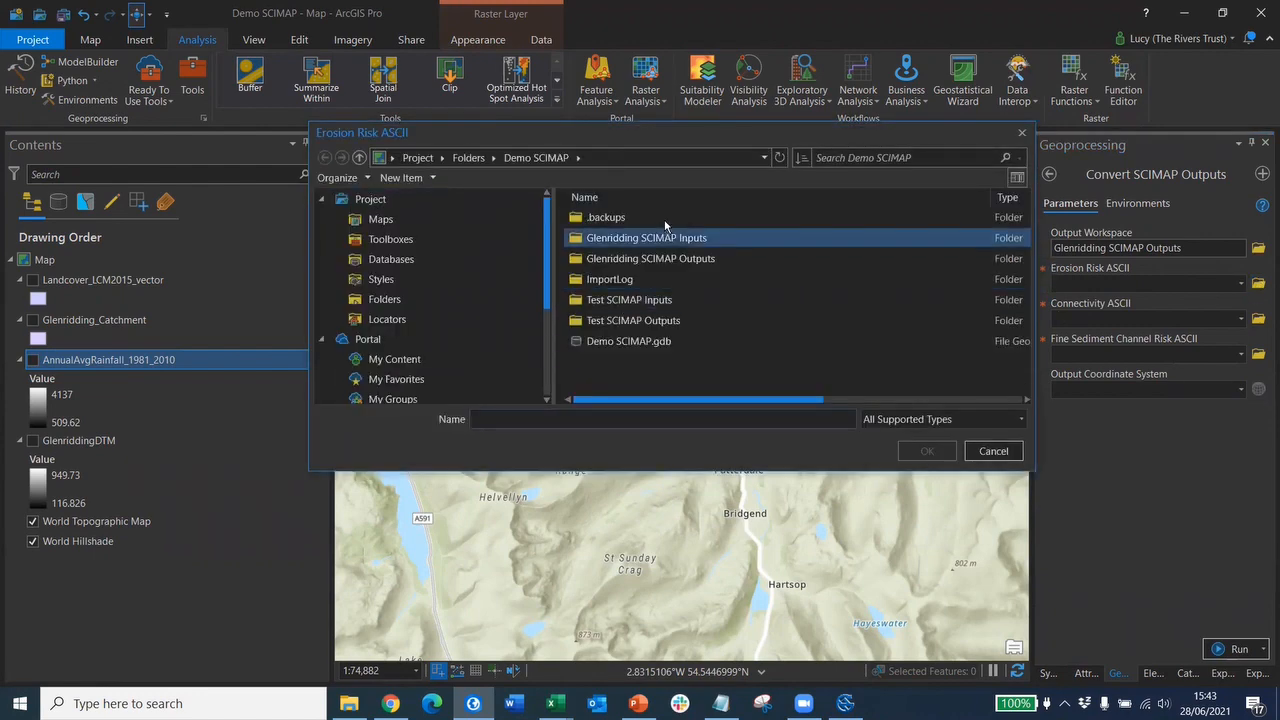
double_click(650, 322)
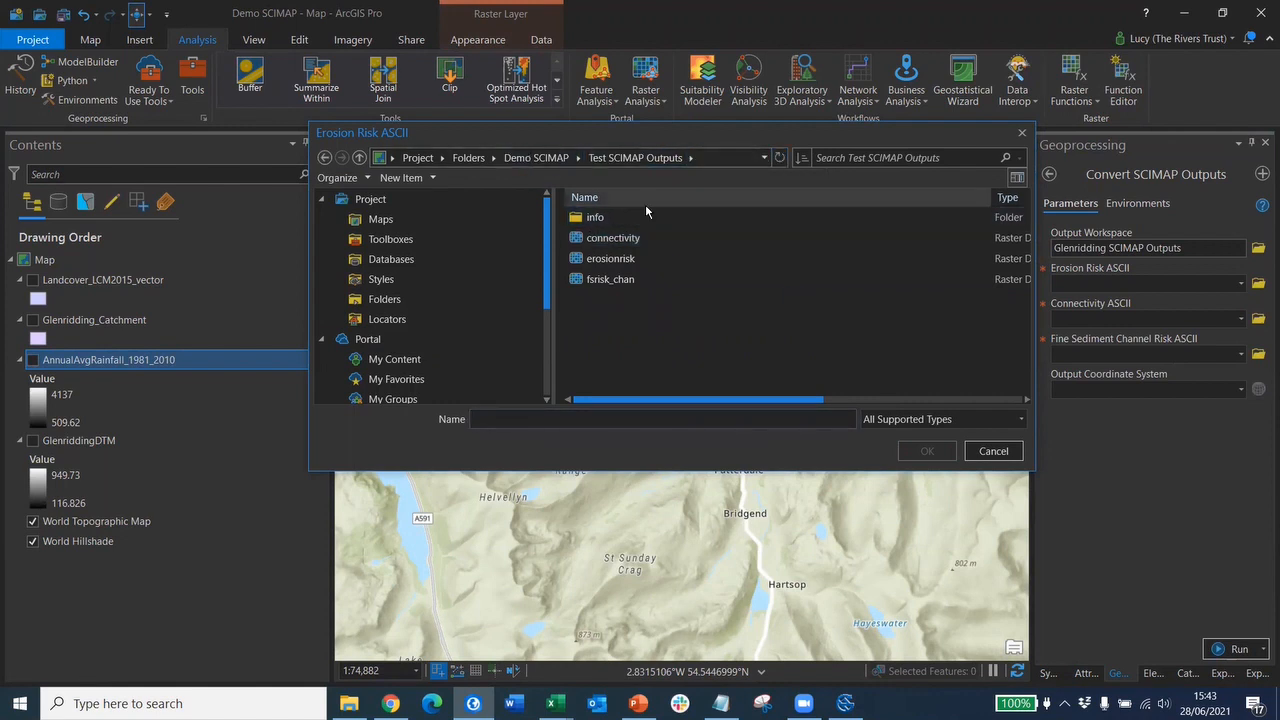
left_click(541, 158)
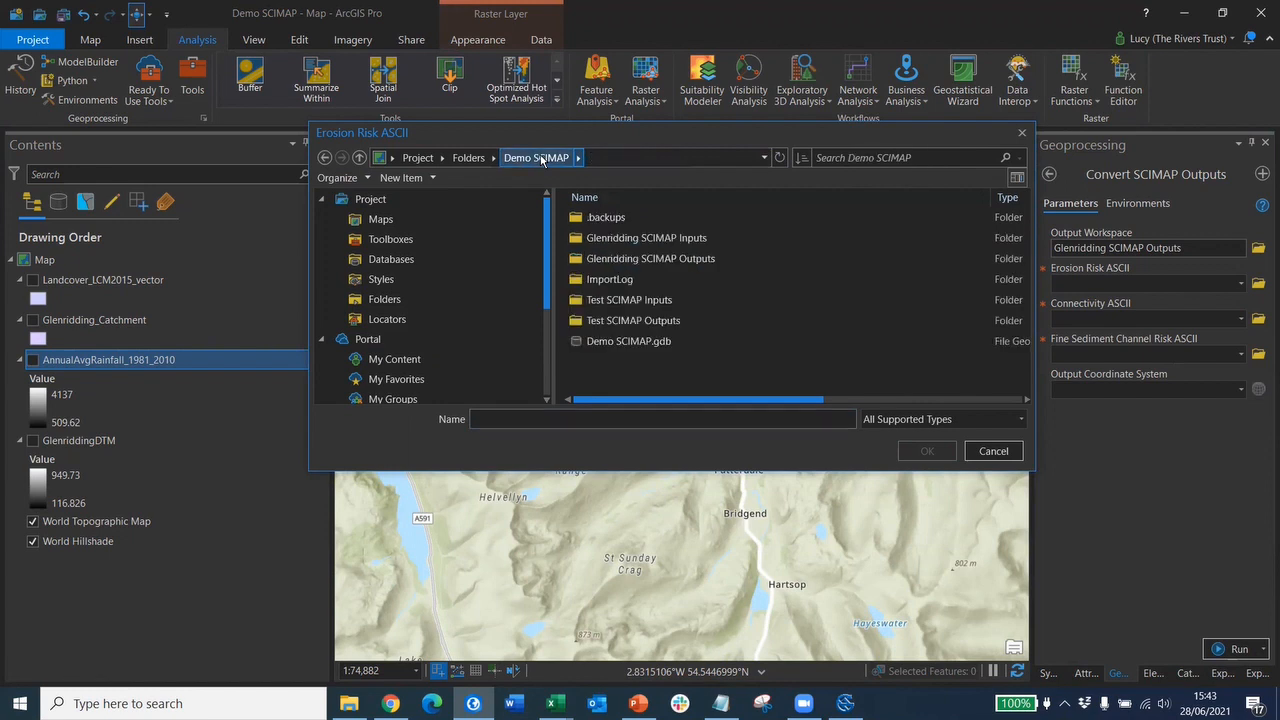
left_click(617, 323)
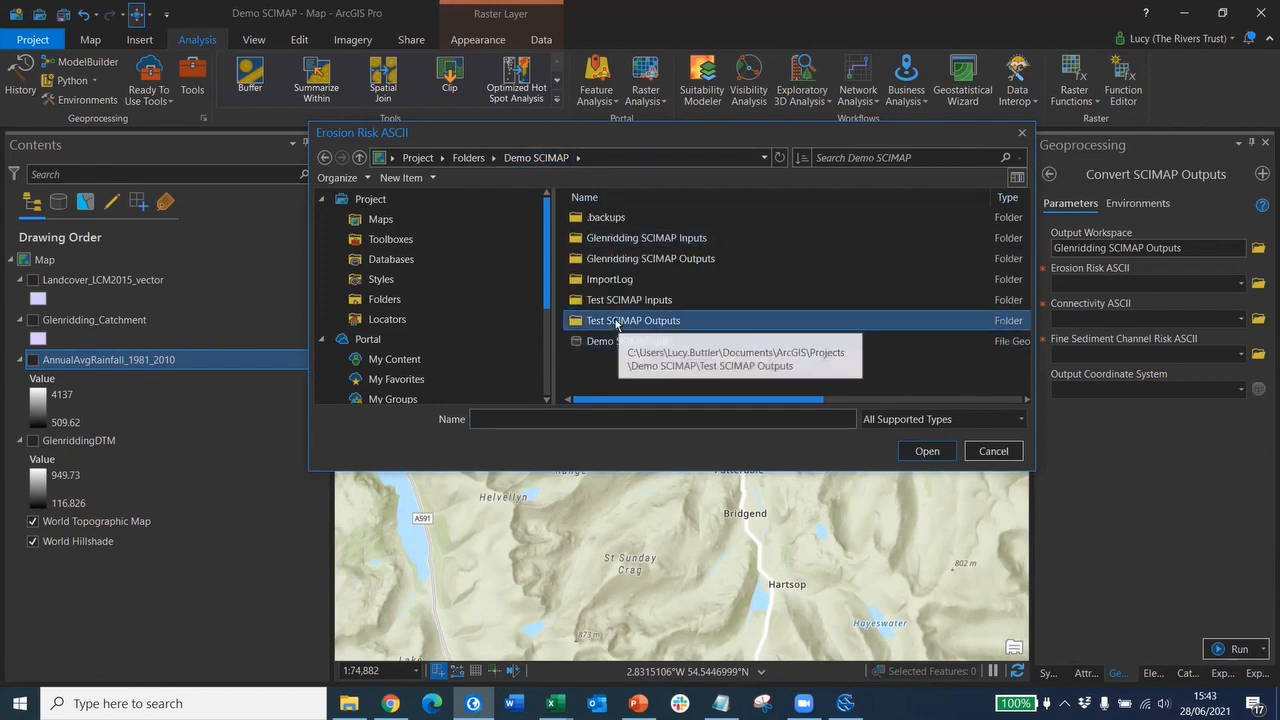
double_click(640, 260)
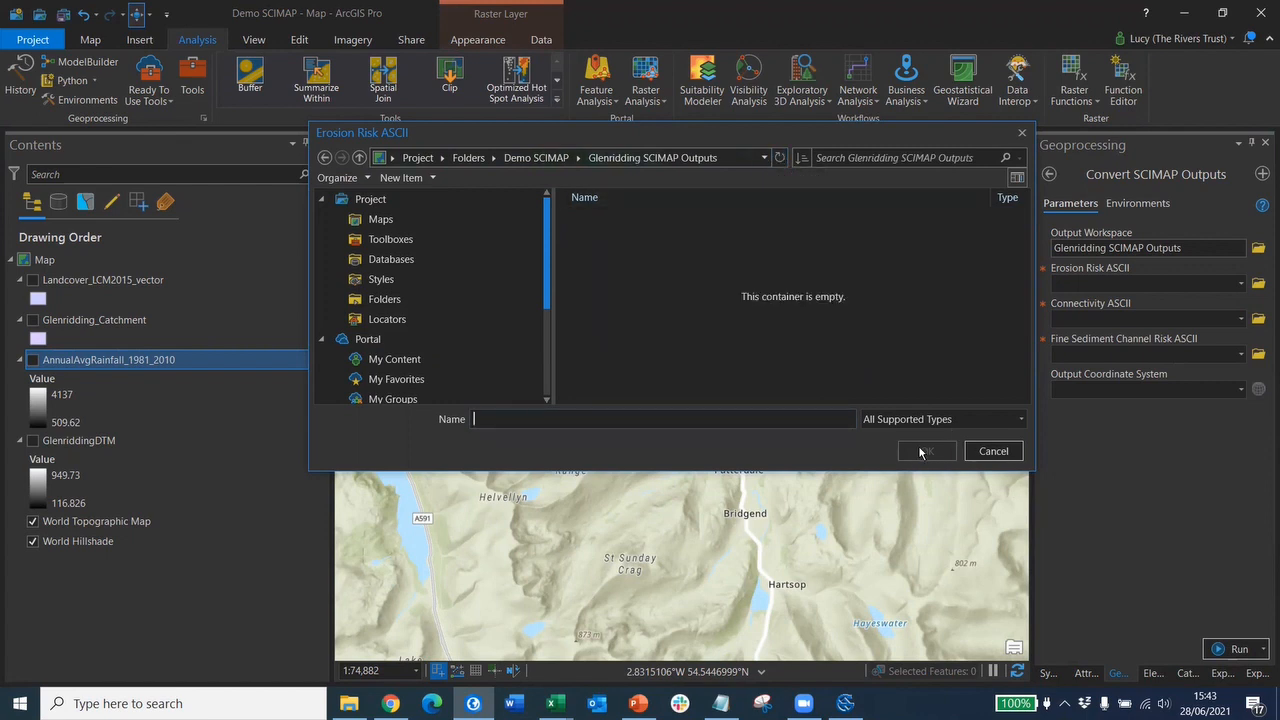
left_click(968, 420)
left_click(958, 452)
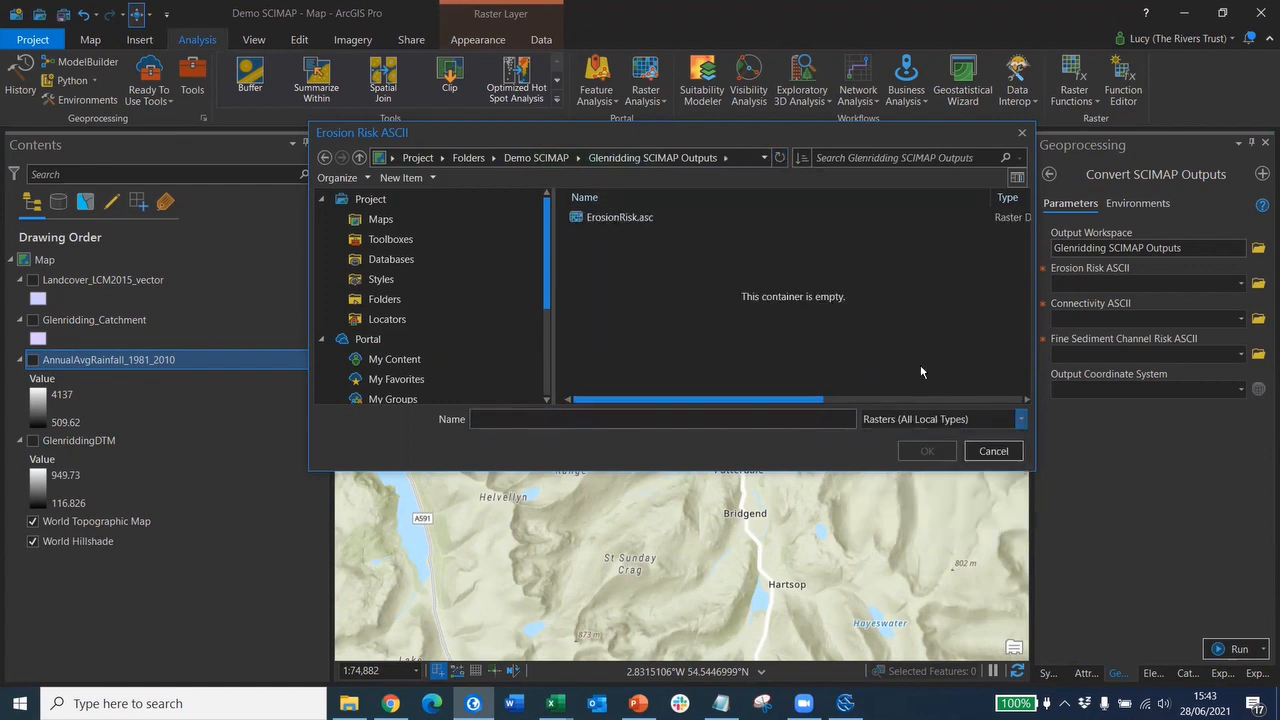
- Choose ErosionRisk.asc from Test SCIMAP Outputs as the Erosion Risk ASCII input
left_click(536, 157)
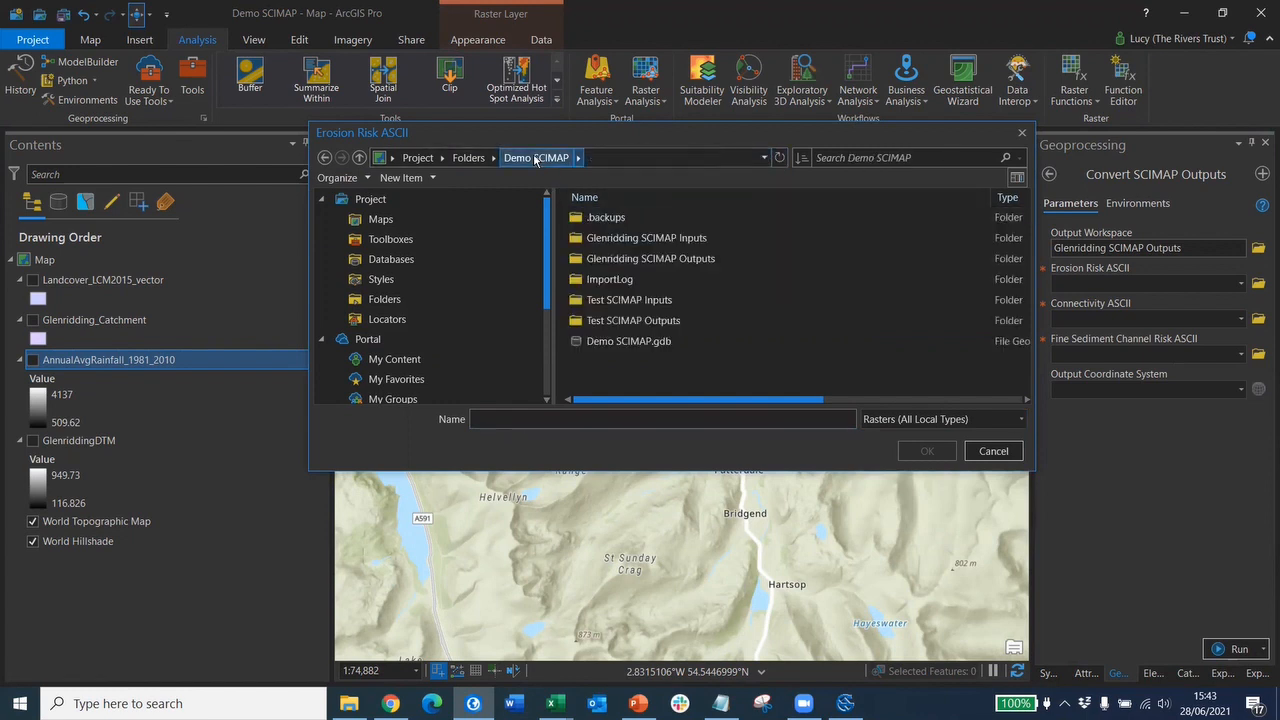
left_click(657, 322)
double_click(660, 322)
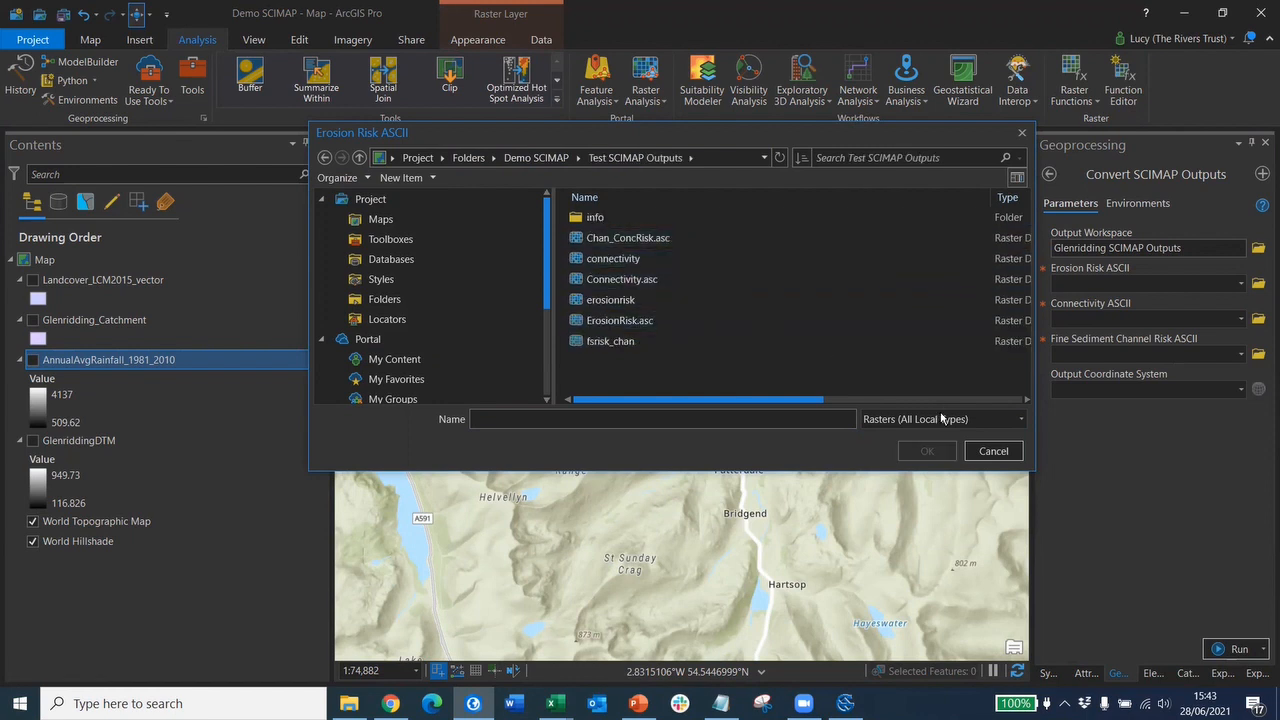
left_click(1020, 419)
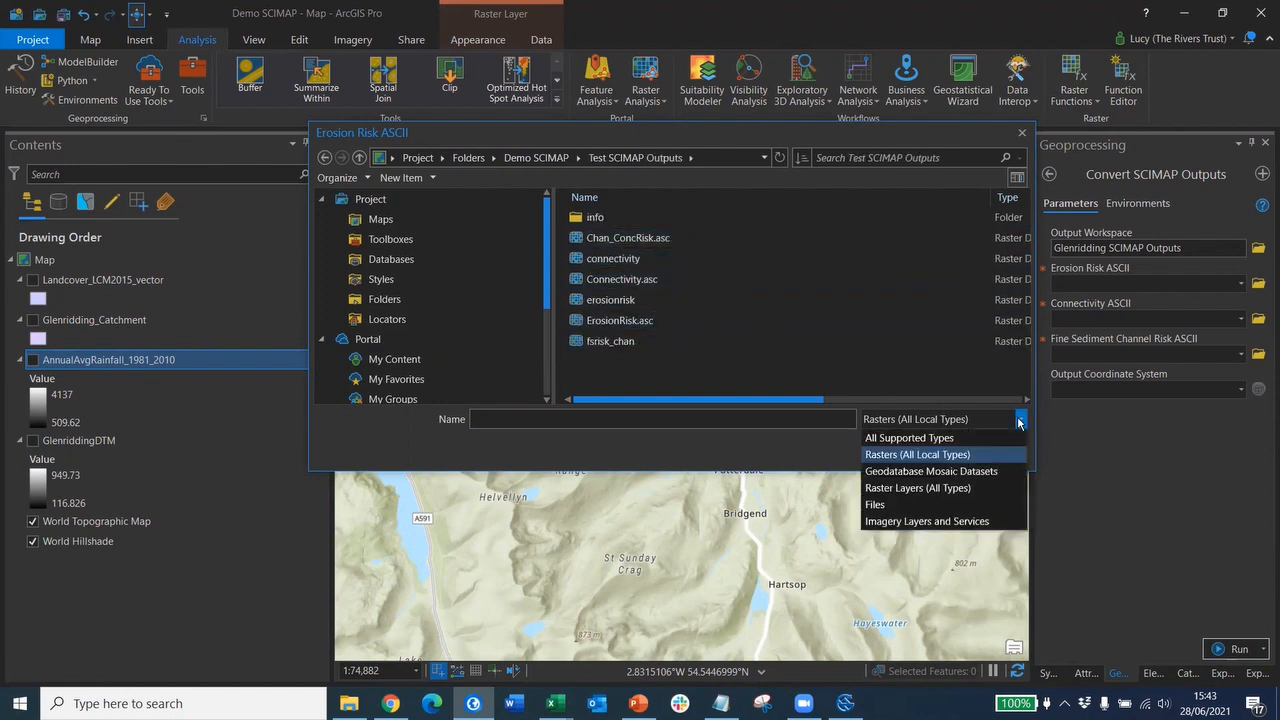
left_click(941, 456)
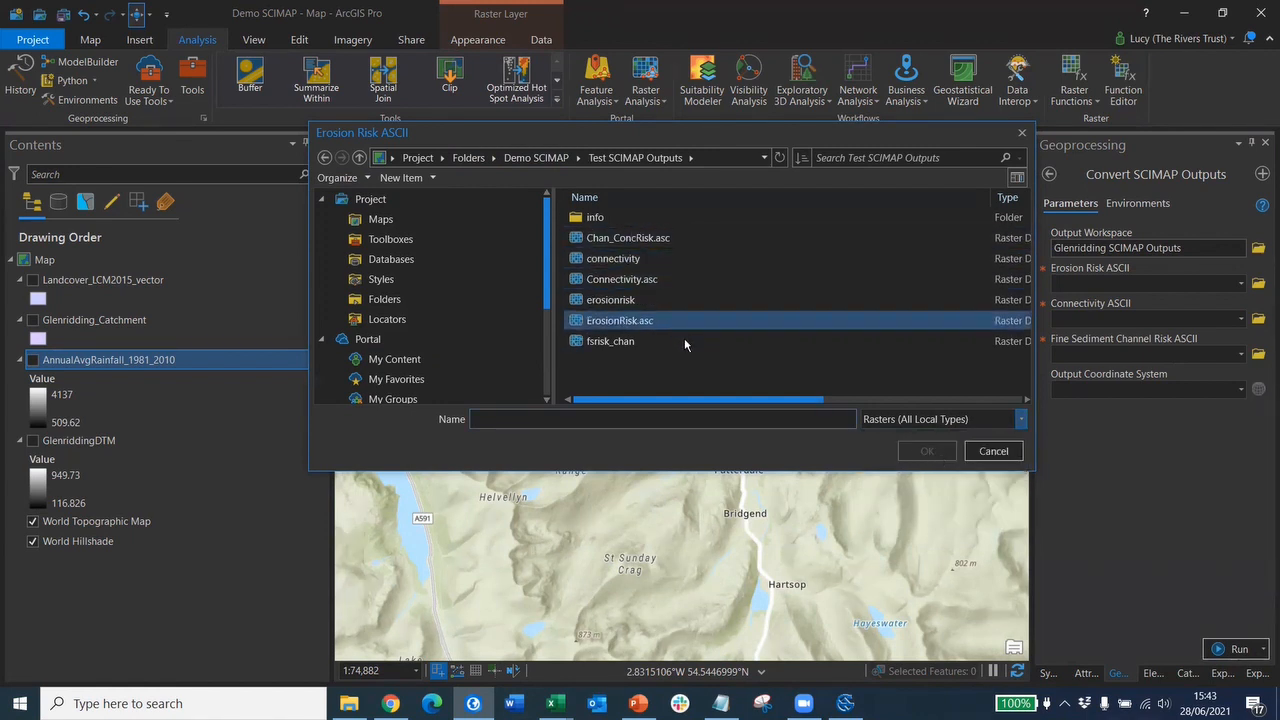
left_click(626, 328)
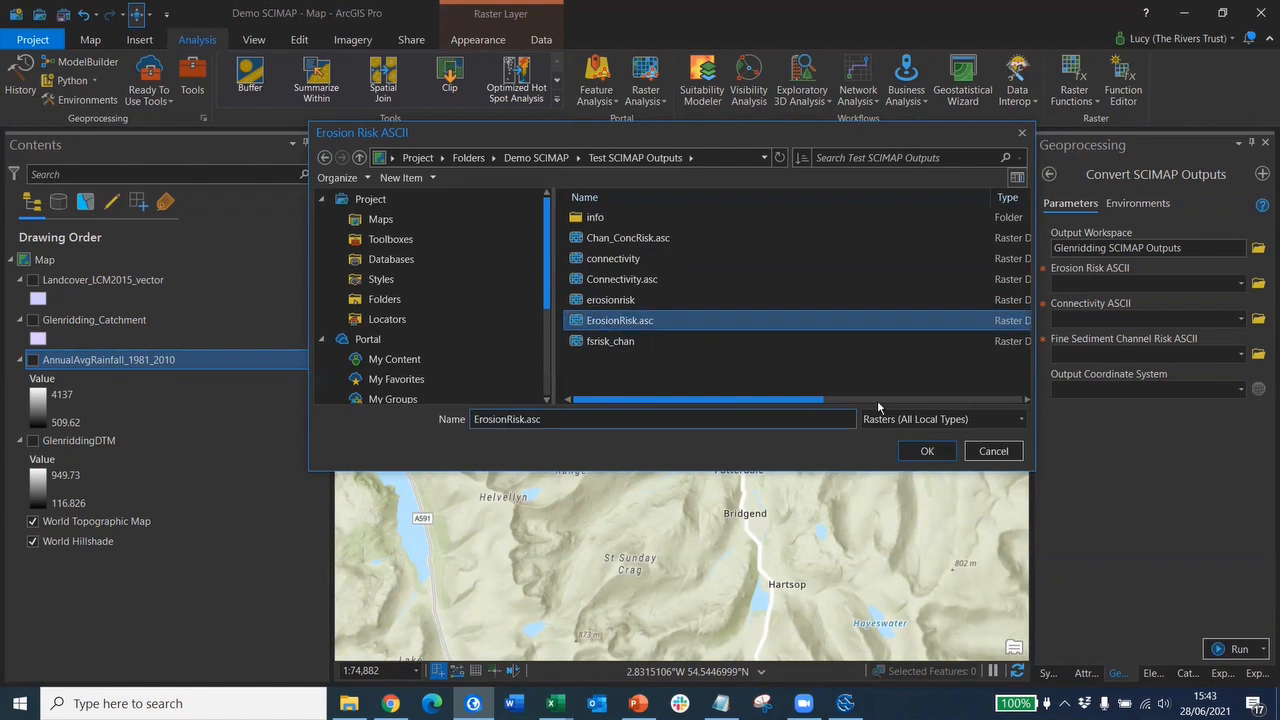
left_click(927, 451)
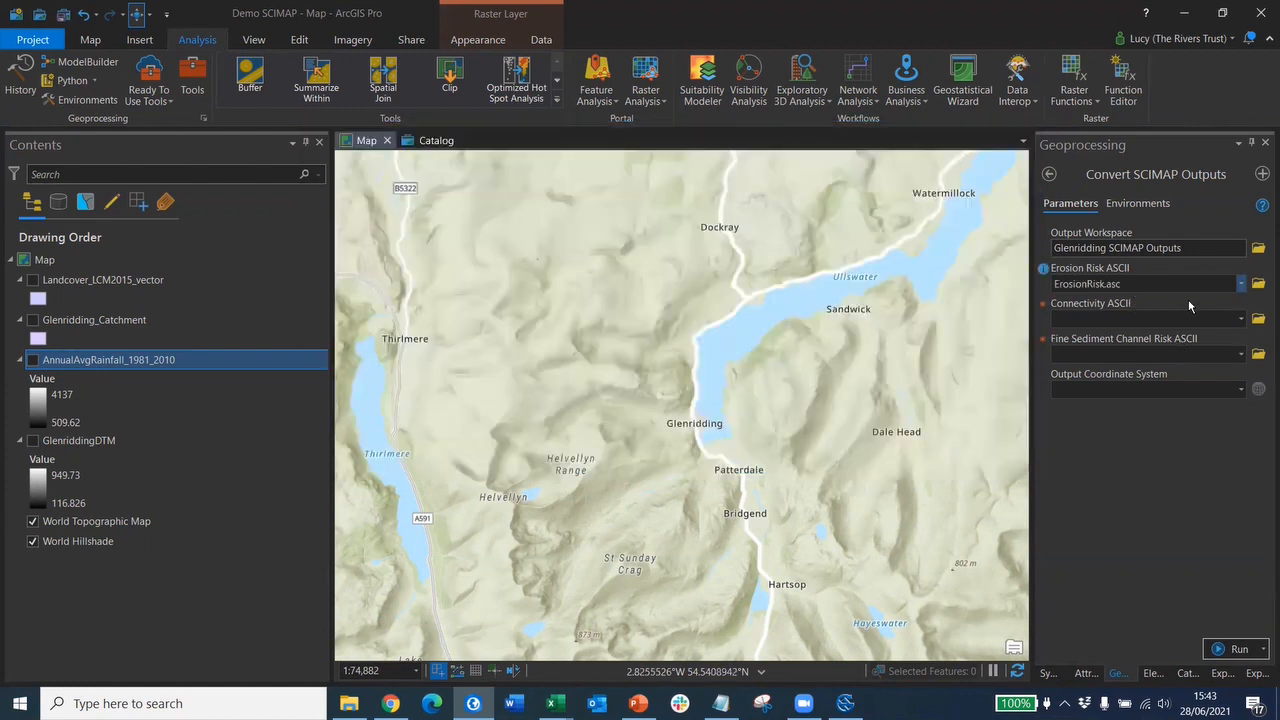
- Set Connectivity.asc as the connectivity input and Chan_ConcRisk.asc as the fine sediment channel risk input
left_click(1258, 318)
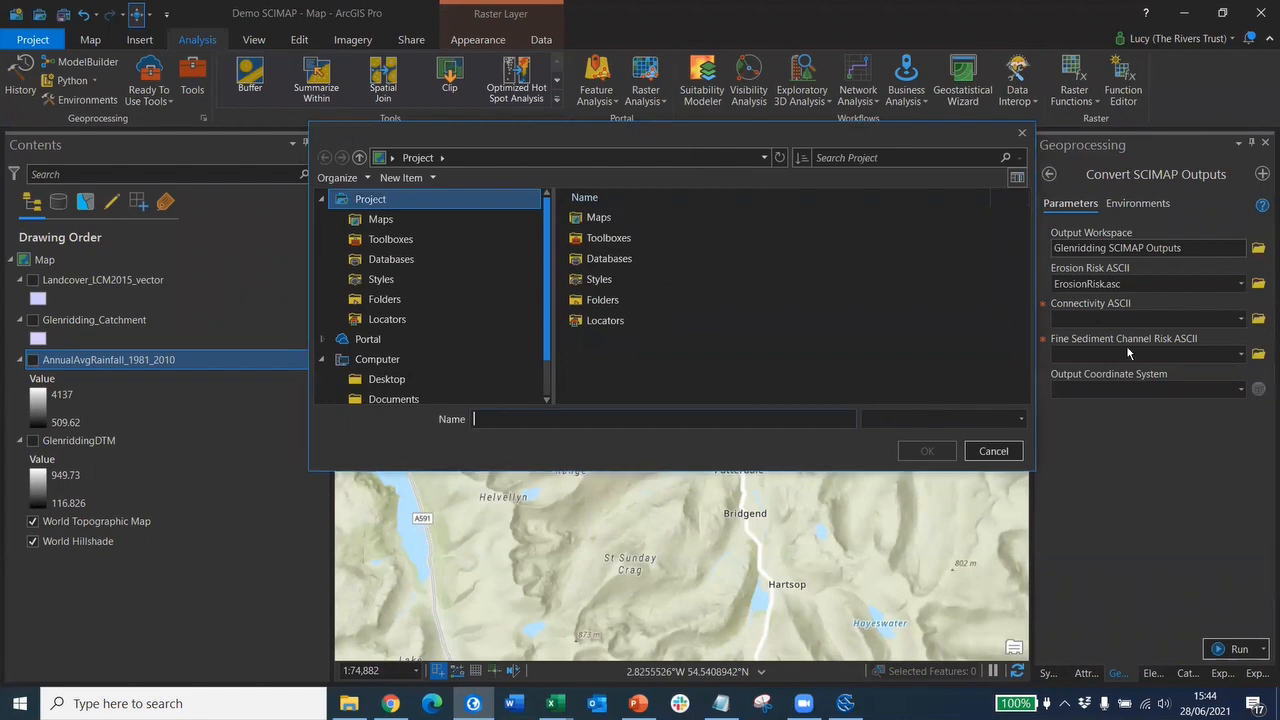
left_click(660, 280)
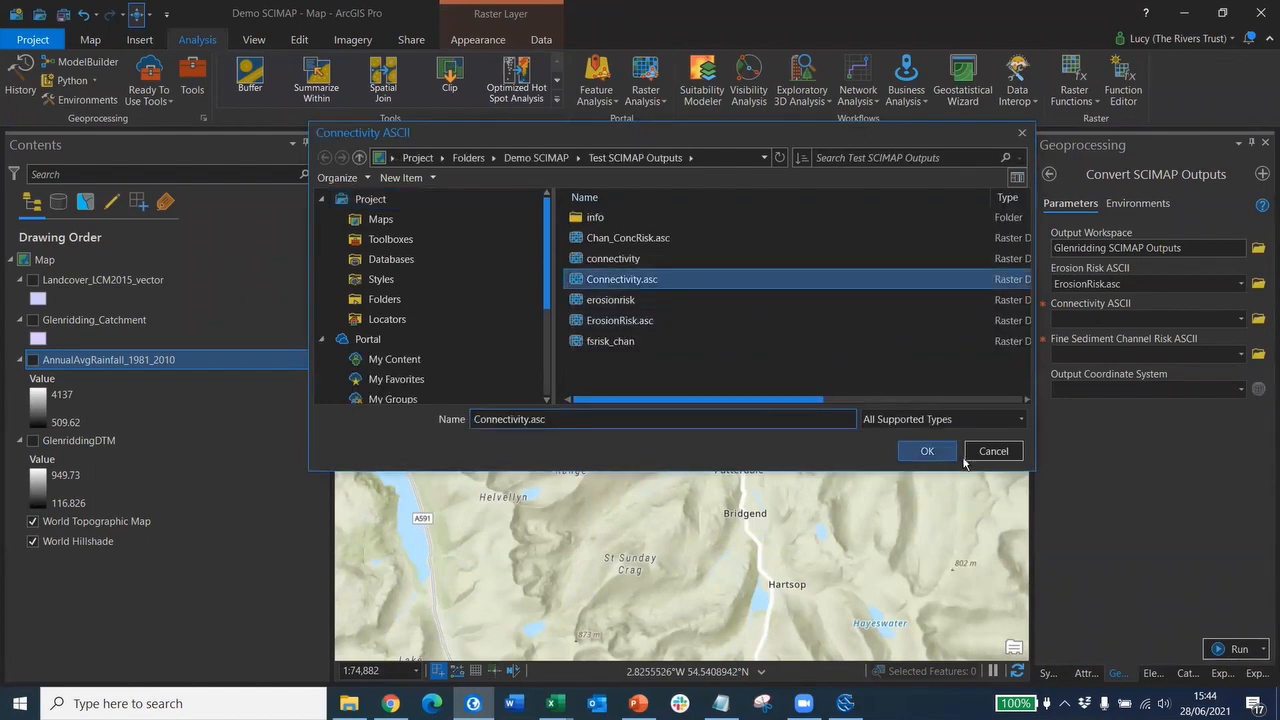
left_click(927, 451)
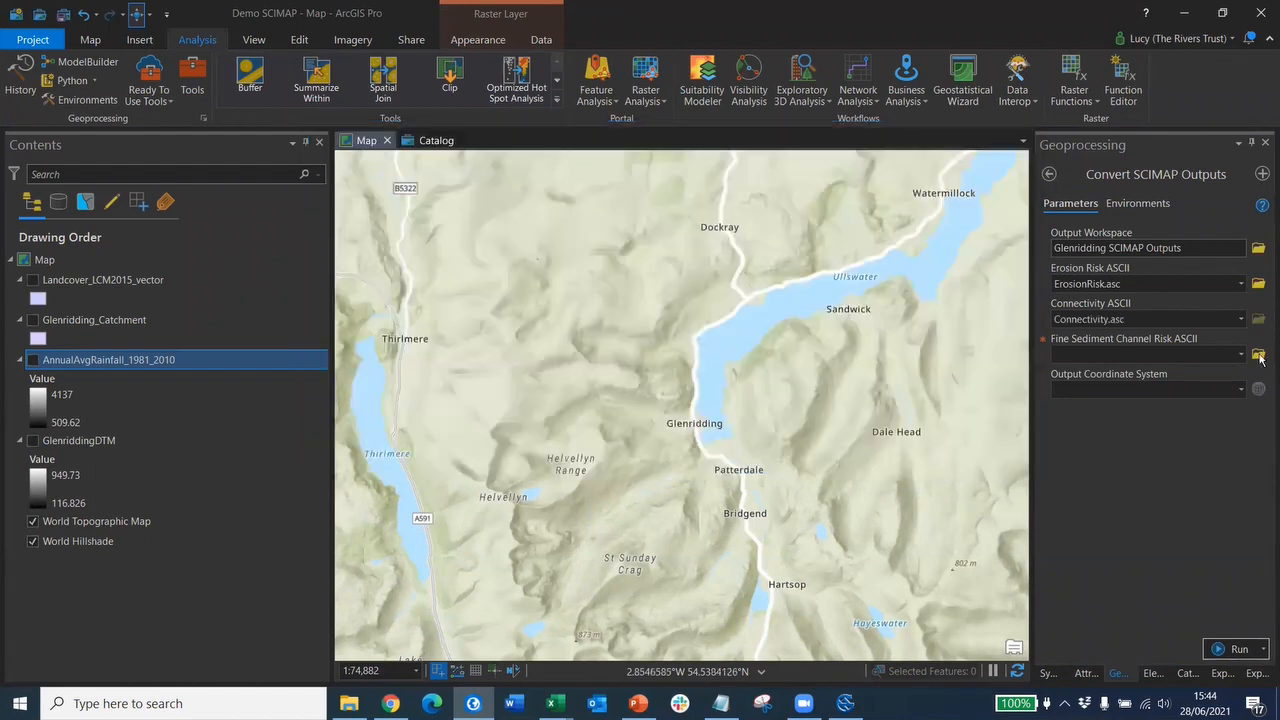
left_click(1258, 355)
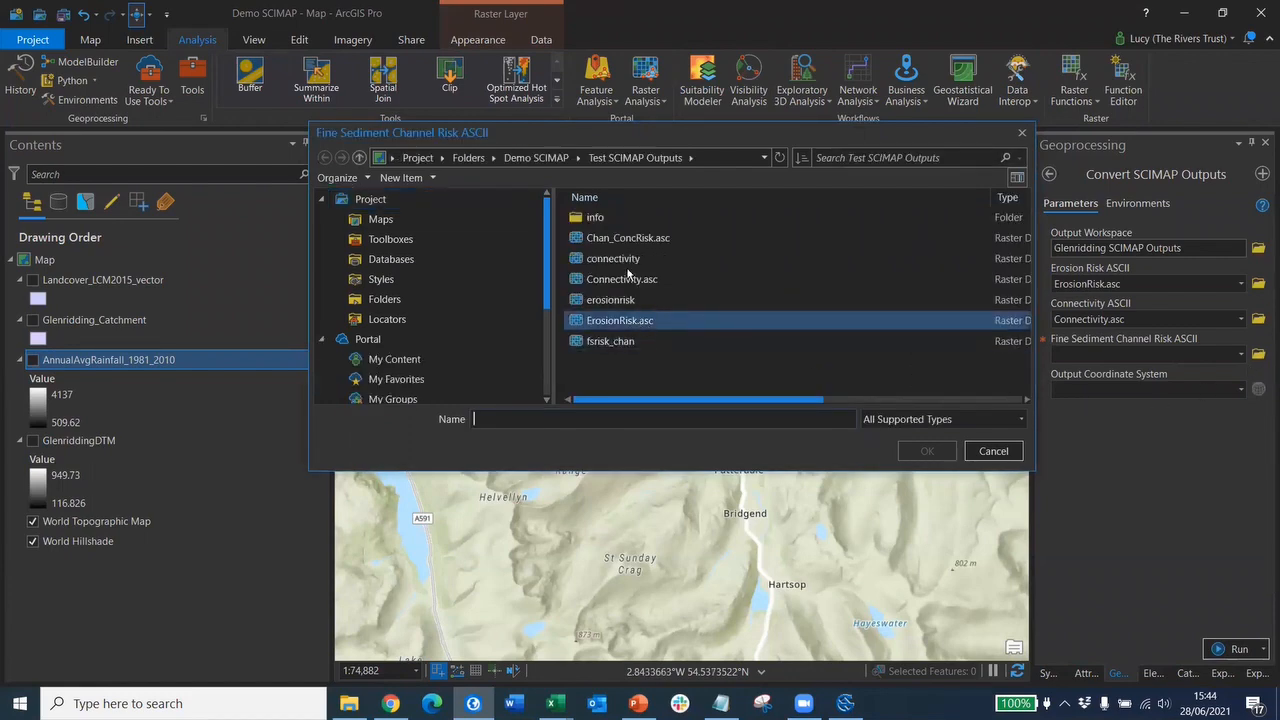
left_click(655, 240)
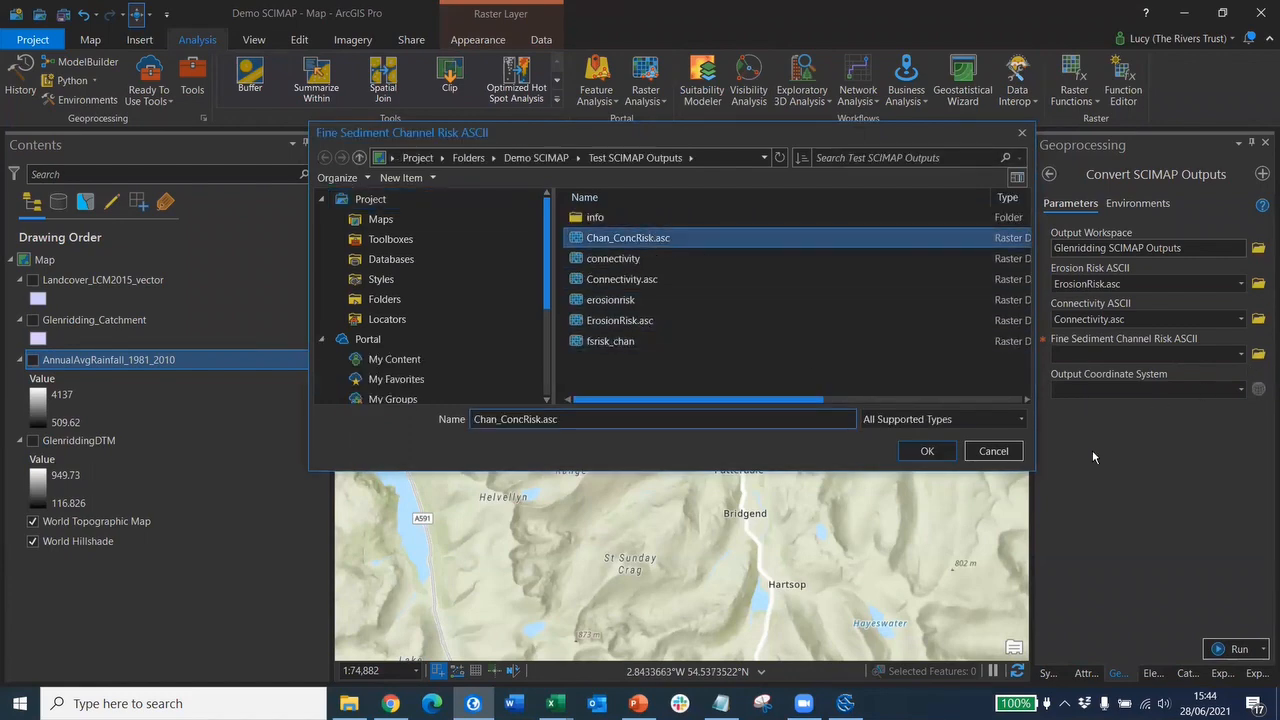
left_click(927, 451)
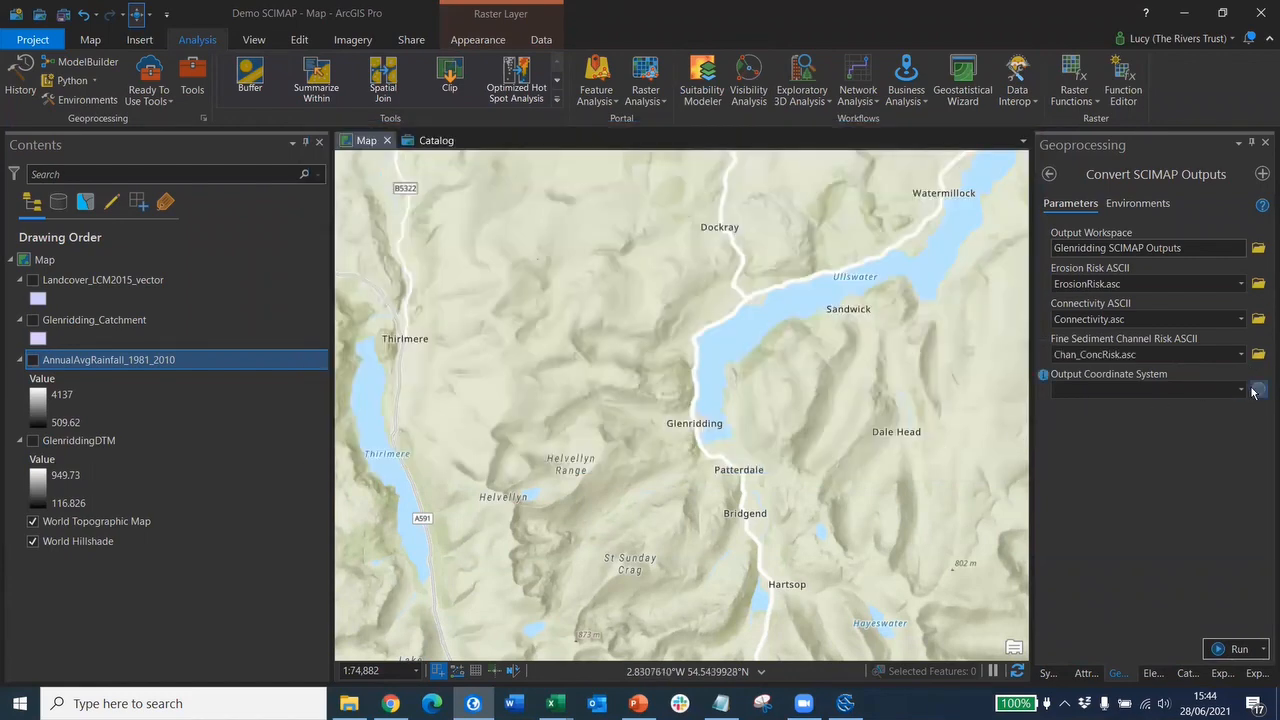
left_click(1257, 390)
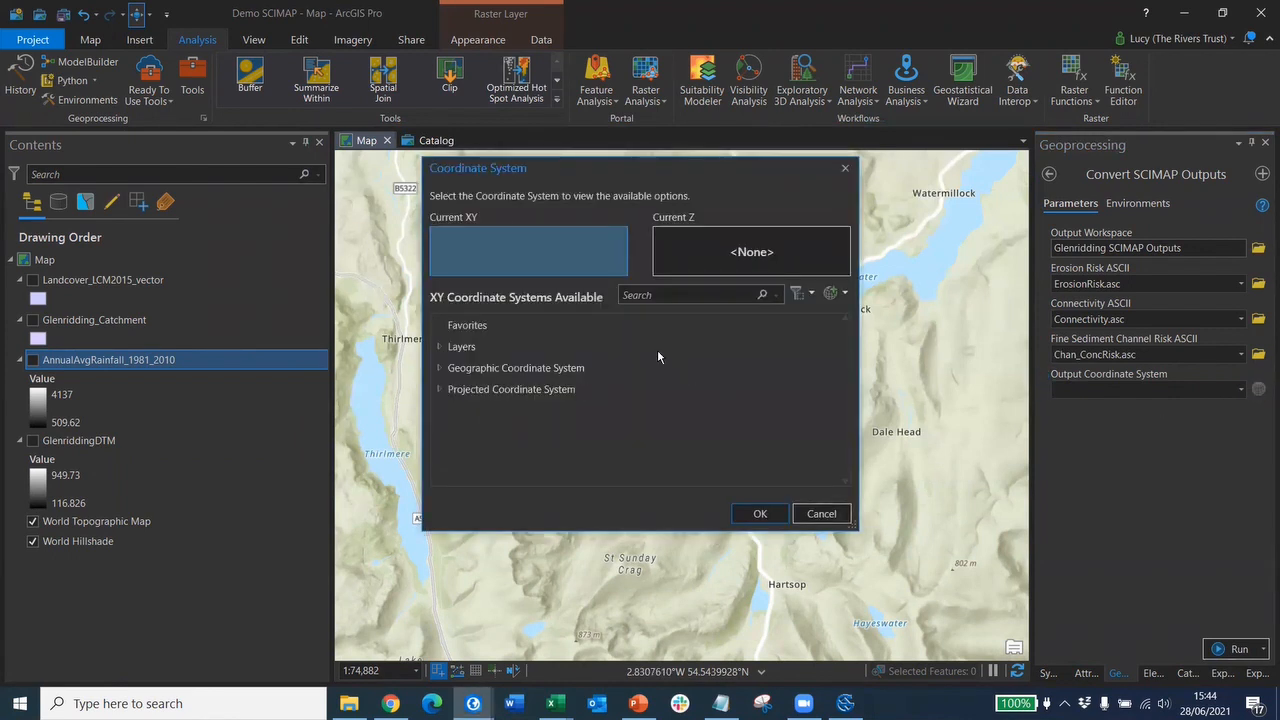
- Choose British National Grid under Projected > National Grids > Europe as output coordinate system, then run the tool
left_click(439, 389)
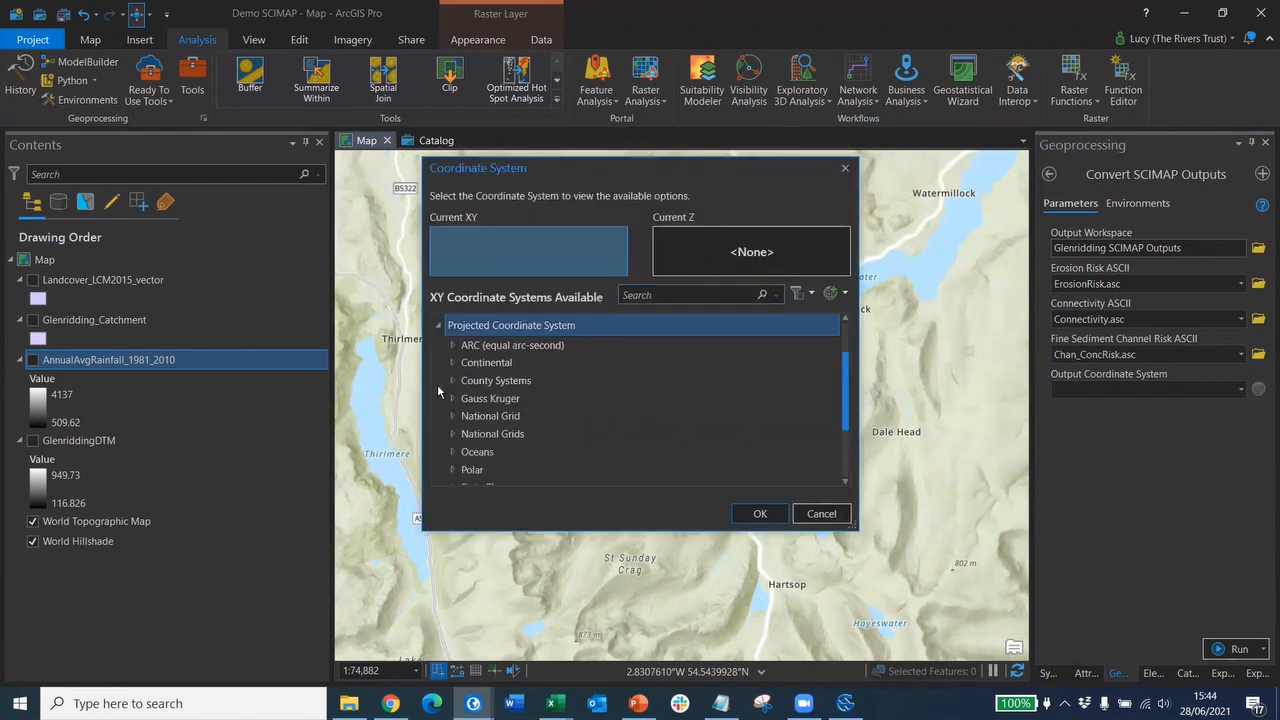
left_click(454, 416)
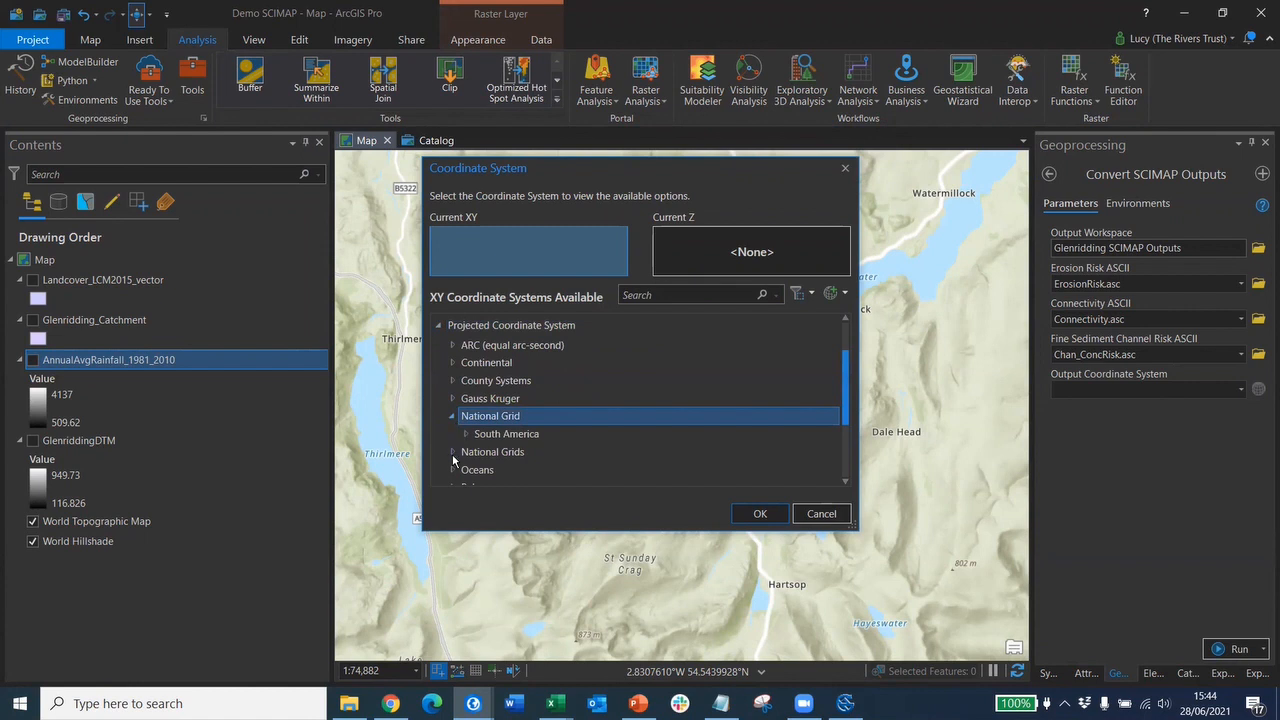
left_click(453, 454)
scroll(473, 446, "down", 2)
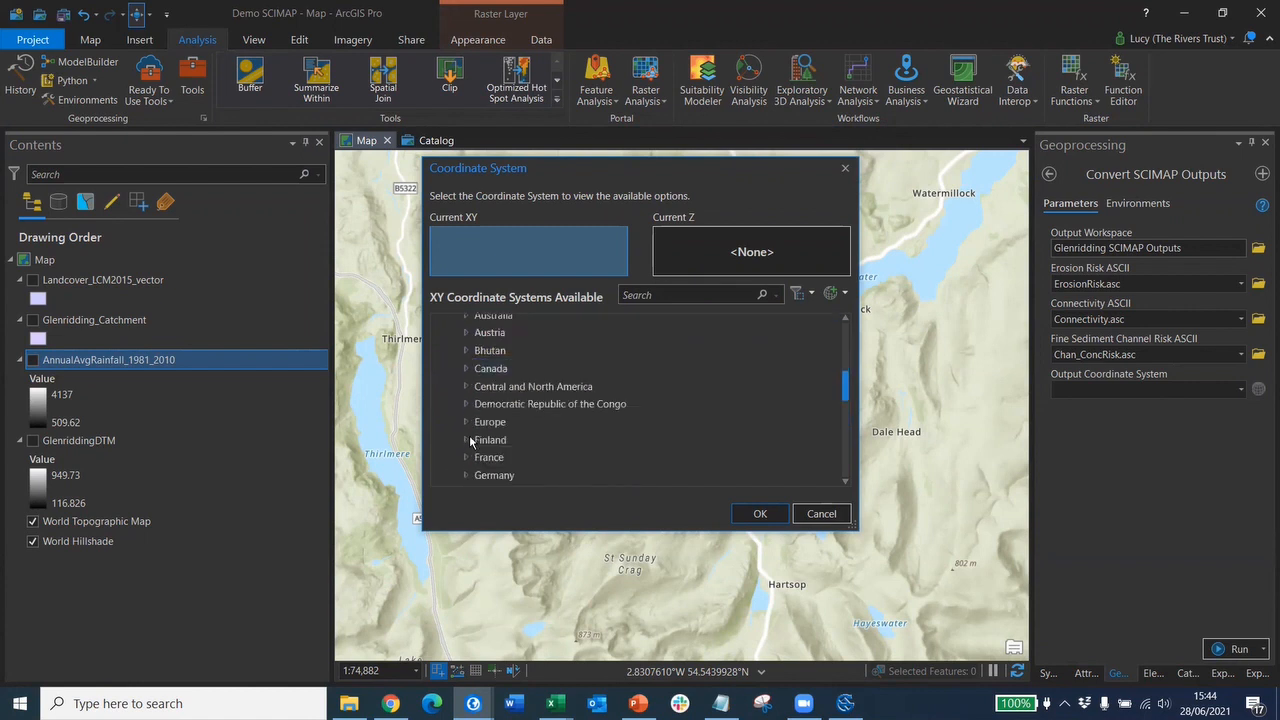
left_click(468, 422)
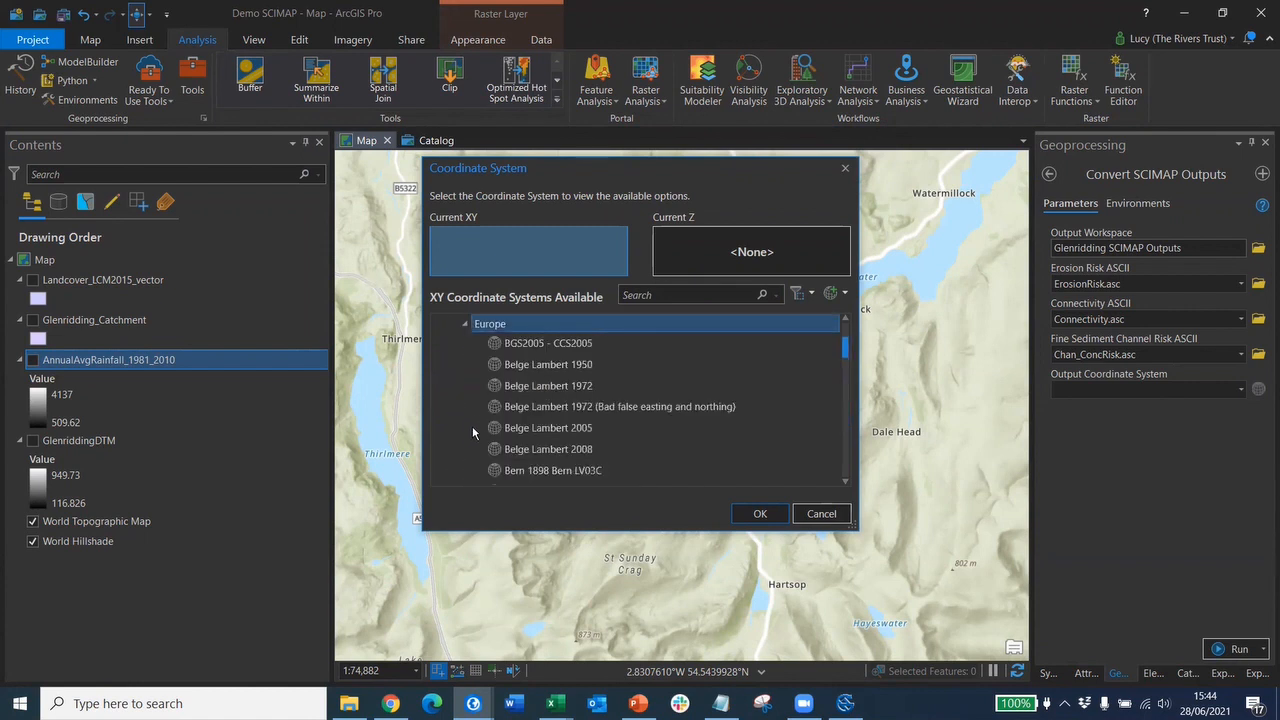
scroll(574, 378, "down", 1)
scroll(570, 383, "down", 1)
left_click(564, 410)
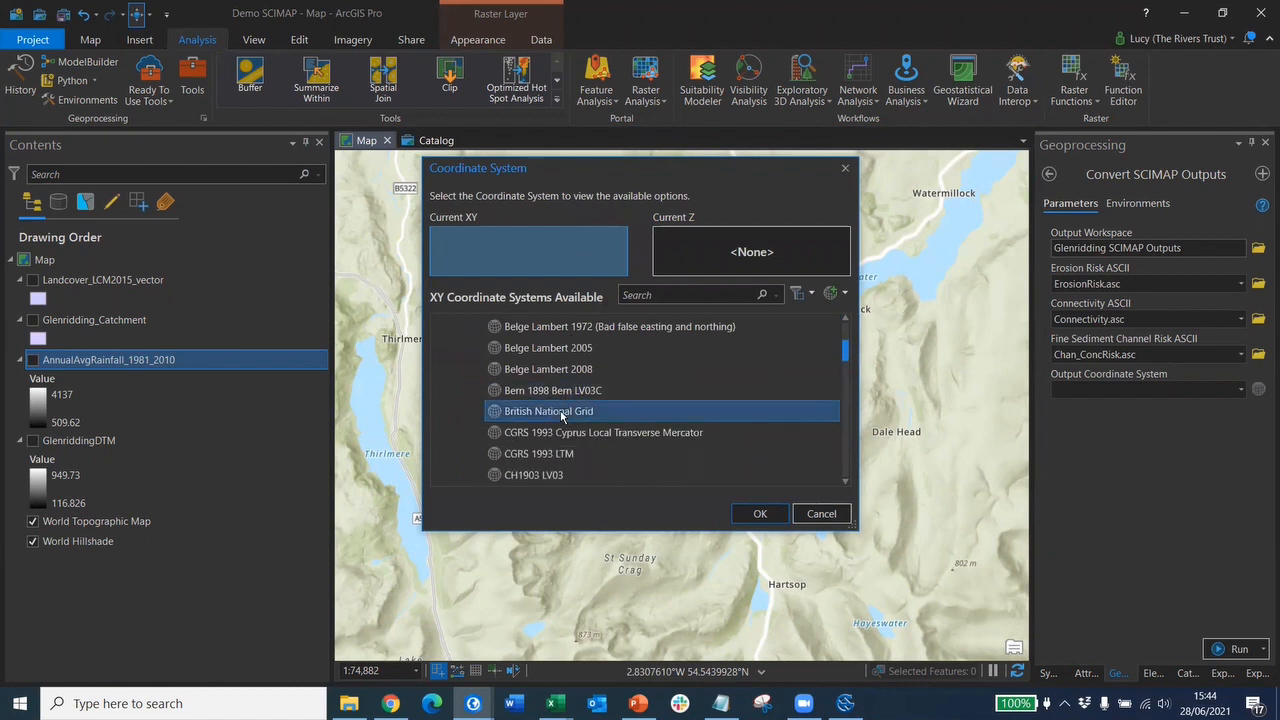
left_click(762, 515)
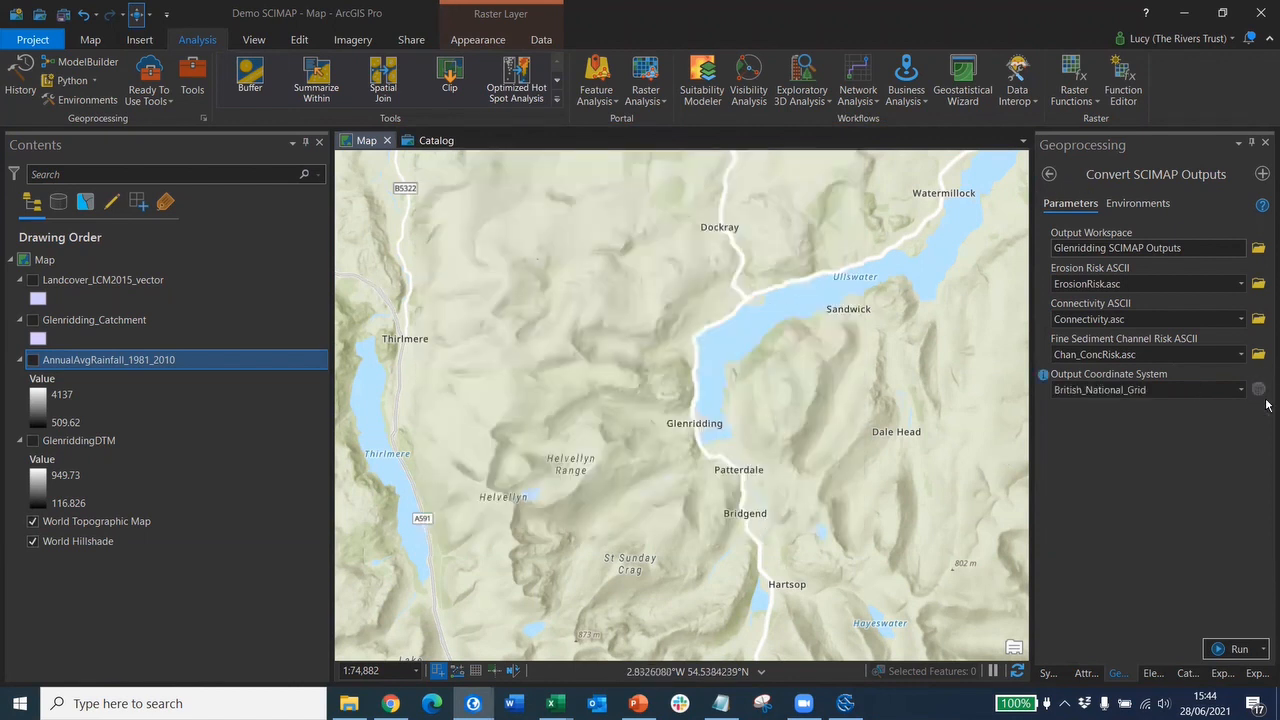
left_click(1233, 650)
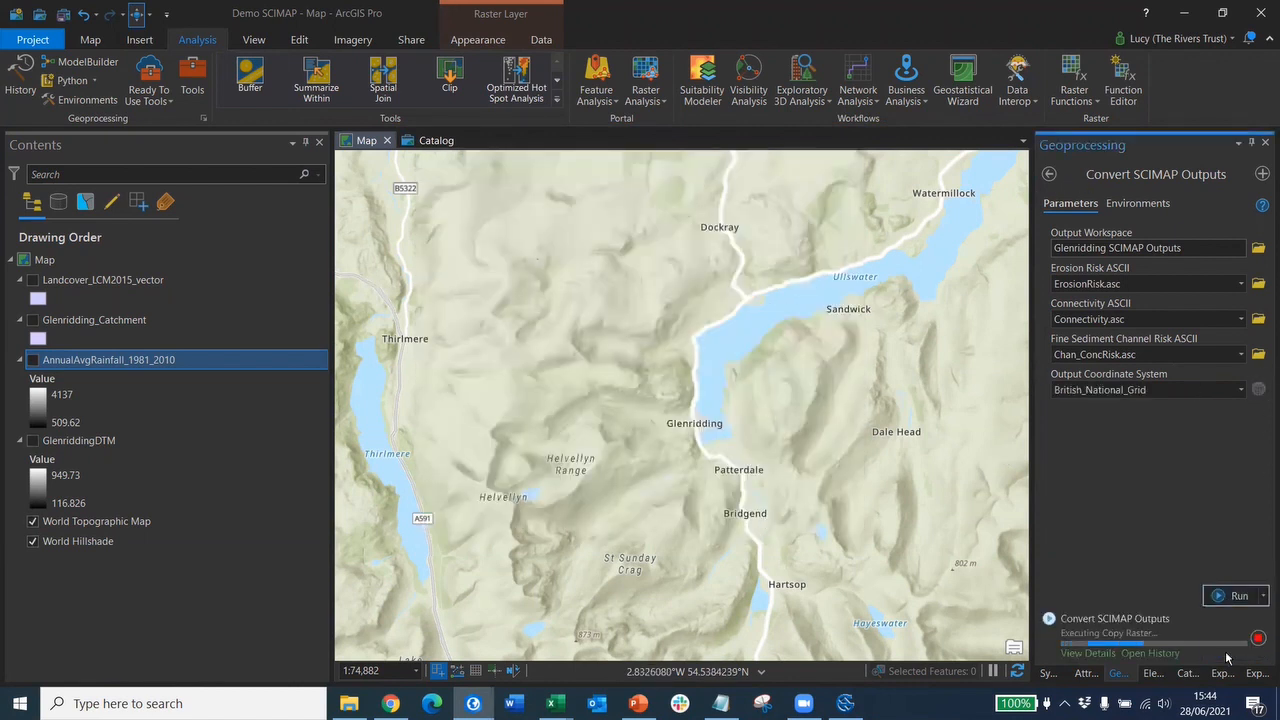
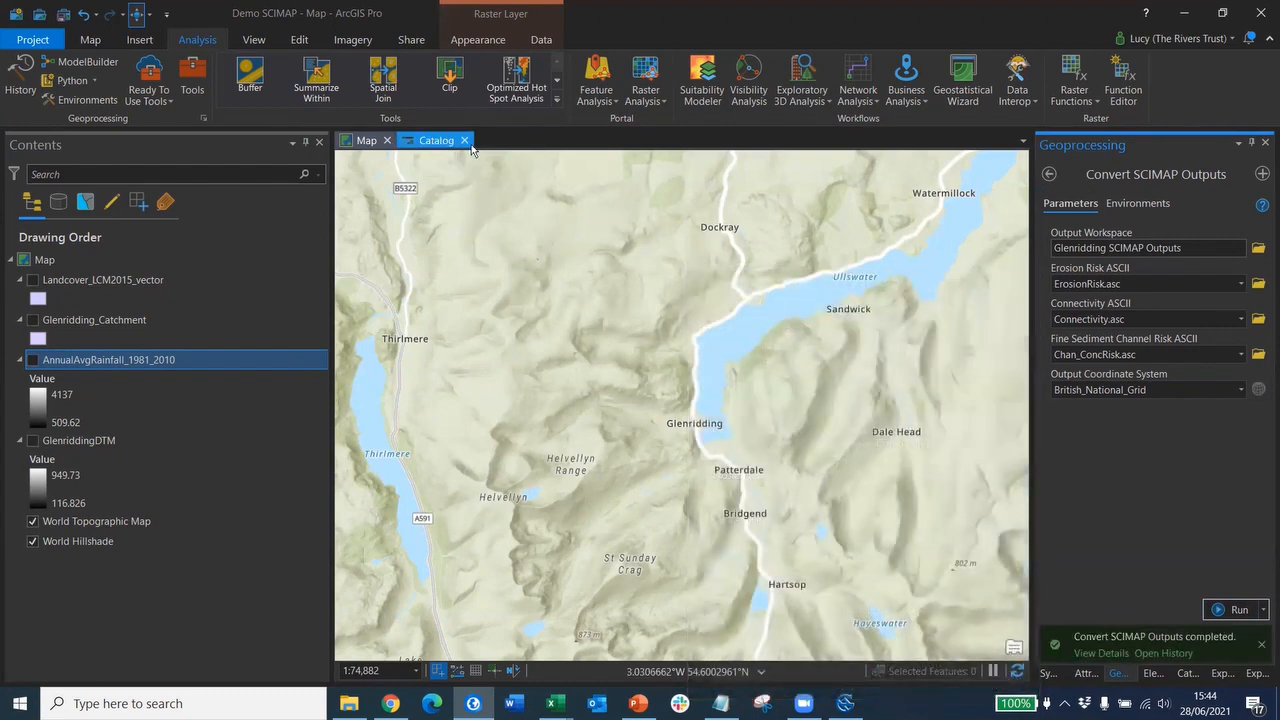
- In Catalog view, go from Demo SCIMAP into Glenridding SCIMAP Outputs and refresh its listing
left_click(1186, 672)
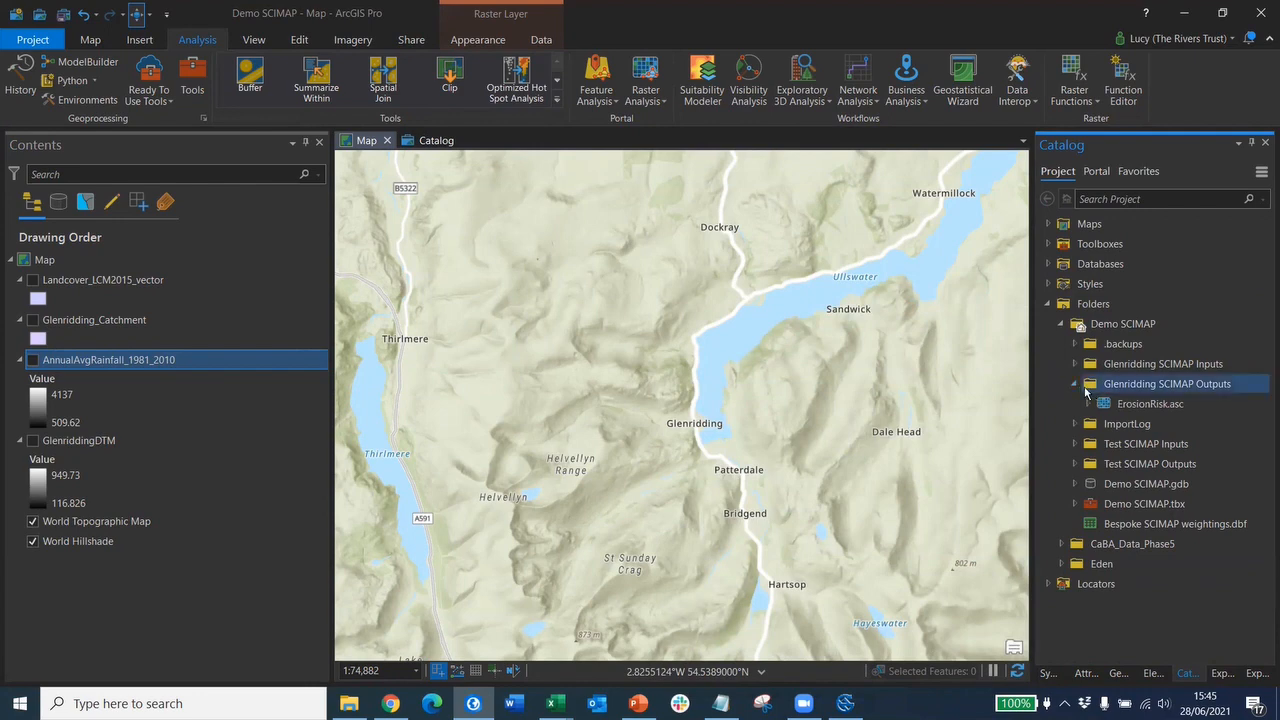
left_click(437, 141)
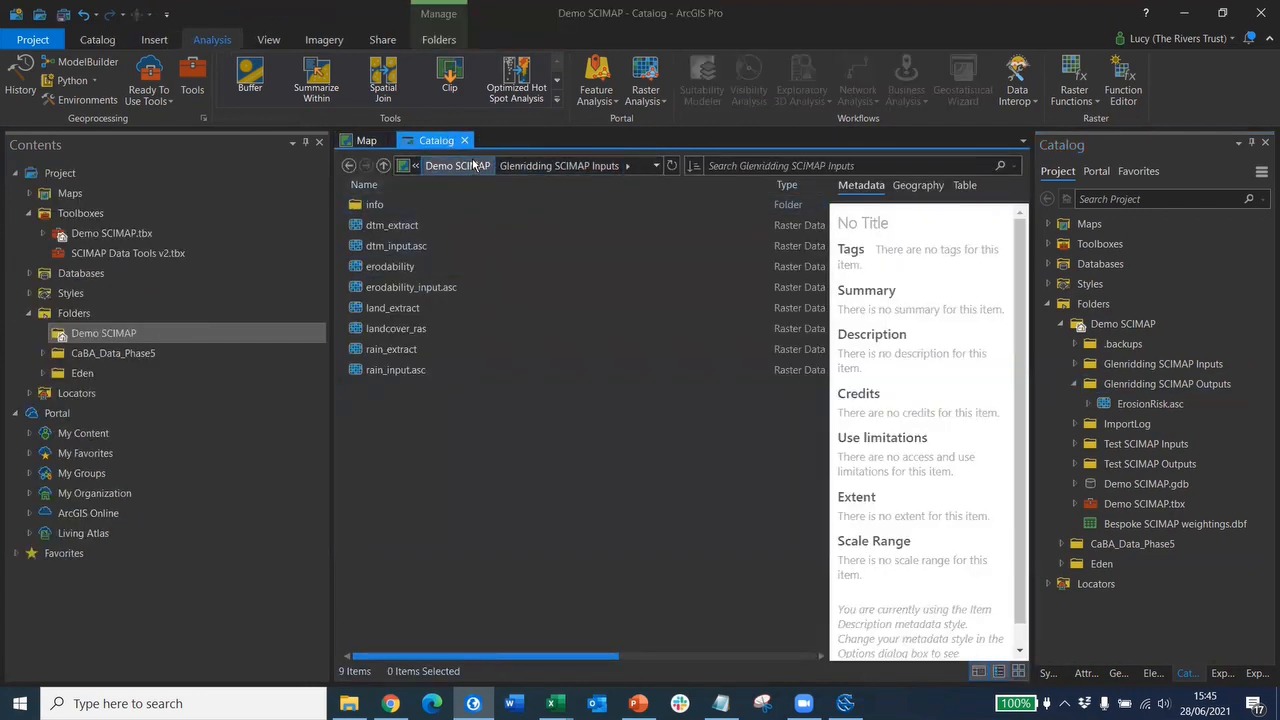
left_click(459, 166)
double_click(447, 254)
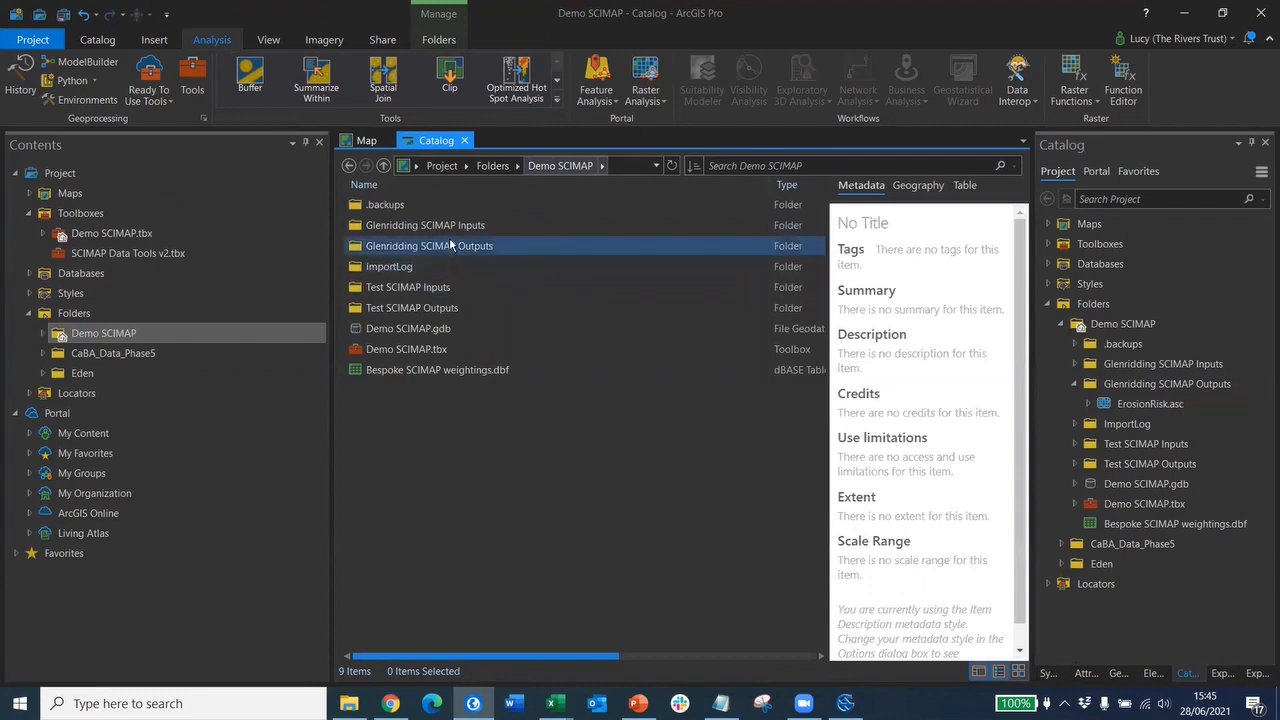
left_click(671, 166)
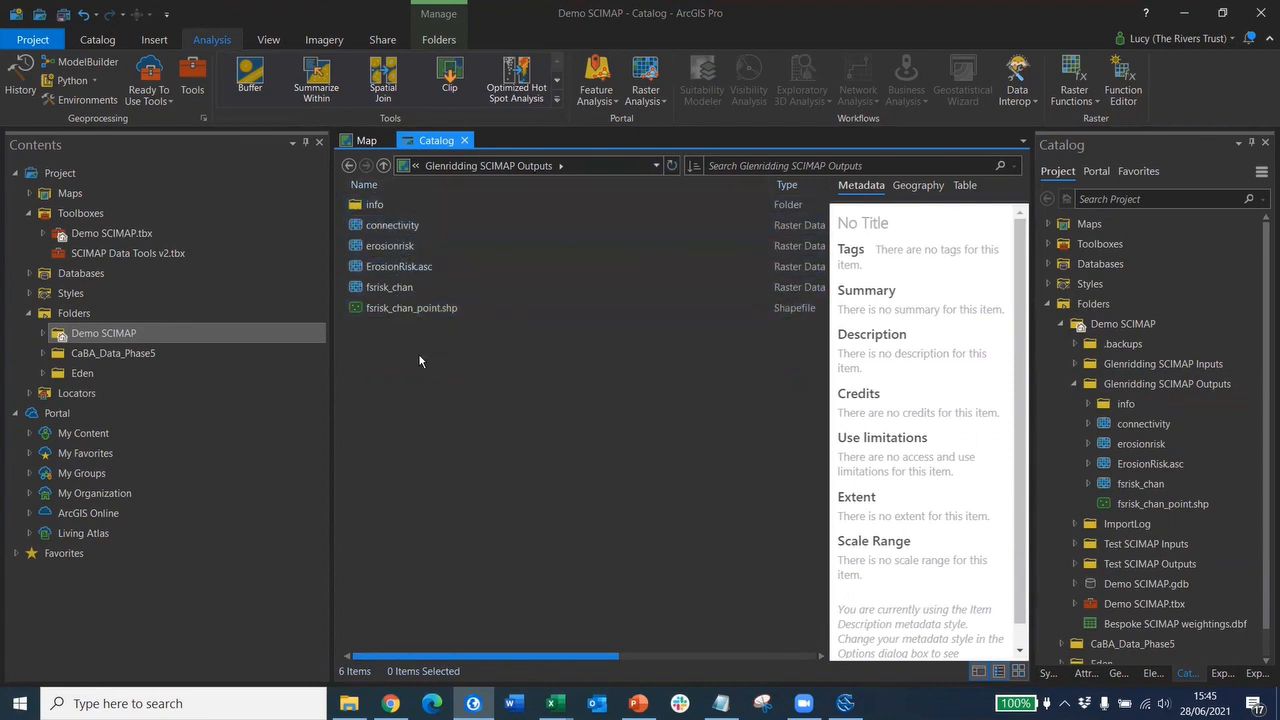
- Drag connectivity, erosionrisk and fsrisk_chan_point.shp into Contents, then move erosionrisk to the top
left_click(361, 141)
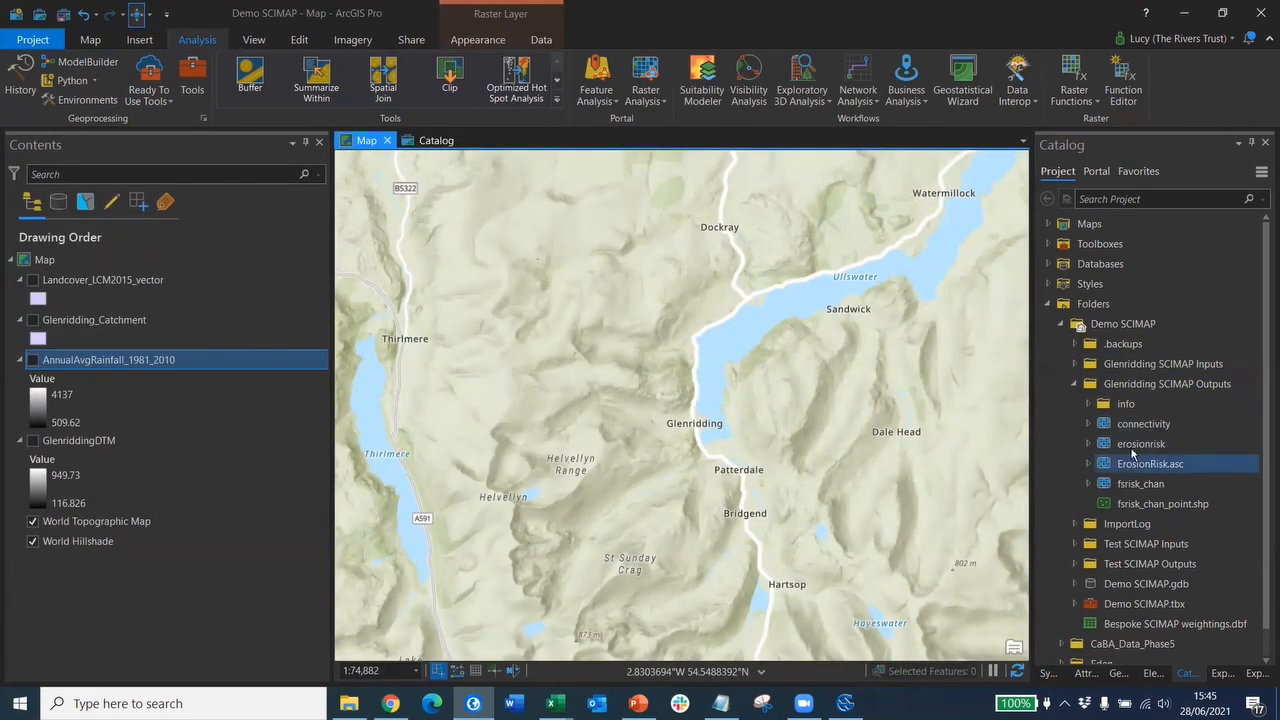
mouse_move(1130, 424)
left_mouse_down()
mouse_move(897, 432)
mouse_move(310, 300)
mouse_move(260, 269)
left_mouse_up()
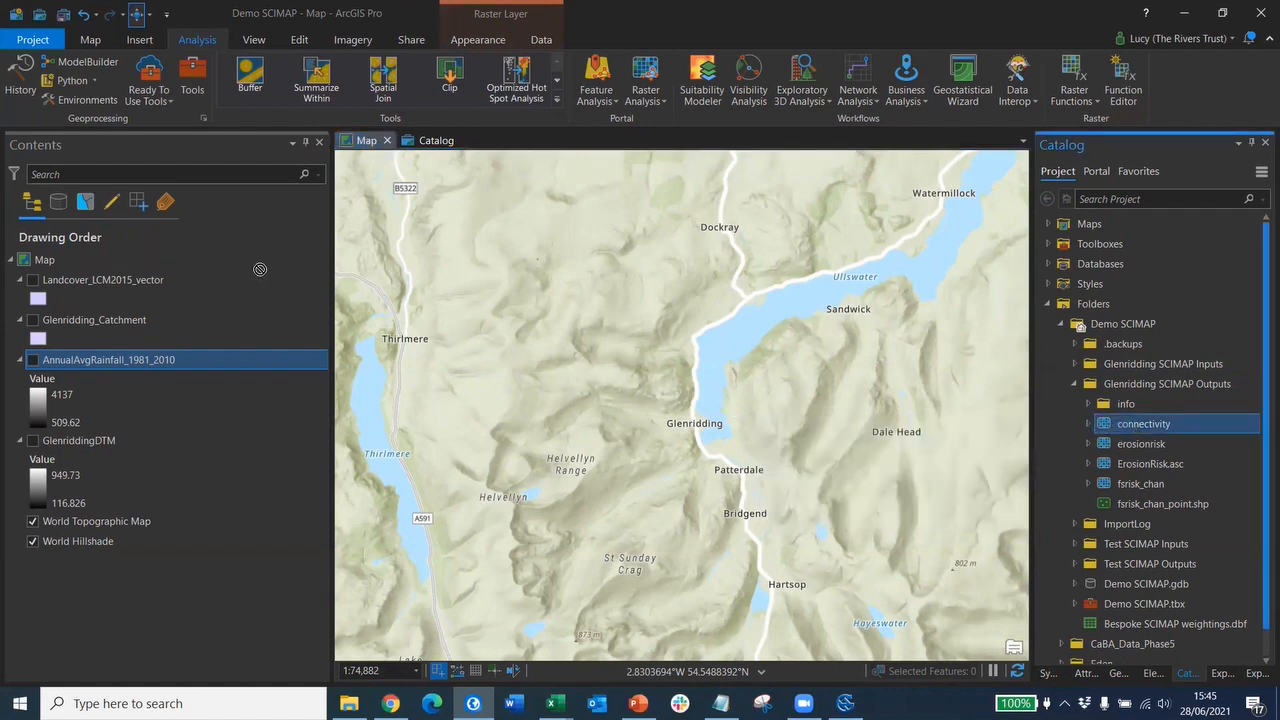
left_click(1146, 448)
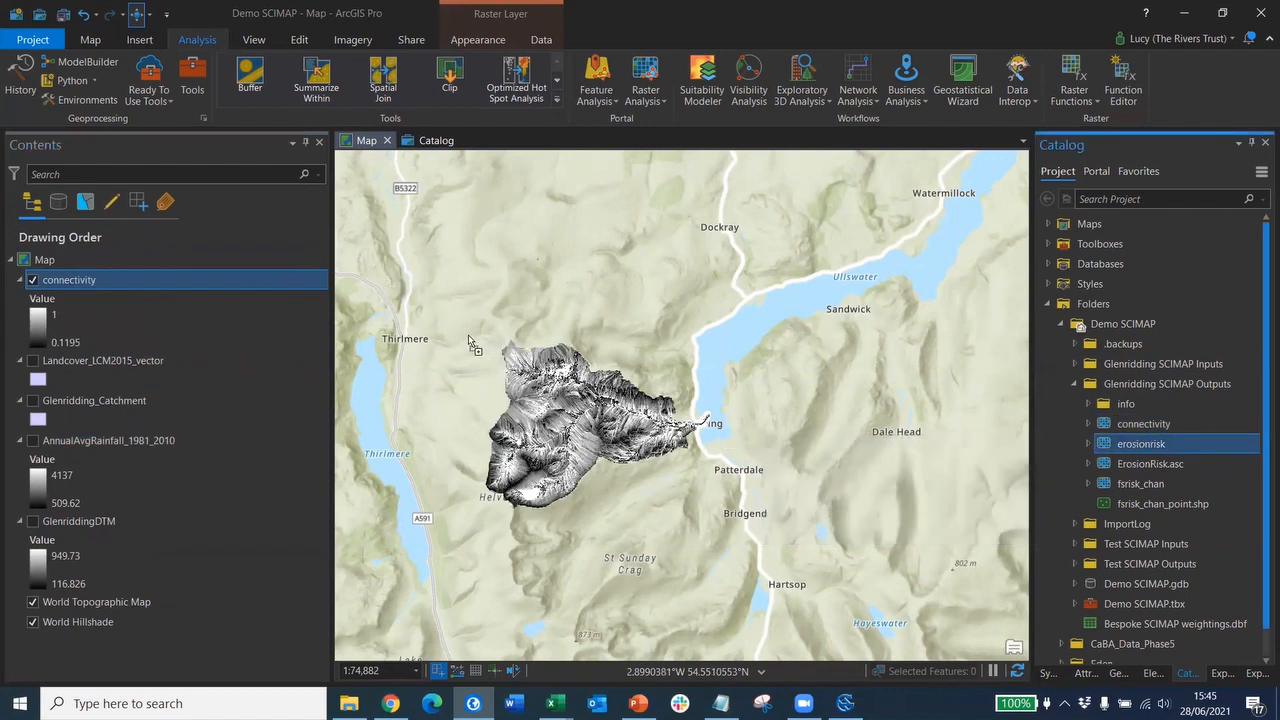
left_click_drag(468, 334, 160, 303)
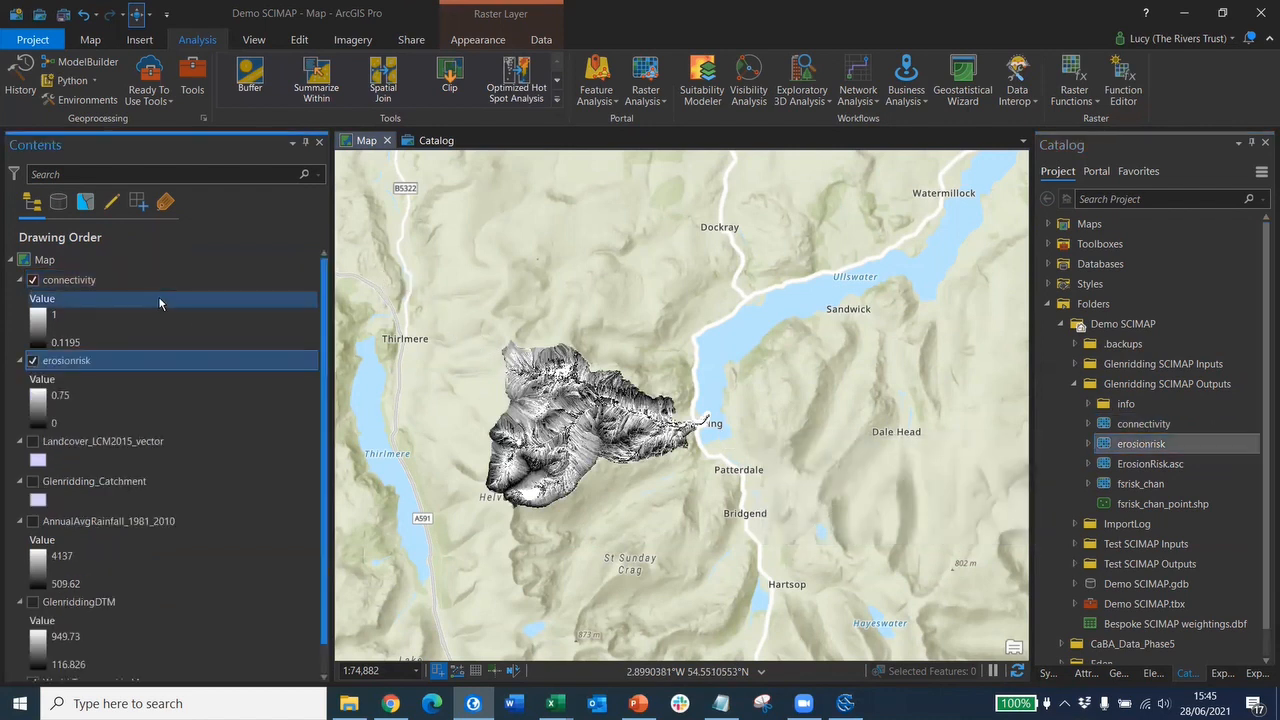
left_click(1147, 505)
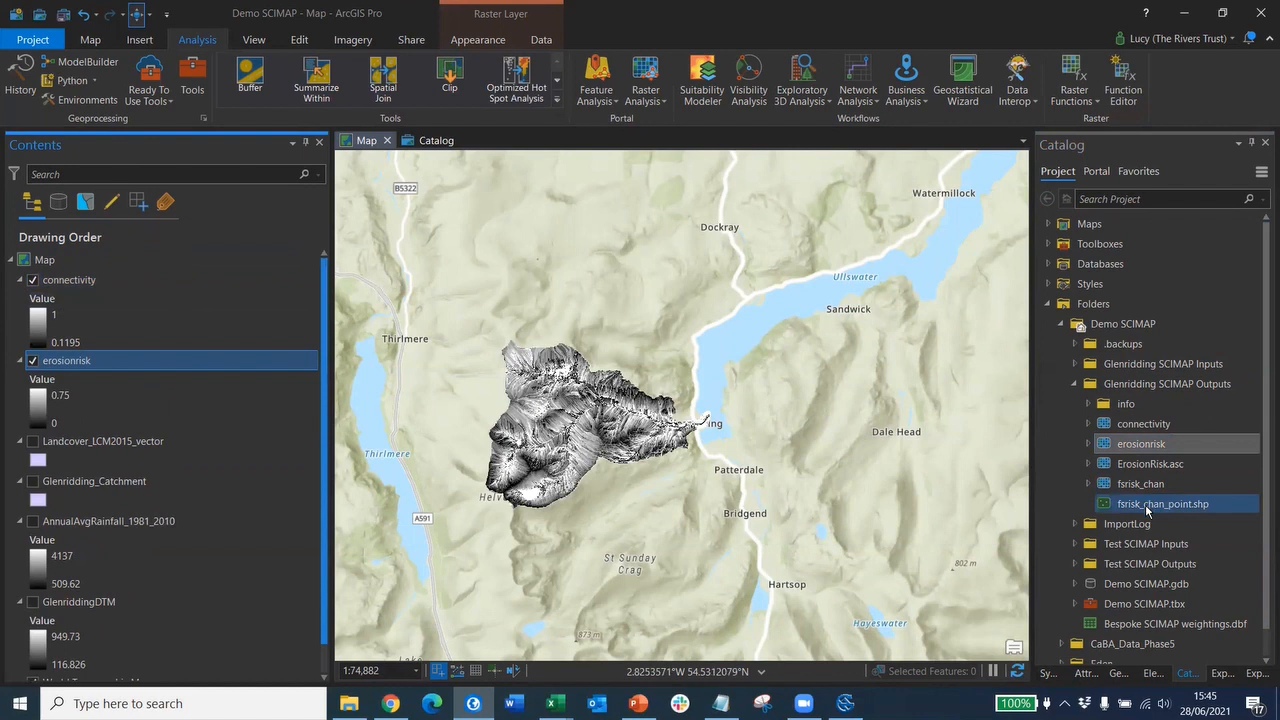
left_click_drag(1147, 510, 65, 441)
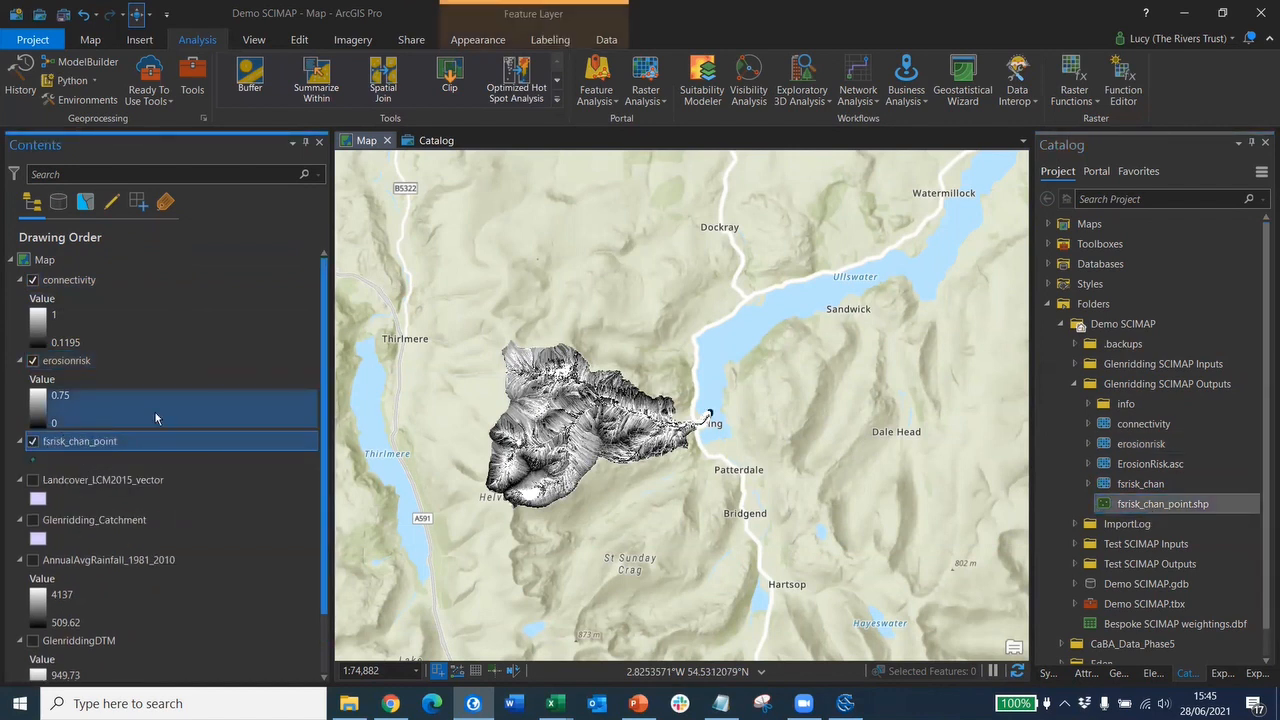
left_click(64, 361)
left_click_drag(82, 283, 80, 283)
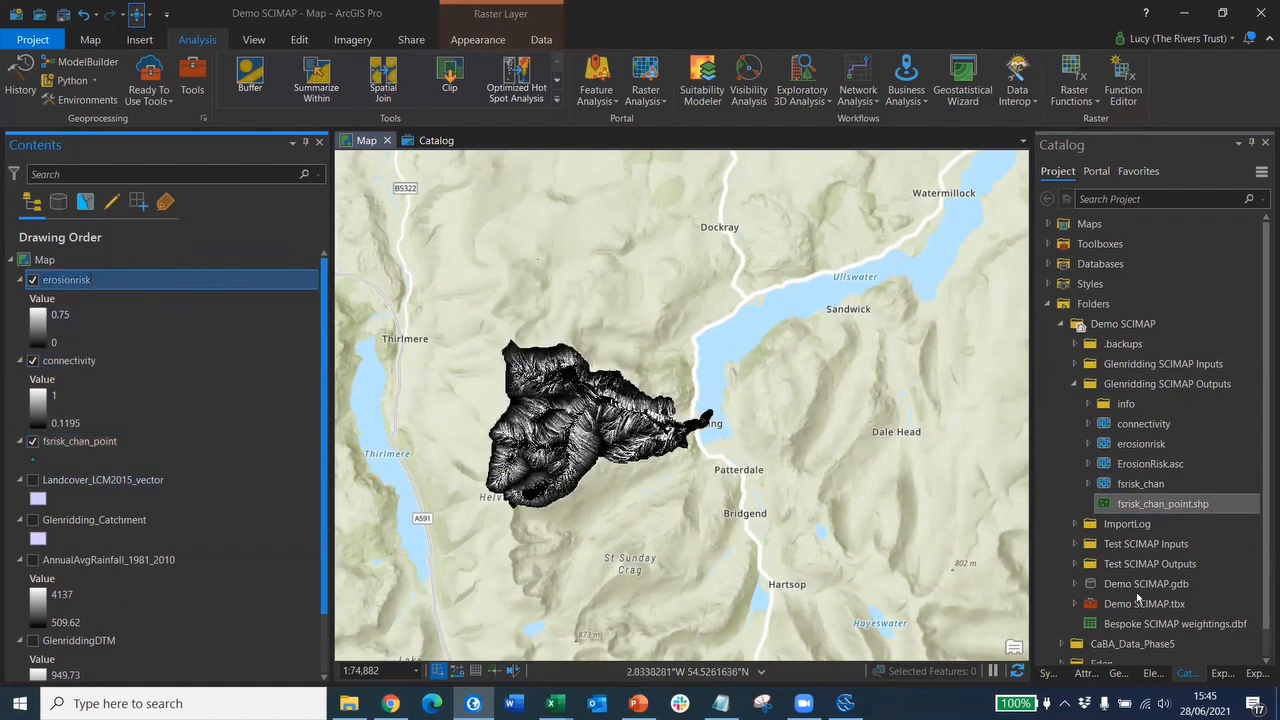
- Apply a rainbow colour scheme to the erosionrisk raster's stretch symbology
left_click(1047, 676)
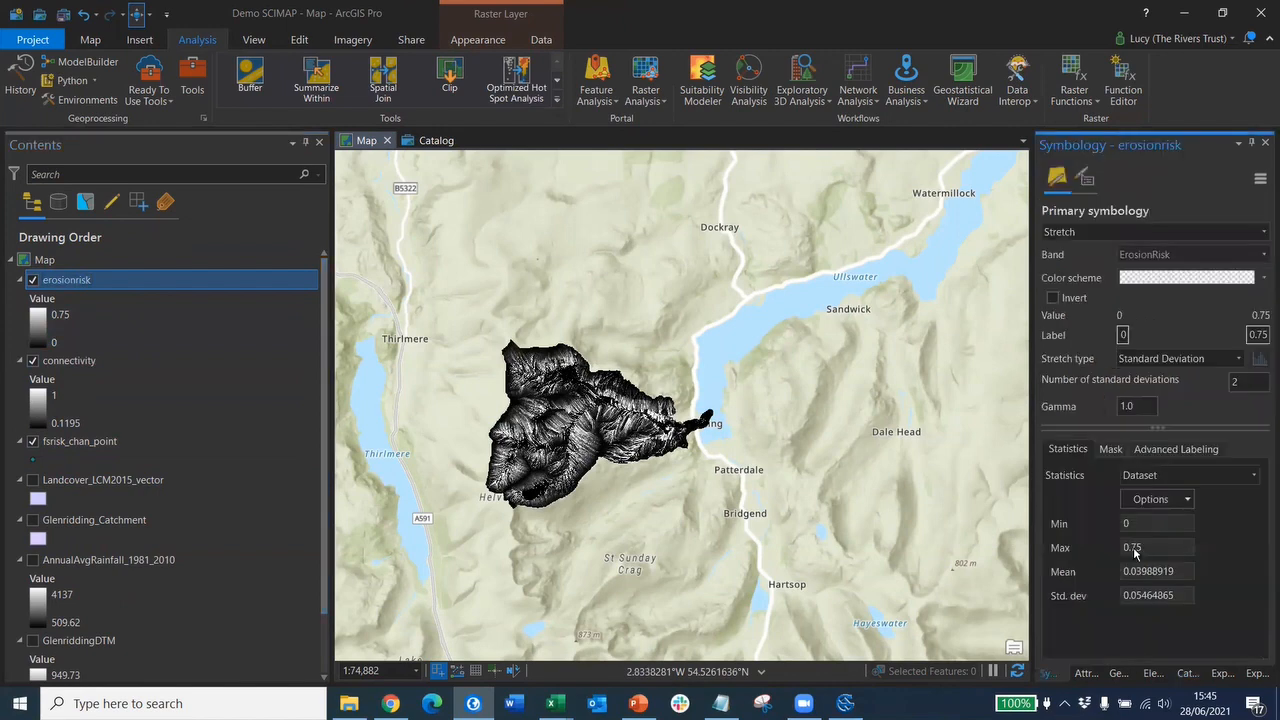
left_click(1261, 284)
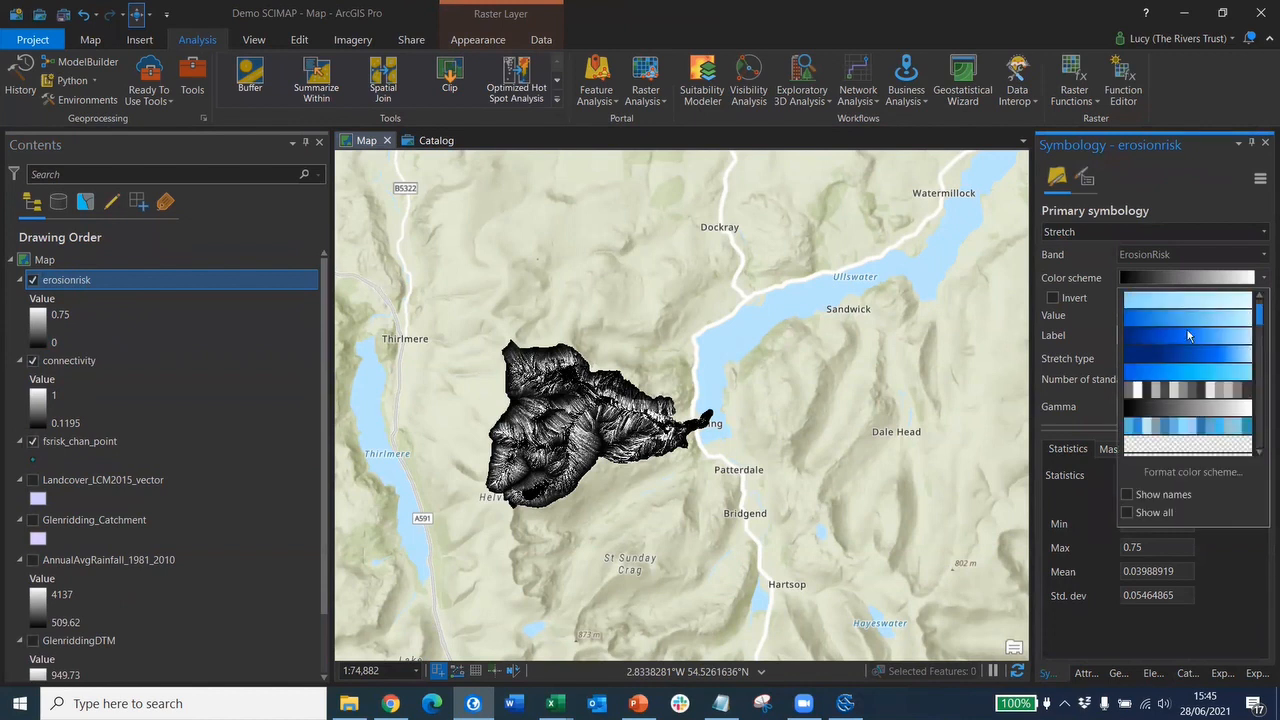
scroll(1188, 339, "down", 5)
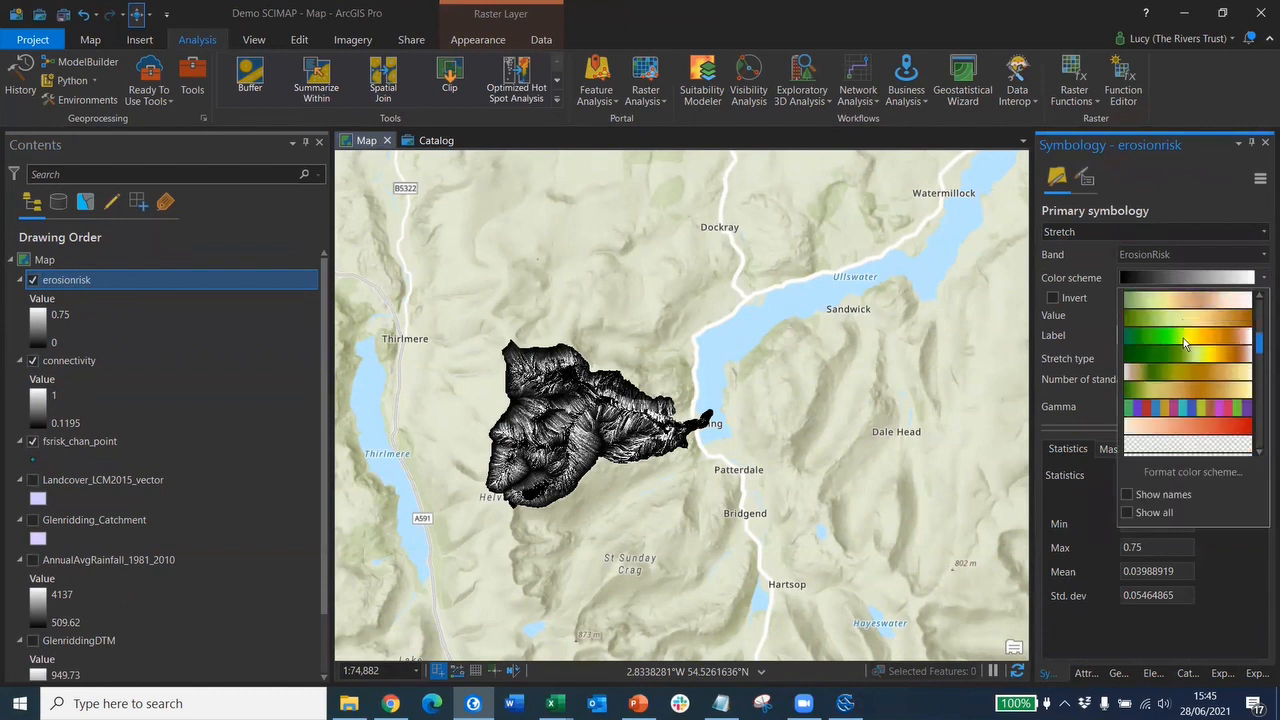
scroll(1183, 340, "down", 3)
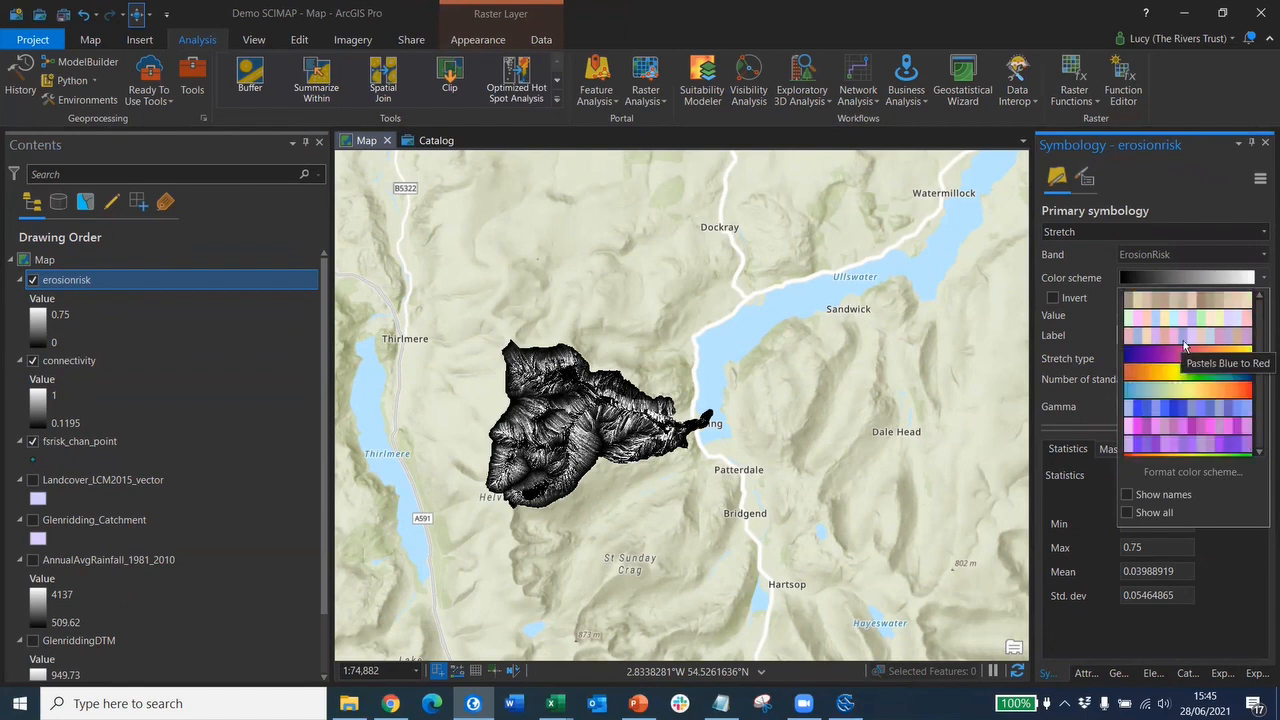
scroll(1185, 345, "down", 3)
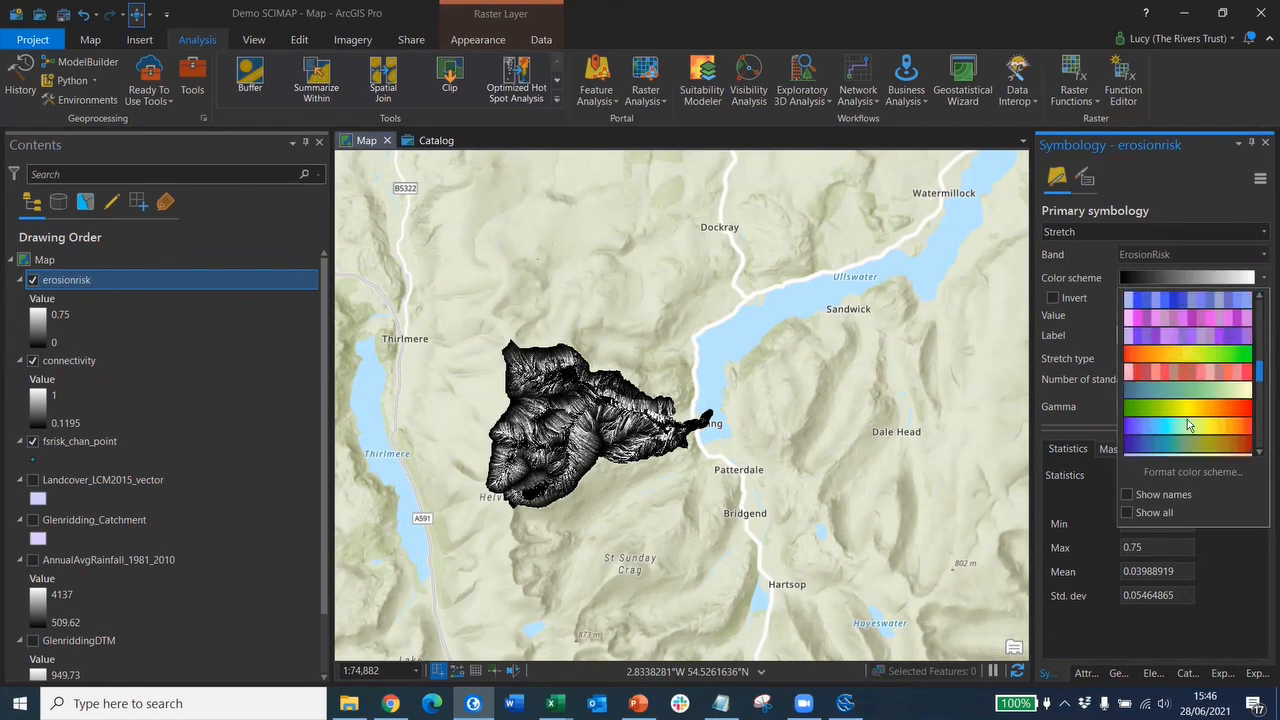
left_click(1186, 422)
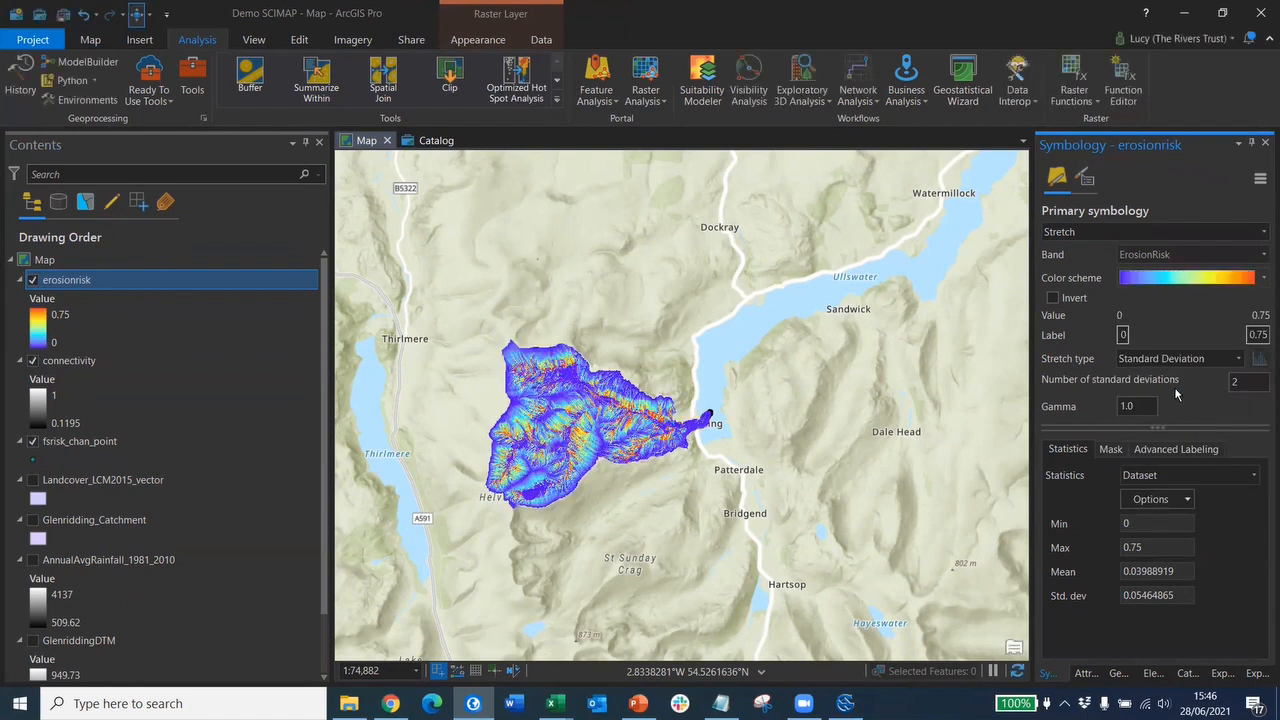
- Zoom into the catchment and switch off erosionrisk to reveal the greyscale connectivity raster
scroll(522, 420, "up", 2)
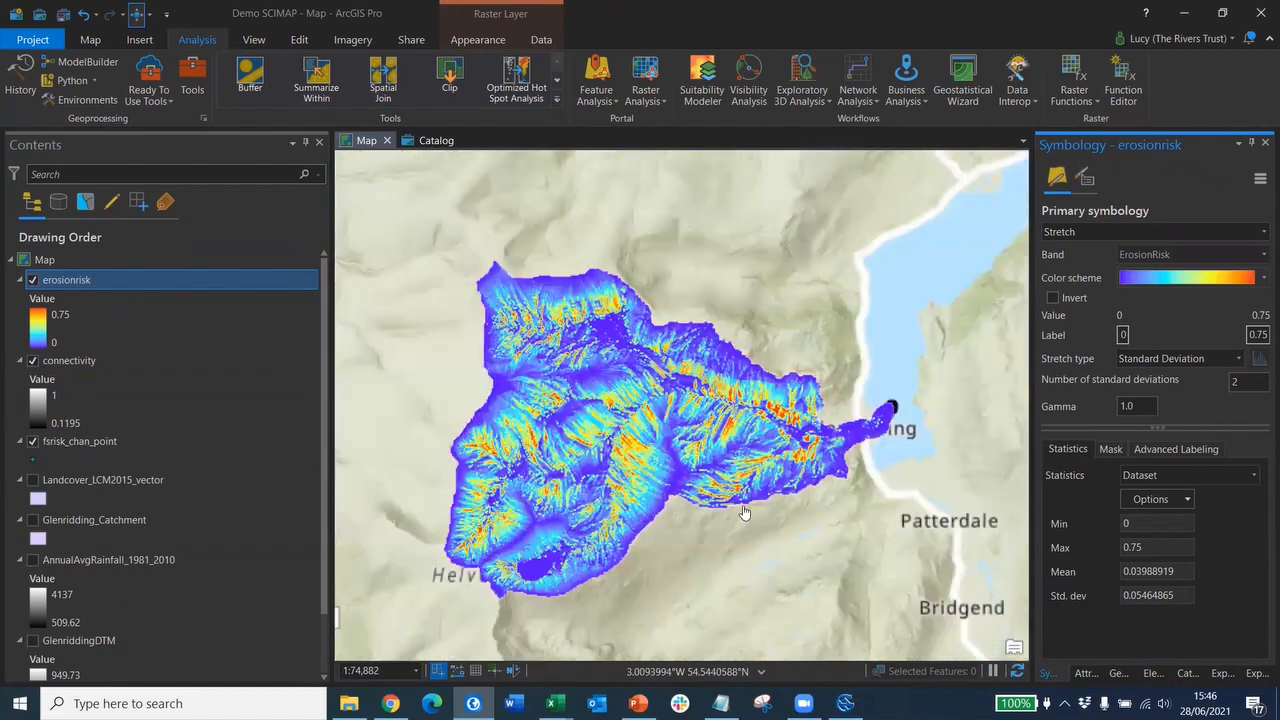
scroll(636, 348, "up", 5)
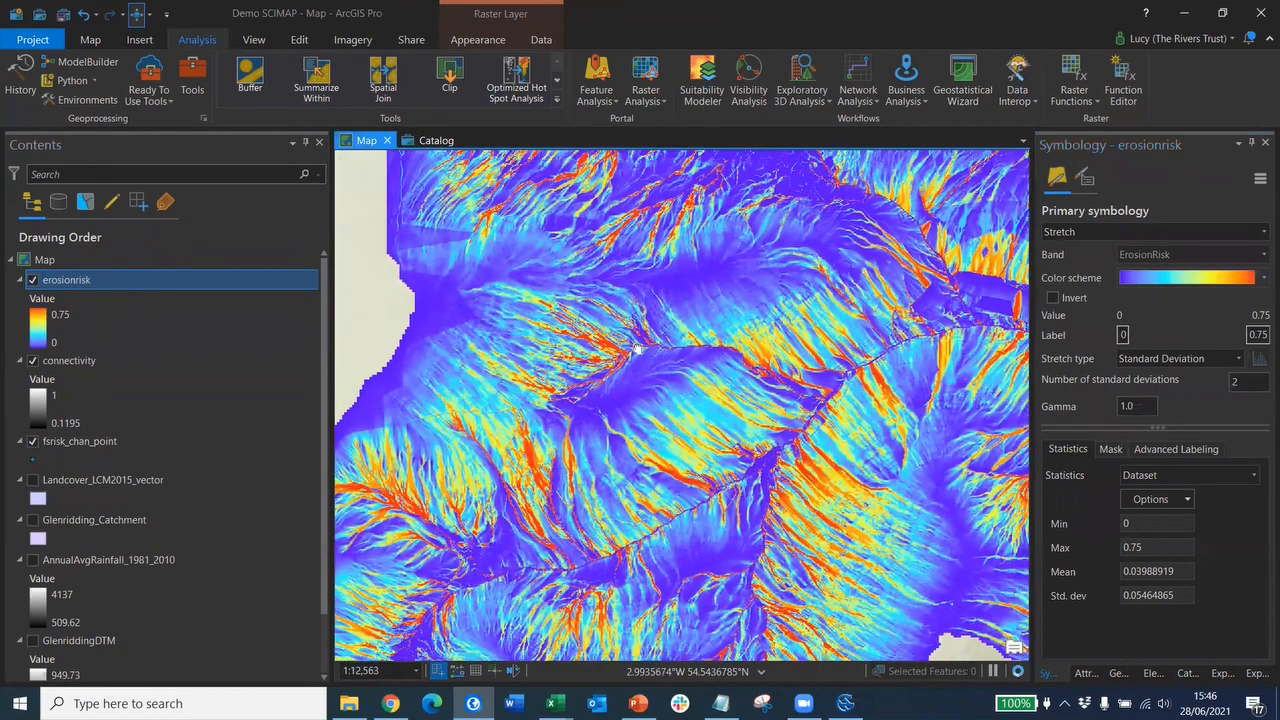
key("Right")
key("Right")
key("Right")
key("Right")
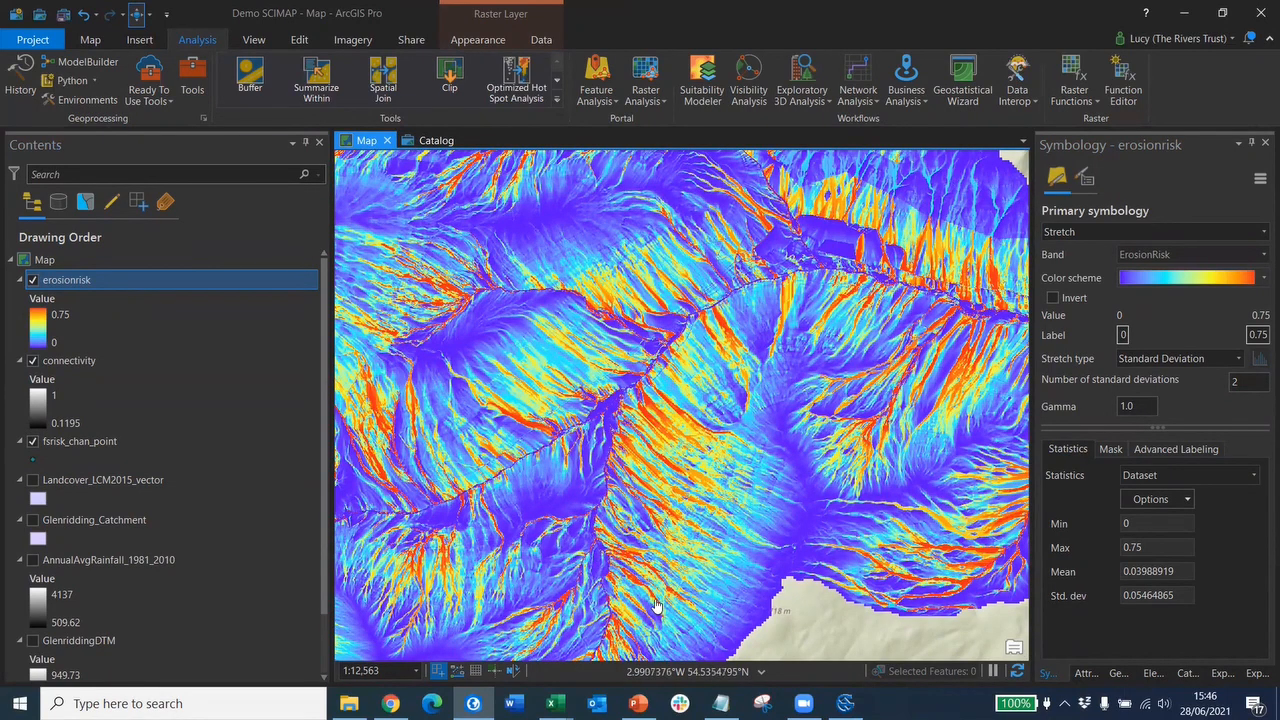
left_click(29, 280)
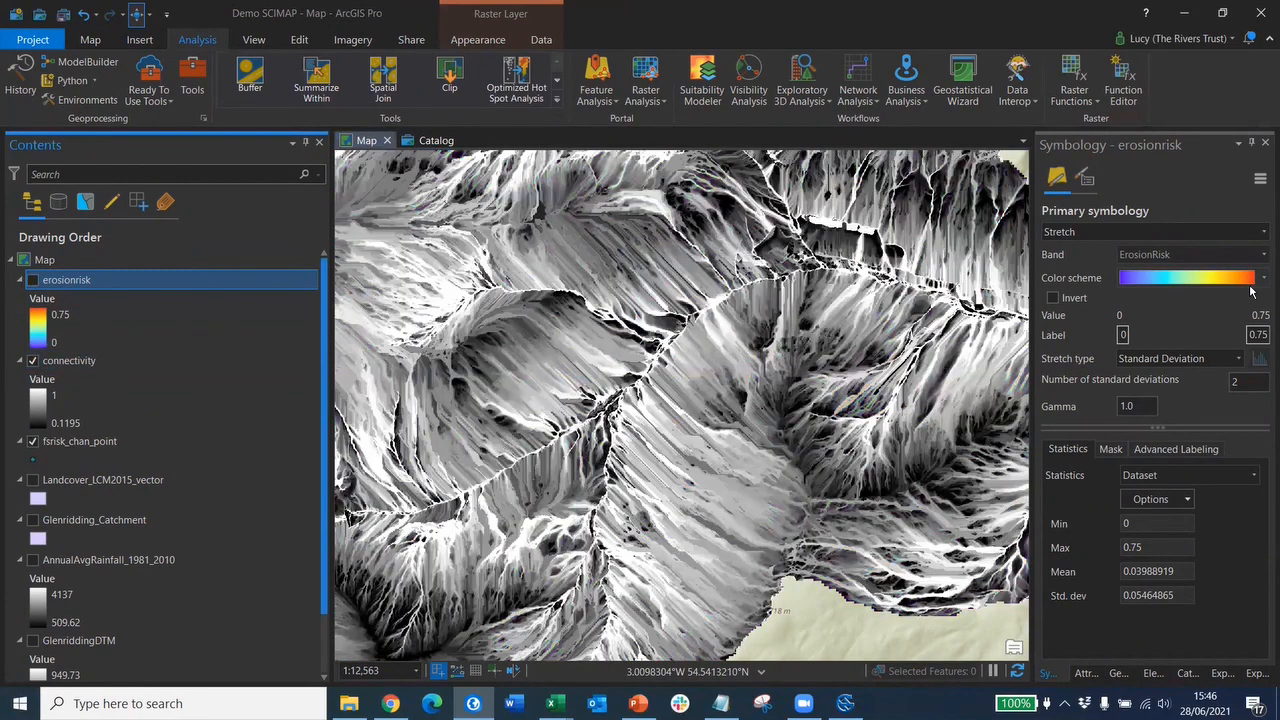
- Recolour erosionrisk with the Bathymetry #3 blue ramp and reverse it
left_click(1241, 280)
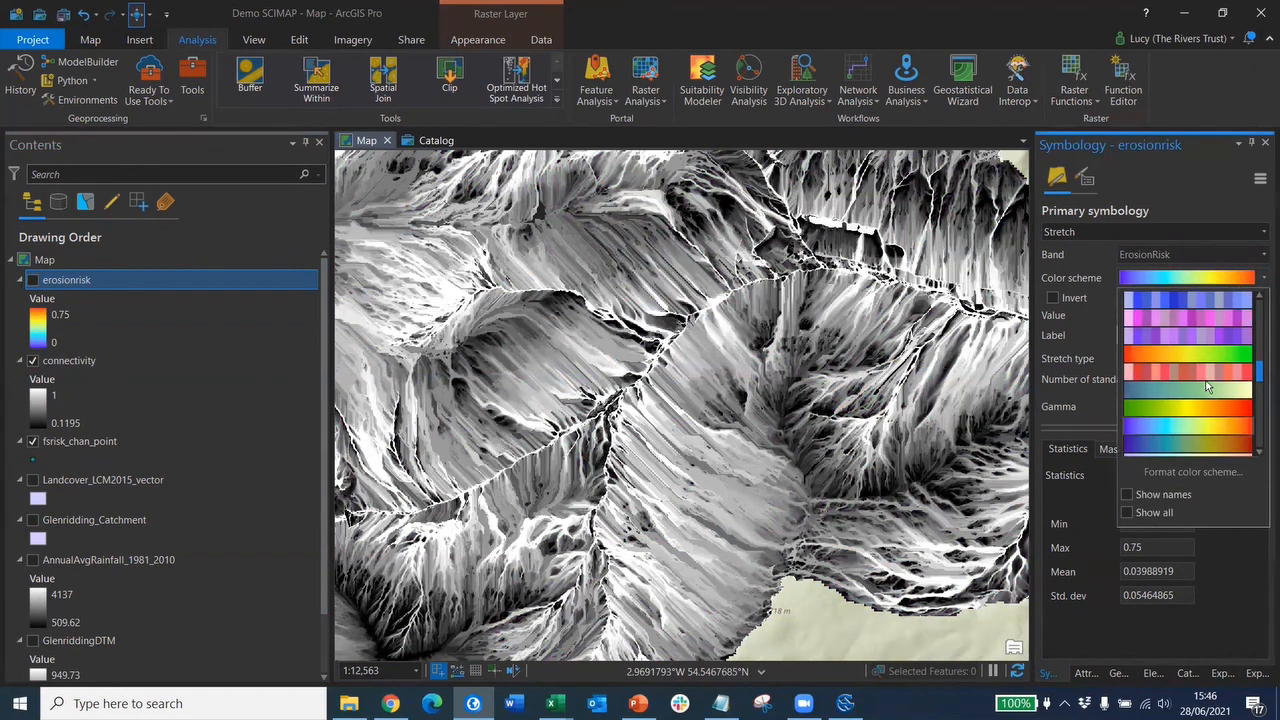
scroll(1210, 374, "up", 4)
scroll(1210, 370, "up", 5)
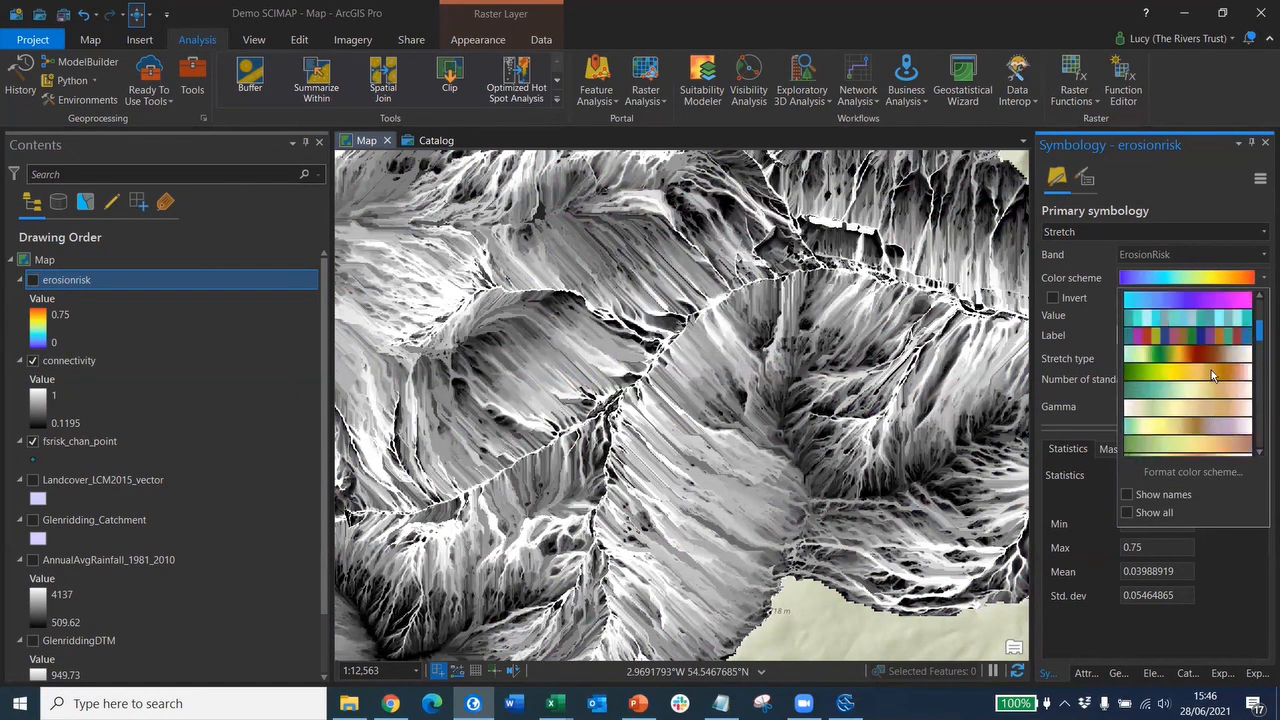
left_click(1161, 386)
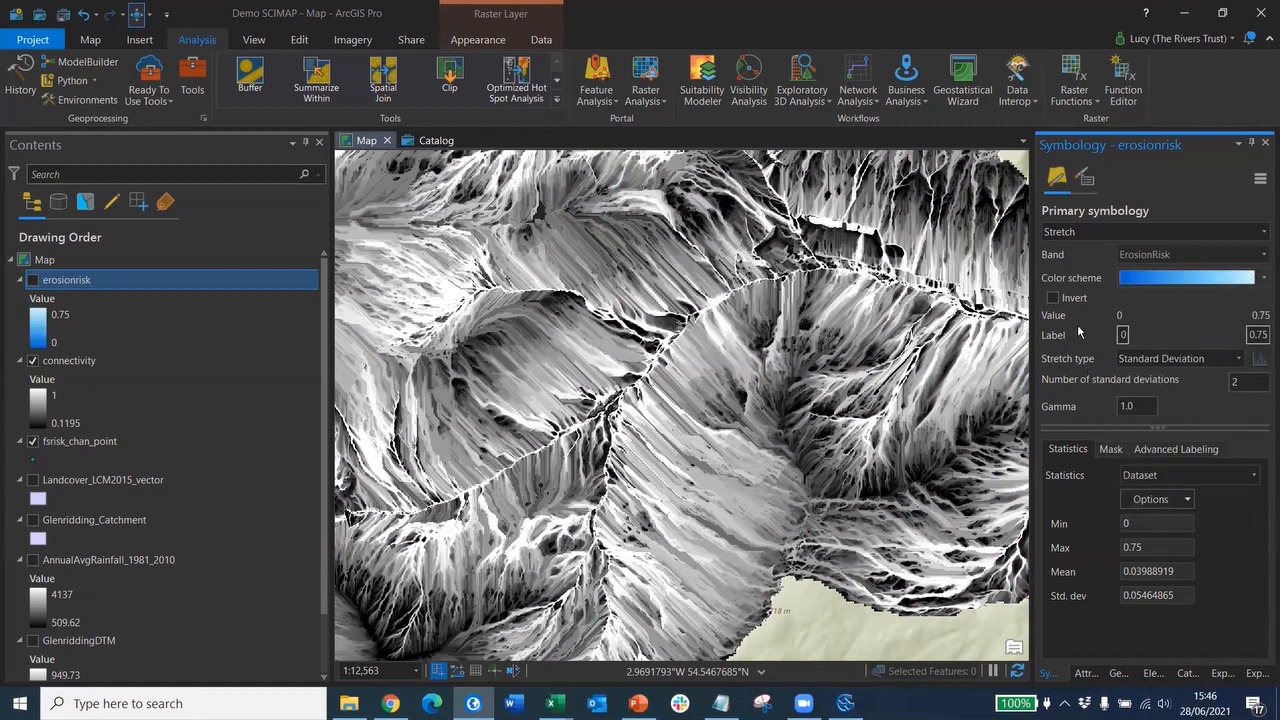
left_click(1052, 298)
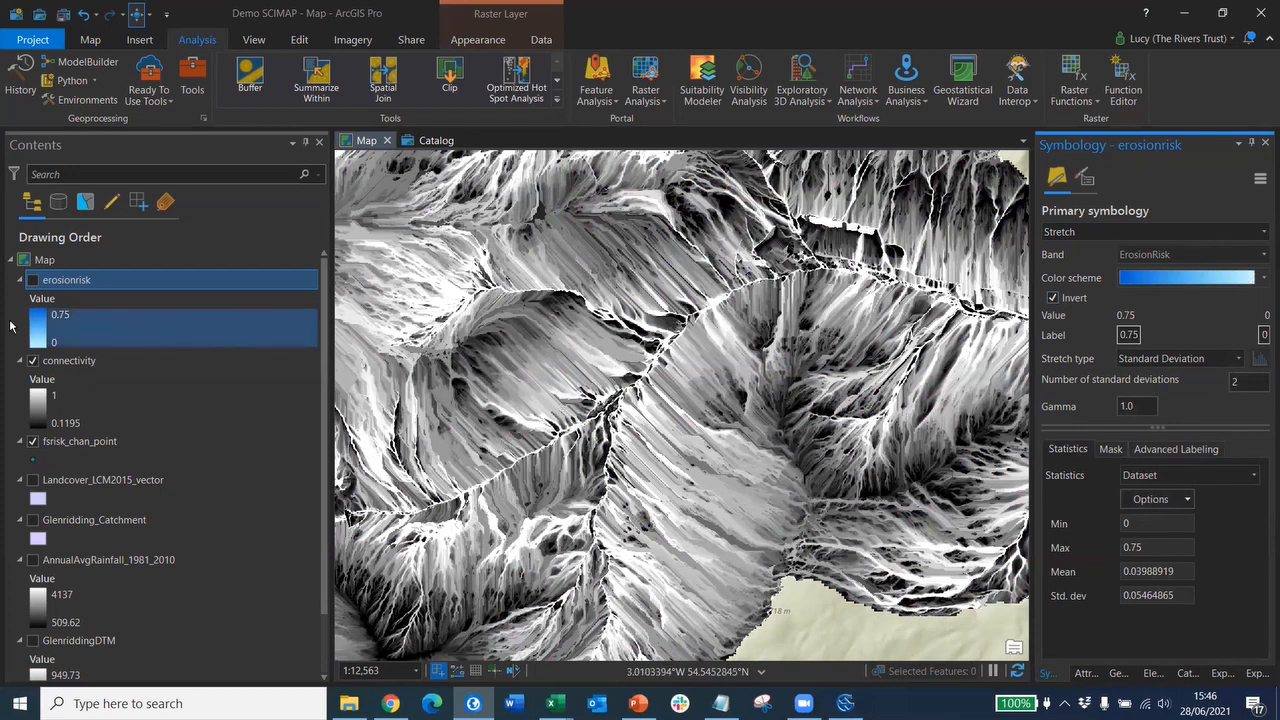
- Give connectivity an inverted blue stretch from 0.1195 to 1, then select fsrisk_chan_point
left_click(63, 364)
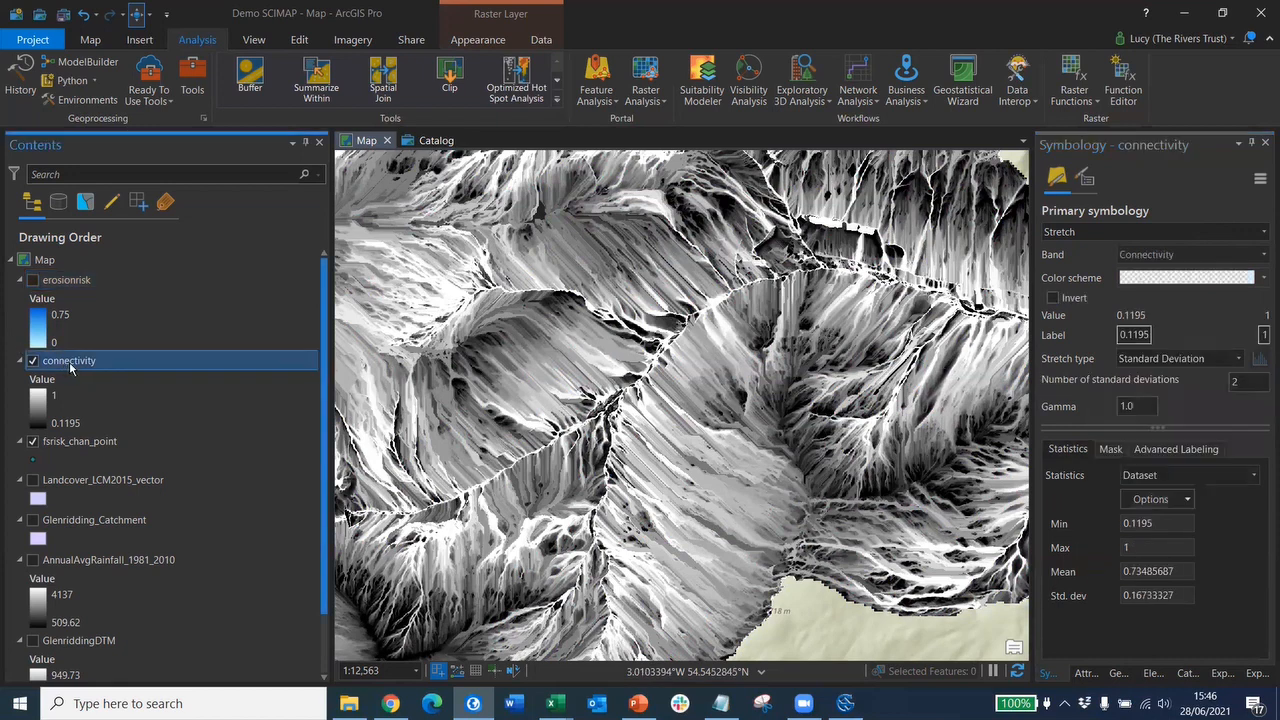
left_click(1262, 279)
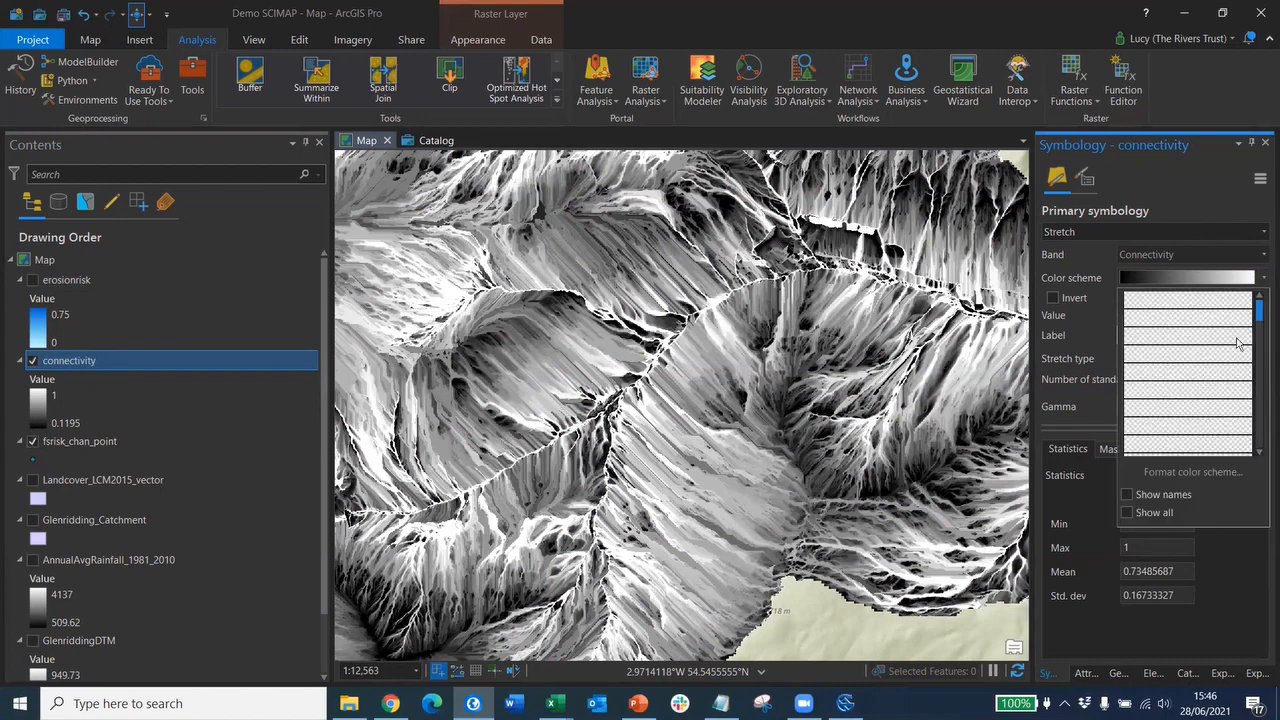
left_click(1213, 380)
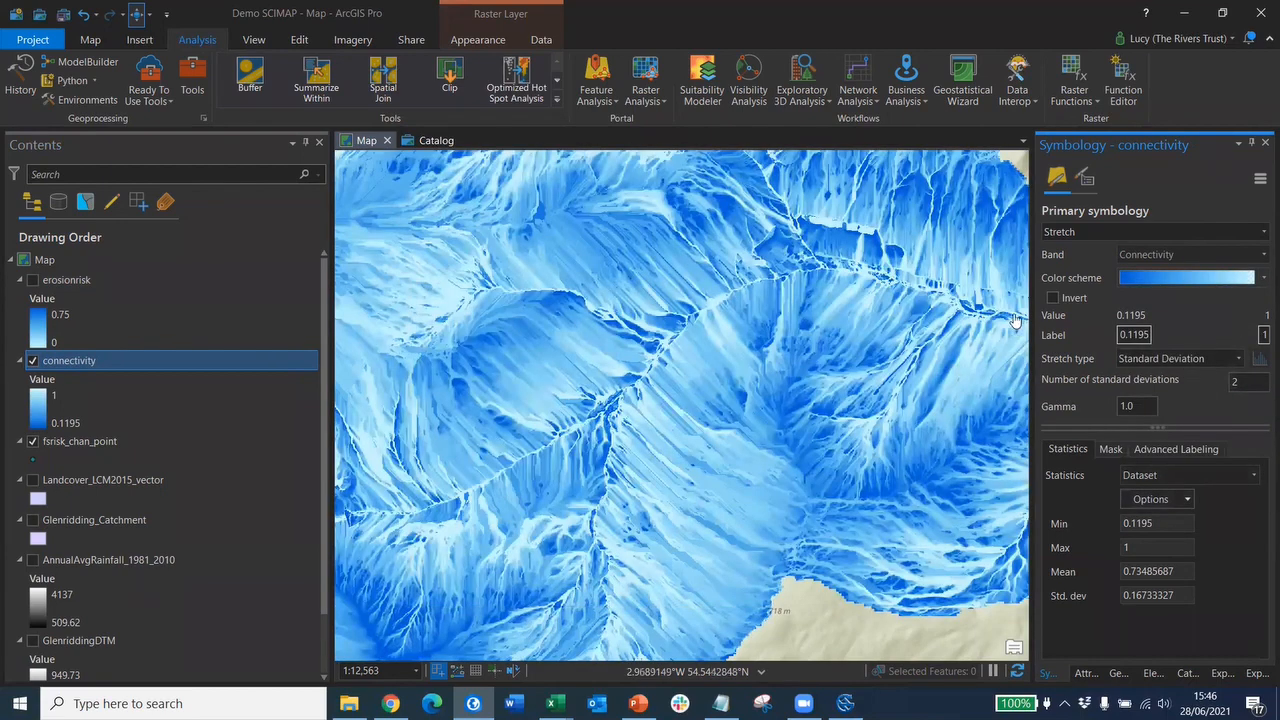
left_click(1051, 298)
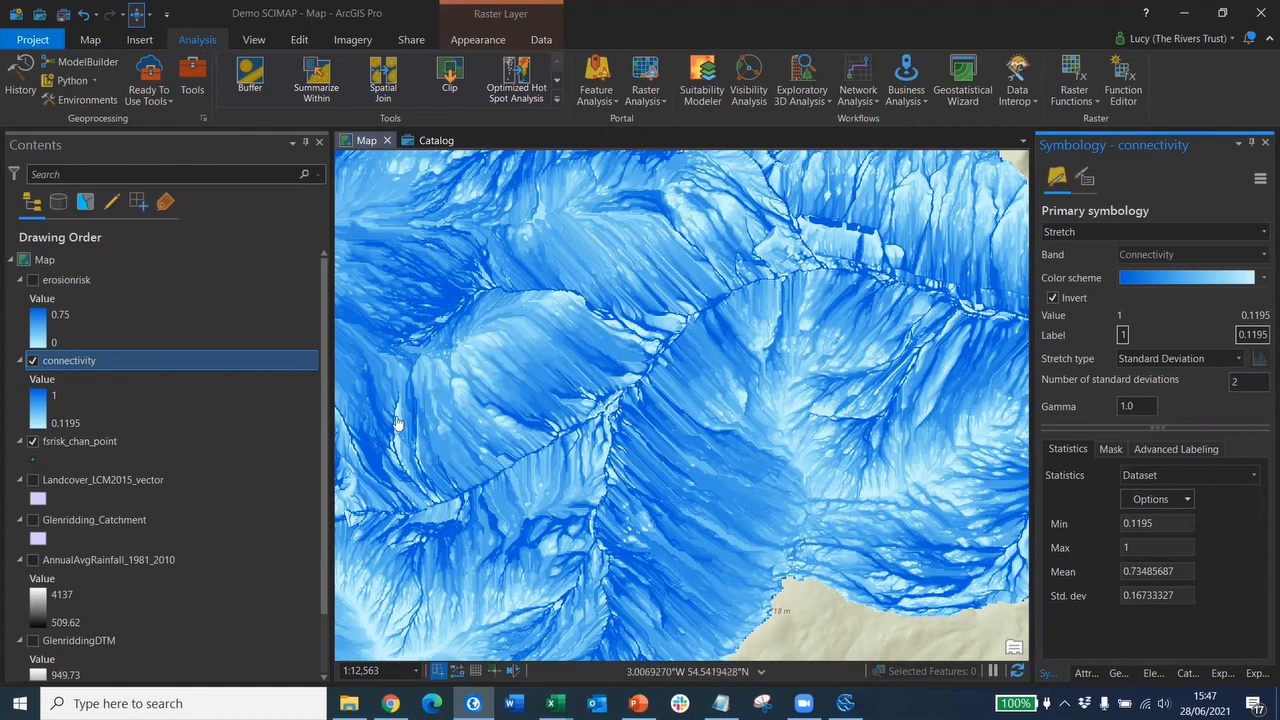
left_click(96, 443)
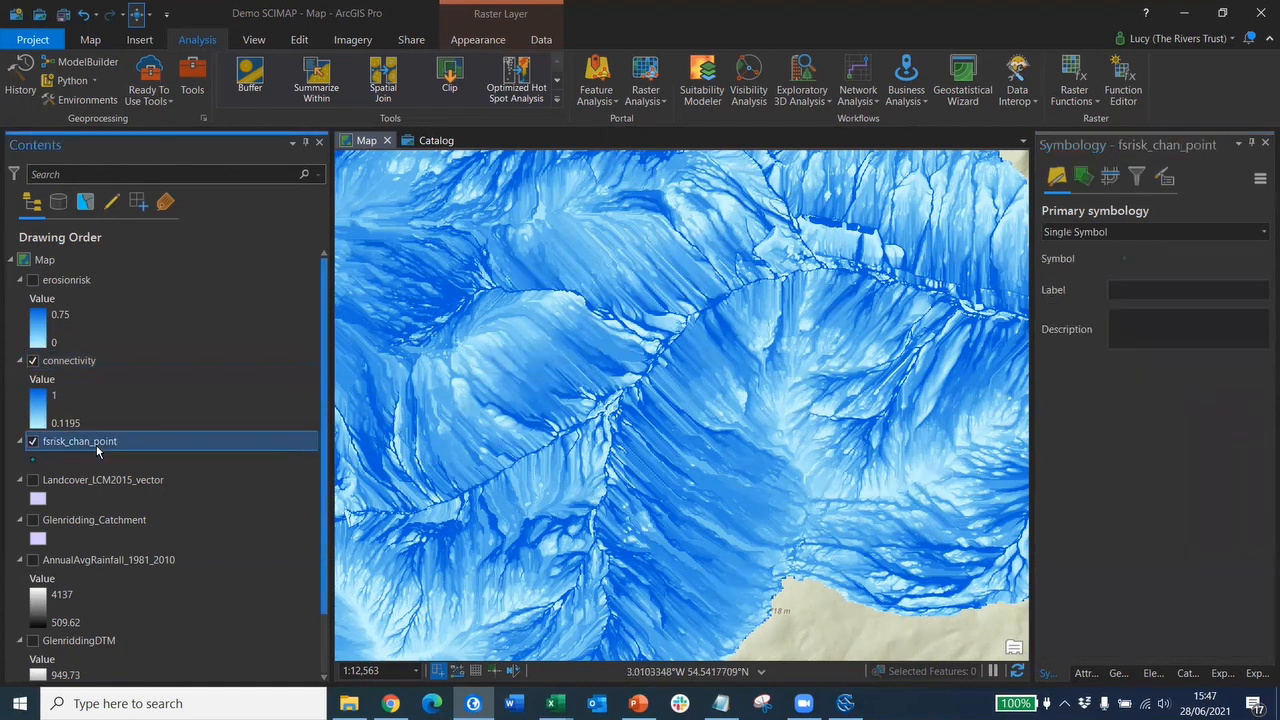
- Symbolise fsrisk_chan_point as Graduated Colors on grid_code with 5 Quantile classes
left_click(1263, 233)
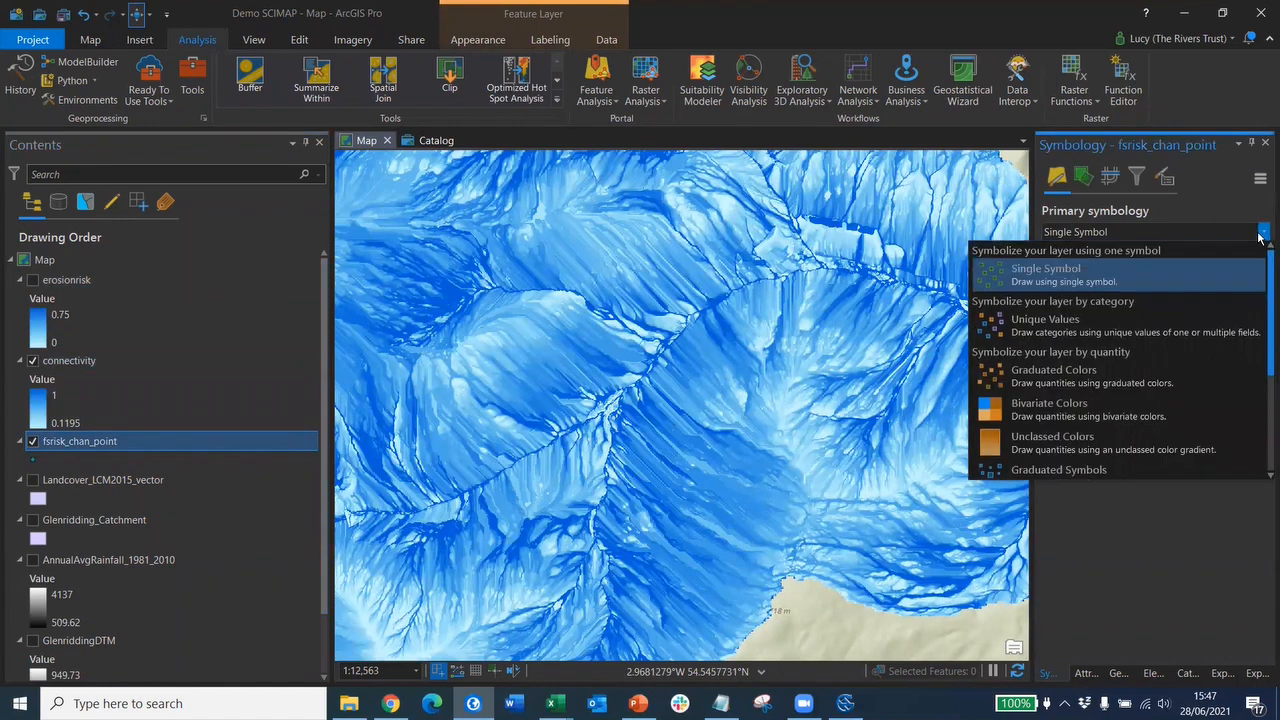
left_click(1090, 383)
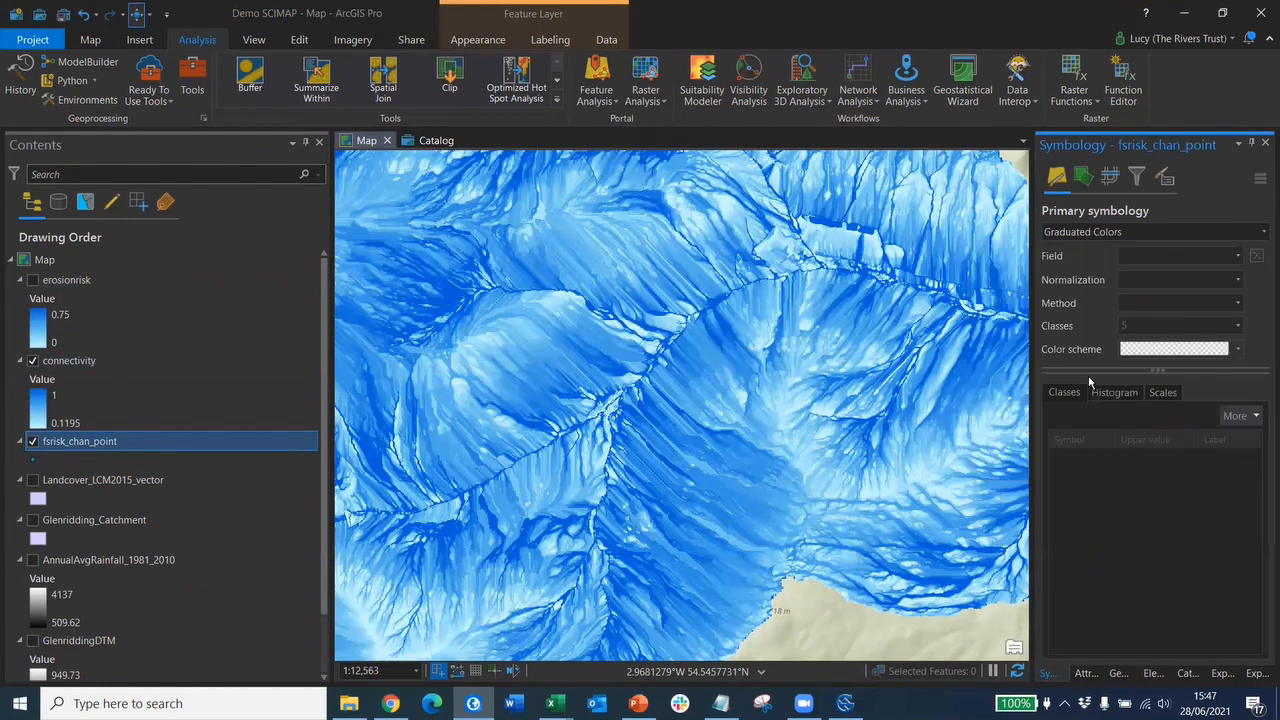
left_click(1237, 258)
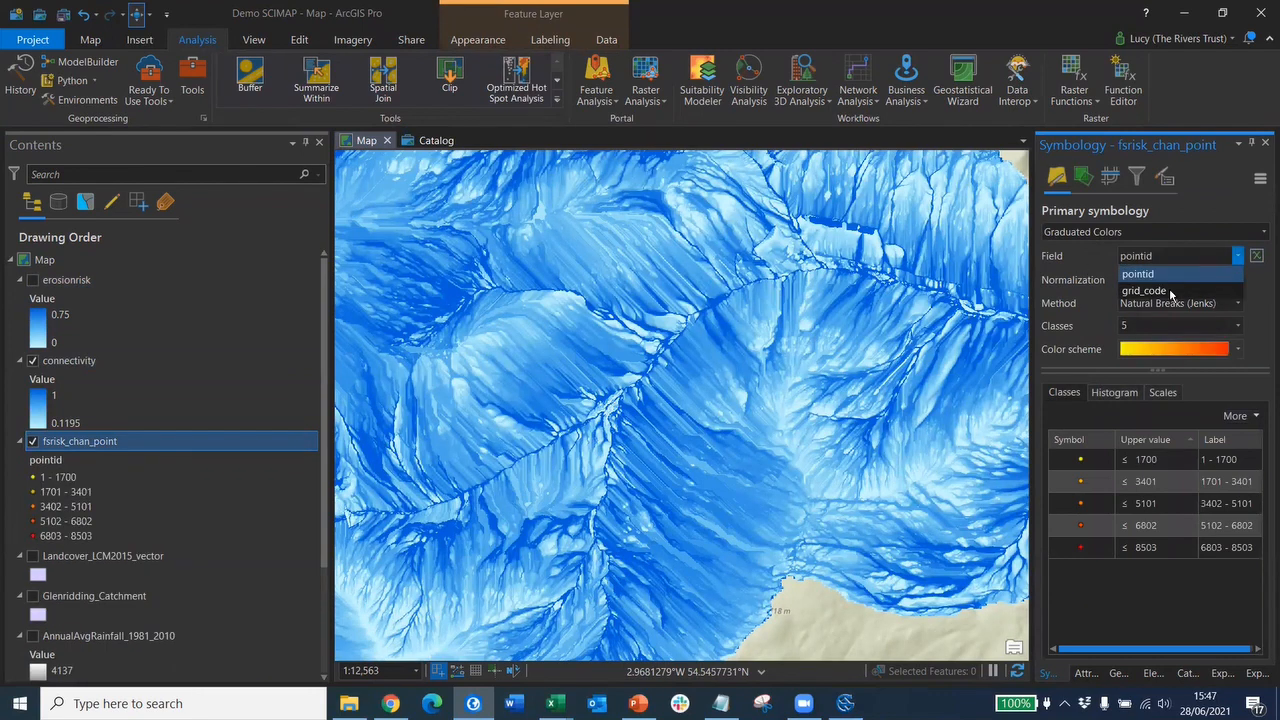
left_click(1170, 295)
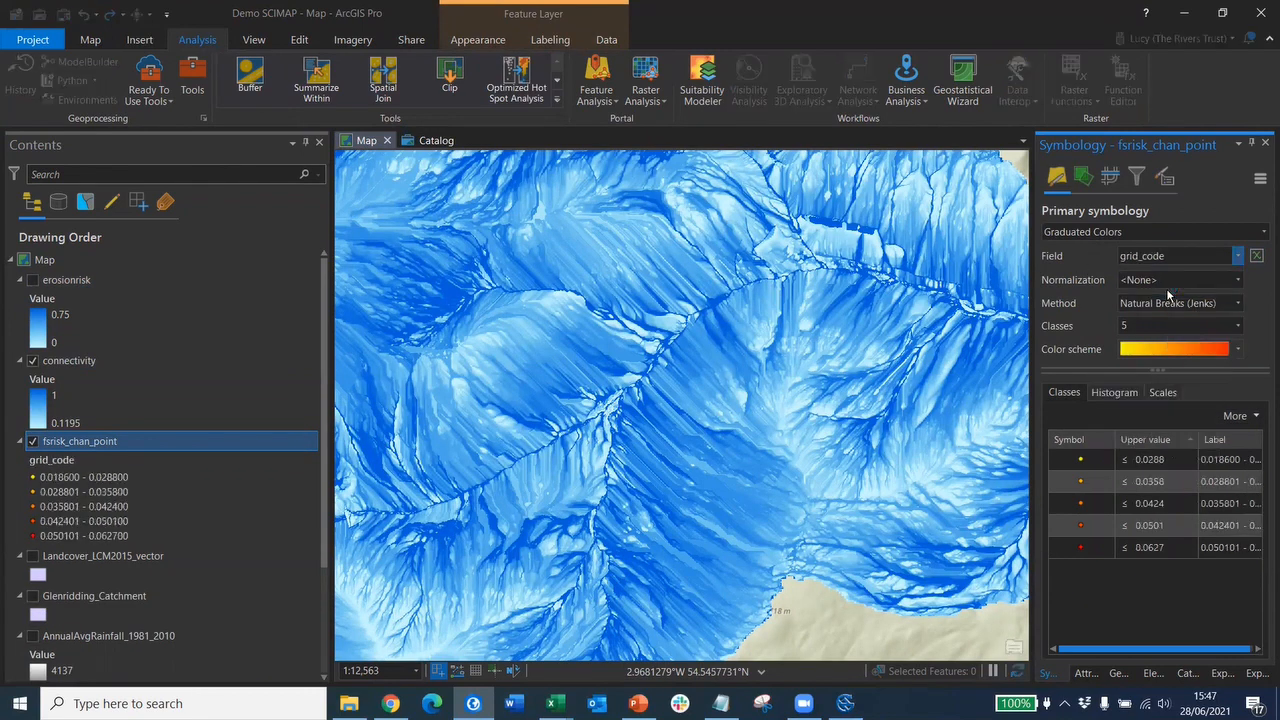
left_click(1237, 304)
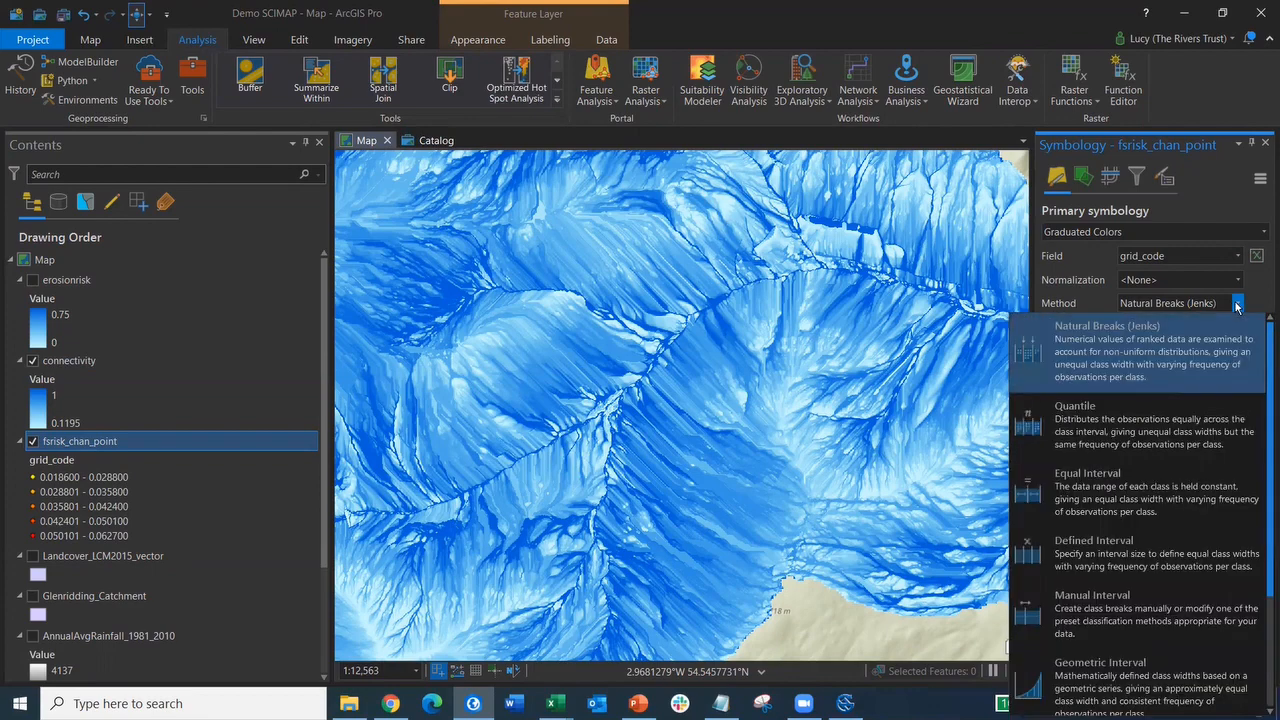
left_click(1108, 430)
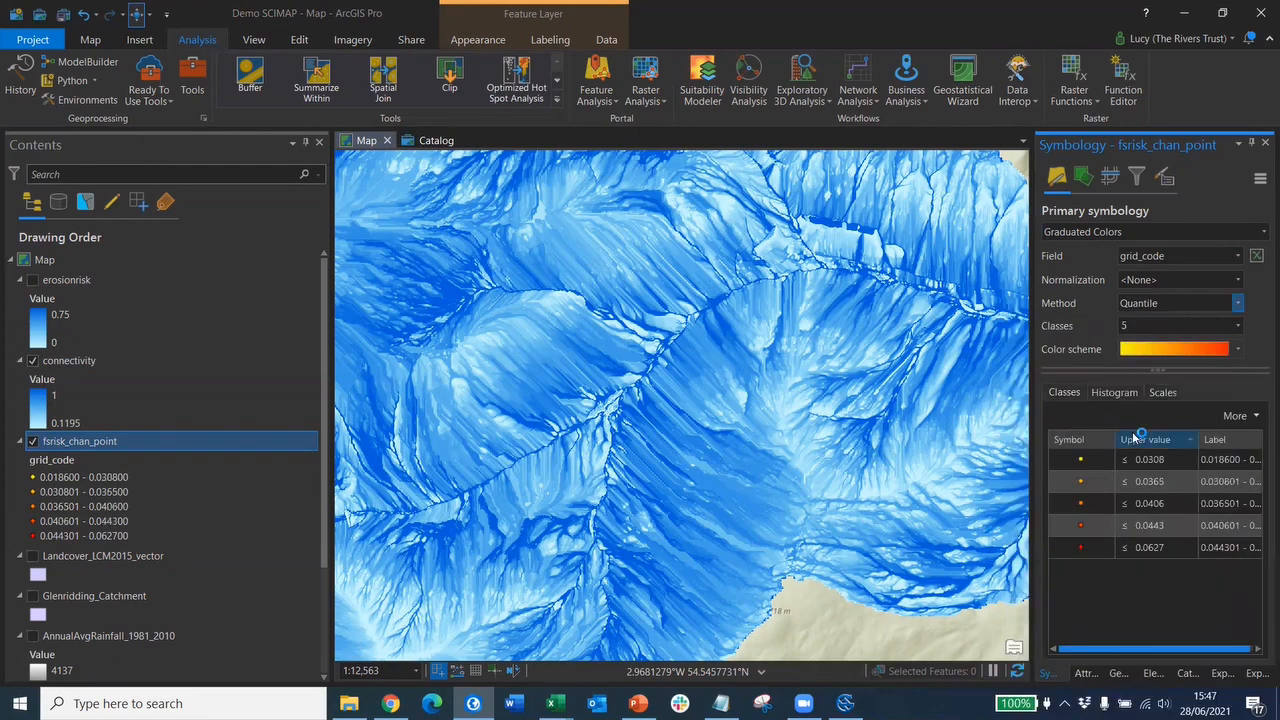
left_click(1238, 350)
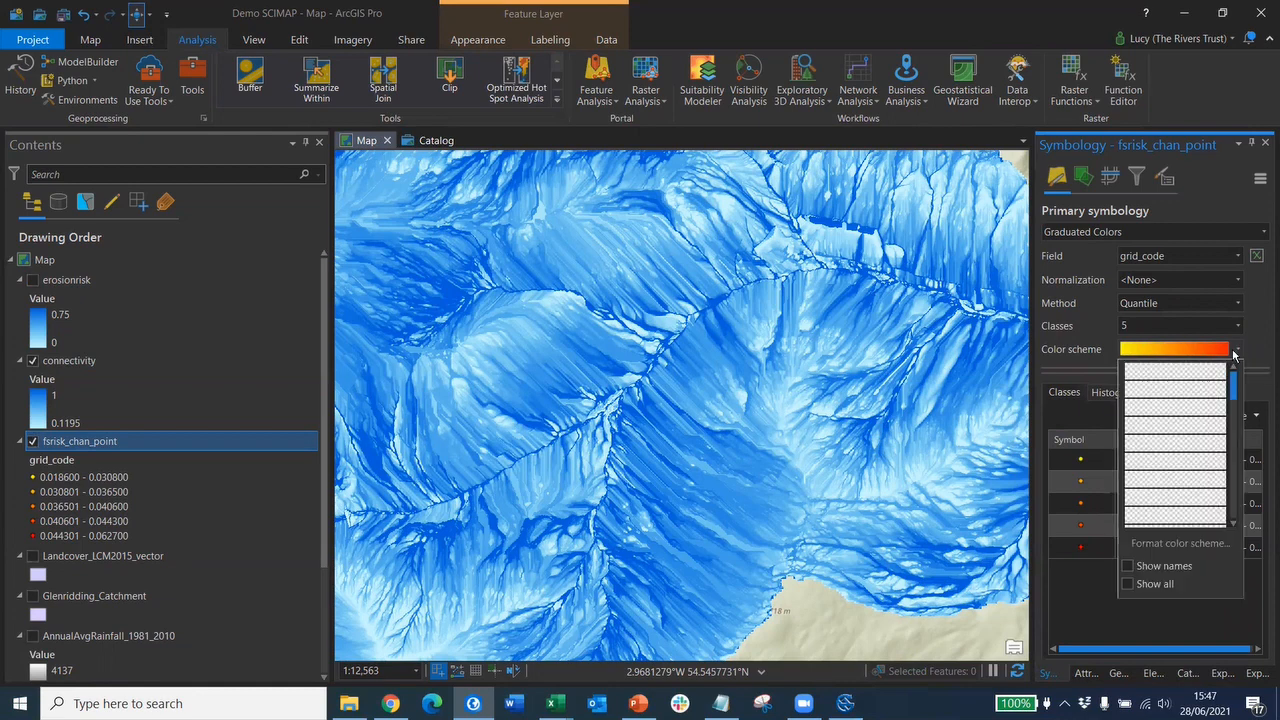
left_click(82, 445)
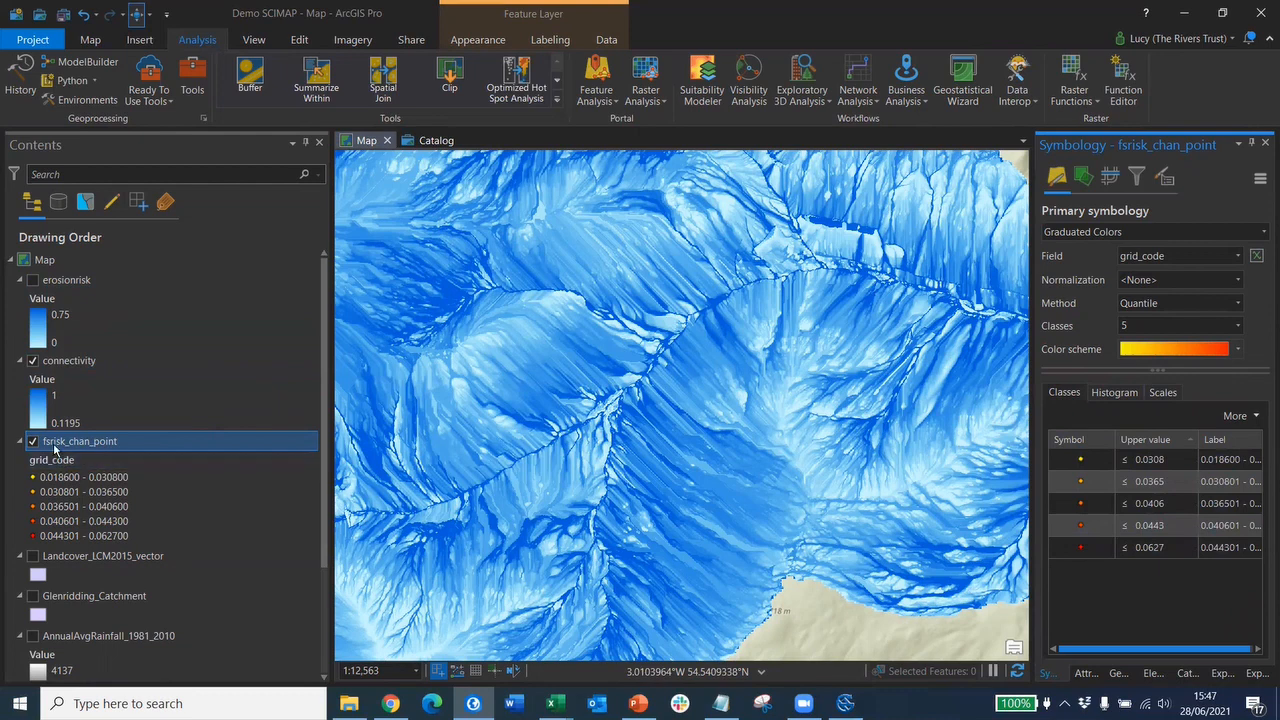
- Move fsrisk_chan_point to the top and format all class symbols as 4 pt black circles
mouse_move(55, 450)
left_mouse_down()
mouse_move(70, 418)
mouse_move(74, 285)
left_mouse_up()
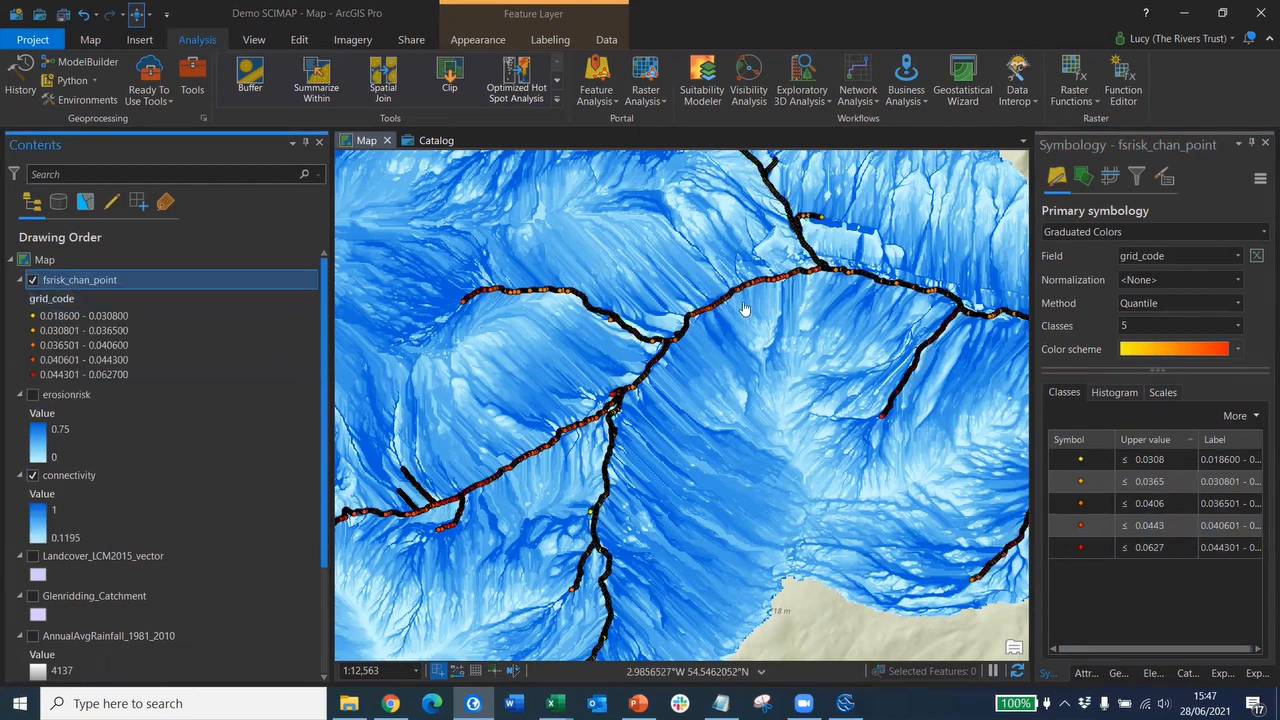
left_click(1238, 415)
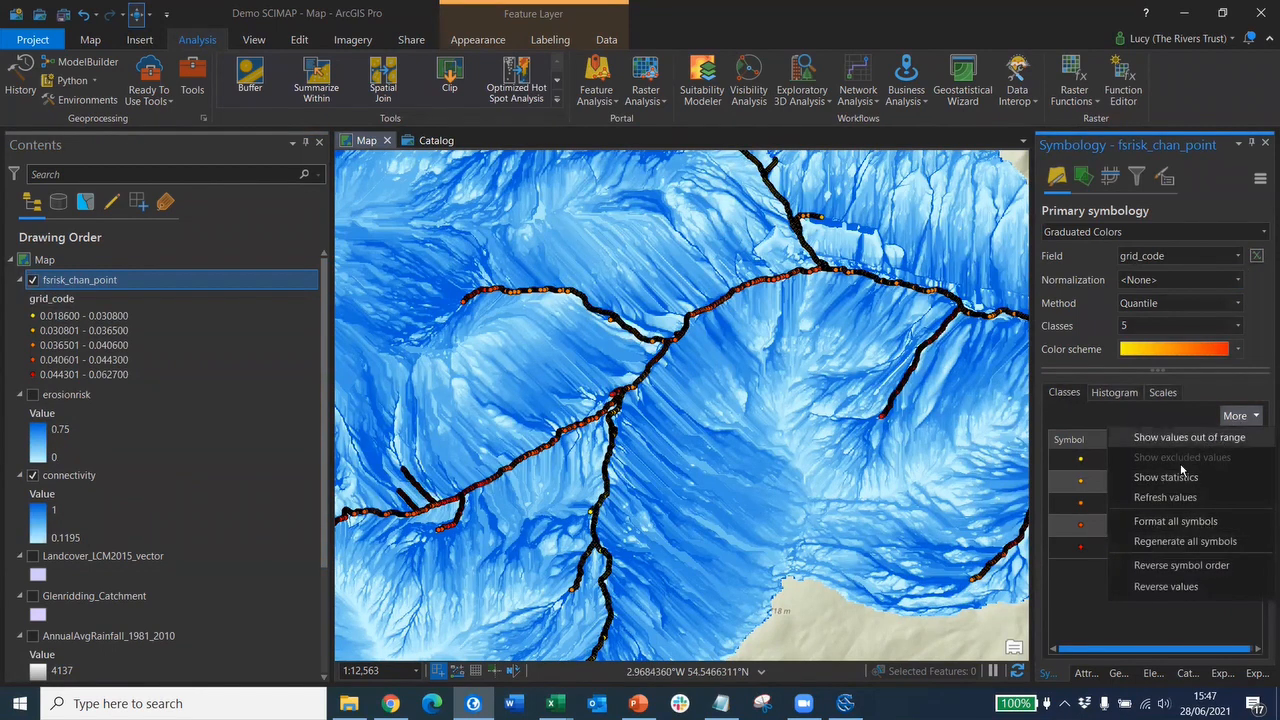
left_click(1161, 520)
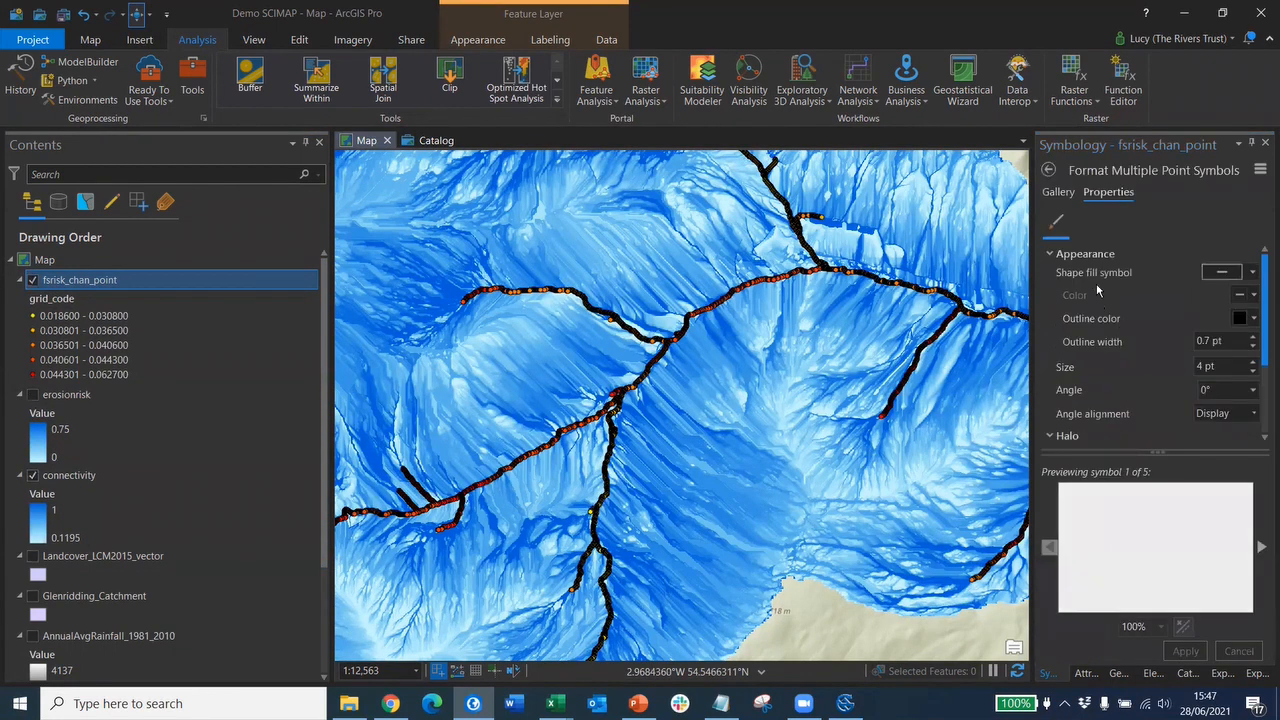
left_click(1059, 192)
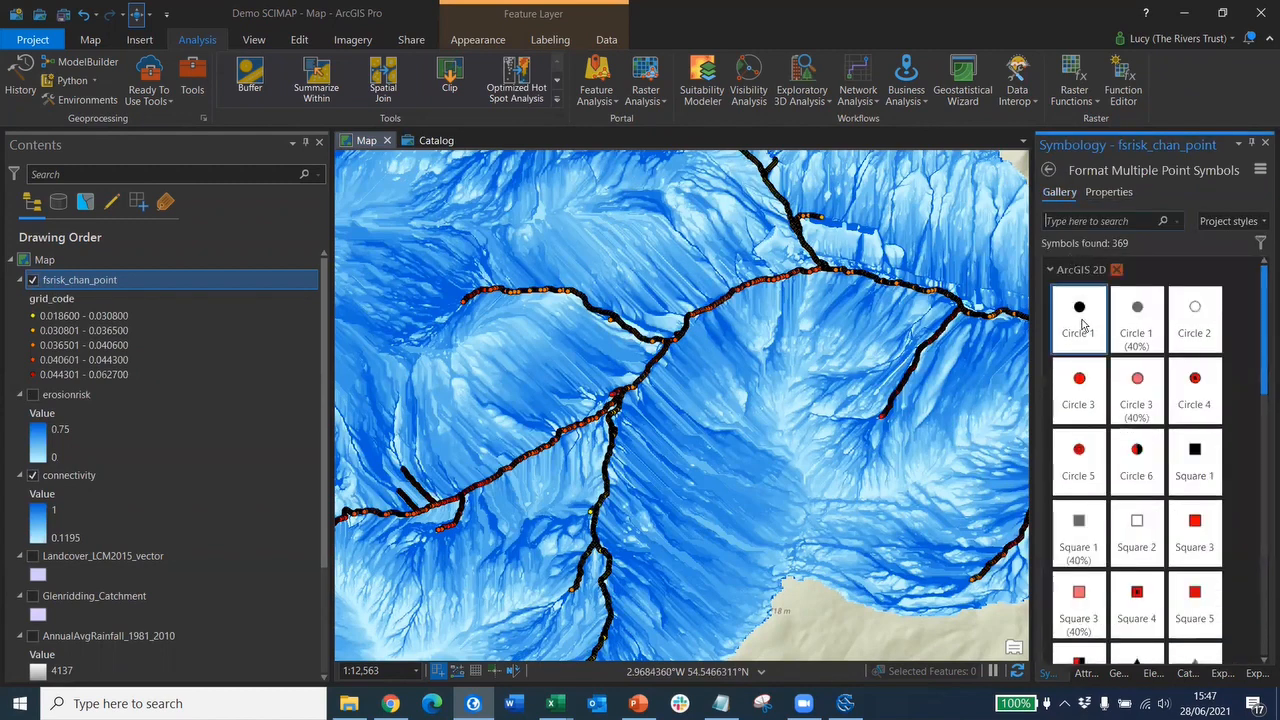
left_click(1108, 192)
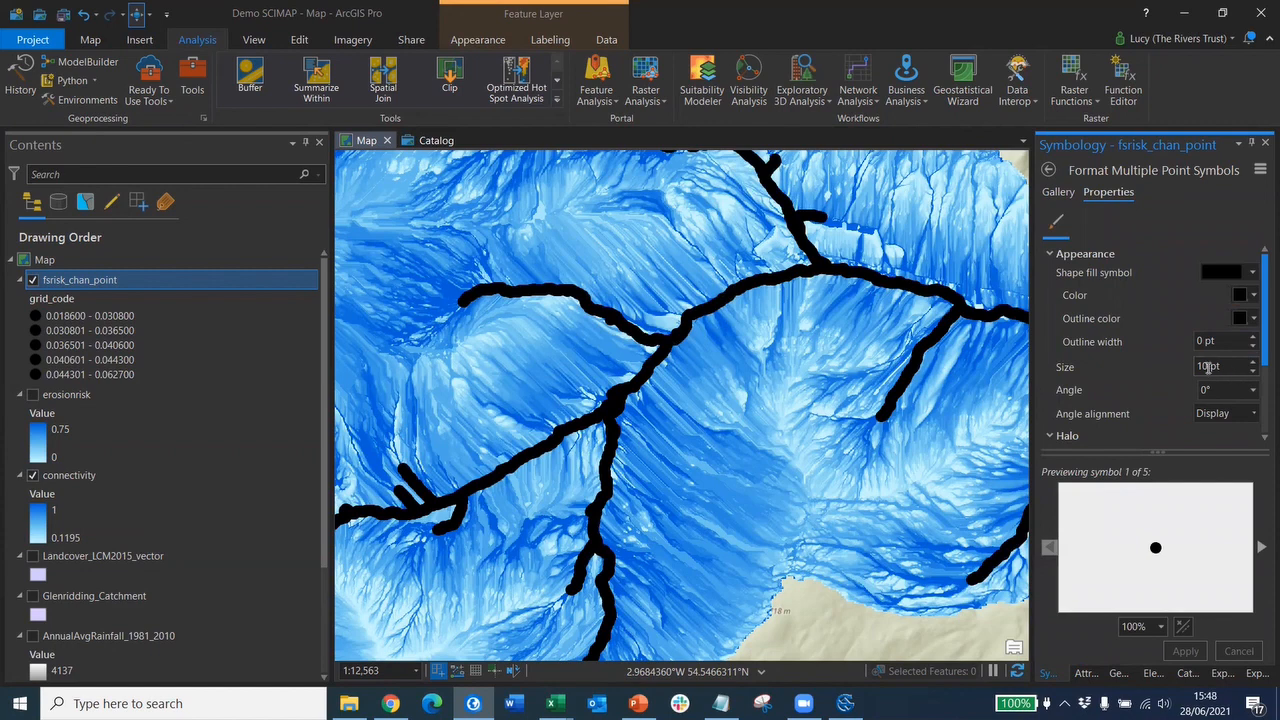
type("4")
left_click(1059, 193)
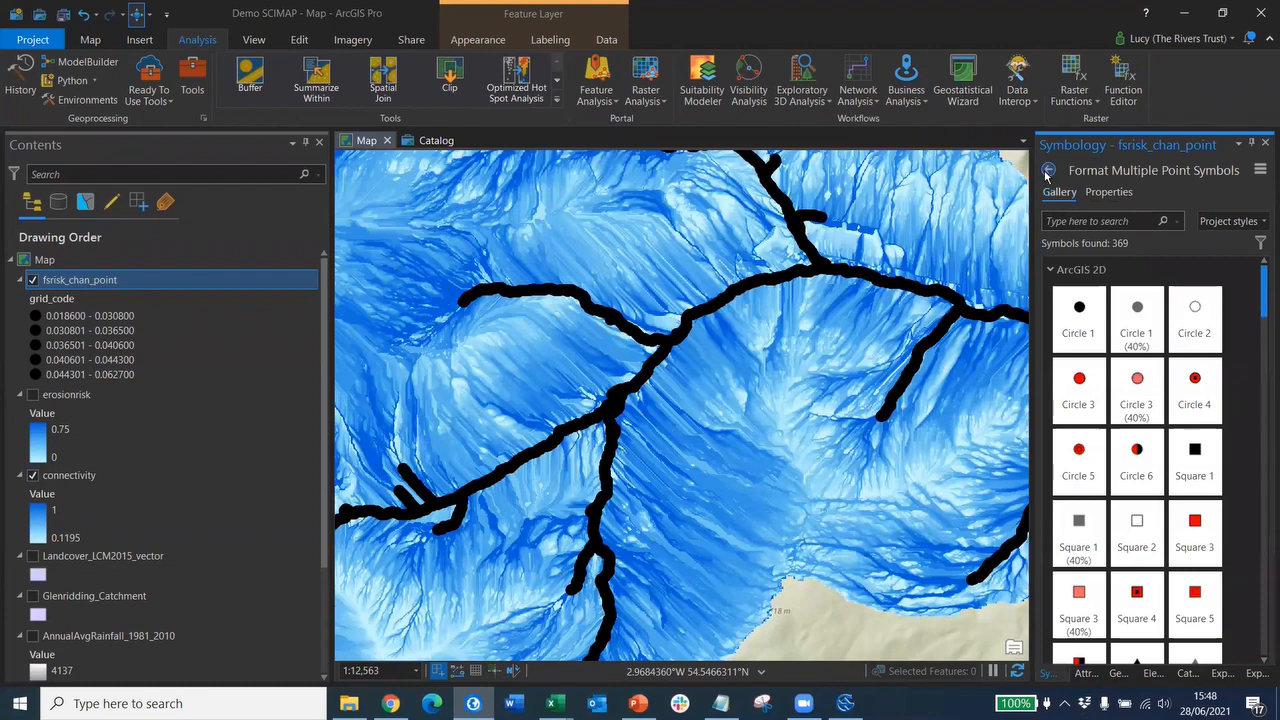
left_click(1048, 170)
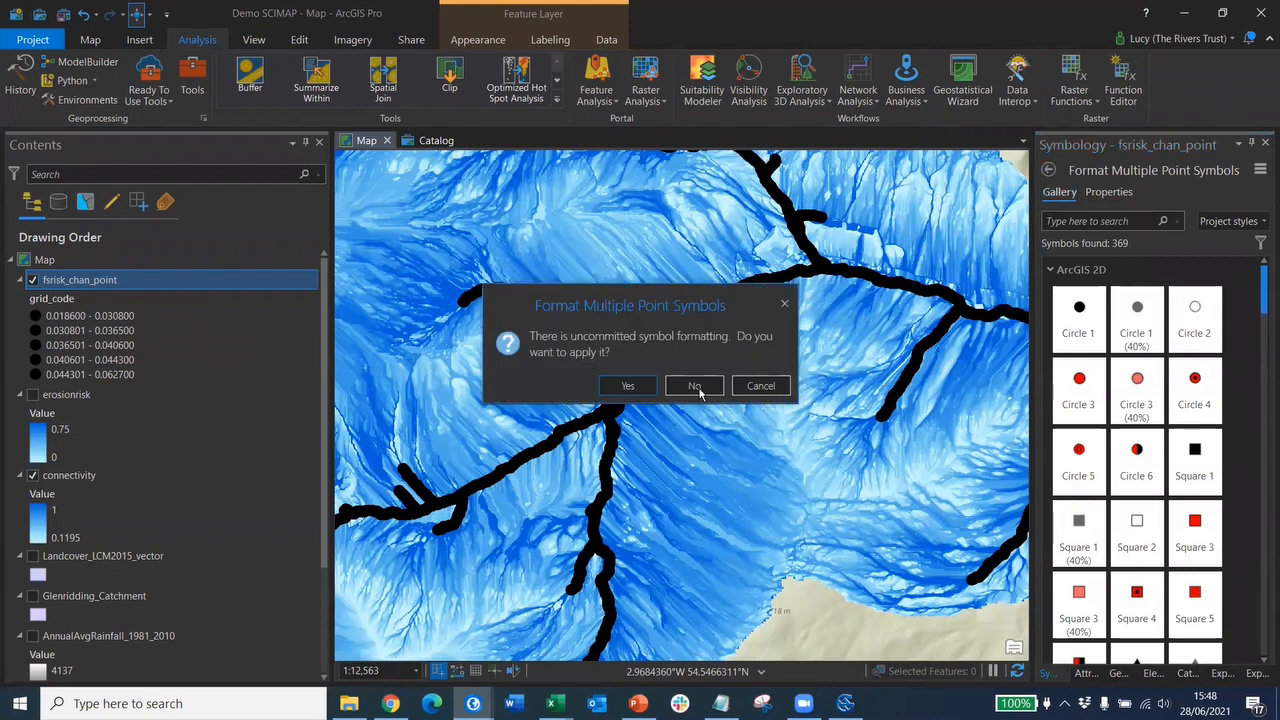
left_click(626, 386)
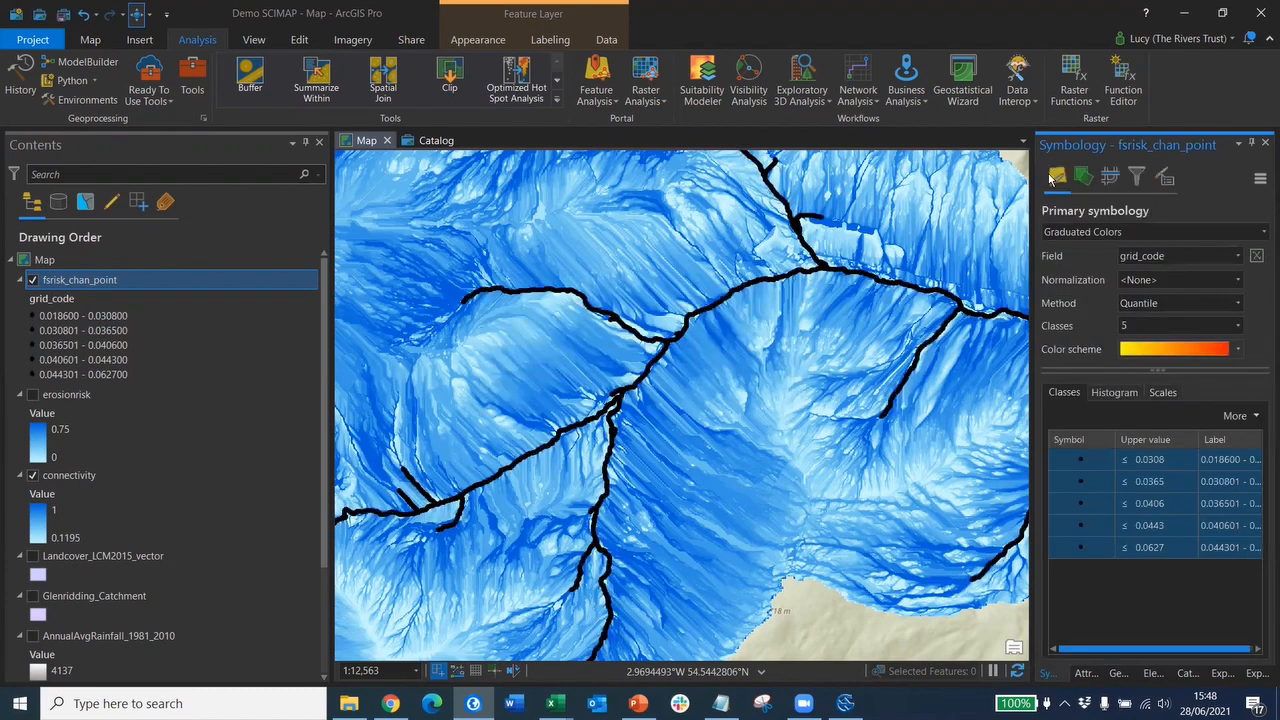
- Apply the yellow-to-red colour scheme to the five channel risk point classes
left_click(1237, 350)
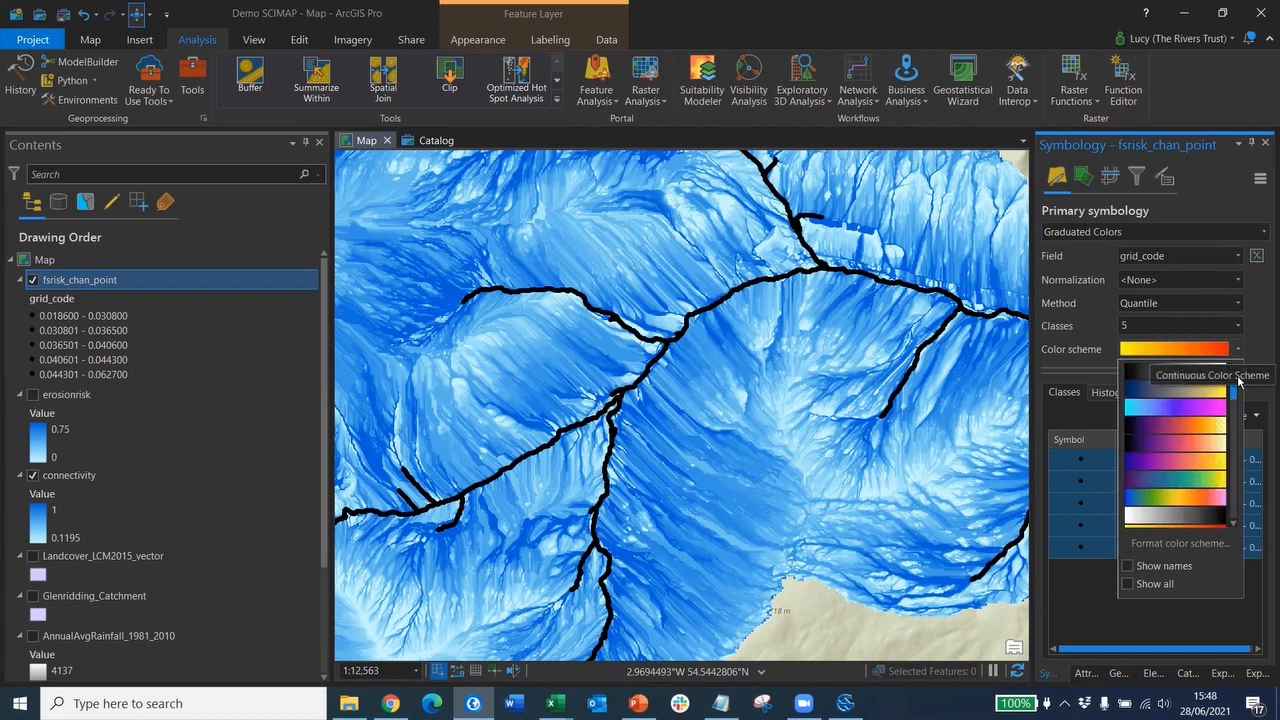
left_click(1231, 410)
mouse_move(1231, 410)
left_mouse_down()
mouse_move(1229, 522)
mouse_move(1233, 426)
left_mouse_up()
mouse_move(1238, 390)
left_mouse_down()
mouse_move(1238, 372)
mouse_move(1236, 405)
left_mouse_up()
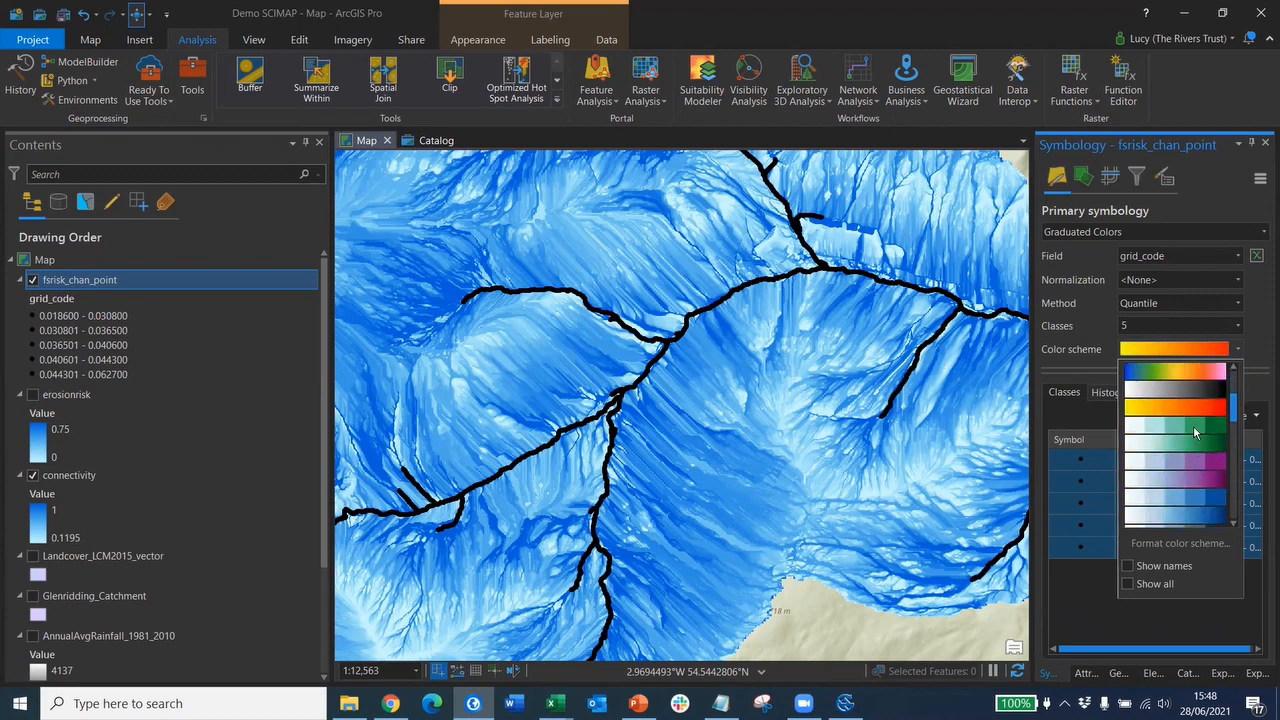
left_click(1193, 425)
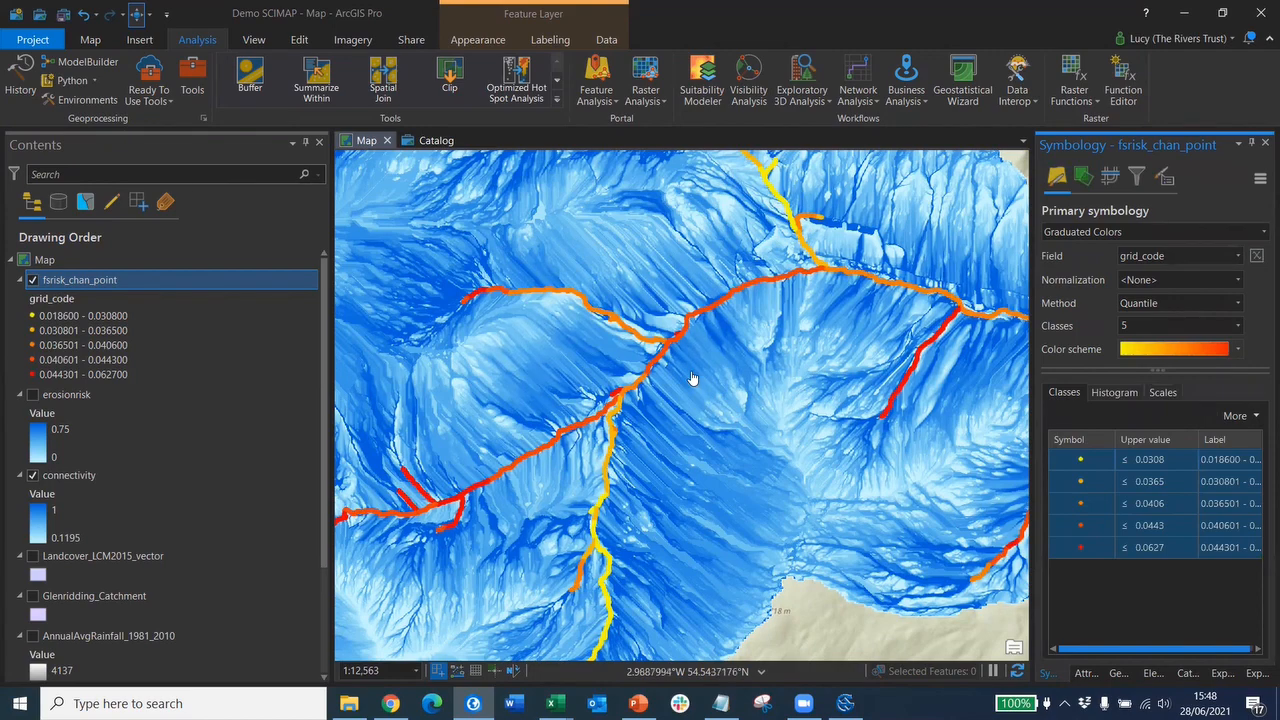
scroll(692, 378, "down", 4)
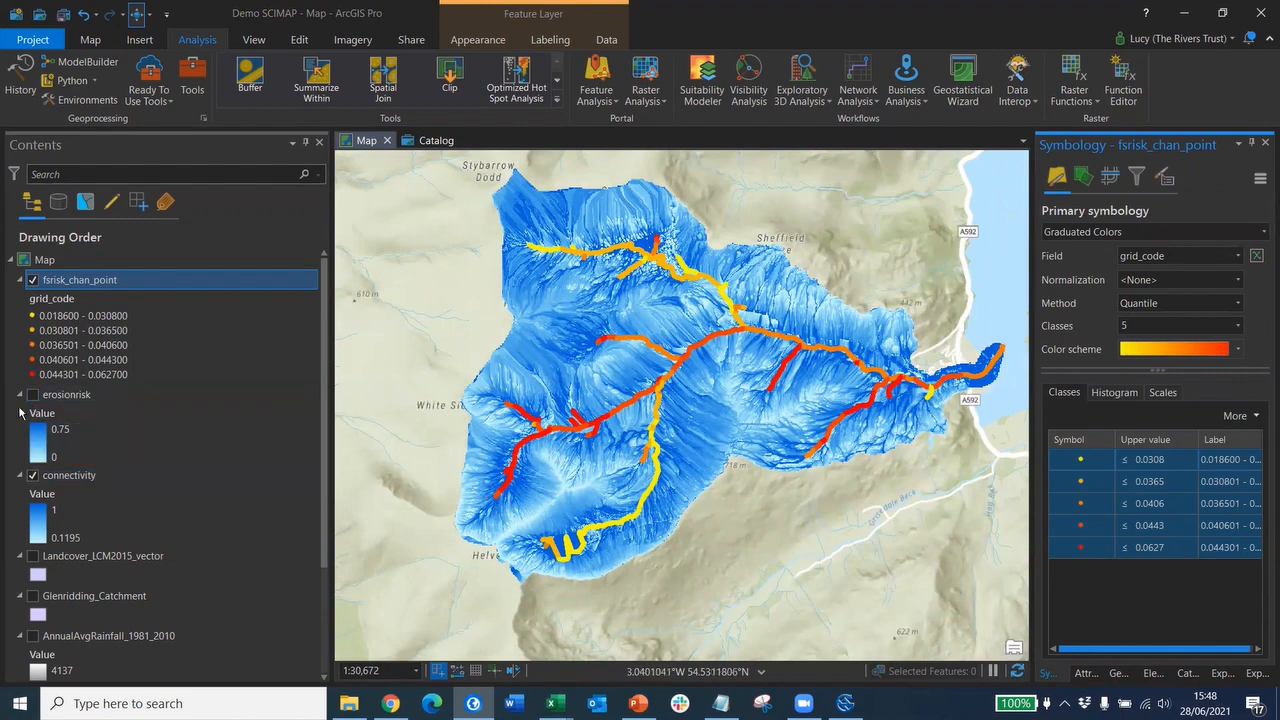
- Turn on the erosionrisk raster and turn off connectivity
left_click(33, 396)
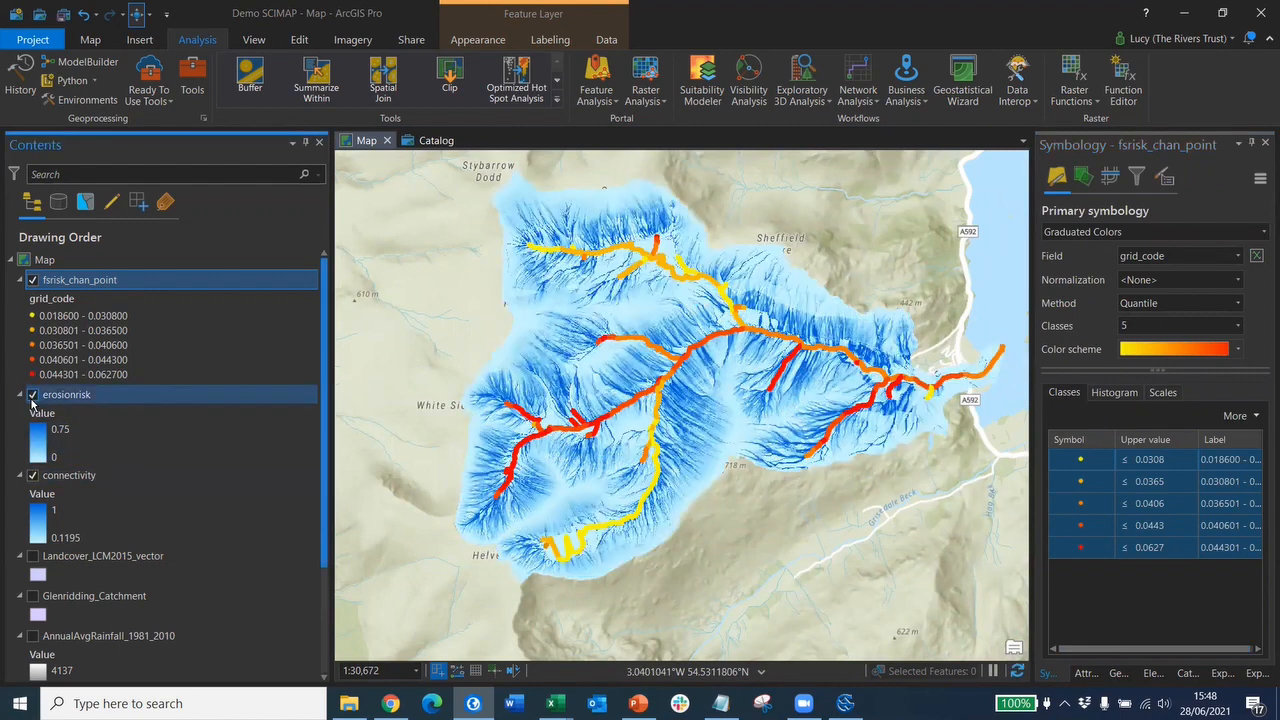
left_click(33, 476)
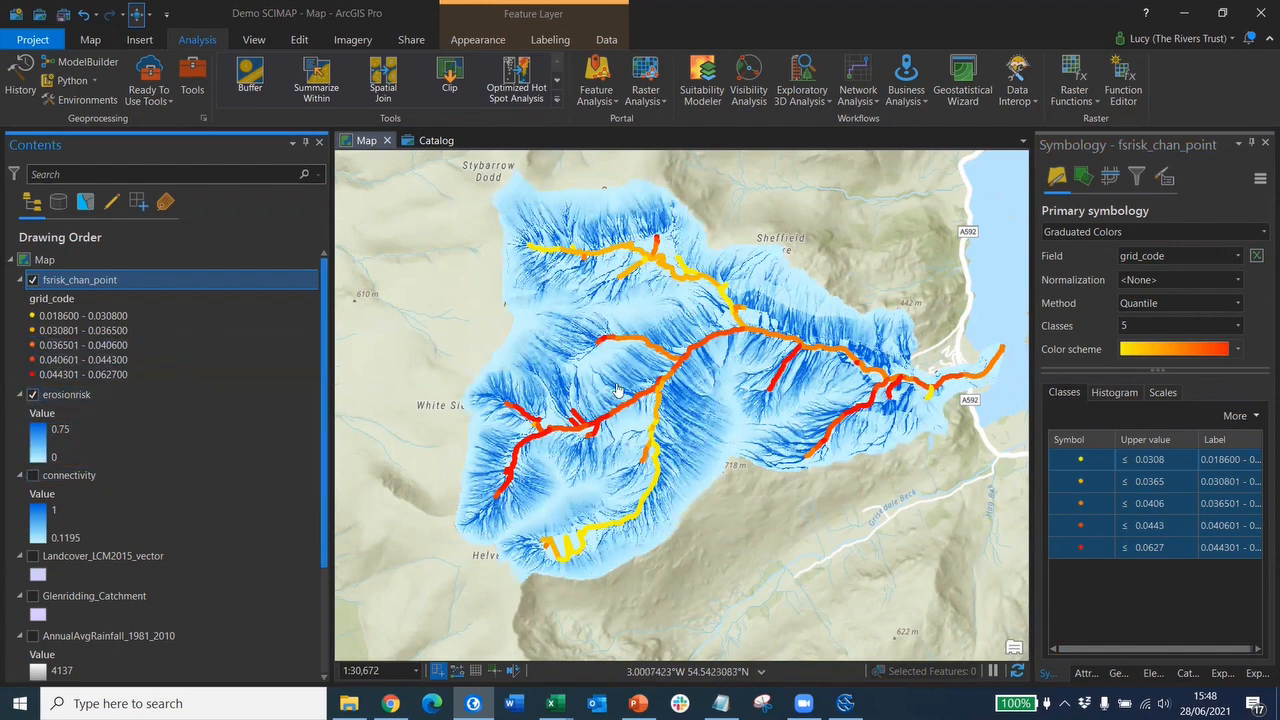
scroll(618, 390, "up", 2)
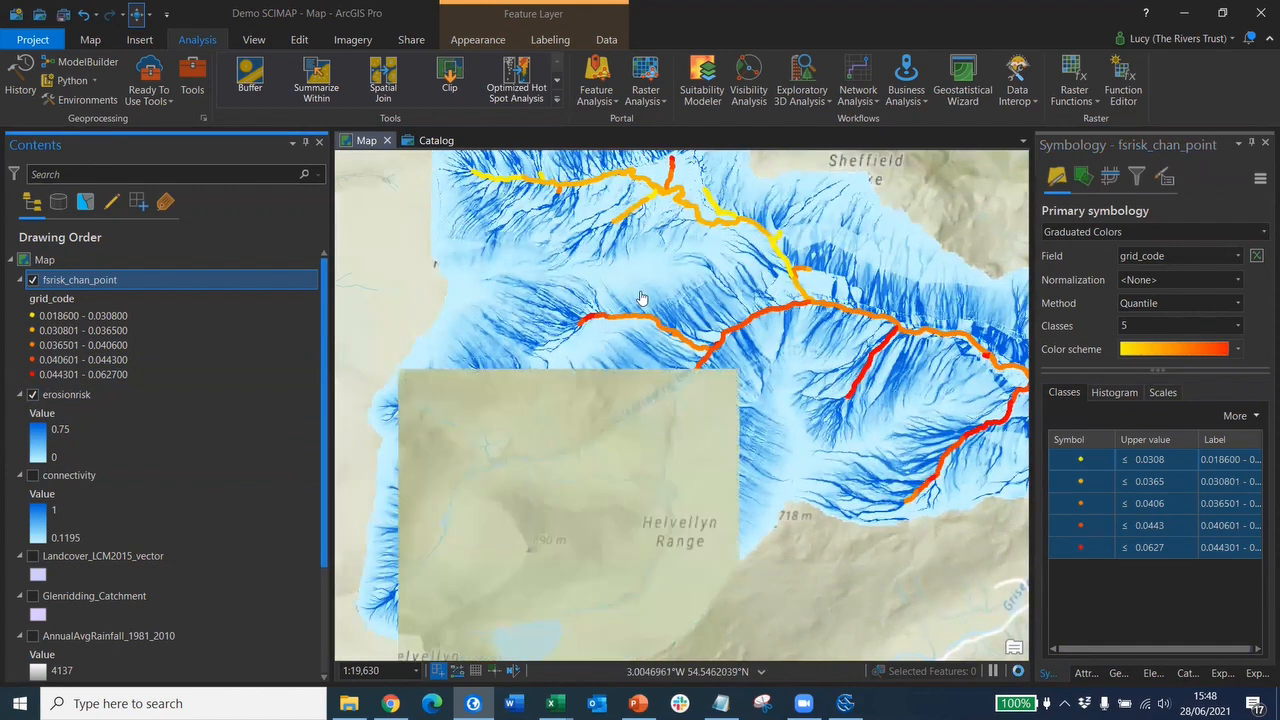